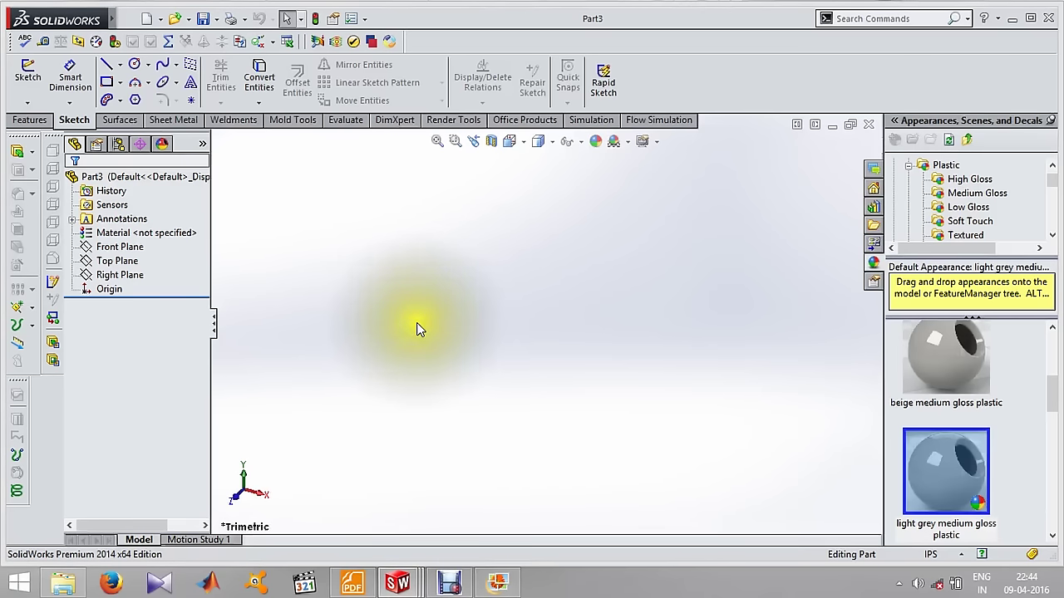
Start a sketch on the Top Plane and draw a horizontal line from the origin.
{"action": "left_click", "coordinate": [108, 261]}
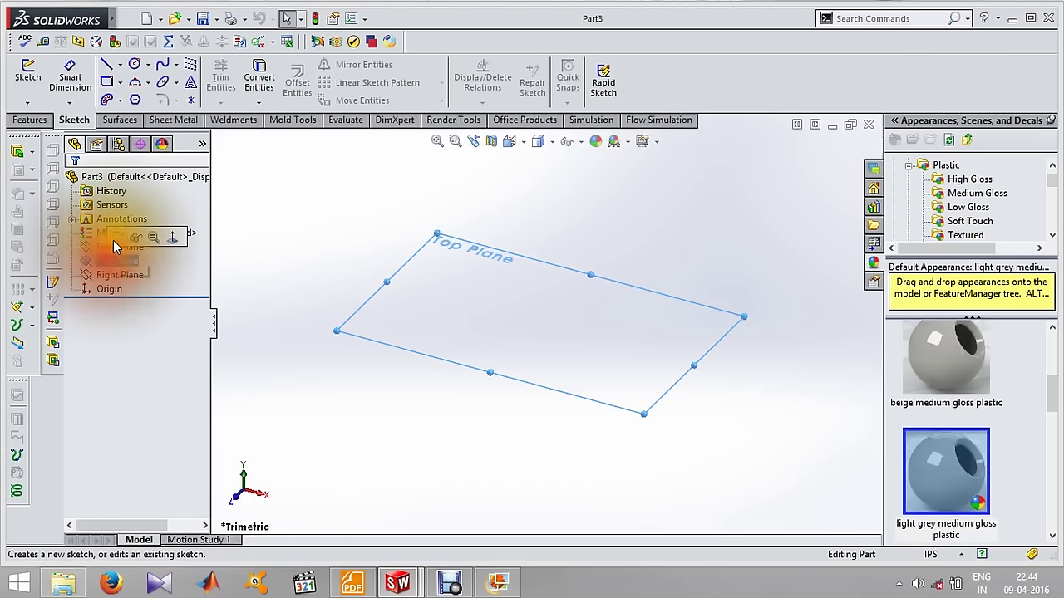
{"action": "left_click", "coordinate": [118, 239]}
{"action": "left_click", "coordinate": [107, 64]}
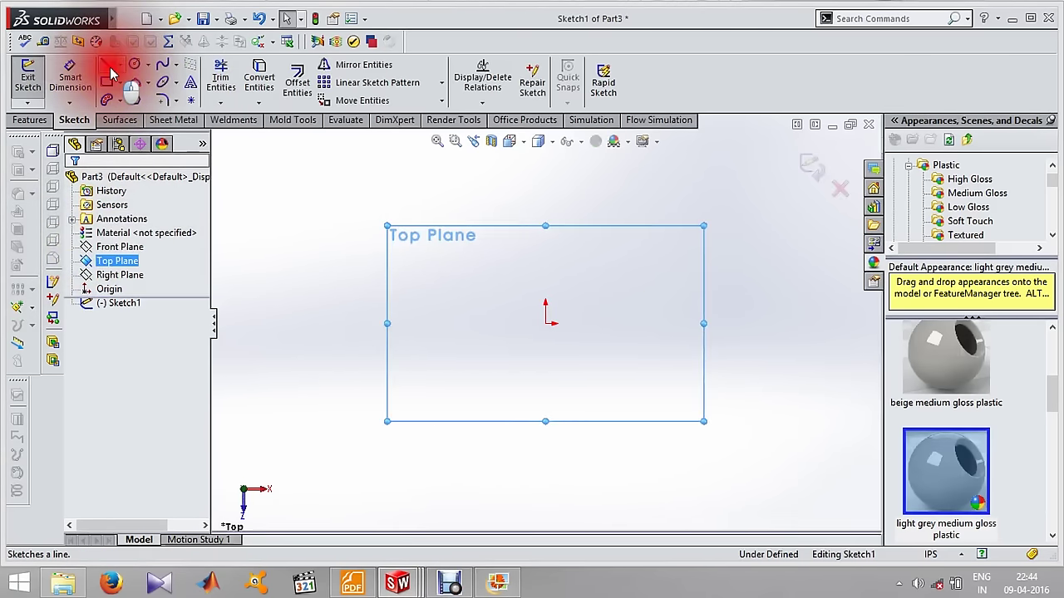
{"action": "left_click", "coordinate": [552, 323]}
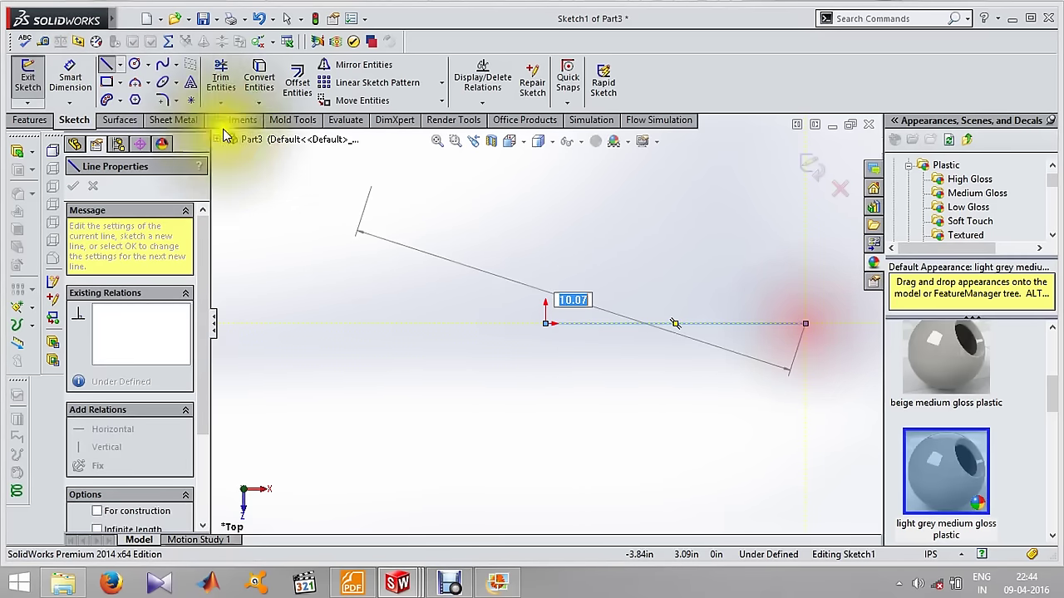
Dimension the horizontal line's length to 85.
{"action": "left_click", "coordinate": [70, 77]}
{"action": "left_click", "coordinate": [649, 324]}
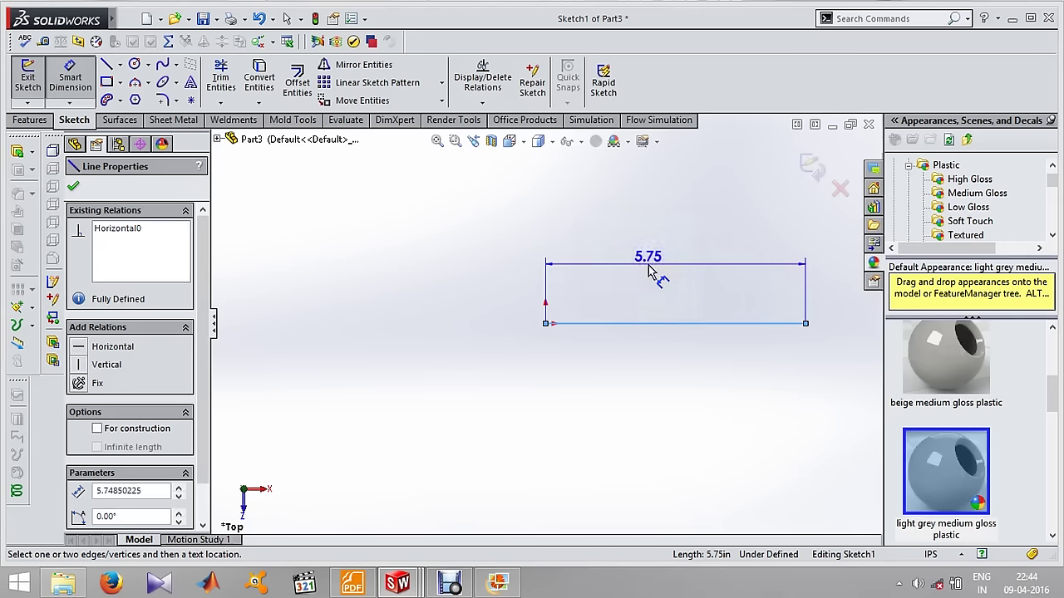
{"action": "double_click", "coordinate": [648, 265]}
{"action": "type", "text": "85"}
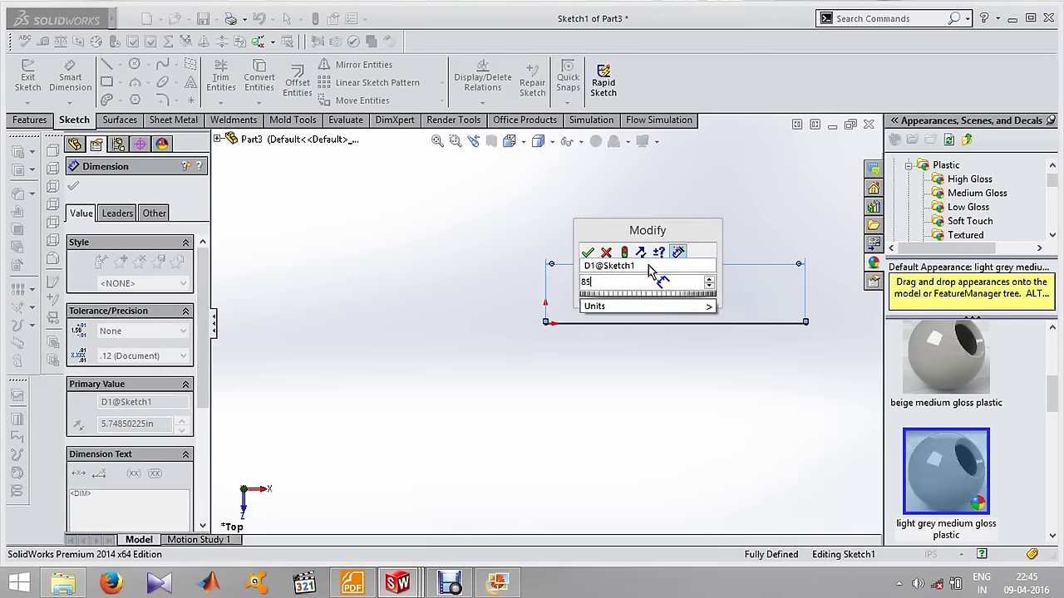
{"action": "key", "text": "Return"}
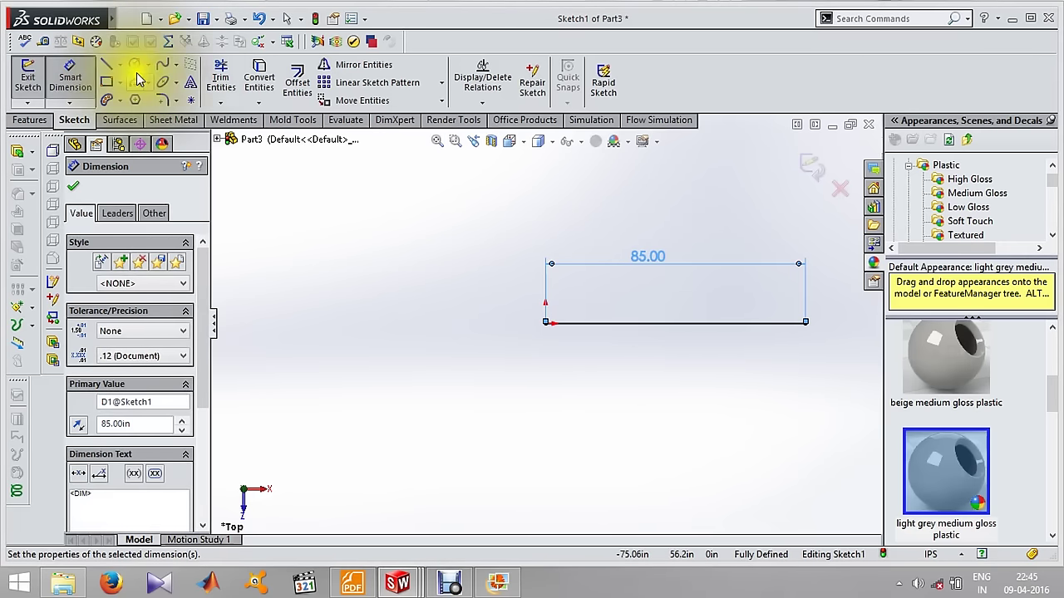
{"action": "left_click", "coordinate": [297, 79]}
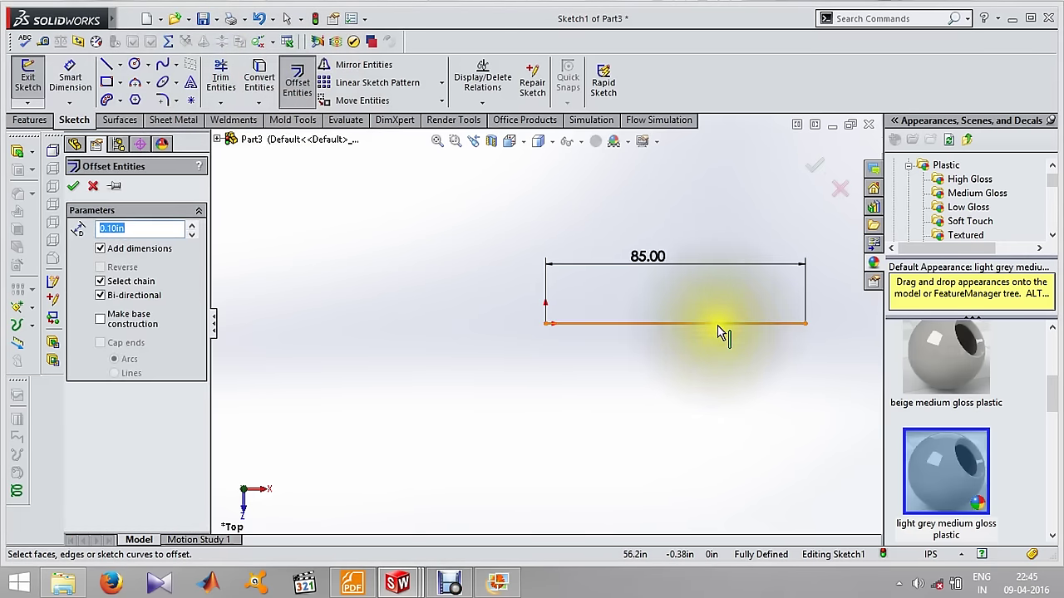
Offset the 85 line by 30.50 in both directions.
{"action": "left_click", "coordinate": [718, 323]}
{"action": "type", "text": "30.5"}
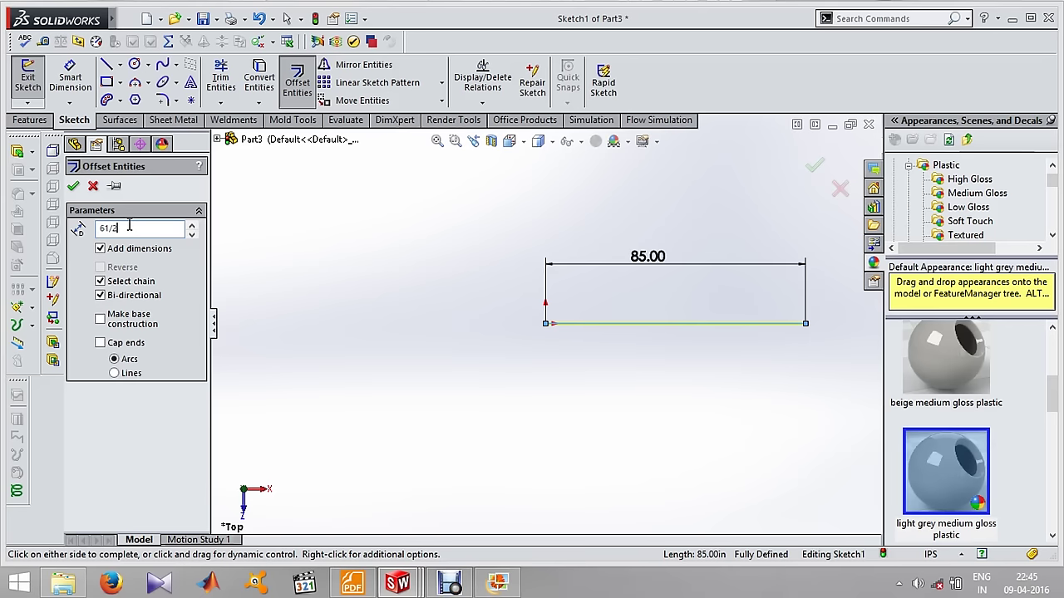
{"action": "left_click", "coordinate": [74, 185]}
Draw a vertical line across the base line's left end and dimension it 300 mm long.
{"action": "left_click", "coordinate": [107, 64]}
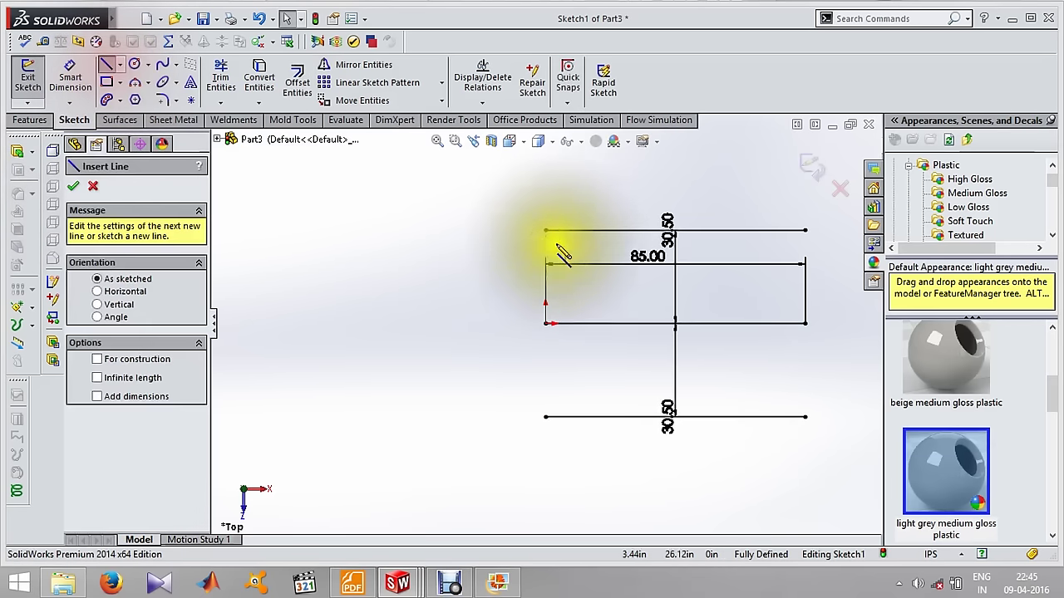
{"action": "left_click", "coordinate": [545, 284]}
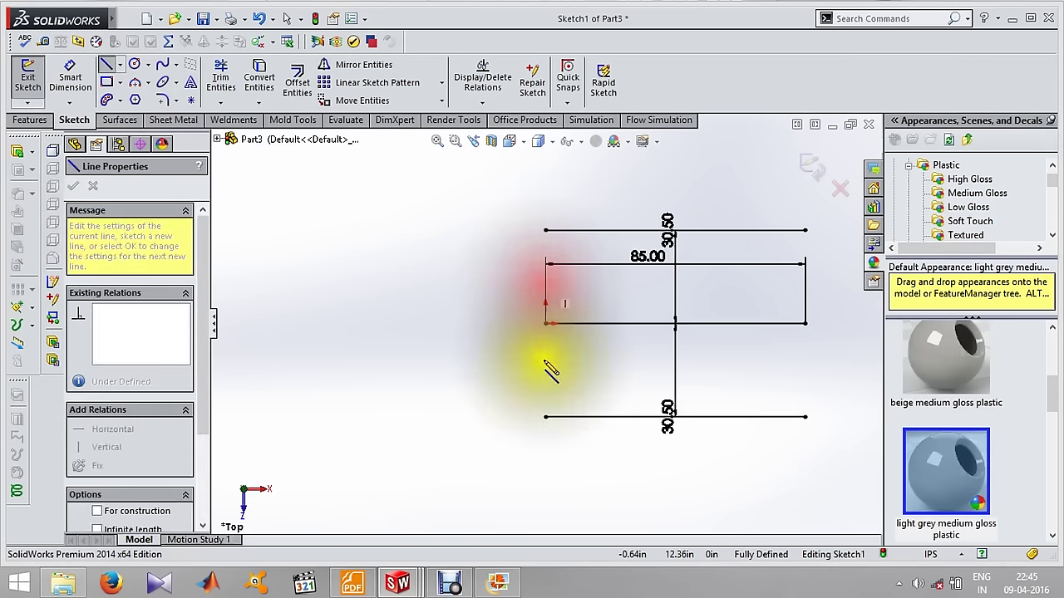
{"action": "left_click", "coordinate": [546, 362]}
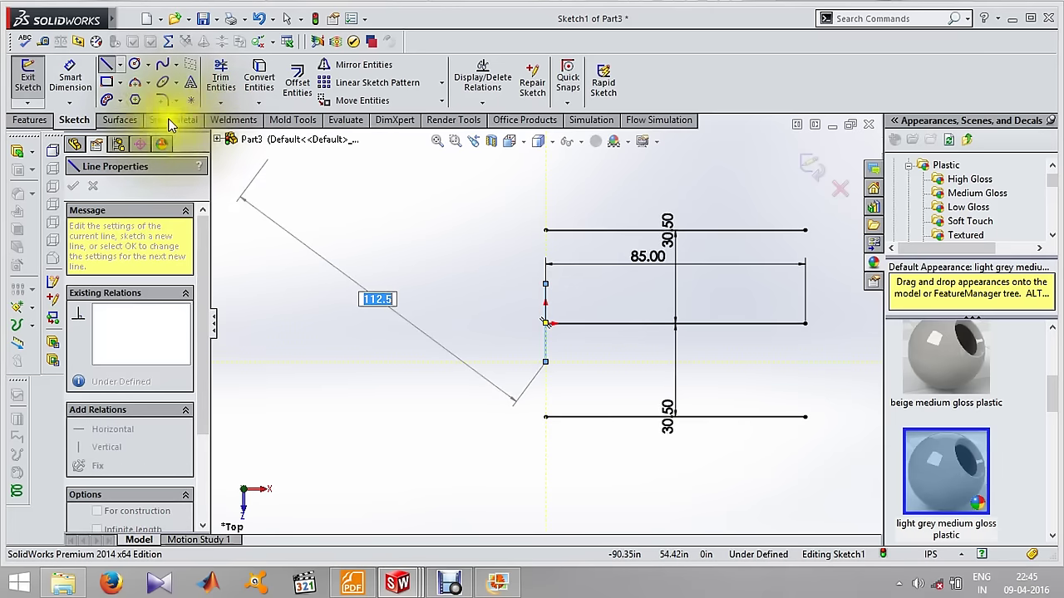
{"action": "left_click", "coordinate": [58, 76]}
{"action": "left_click", "coordinate": [546, 299]}
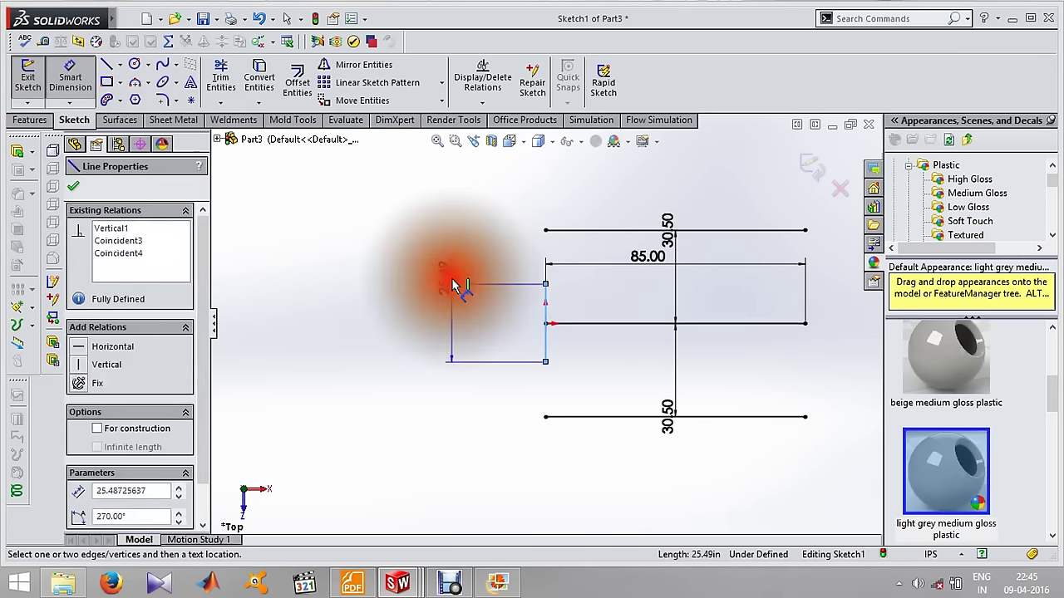
{"action": "left_click", "coordinate": [462, 314]}
{"action": "type", "text": "30"}
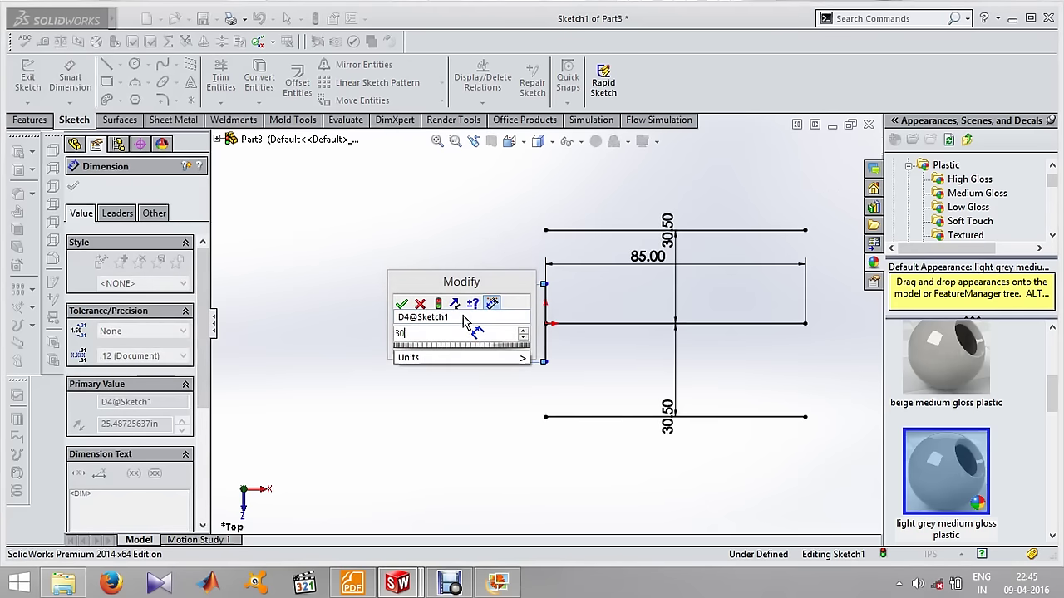
{"action": "type", "text": "0mm"}
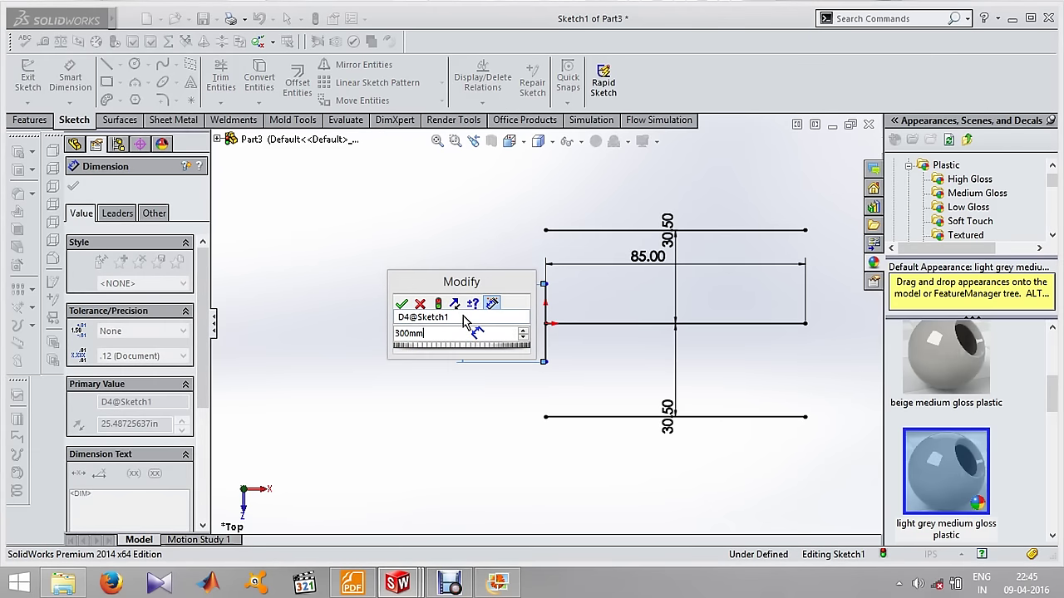
{"action": "key", "text": "Return"}
Dimension the vertical line's end 150 mm from the base line and zoom to fit.
{"action": "scroll", "coordinate": [545, 326], "scroll_direction": "down", "scroll_amount": 3}
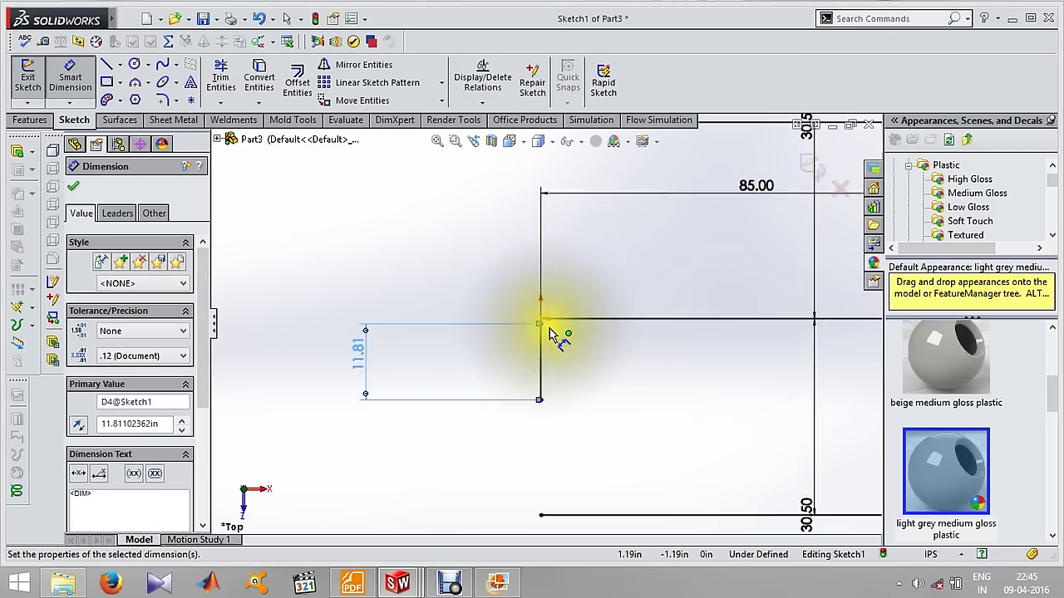
{"action": "scroll", "coordinate": [540, 328], "scroll_direction": "down", "scroll_amount": 3}
{"action": "left_click", "coordinate": [545, 327]}
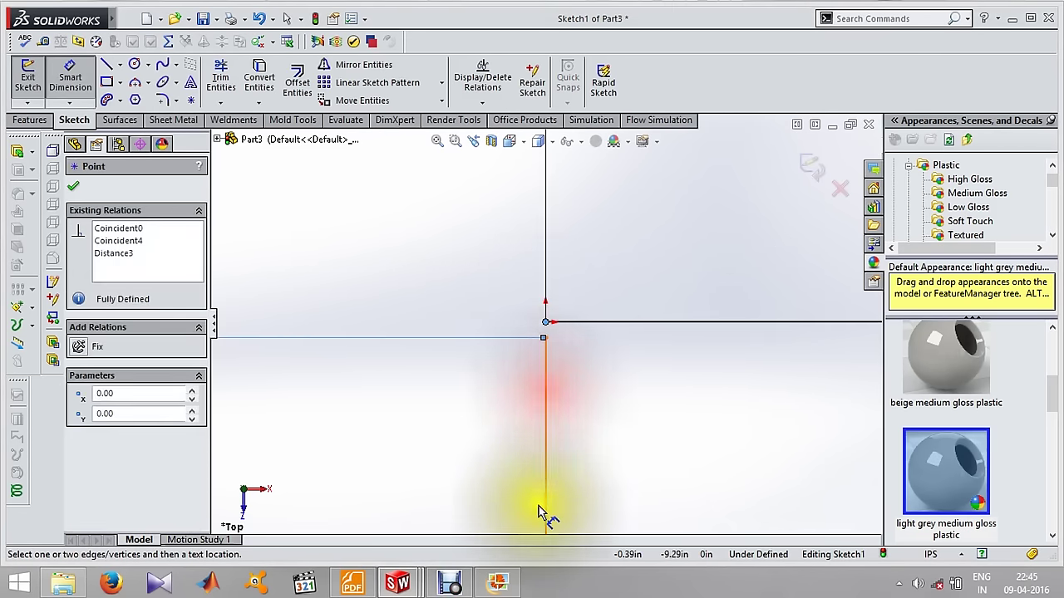
{"action": "left_click", "coordinate": [548, 502]}
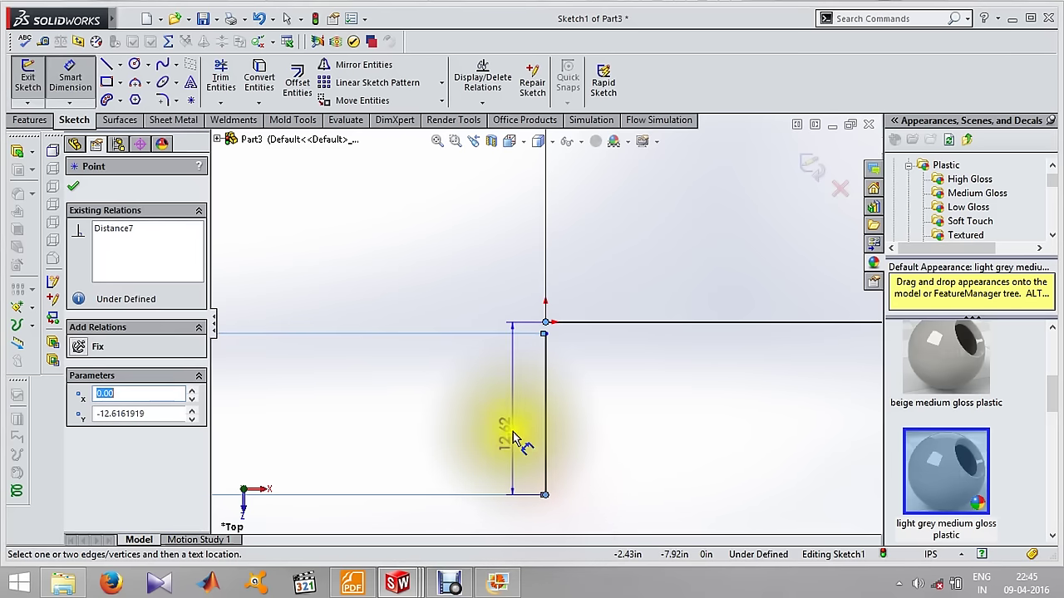
{"action": "left_click", "coordinate": [511, 441]}
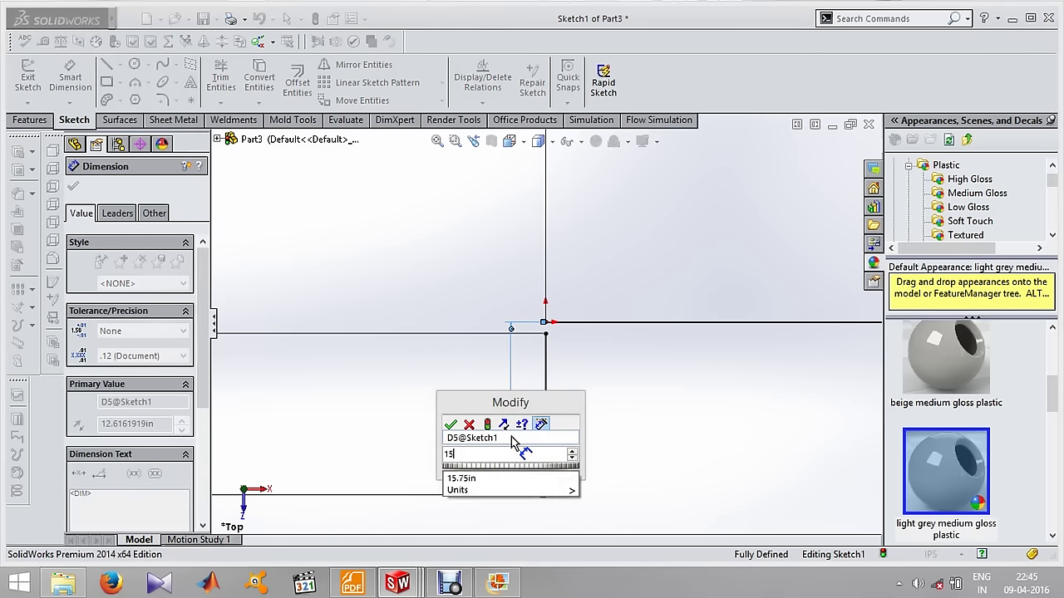
{"action": "type", "text": "150mm"}
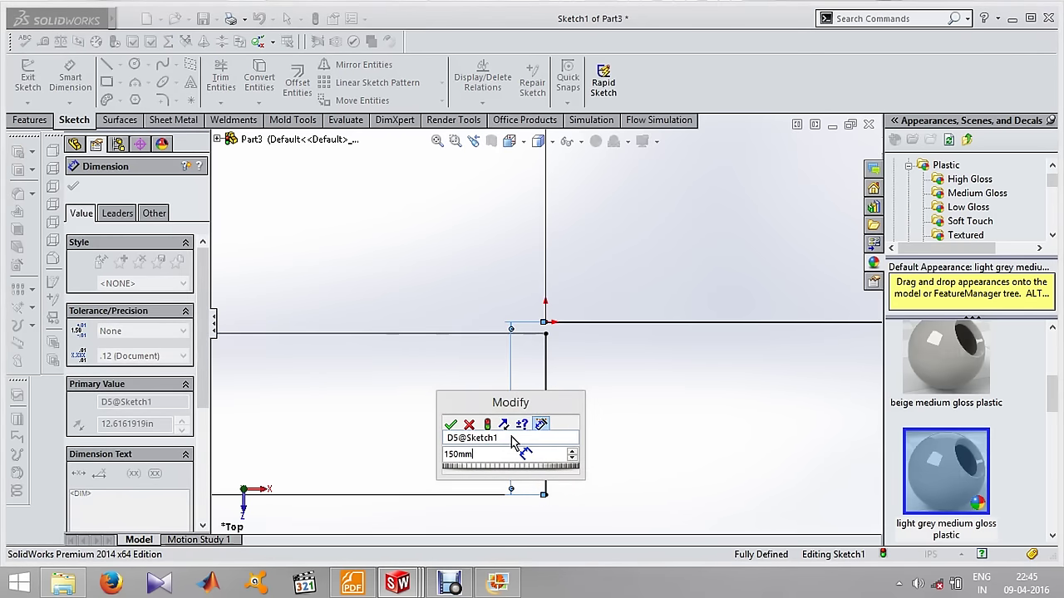
{"action": "key", "text": "Return"}
{"action": "key", "text": "z"}
{"action": "key", "text": "z"}
{"action": "key", "text": "z"}
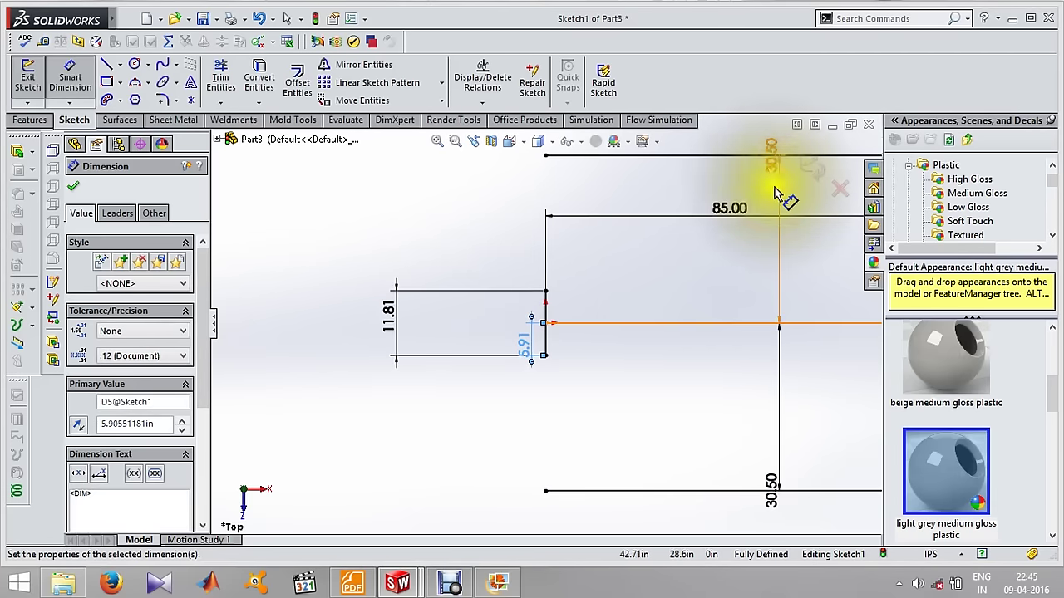
Switch the document units to MMGS and reopen Sketch1 for editing.
{"action": "left_click", "coordinate": [937, 558]}
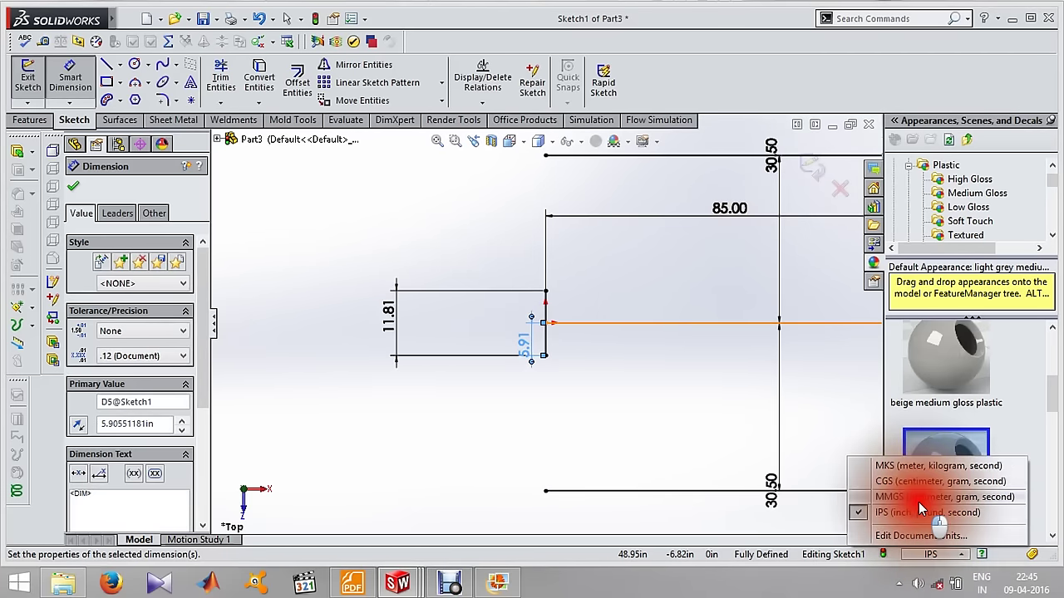
{"action": "left_click", "coordinate": [918, 502]}
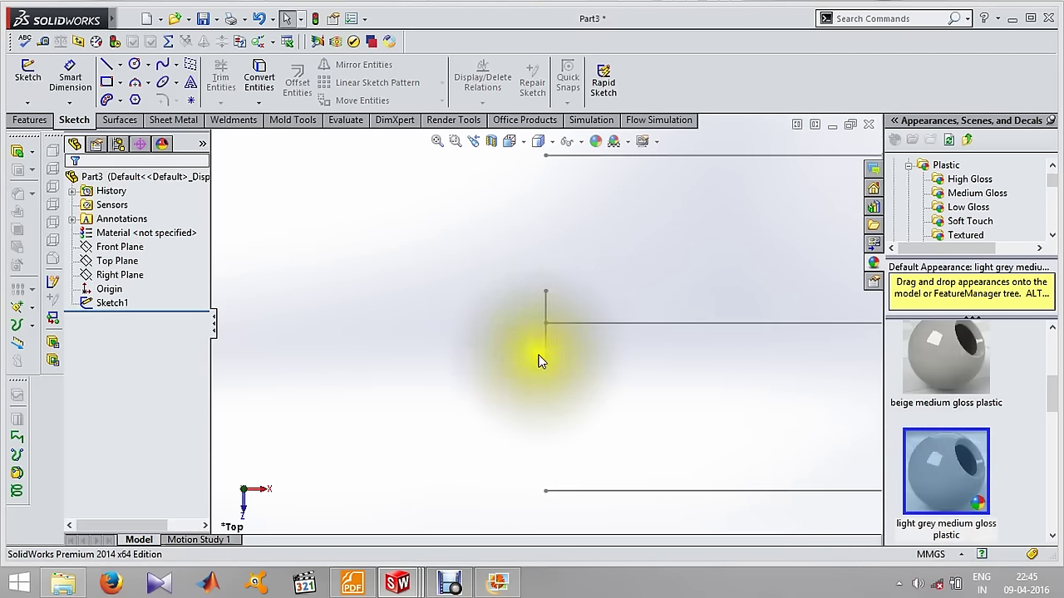
{"action": "left_click", "coordinate": [98, 304]}
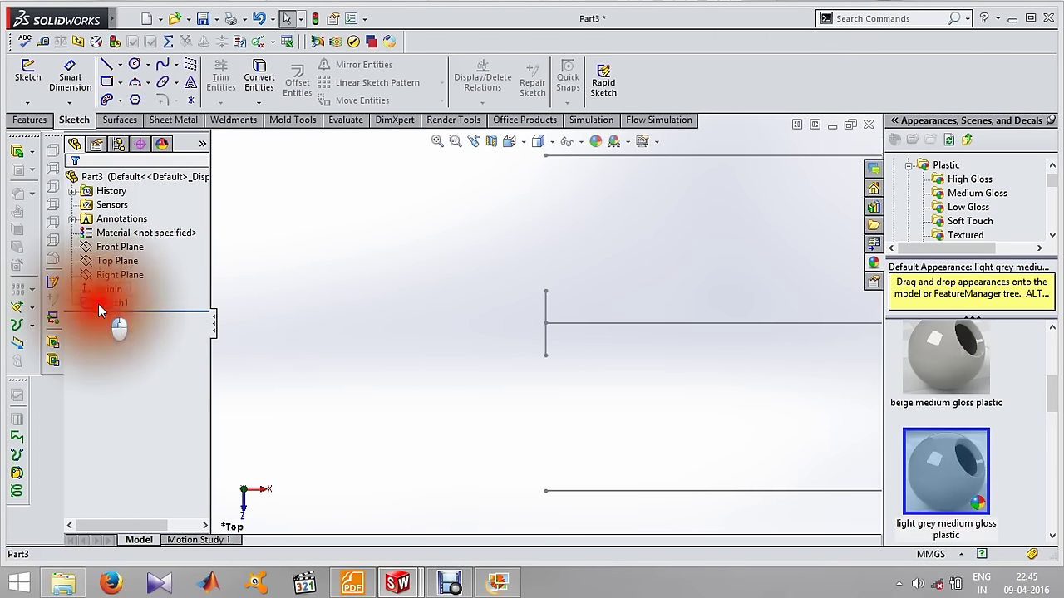
{"action": "left_click", "coordinate": [115, 258]}
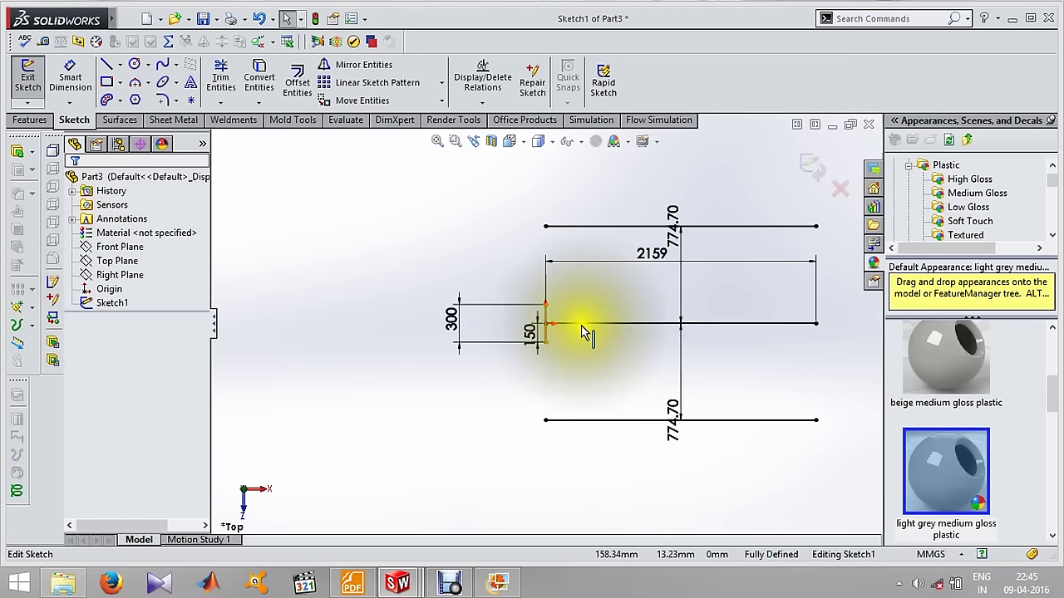
{"action": "scroll", "coordinate": [615, 326], "scroll_direction": "down", "scroll_amount": 2}
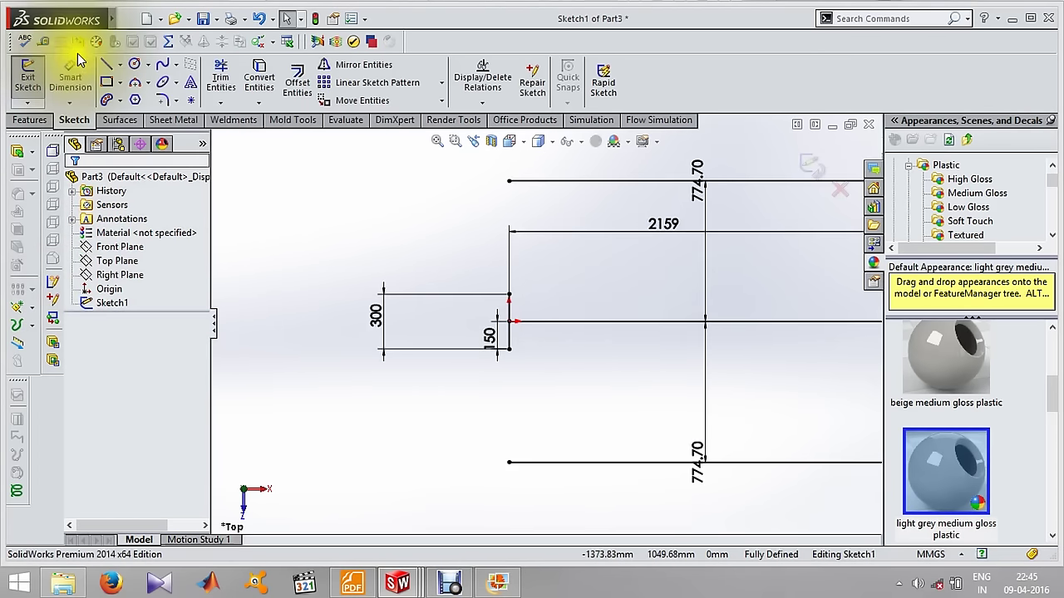
Draw a diagonal brace from the vertical post's top toward the frame's centre.
{"action": "left_click", "coordinate": [106, 64]}
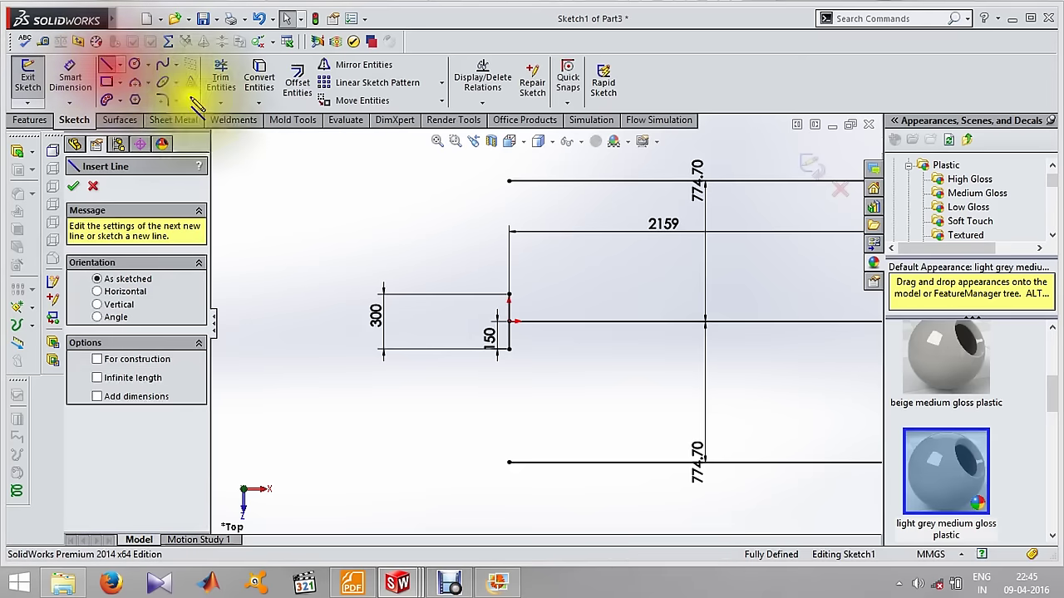
{"action": "left_click", "coordinate": [510, 295]}
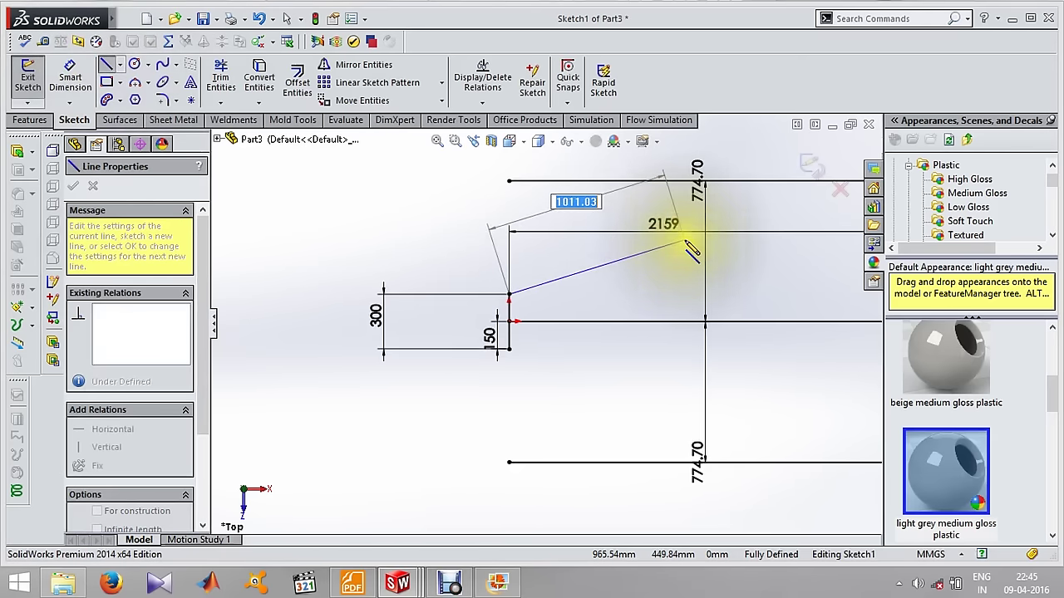
{"action": "left_click", "coordinate": [686, 241]}
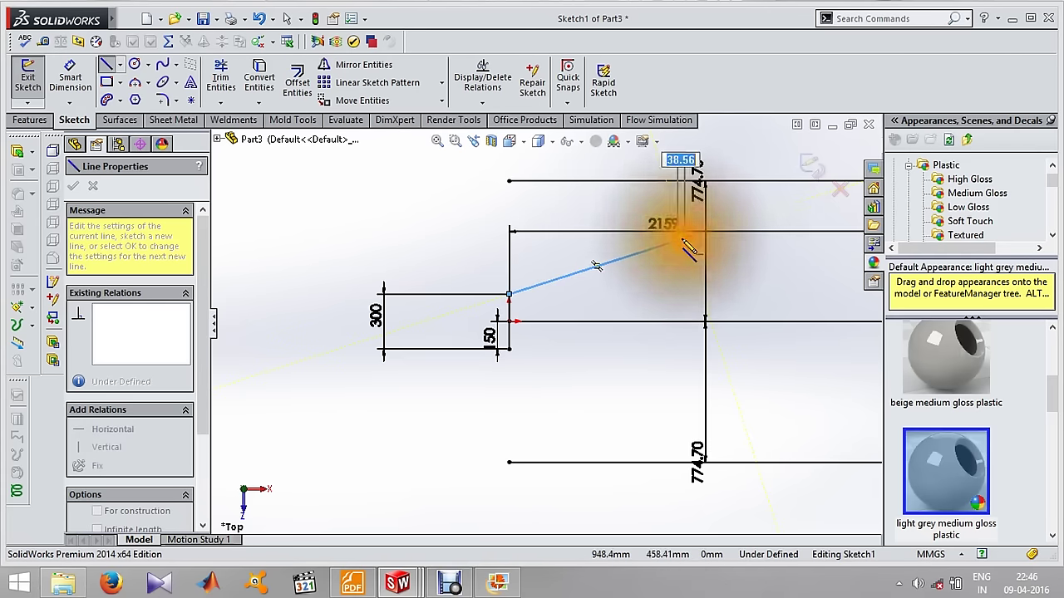
{"action": "scroll", "coordinate": [748, 258], "scroll_direction": "up", "scroll_amount": 2}
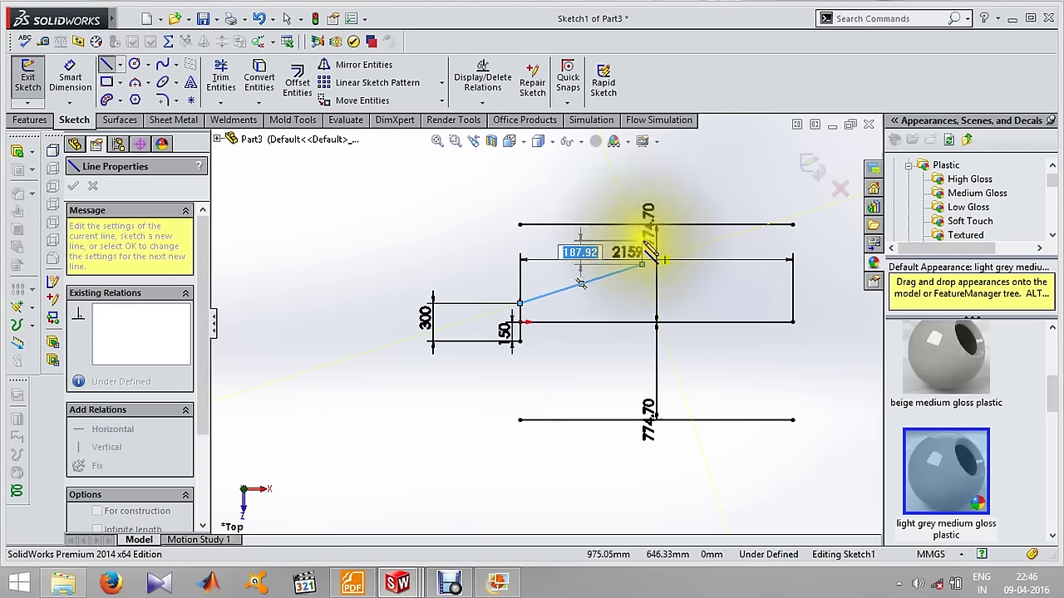
{"action": "left_click", "coordinate": [650, 243]}
{"action": "left_click", "coordinate": [704, 247]}
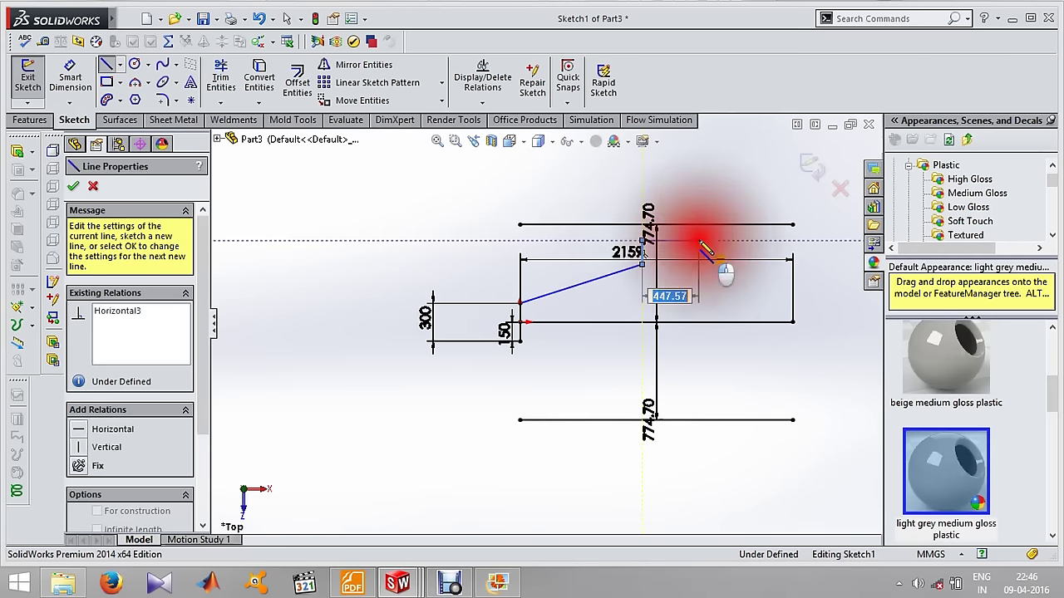
Draw the stepped right side and close the outline at the starting point.
{"action": "left_click", "coordinate": [699, 265]}
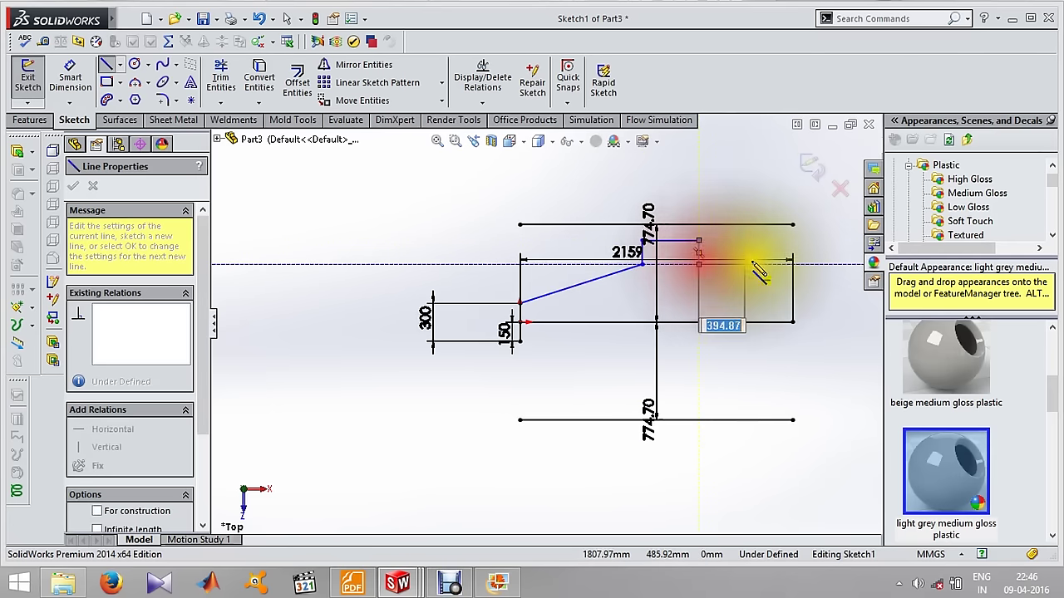
{"action": "left_click", "coordinate": [792, 264]}
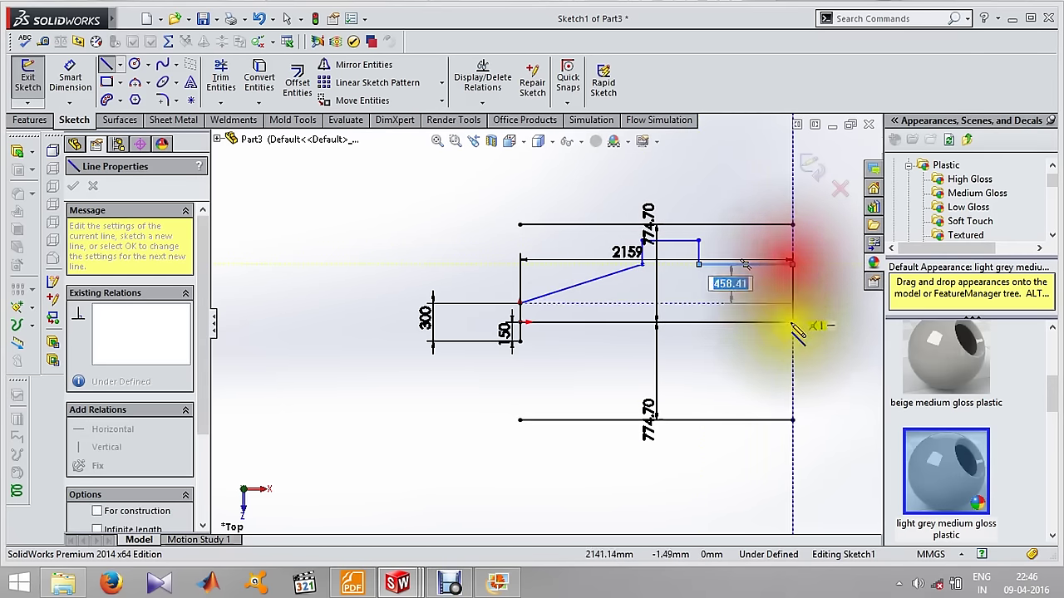
{"action": "left_click", "coordinate": [790, 370]}
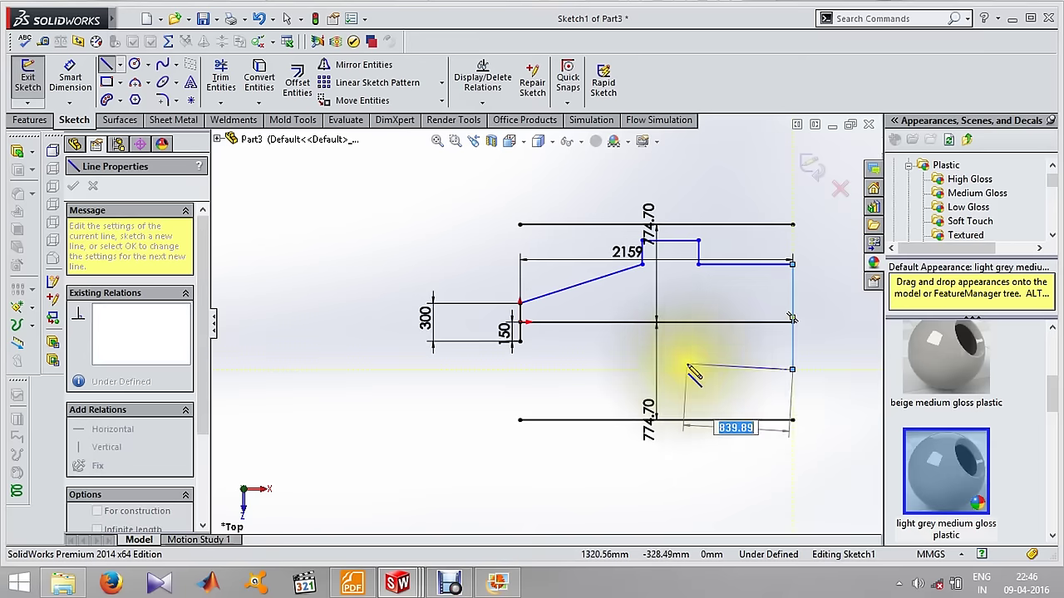
{"action": "left_click", "coordinate": [699, 398]}
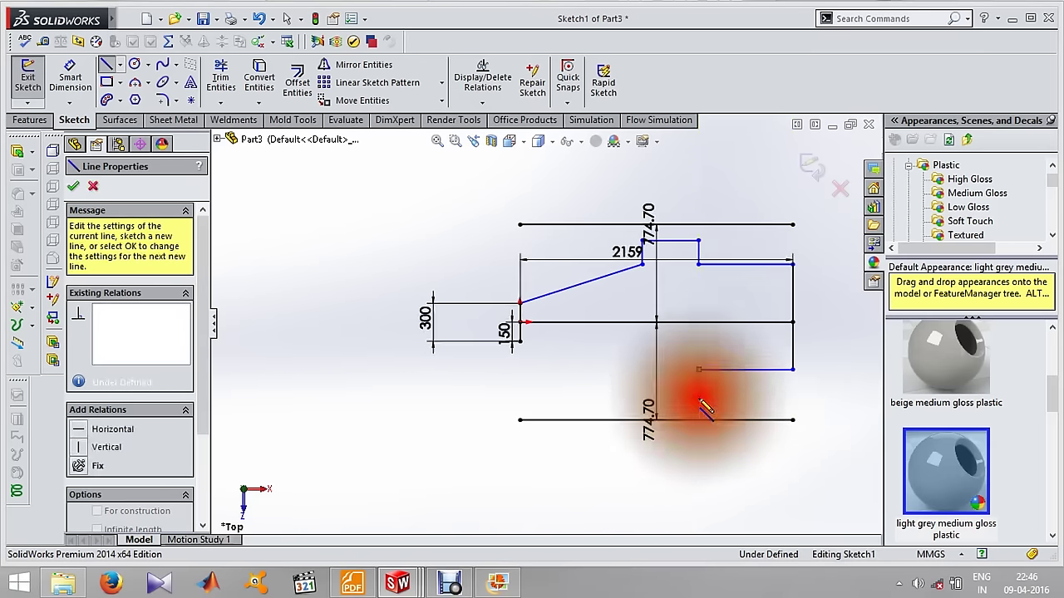
{"action": "left_click", "coordinate": [641, 397]}
{"action": "left_click", "coordinate": [642, 369]}
{"action": "left_click", "coordinate": [520, 341]}
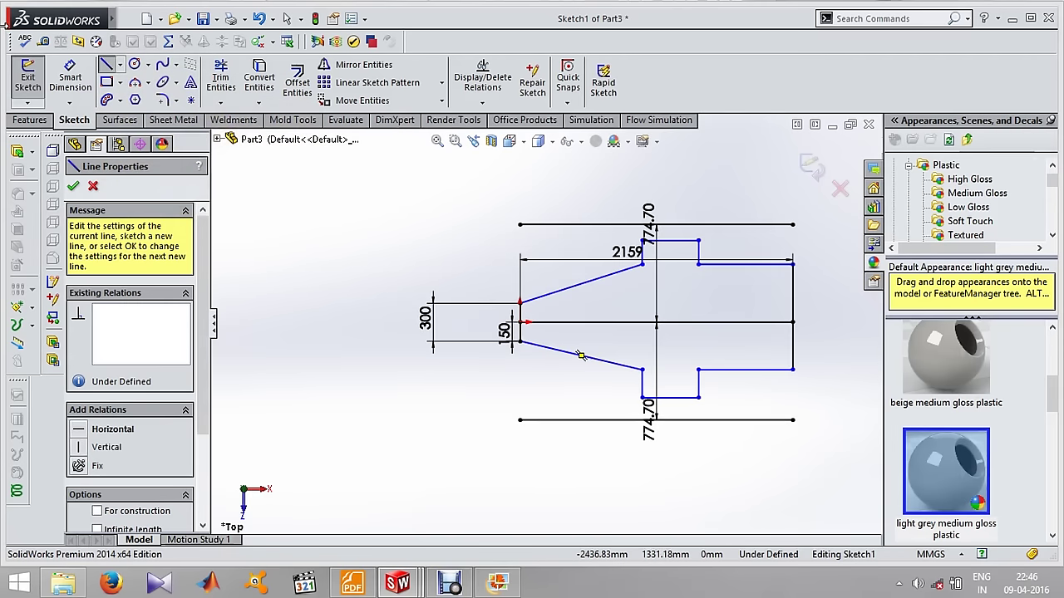
Set the distance between the short top and bottom lines to 1500.
{"action": "left_click", "coordinate": [69, 76]}
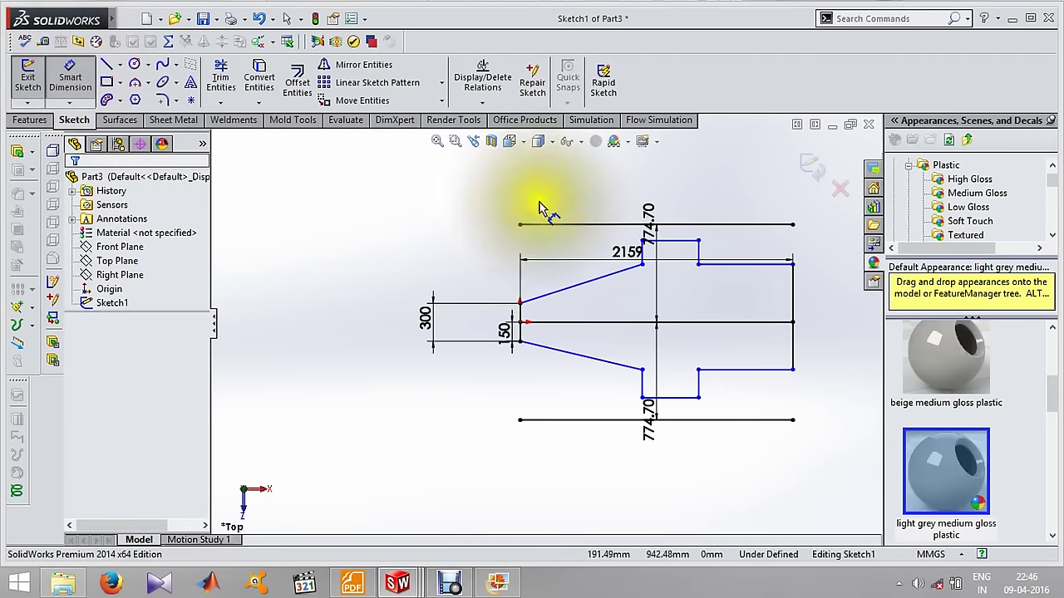
{"action": "left_click", "coordinate": [674, 242]}
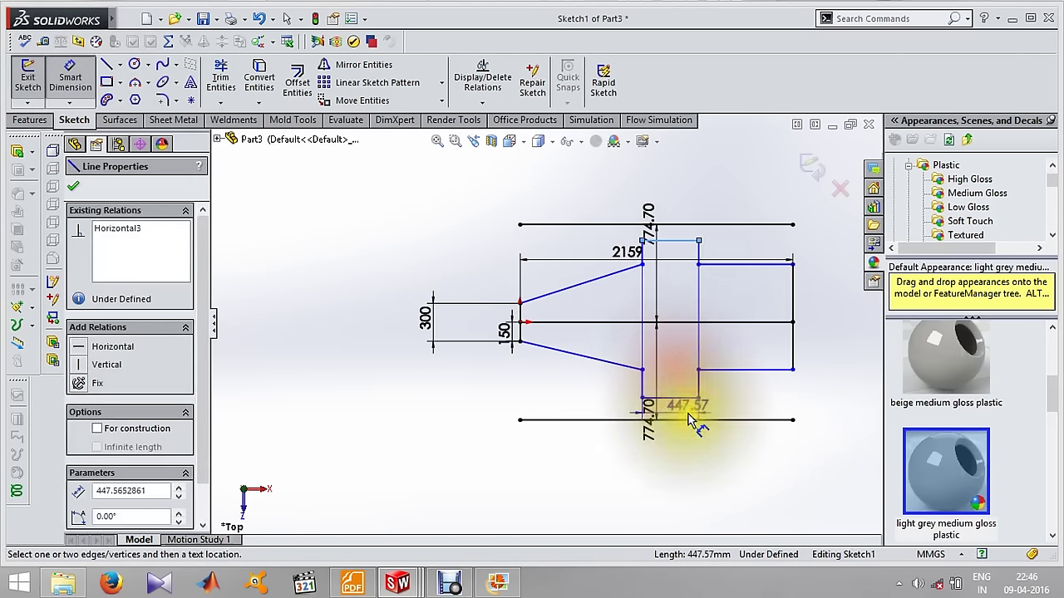
{"action": "left_click", "coordinate": [683, 397]}
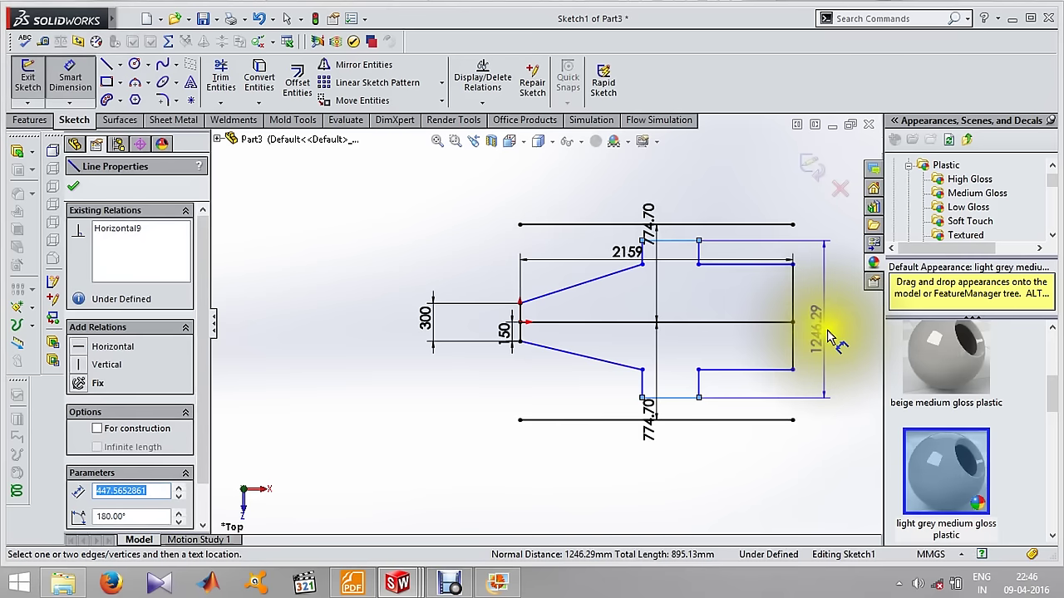
{"action": "left_click", "coordinate": [836, 331]}
{"action": "type", "text": "77"}
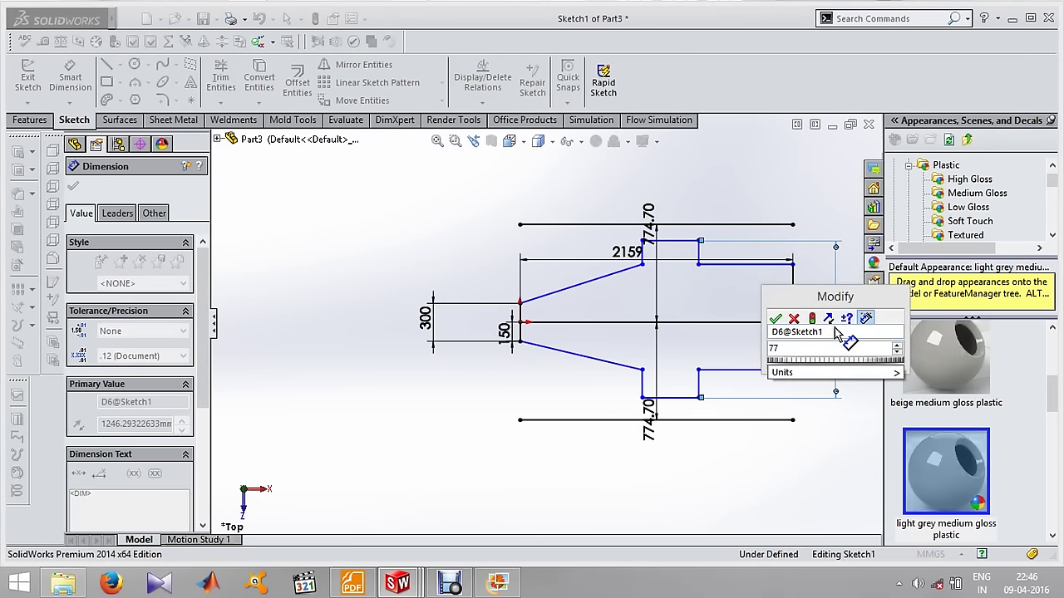
{"action": "type", "text": "="}
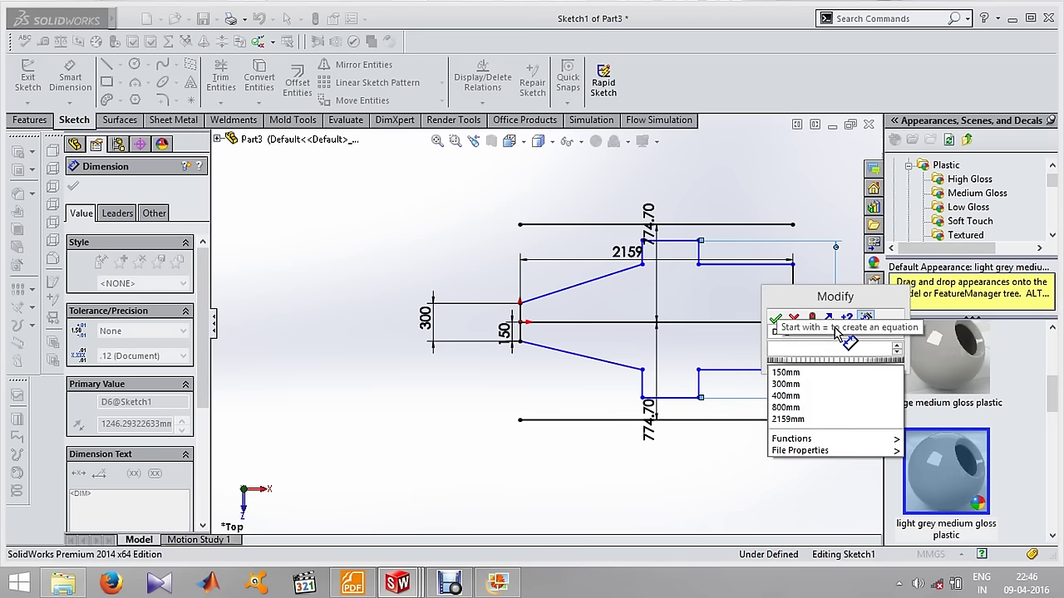
{"action": "key", "text": "BackSpace"}
{"action": "type", "text": "1500"}
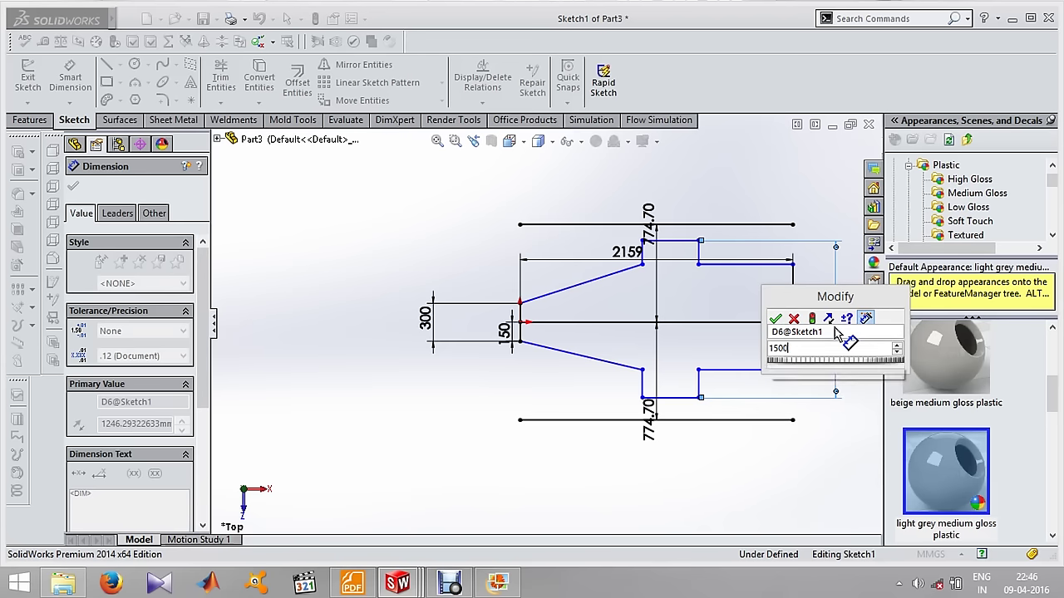
{"action": "key", "text": "Return"}
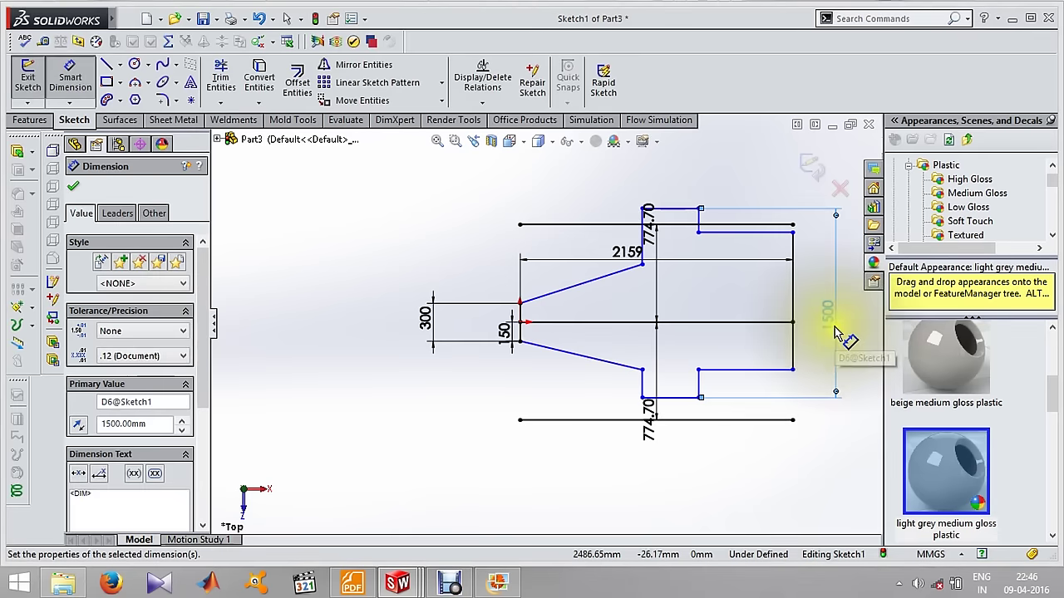
Dimension the short top line 750 from the centreline.
{"action": "left_click", "coordinate": [683, 213]}
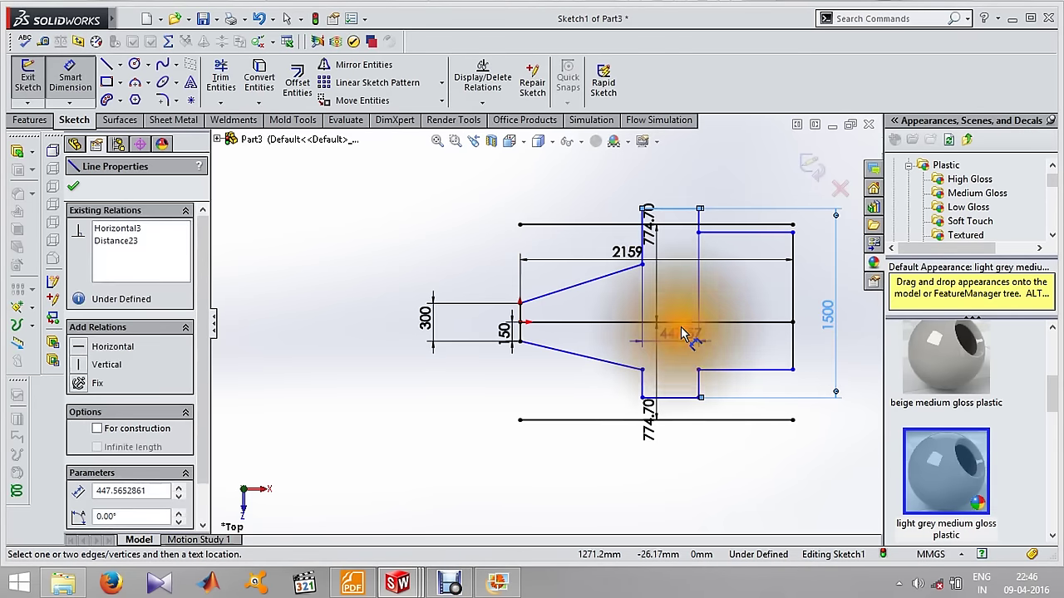
{"action": "left_click", "coordinate": [688, 323]}
{"action": "left_click", "coordinate": [683, 295]}
{"action": "type", "text": "750"}
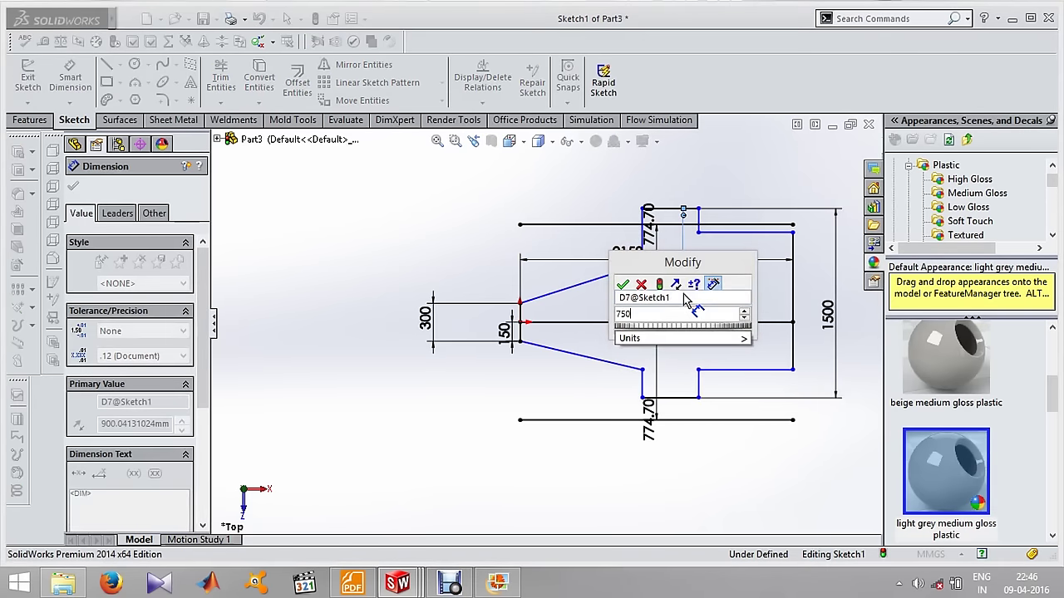
{"action": "key", "text": "Return"}
{"action": "left_click", "coordinate": [692, 299]}
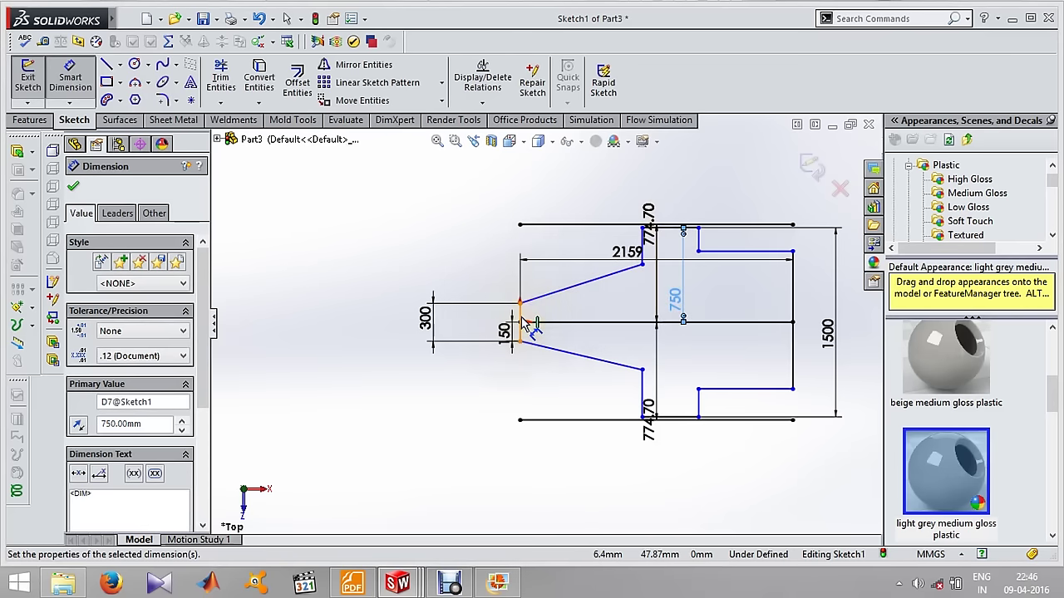
Add a 960 horizontal dimension from the left vertical edge.
{"action": "left_click", "coordinate": [631, 281]}
{"action": "left_click", "coordinate": [641, 264]}
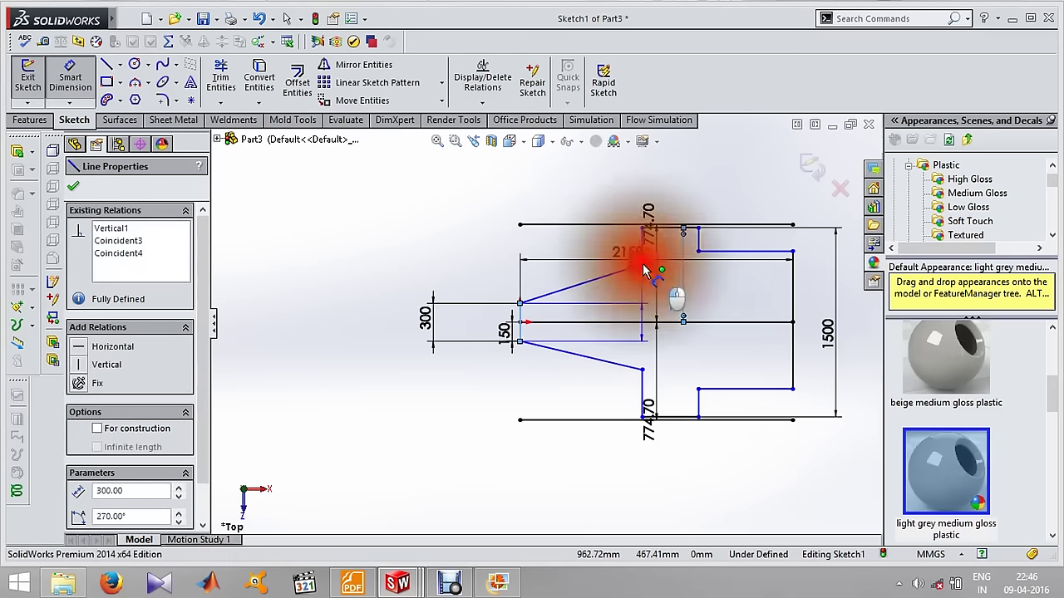
{"action": "left_click", "coordinate": [589, 187]}
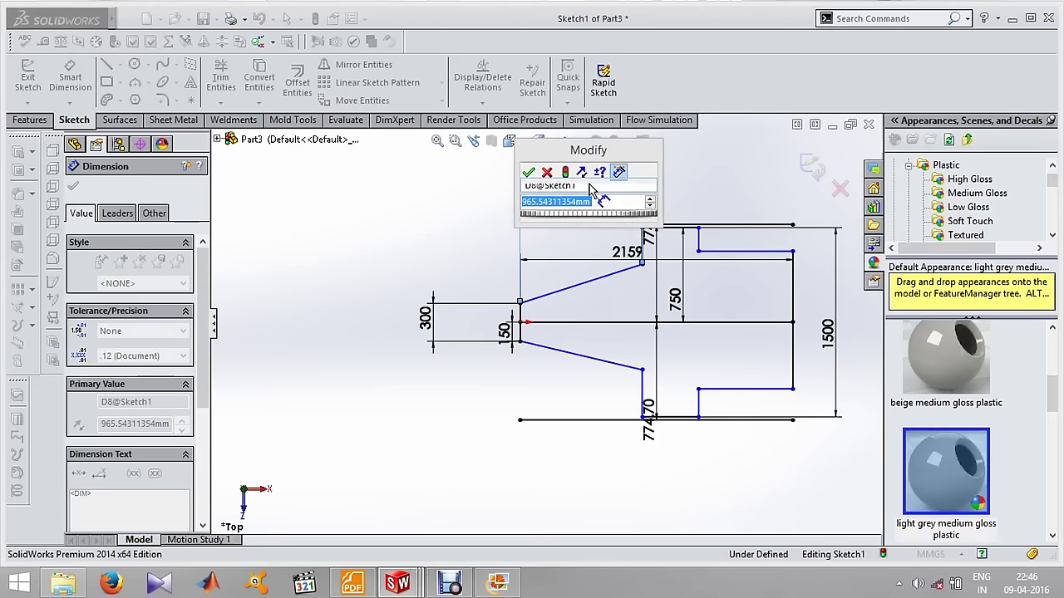
{"action": "type", "text": "960"}
{"action": "key", "text": "Return"}
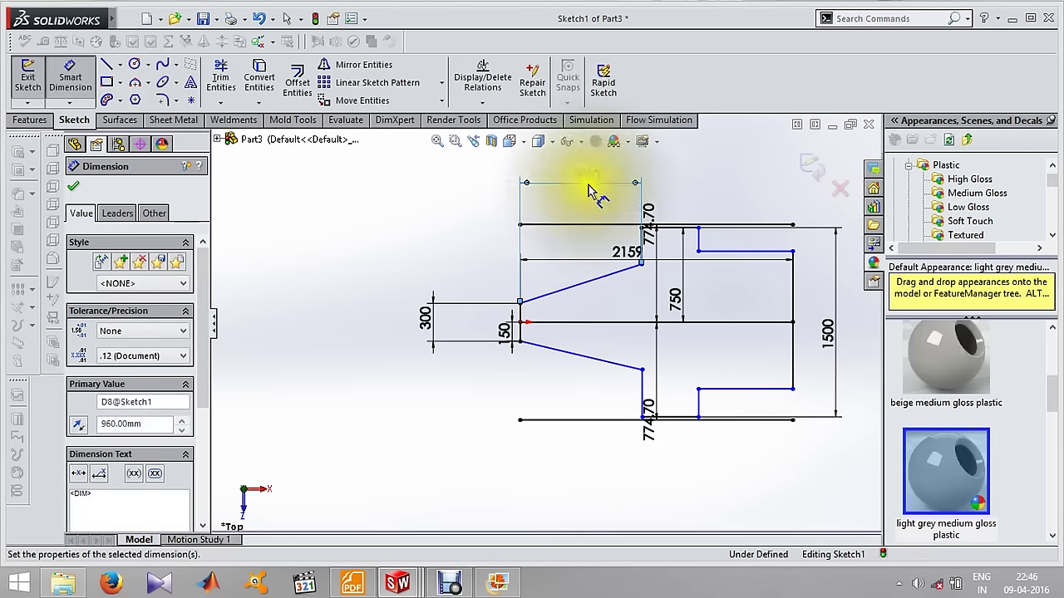
Set the top right line's length to 600.
{"action": "left_click", "coordinate": [758, 252]}
{"action": "left_click", "coordinate": [757, 186]}
{"action": "type", "text": "500"}
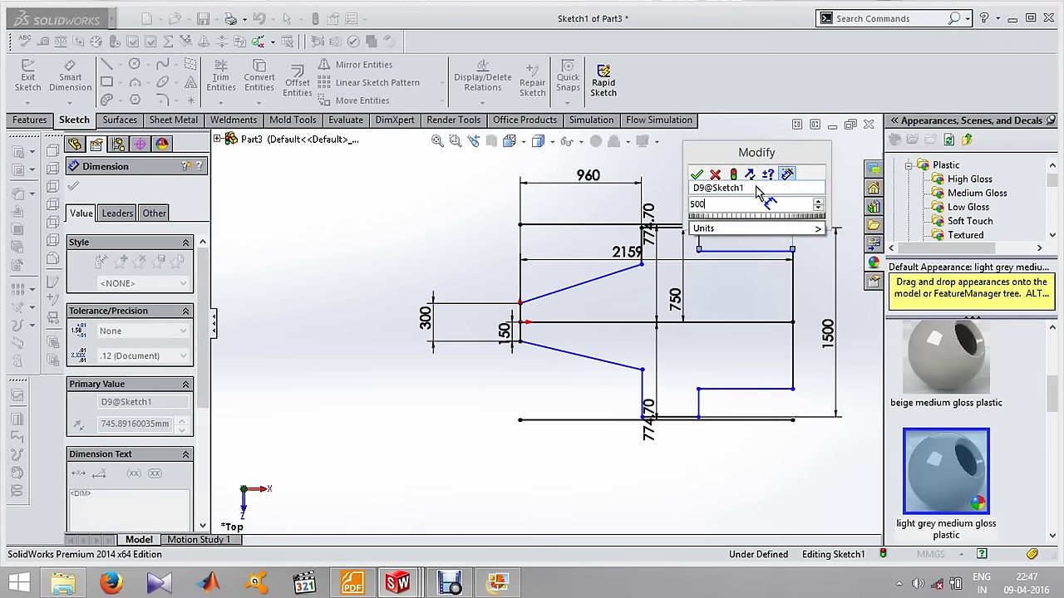
{"action": "key", "text": "Return"}
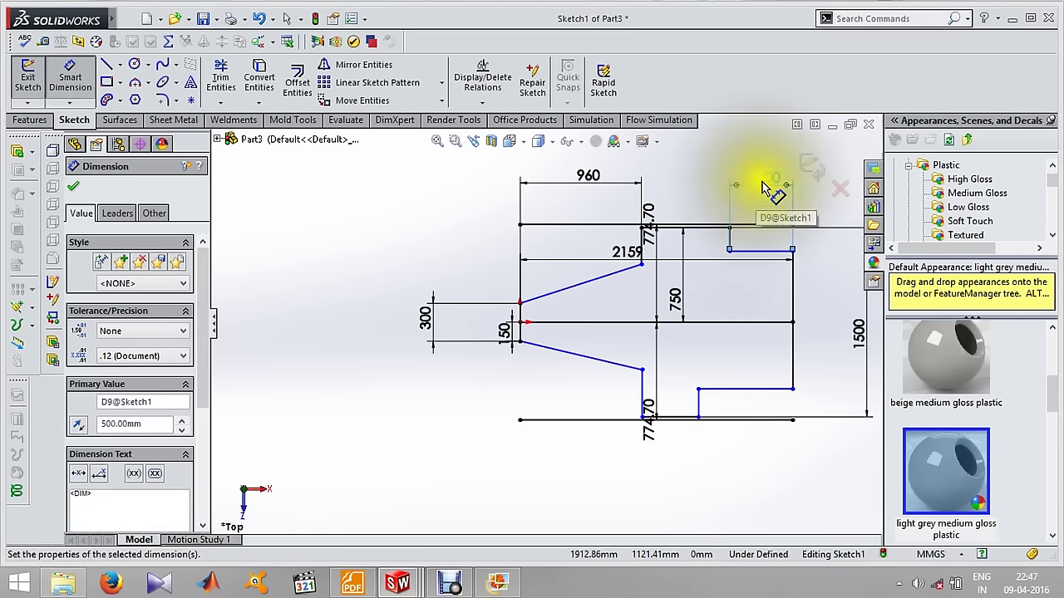
{"action": "double_click", "coordinate": [762, 186]}
{"action": "type", "text": "600"}
{"action": "key", "text": "Return"}
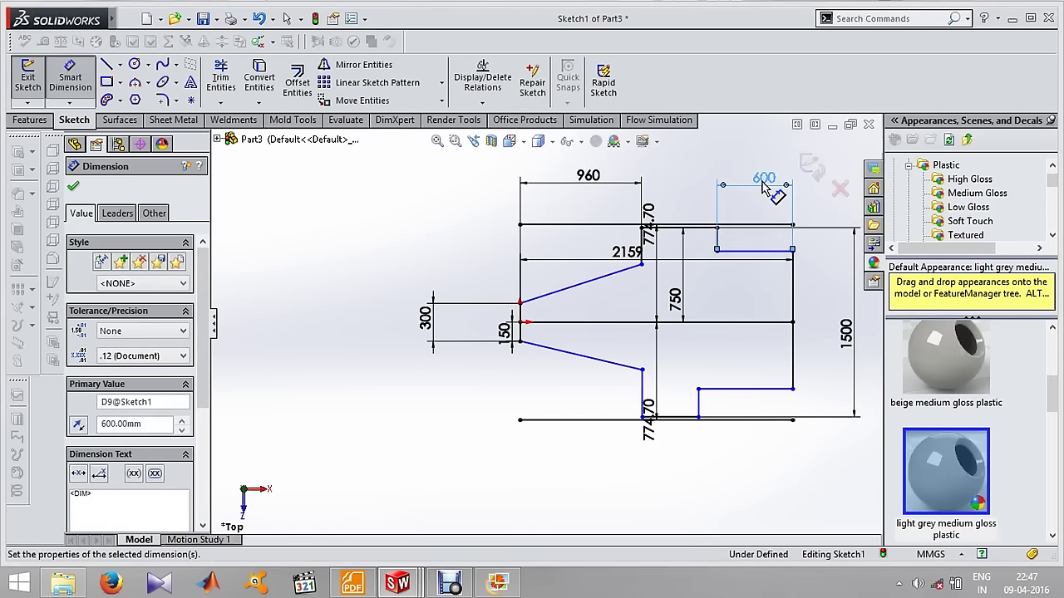
{"action": "left_click", "coordinate": [763, 474]}
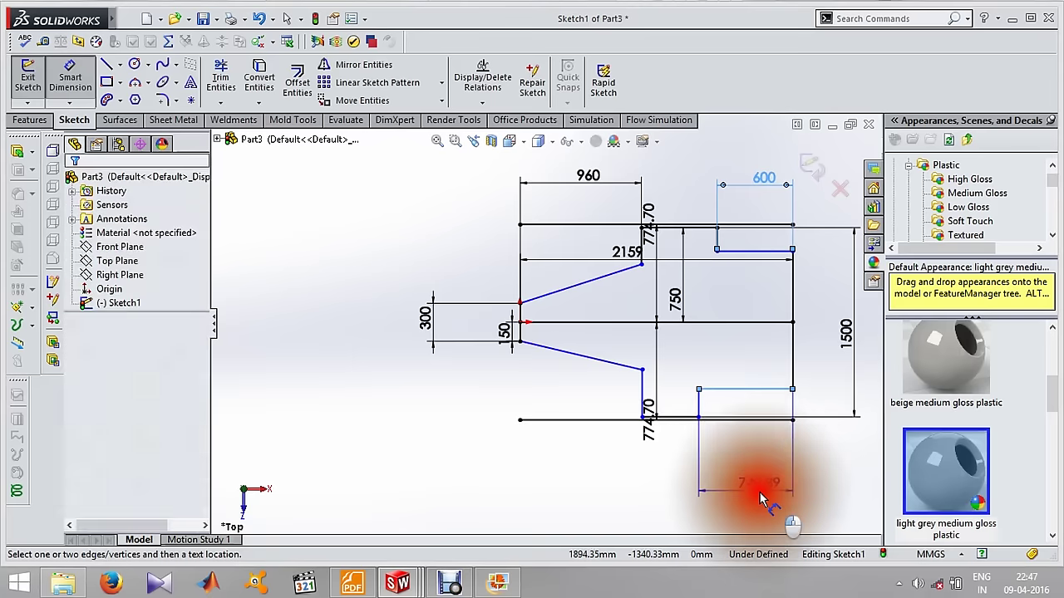
Set the lower right line's length to 600.
{"action": "left_click", "coordinate": [759, 491]}
{"action": "type", "text": "600"}
{"action": "key", "text": "Return"}
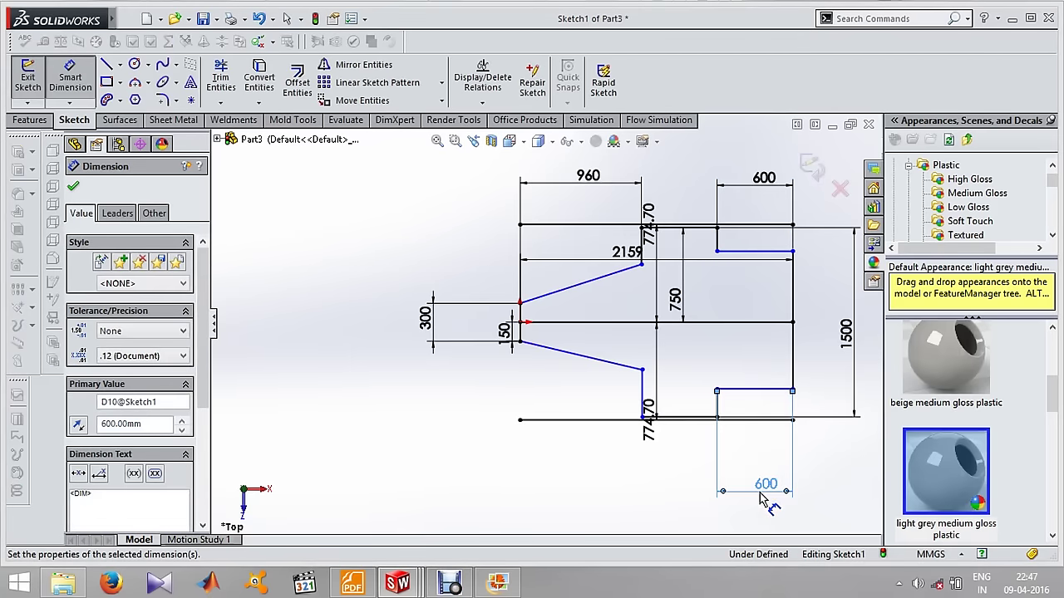
Space the two inner right lines 1000 apart.
{"action": "left_click", "coordinate": [765, 252]}
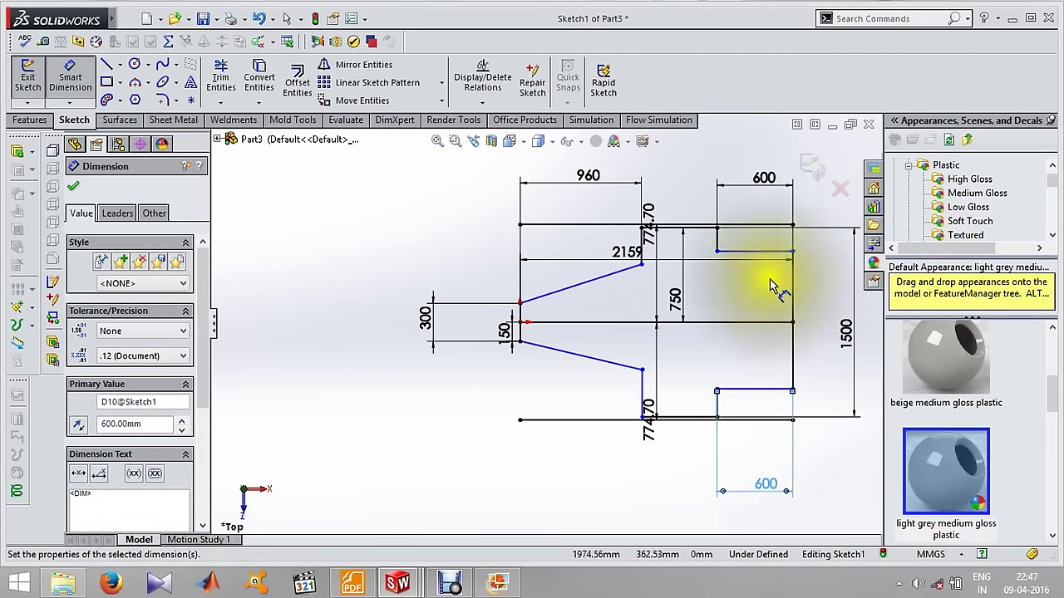
{"action": "left_click", "coordinate": [758, 393]}
{"action": "left_click", "coordinate": [819, 316]}
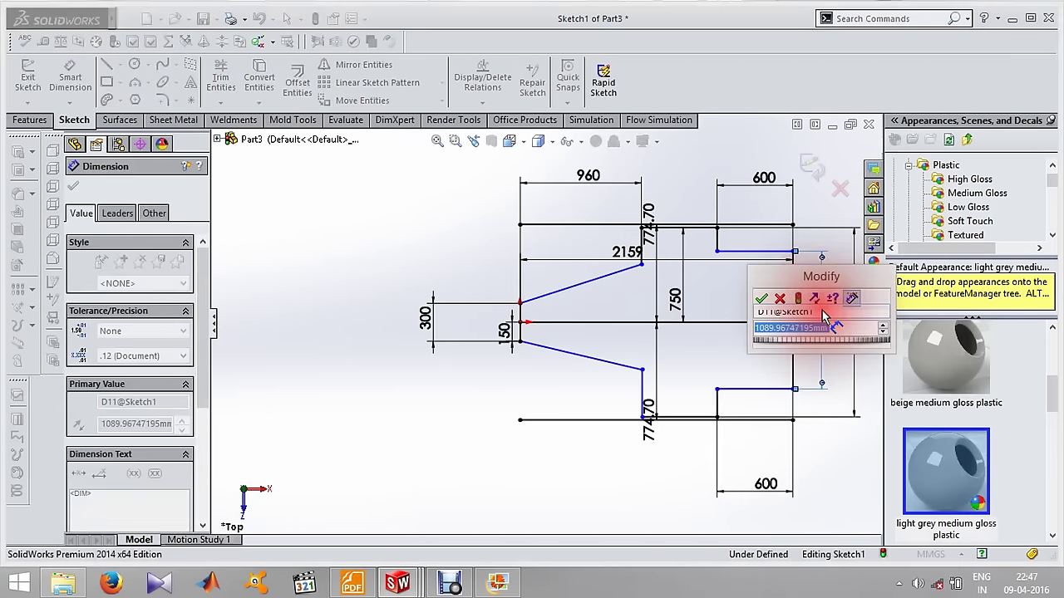
{"action": "type", "text": "100"}
{"action": "key", "text": "Return"}
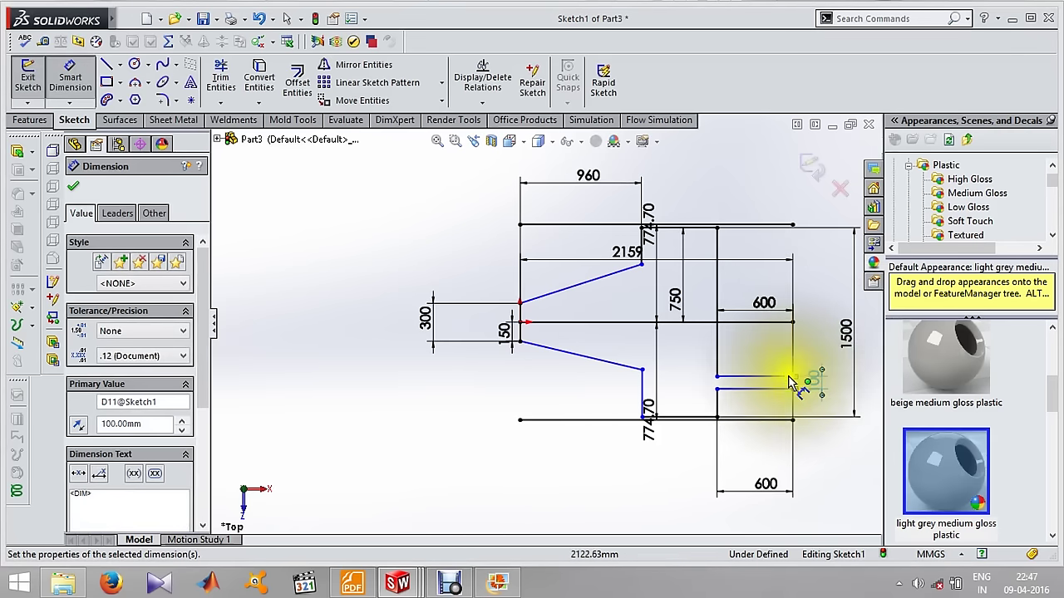
{"action": "double_click", "coordinate": [821, 384]}
{"action": "type", "text": "100"}
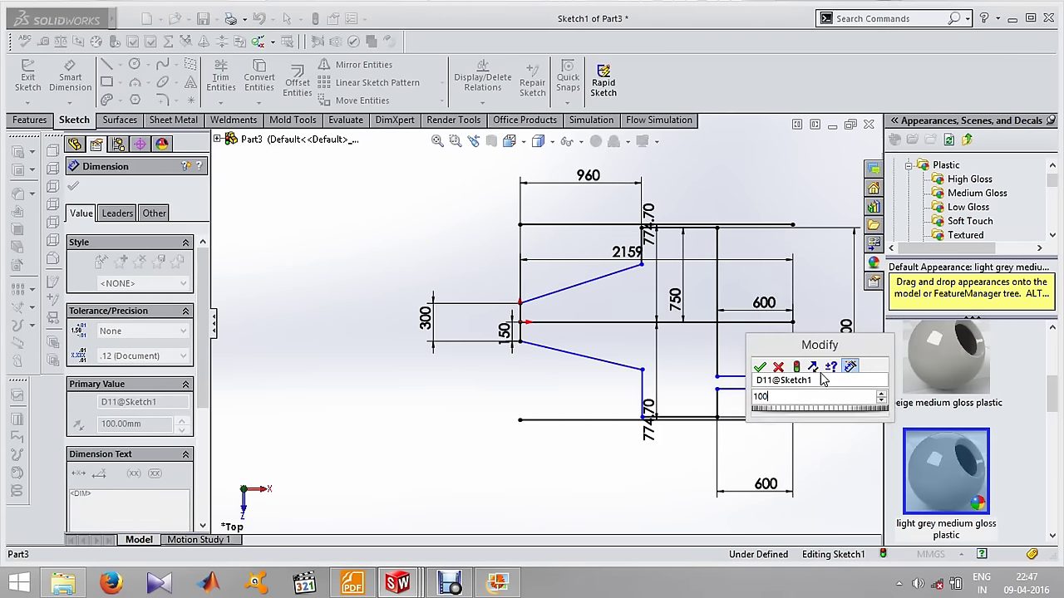
{"action": "key", "text": "Return"}
{"action": "double_click", "coordinate": [821, 381]}
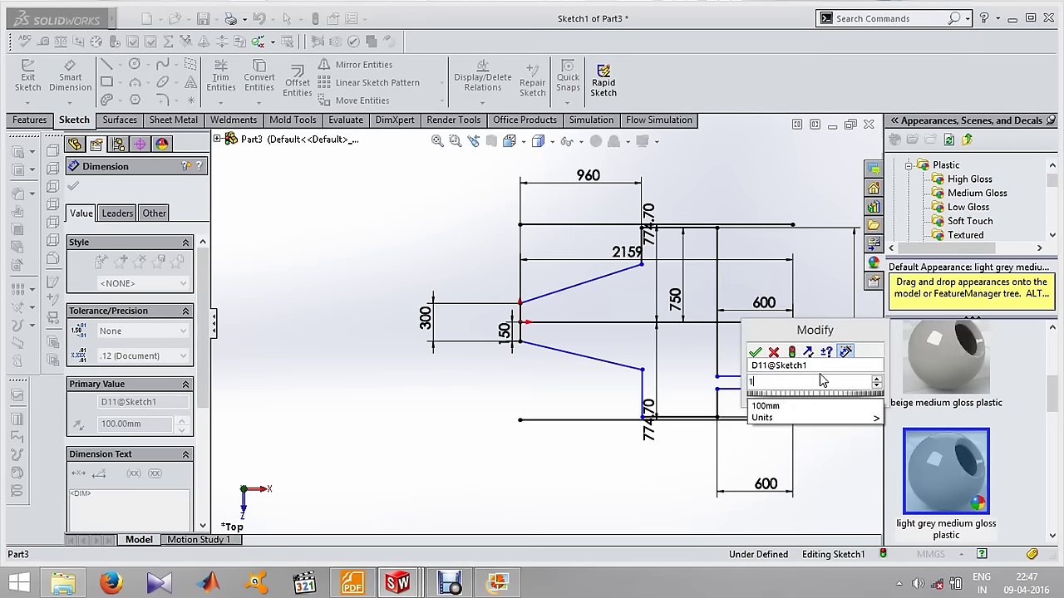
{"action": "type", "text": "00"}
{"action": "key", "text": "Return"}
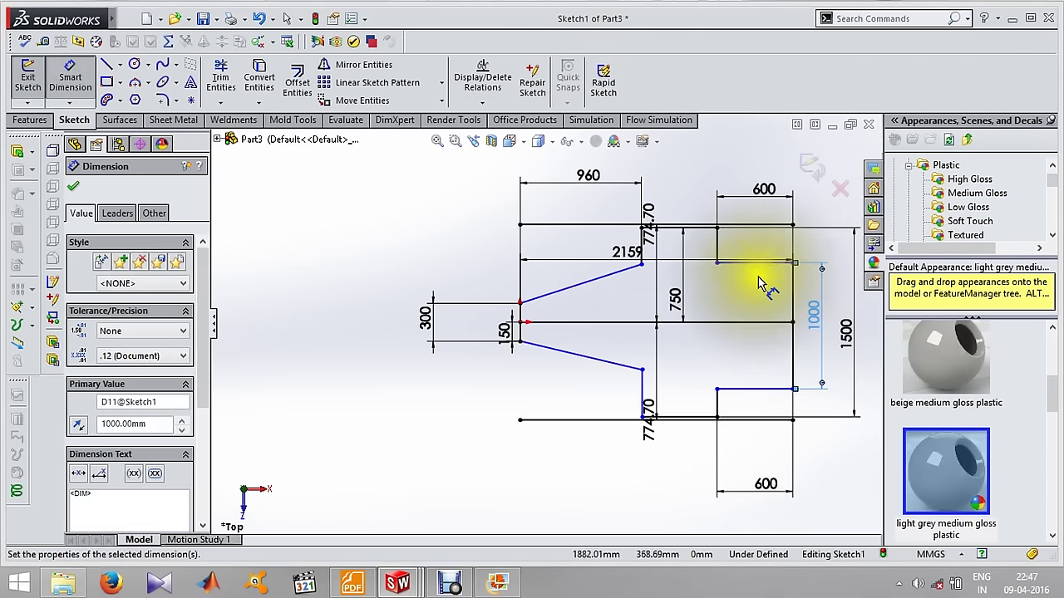
Dimension the upper inner line 500 from the centreline.
{"action": "left_click", "coordinate": [758, 270]}
{"action": "left_click", "coordinate": [756, 291]}
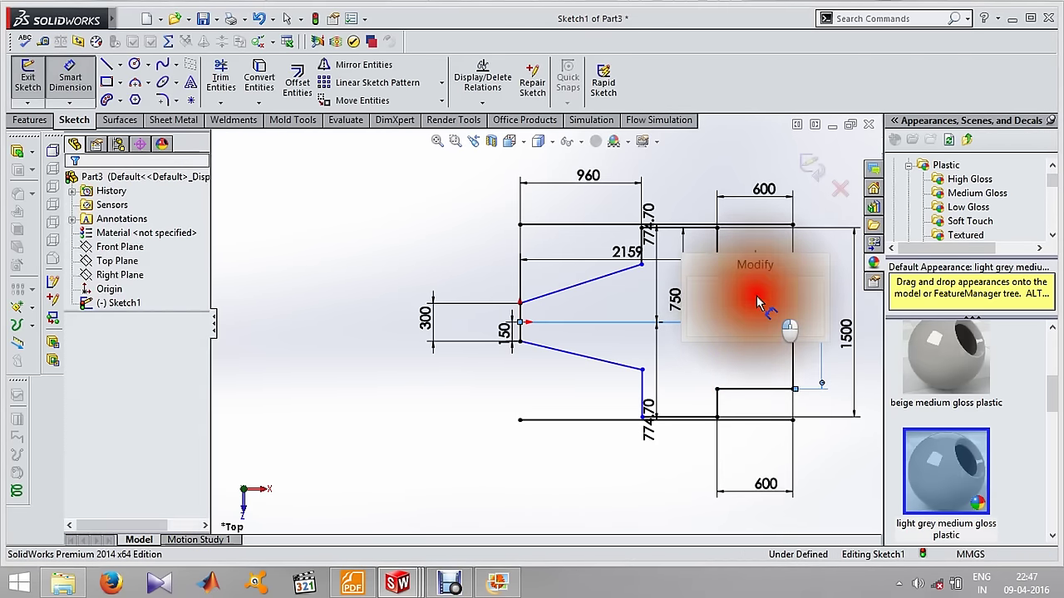
{"action": "type", "text": "500"}
{"action": "key", "text": "Return"}
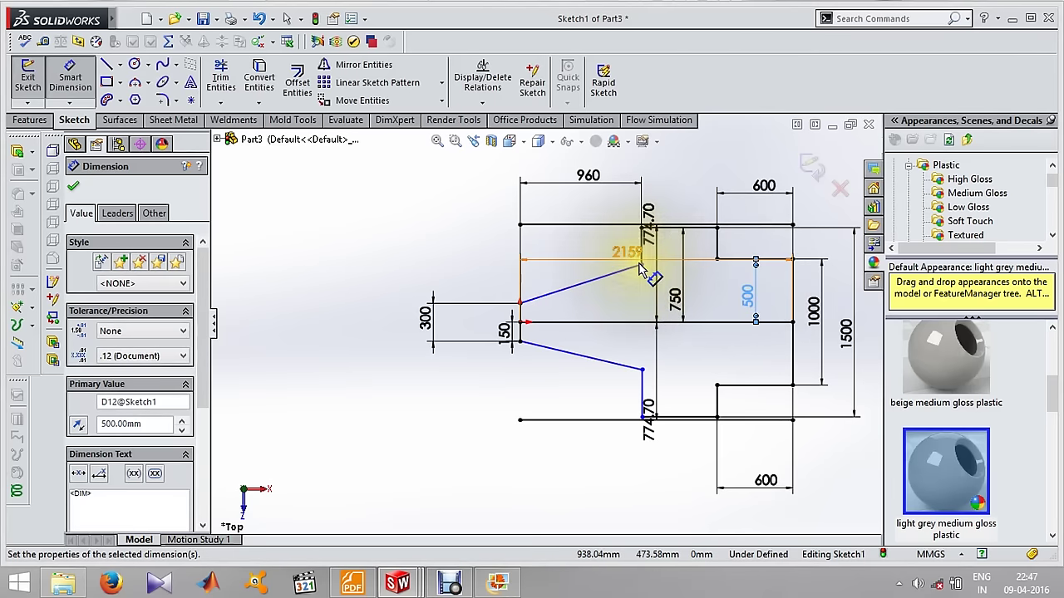
Discard the unwanted 308.41 dimension.
{"action": "right_click", "coordinate": [643, 271]}
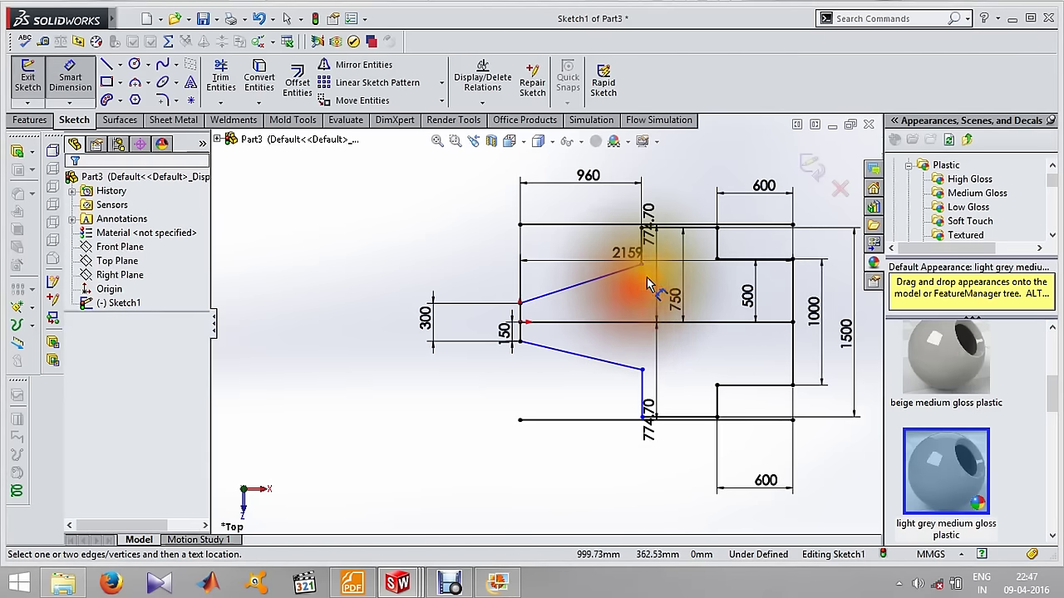
{"action": "left_click", "coordinate": [676, 273]}
{"action": "left_click", "coordinate": [636, 290]}
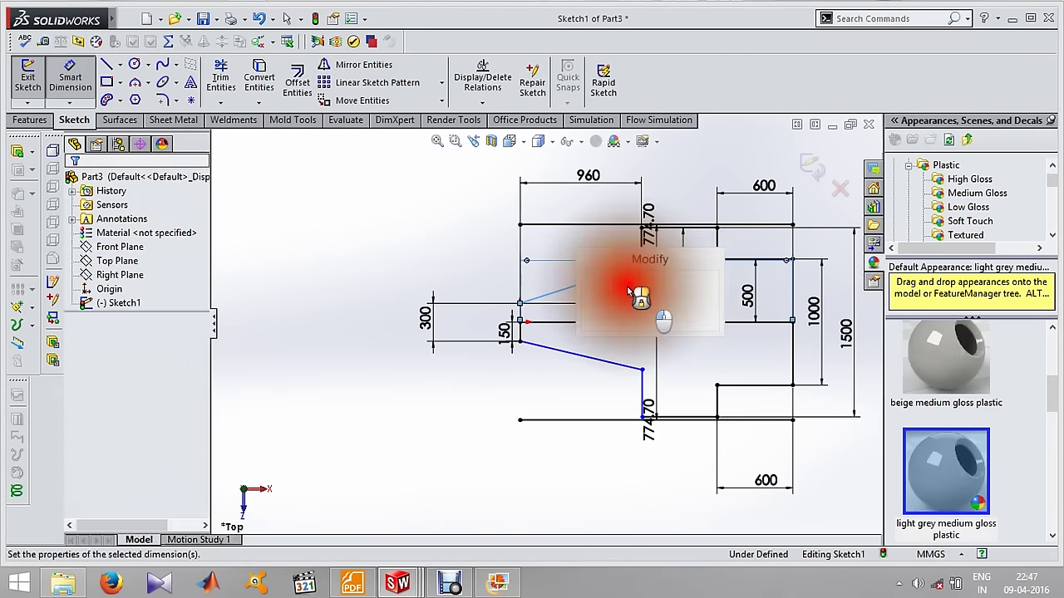
{"action": "left_click", "coordinate": [607, 281]}
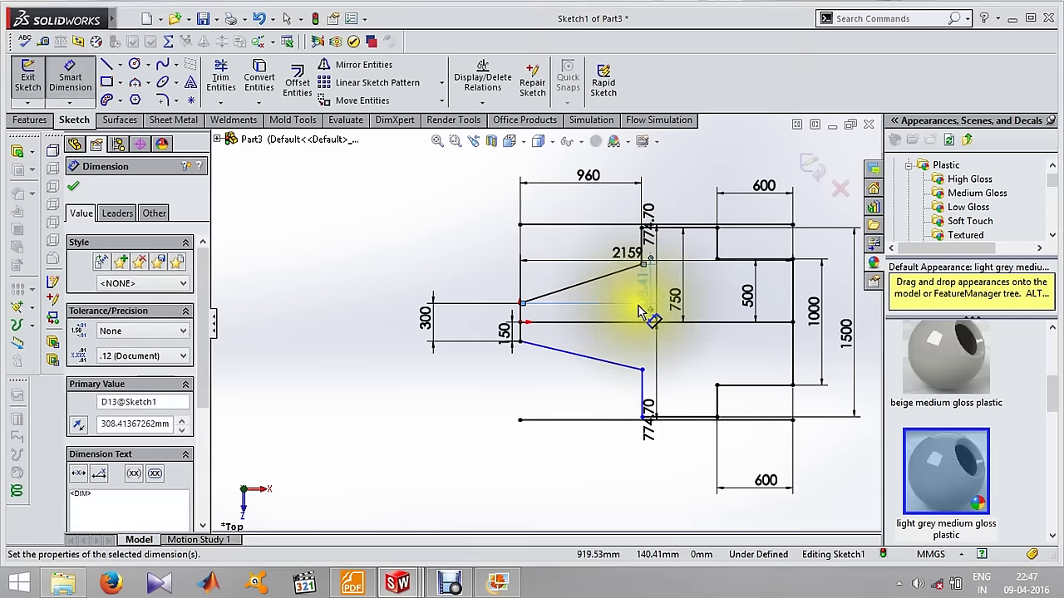
{"action": "left_click", "coordinate": [665, 313]}
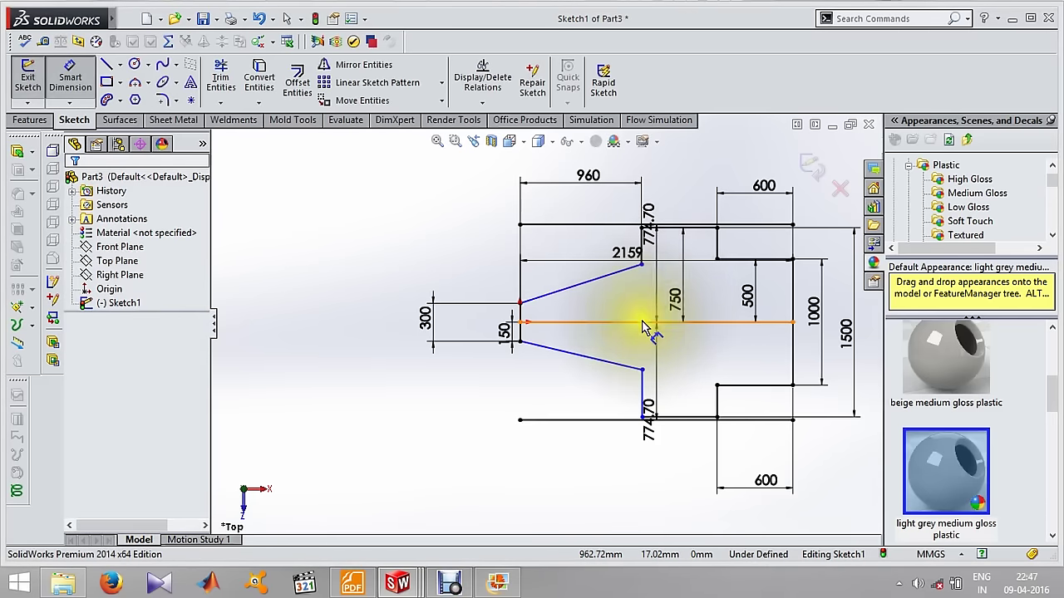
Dimension both diagonal braces' right endpoints 500 from the centre line.
{"action": "left_click", "coordinate": [672, 324]}
{"action": "left_click", "coordinate": [640, 265]}
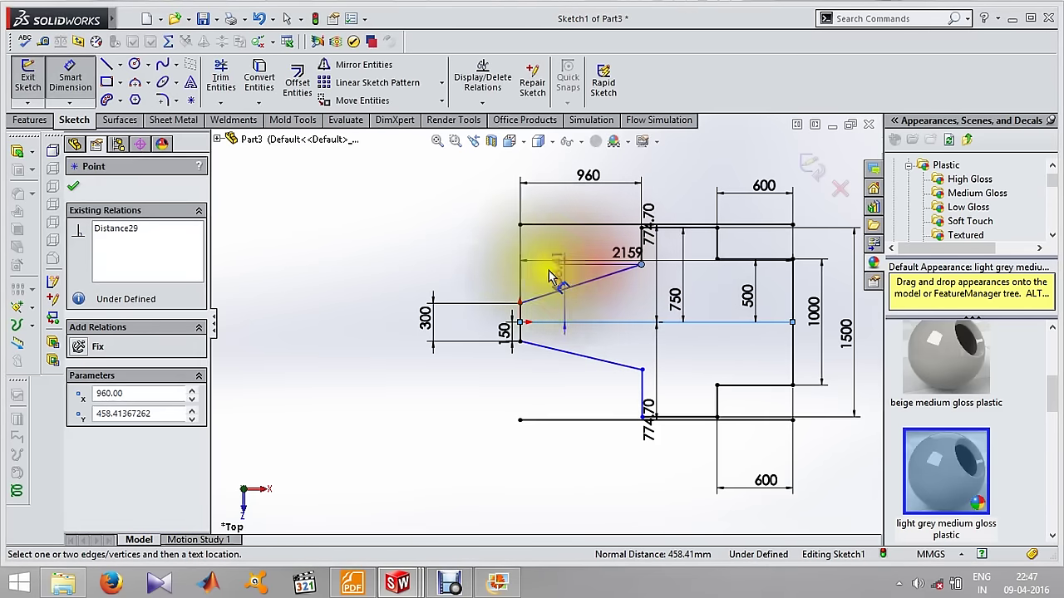
{"action": "left_click", "coordinate": [462, 243]}
{"action": "type", "text": "500"}
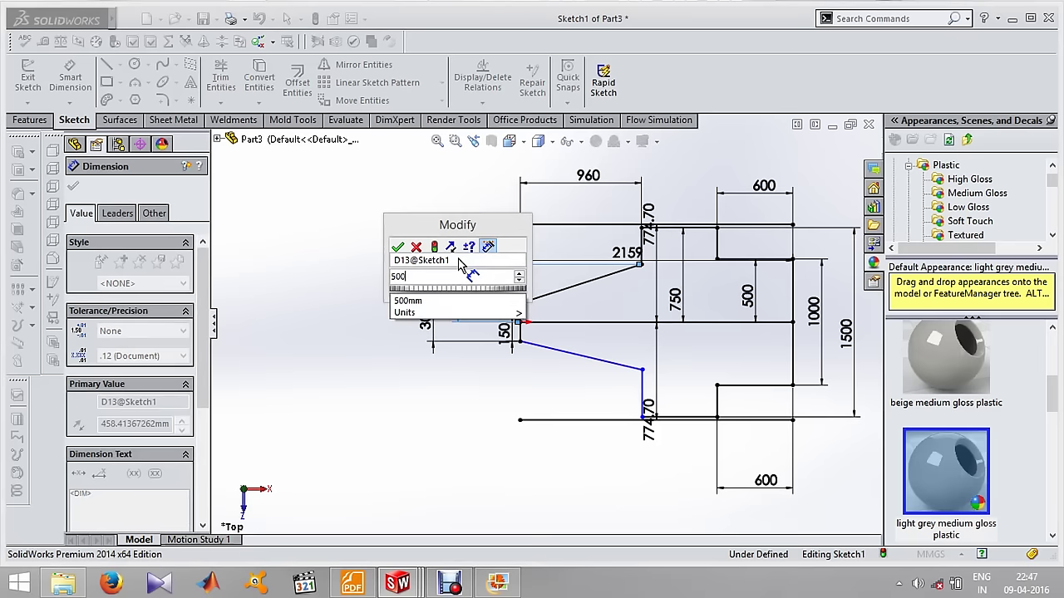
{"action": "key", "text": "Return"}
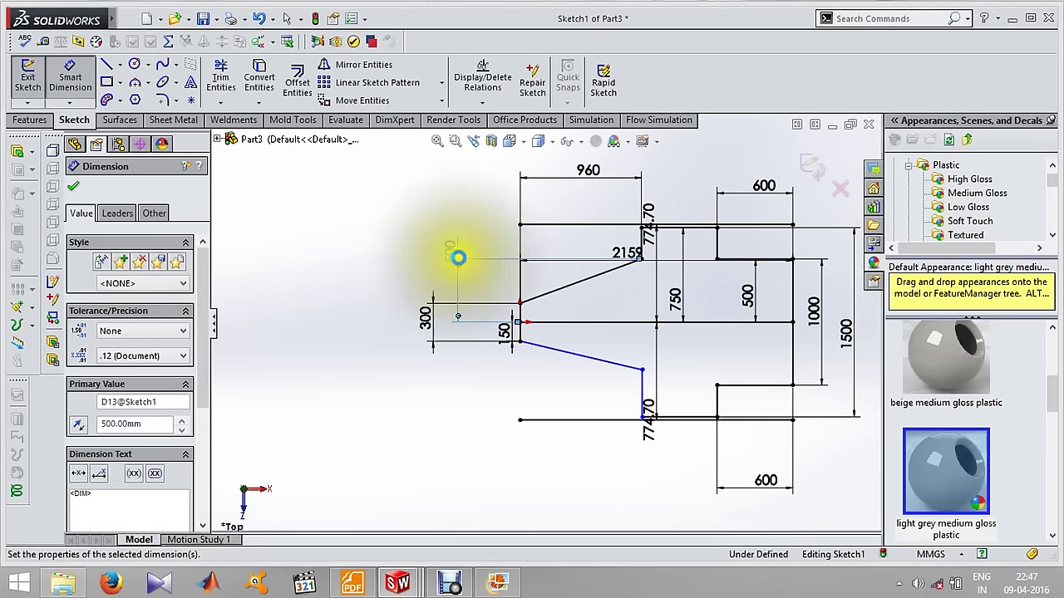
{"action": "left_click", "coordinate": [642, 322]}
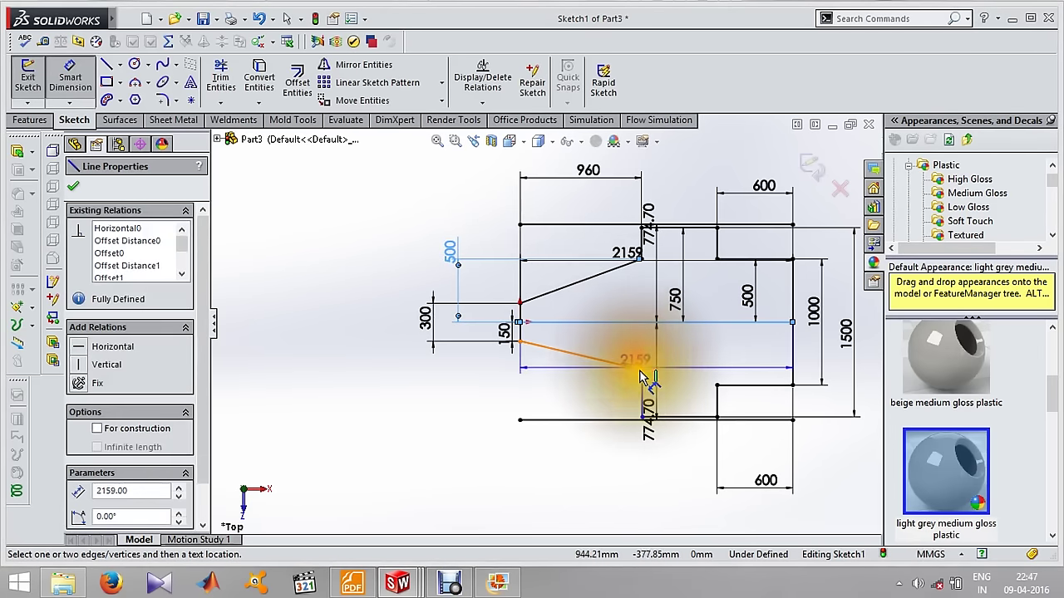
{"action": "left_click", "coordinate": [641, 369]}
{"action": "left_click", "coordinate": [401, 374]}
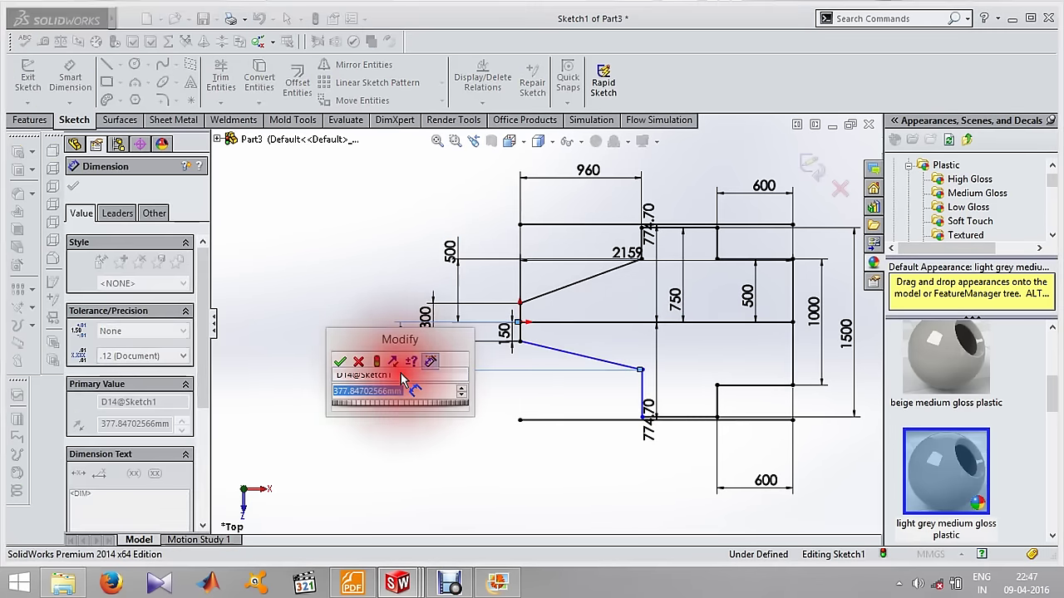
{"action": "type", "text": "500"}
{"action": "key", "text": "Return"}
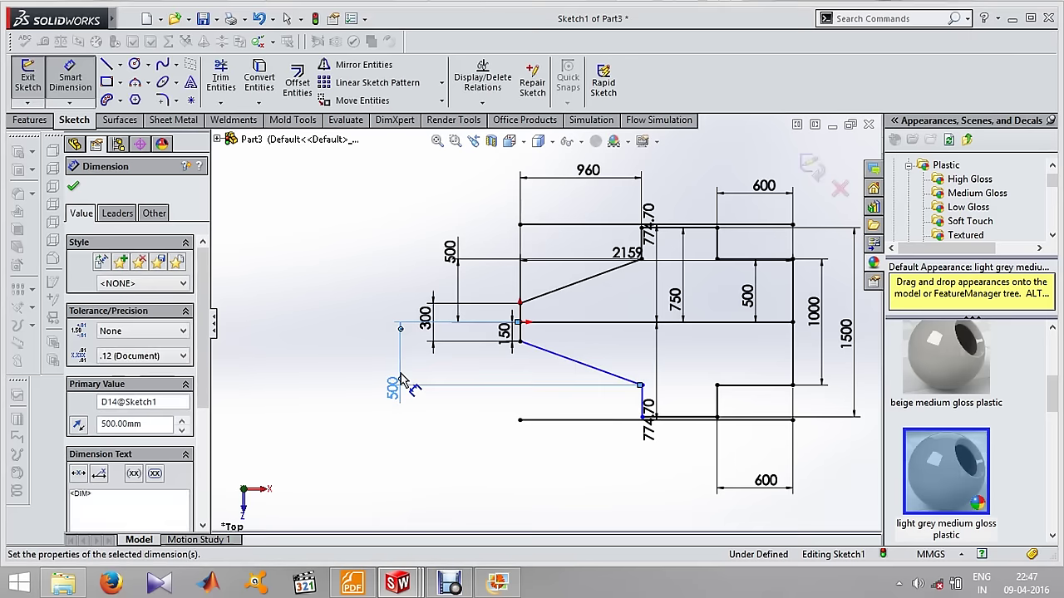
Add a 960 horizontal dimension for the lower diagonal below the sketch.
{"action": "scroll", "coordinate": [569, 347], "scroll_direction": "down", "scroll_amount": 2}
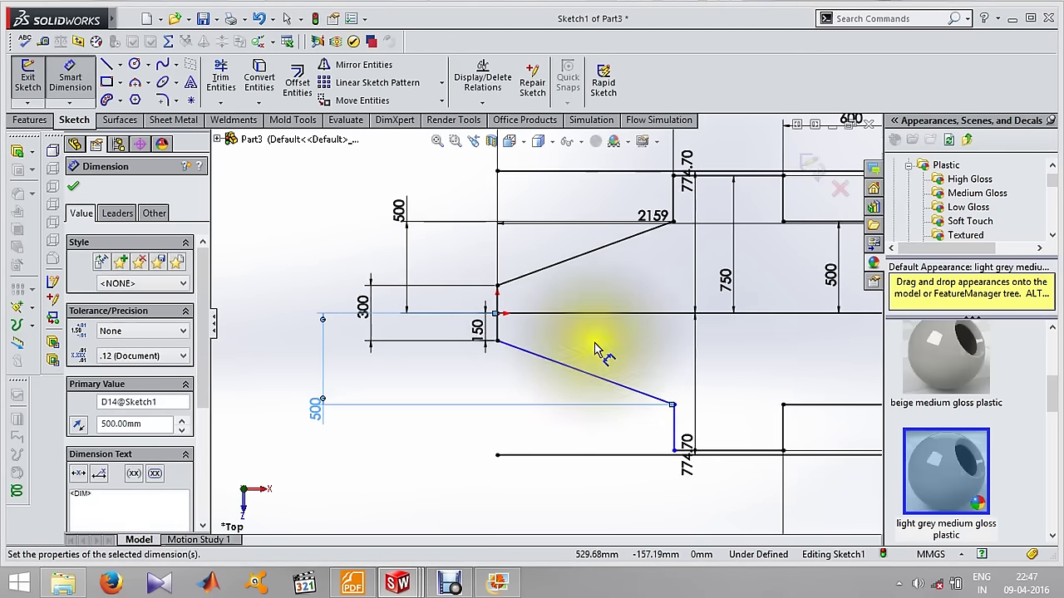
{"action": "scroll", "coordinate": [600, 359], "scroll_direction": "up", "scroll_amount": 2}
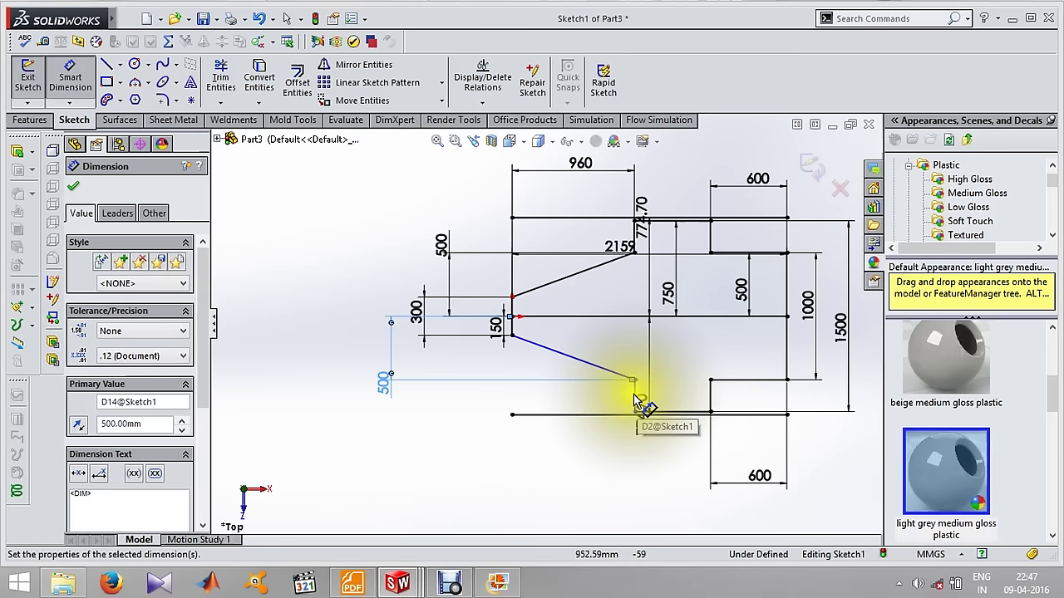
{"action": "left_click", "coordinate": [634, 399]}
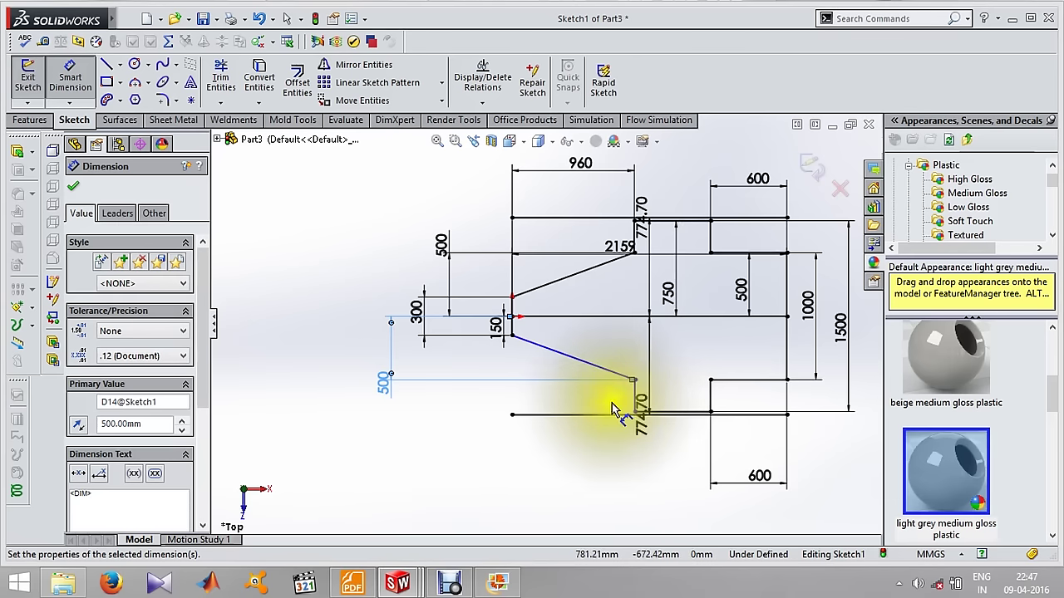
{"action": "left_click", "coordinate": [513, 336]}
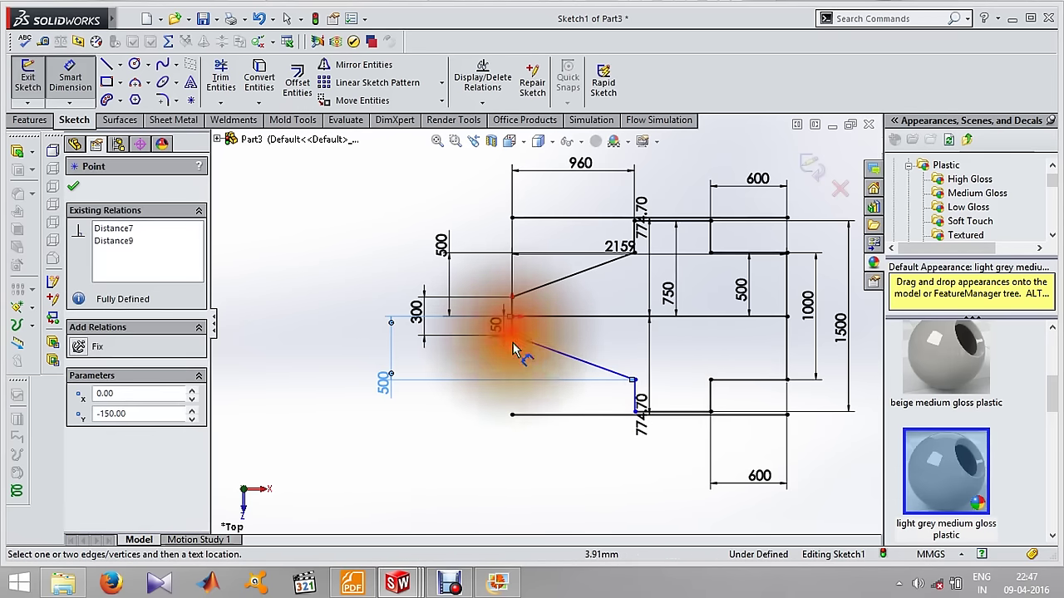
{"action": "left_click", "coordinate": [638, 410]}
{"action": "left_click", "coordinate": [607, 471]}
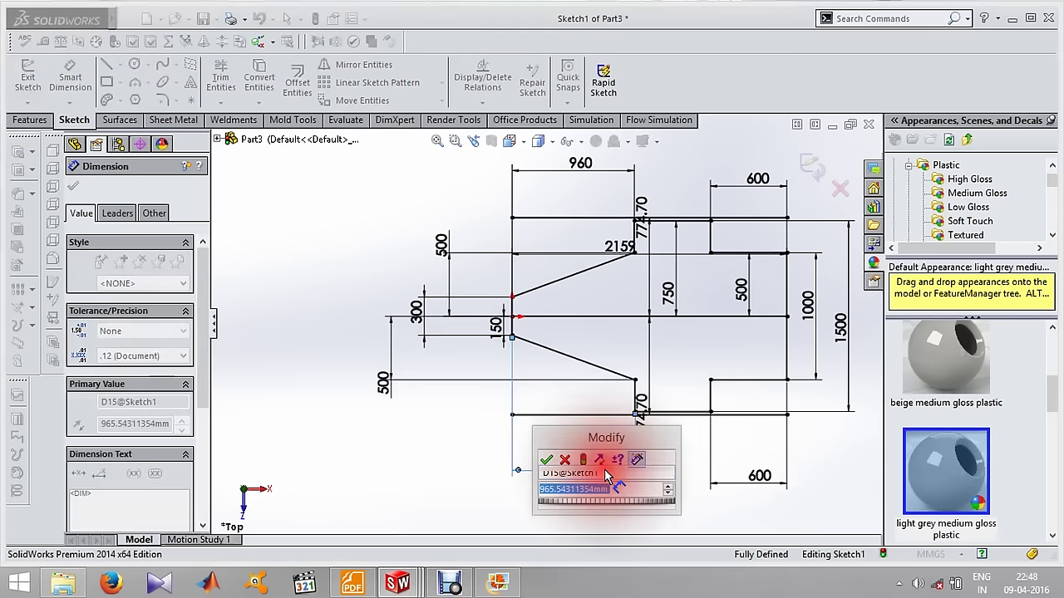
{"action": "type", "text": "960"}
{"action": "key", "text": "Return"}
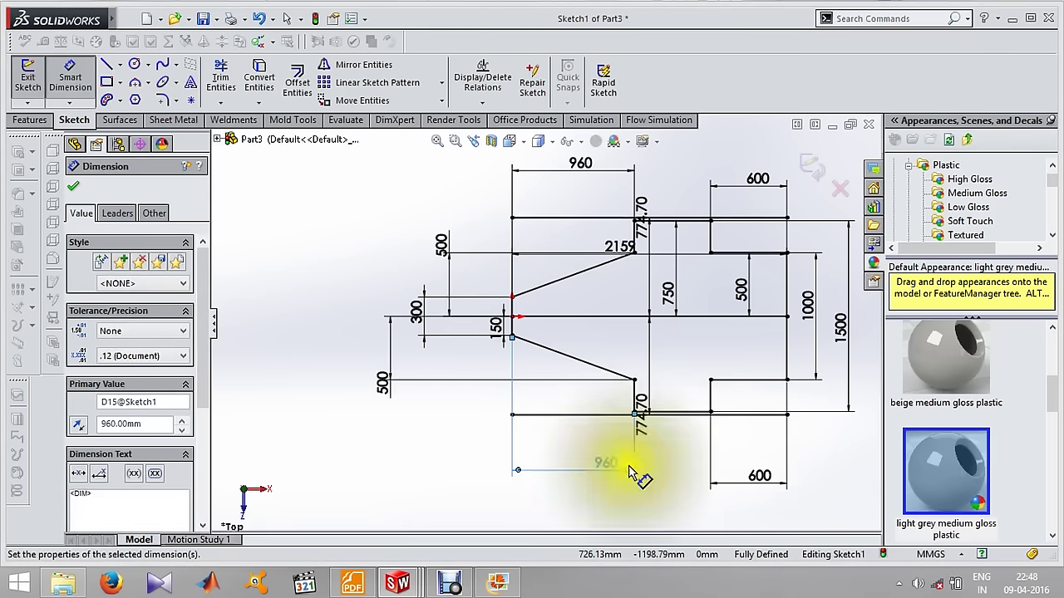
Orbit to a tilted 3-D view and exit the 2D sketch.
{"action": "scroll", "coordinate": [686, 331], "scroll_direction": "up", "scroll_amount": 2}
{"action": "scroll", "coordinate": [686, 331], "scroll_direction": "down", "scroll_amount": 2}
{"action": "middle_click_drag", "start_coordinate": [688, 254], "coordinate": [654, 235]}
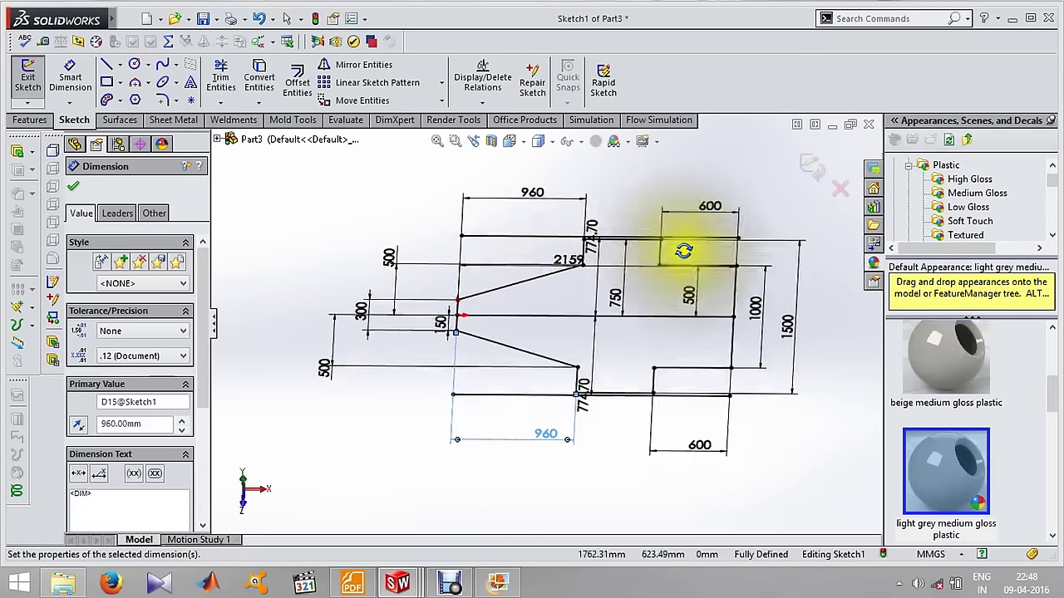
{"action": "left_click", "coordinate": [810, 166]}
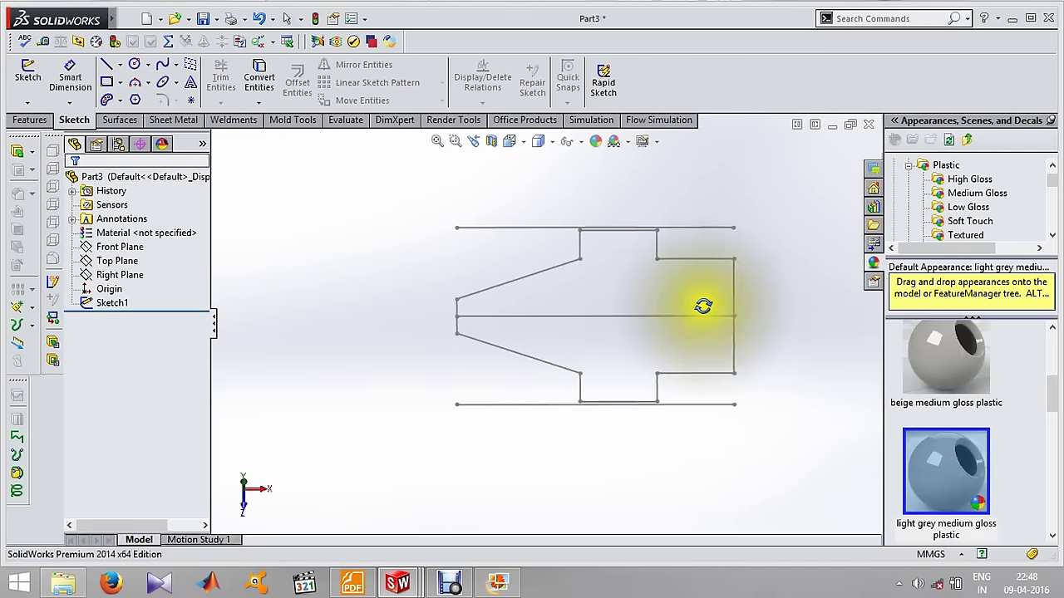
{"action": "left_click", "coordinate": [30, 101]}
Start a new 3D sketch and draw a short line up from the front endpoint.
{"action": "left_click", "coordinate": [45, 130]}
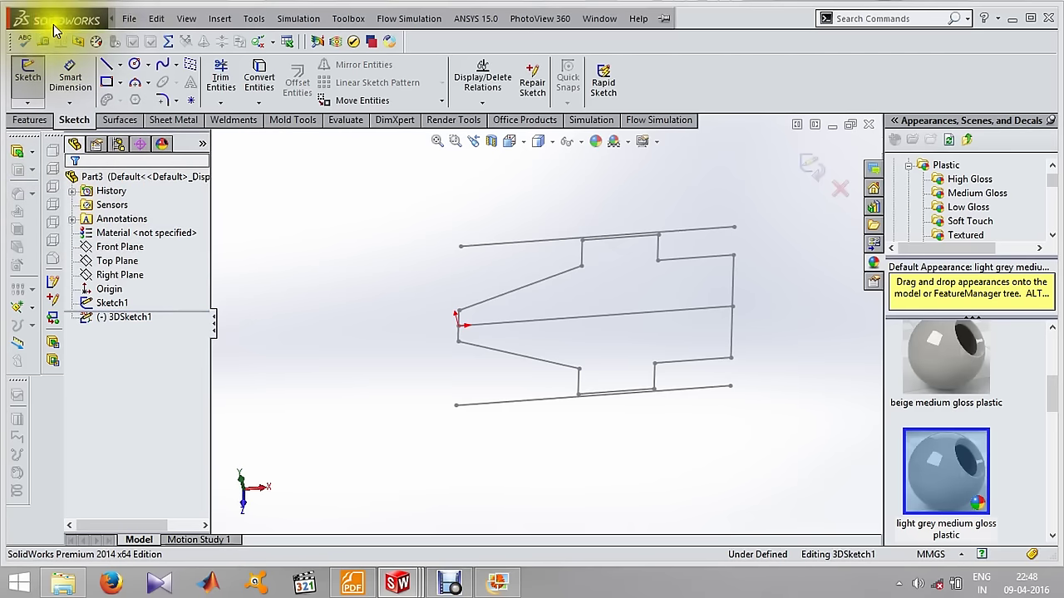
{"action": "left_click", "coordinate": [107, 64]}
{"action": "mouse_move", "coordinate": [392, 398]}
{"action": "middle_mouse_down"}
{"action": "mouse_move", "coordinate": [398, 335]}
{"action": "mouse_move", "coordinate": [477, 357]}
{"action": "middle_mouse_up"}
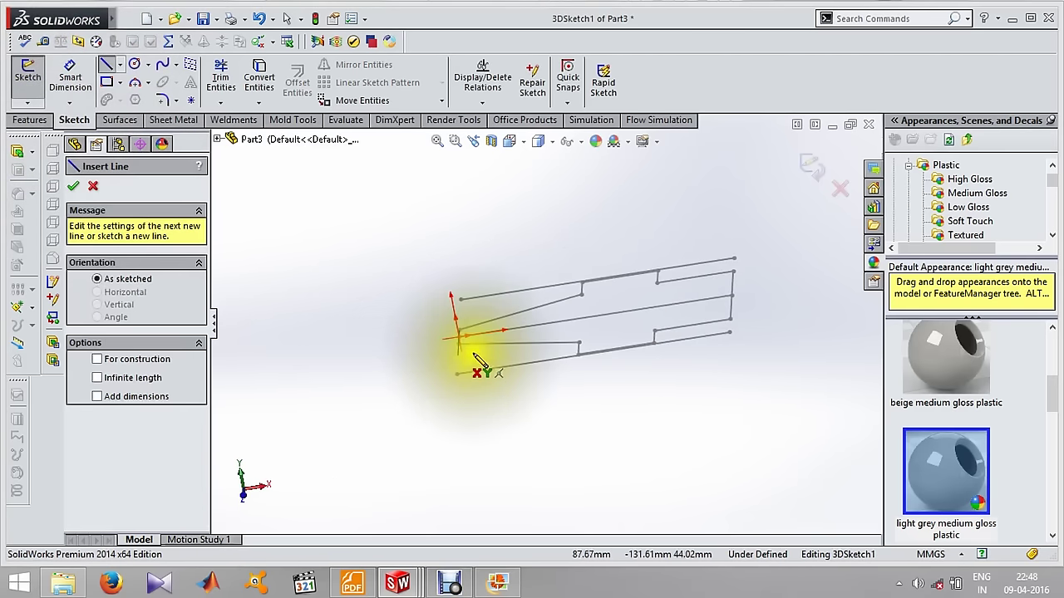
{"action": "scroll", "coordinate": [475, 358], "scroll_direction": "down", "scroll_amount": 3}
{"action": "left_click", "coordinate": [468, 314]}
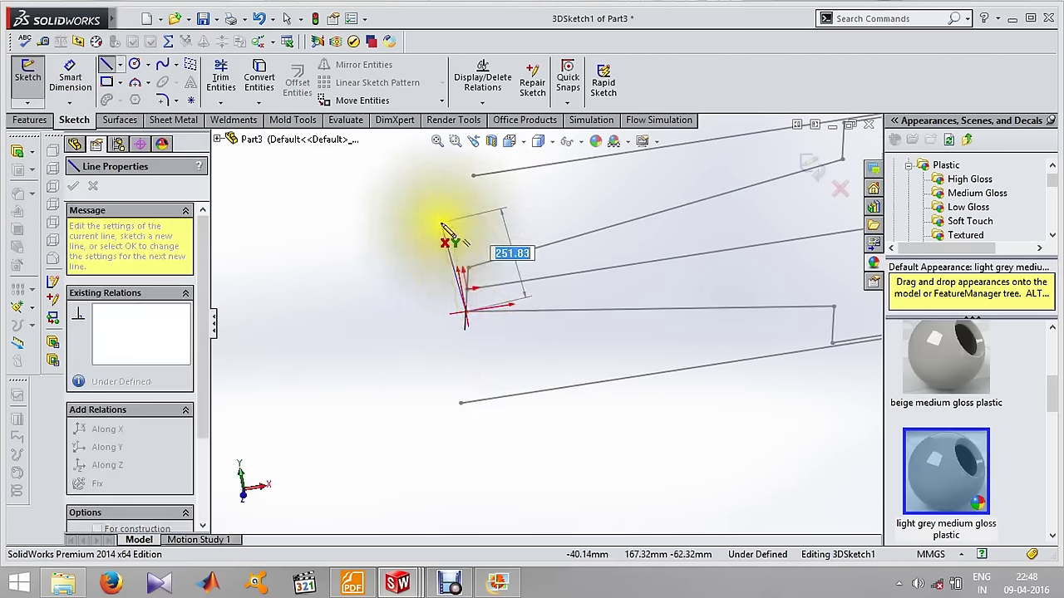
{"action": "left_click", "coordinate": [453, 240]}
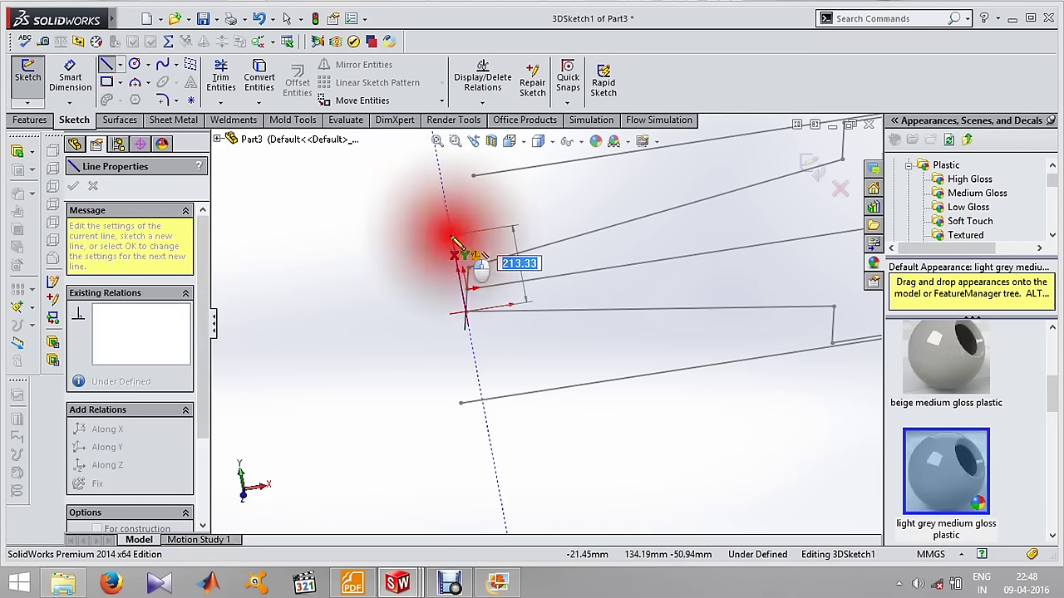
{"action": "mouse_move", "coordinate": [463, 238]}
{"action": "middle_mouse_down"}
{"action": "mouse_move", "coordinate": [482, 255]}
{"action": "mouse_move", "coordinate": [502, 249]}
{"action": "middle_mouse_up"}
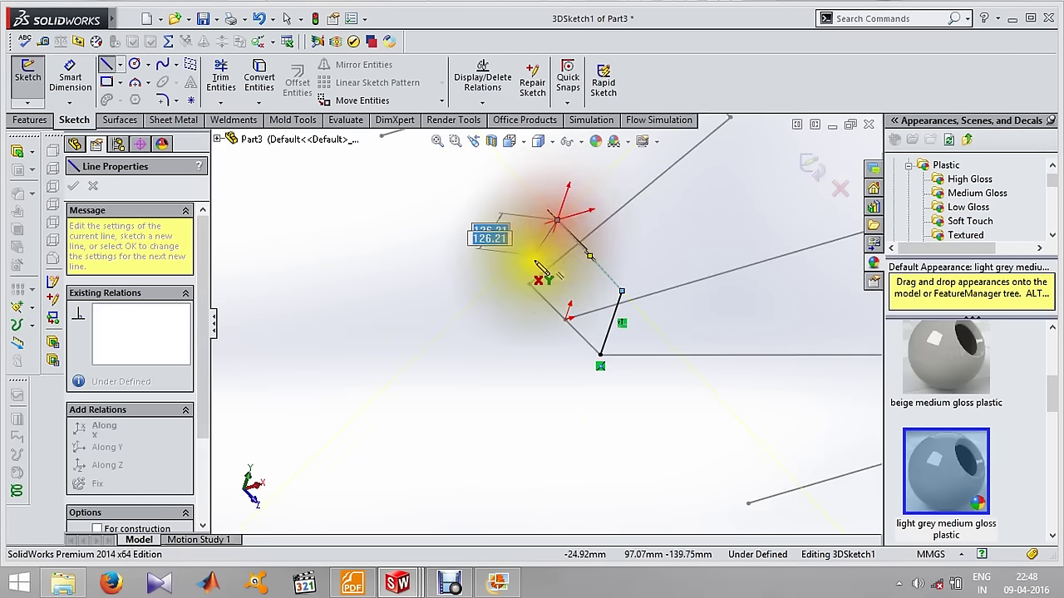
{"action": "mouse_move", "coordinate": [537, 297]}
{"action": "middle_mouse_down"}
{"action": "mouse_move", "coordinate": [439, 251]}
{"action": "mouse_move", "coordinate": [558, 237]}
{"action": "mouse_move", "coordinate": [590, 250]}
{"action": "mouse_move", "coordinate": [509, 295]}
{"action": "middle_mouse_up"}
{"action": "key", "text": "Escape"}
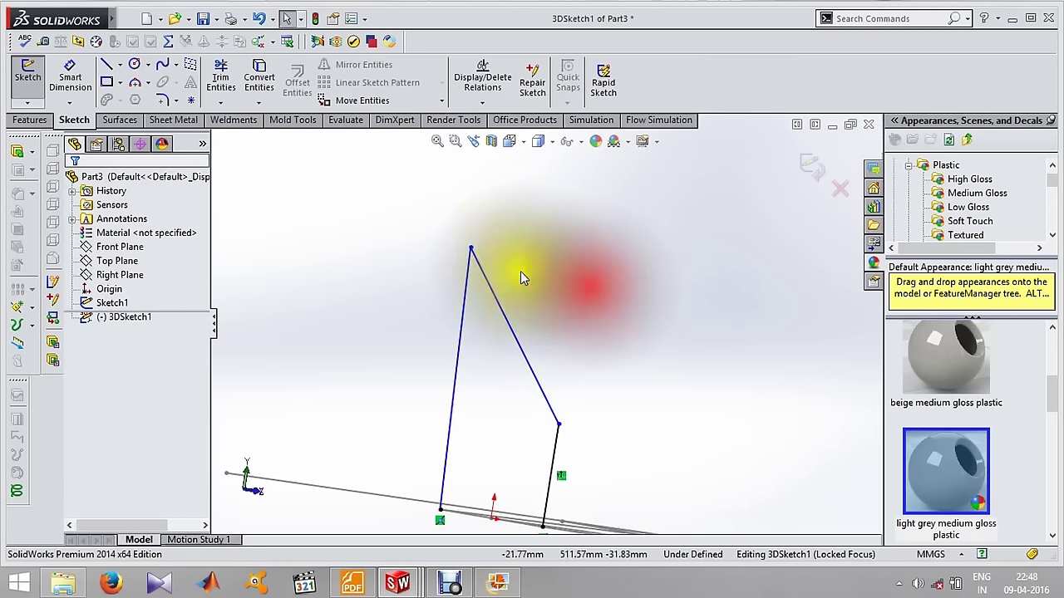
Drag the new line's top vertex down toward the base and constrain the short front line Along Y.
{"action": "left_click", "coordinate": [469, 274]}
{"action": "left_click_drag", "start_coordinate": [468, 274], "coordinate": [454, 413]}
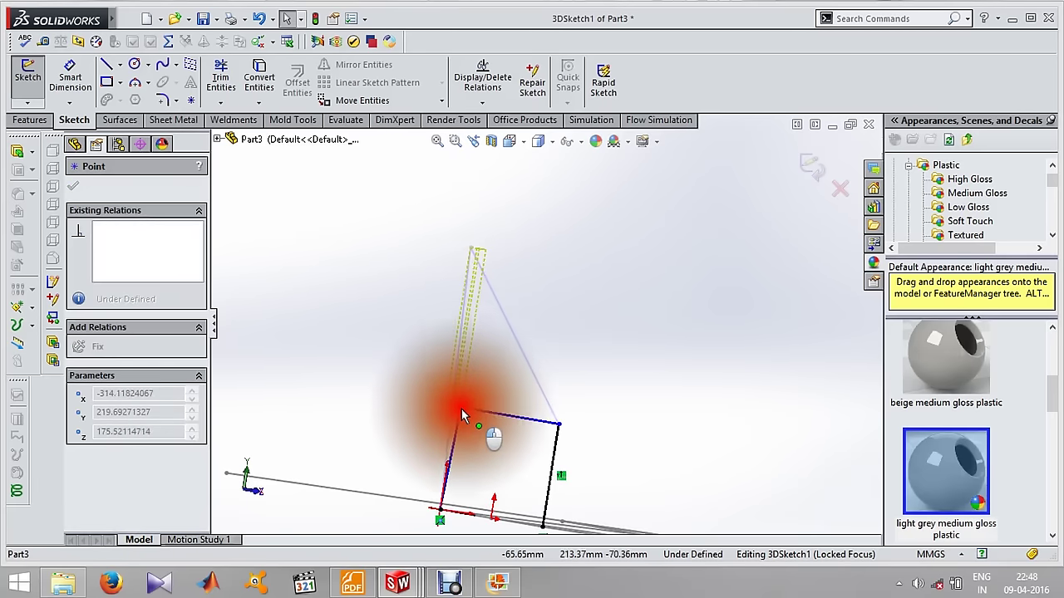
{"action": "scroll", "coordinate": [455, 413], "scroll_direction": "up", "scroll_amount": 5}
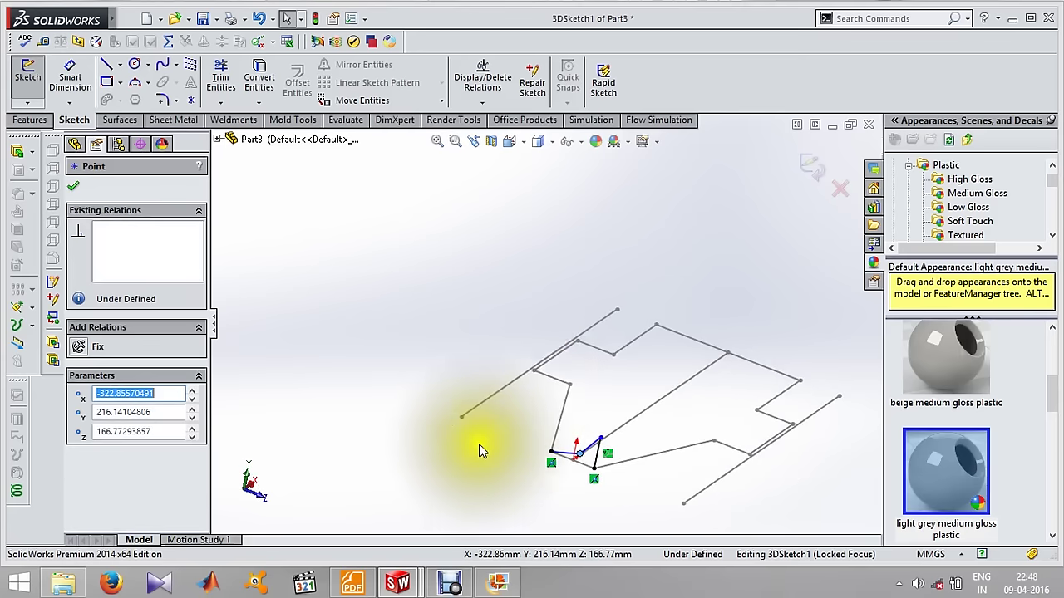
{"action": "left_click", "coordinate": [456, 378]}
{"action": "scroll", "coordinate": [593, 451], "scroll_direction": "down", "scroll_amount": 4}
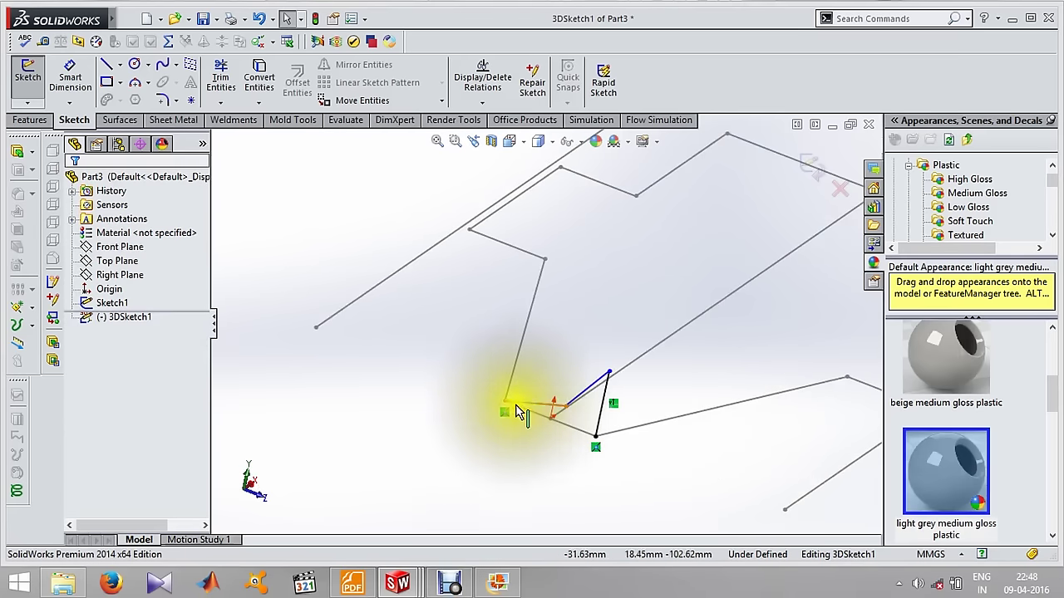
{"action": "left_click", "coordinate": [532, 407]}
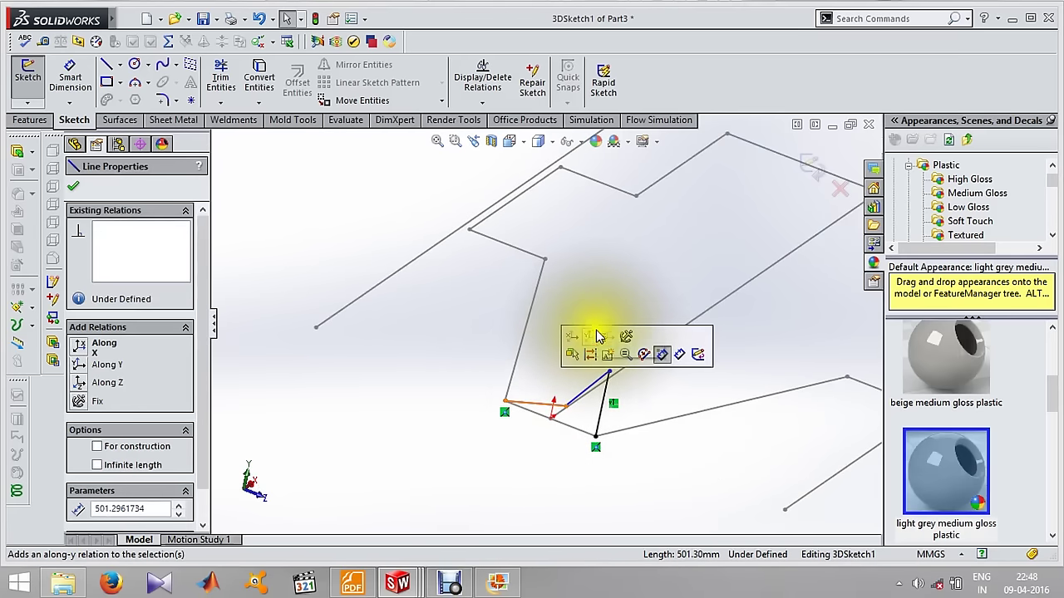
{"action": "left_click", "coordinate": [589, 343]}
{"action": "mouse_move", "coordinate": [565, 349]}
{"action": "middle_mouse_down"}
{"action": "mouse_move", "coordinate": [518, 380]}
{"action": "mouse_move", "coordinate": [487, 374]}
{"action": "middle_mouse_up"}
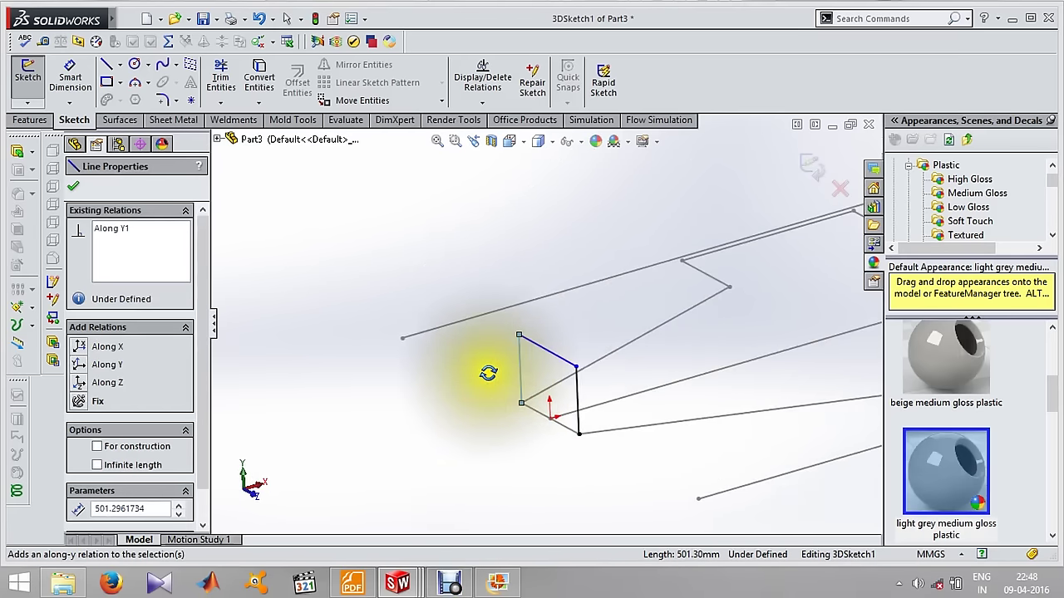
{"action": "left_click", "coordinate": [487, 376]}
Draw an upright from the side rail and give it an Along Y relation.
{"action": "middle_click_drag", "start_coordinate": [570, 404], "coordinate": [551, 399]}
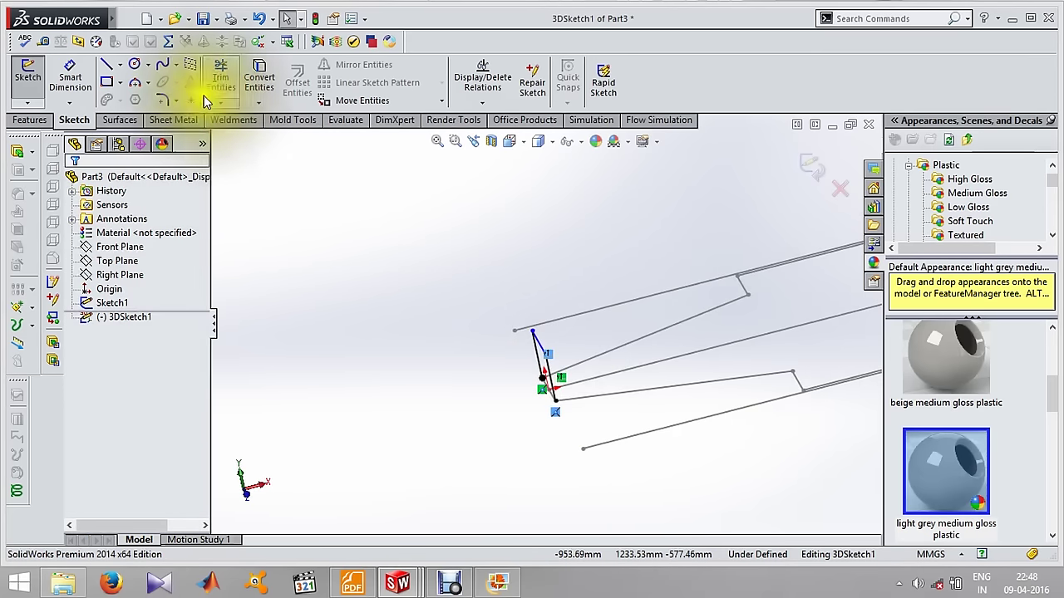
{"action": "left_click", "coordinate": [792, 383]}
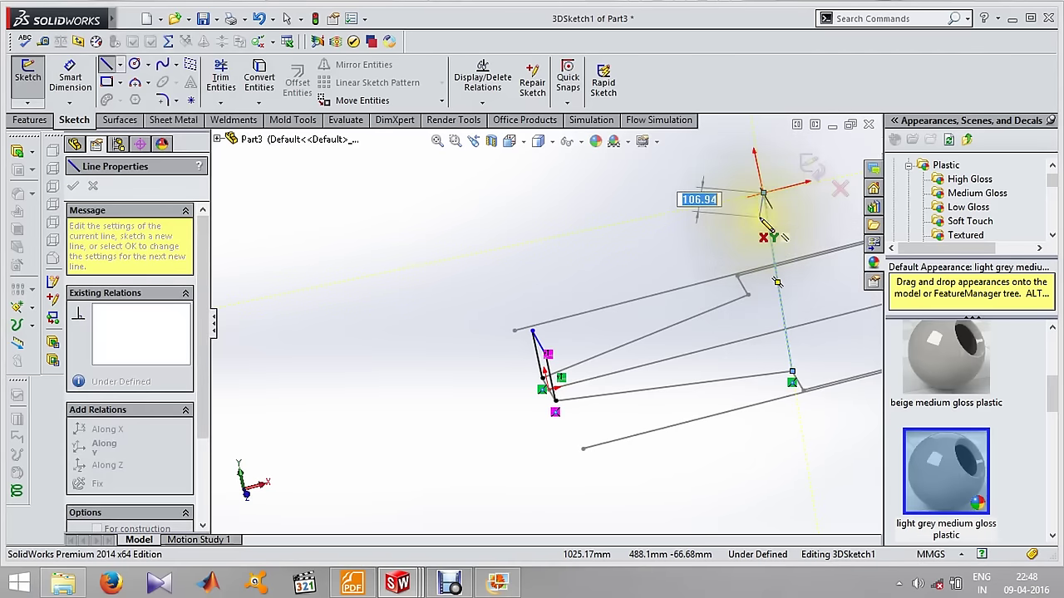
{"action": "left_click", "coordinate": [763, 193]}
{"action": "key", "text": "Escape"}
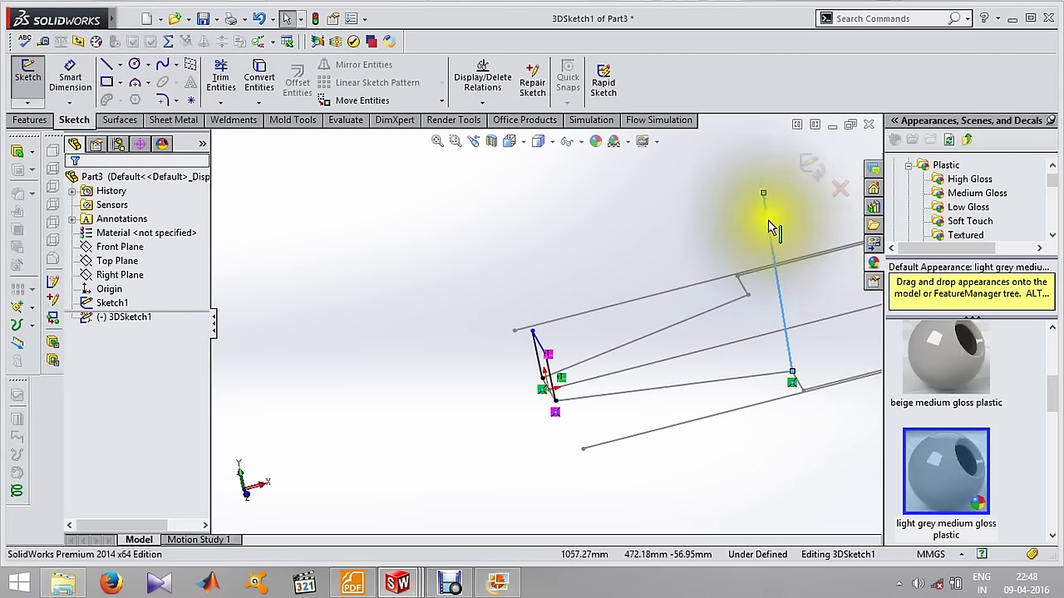
{"action": "left_click", "coordinate": [767, 218]}
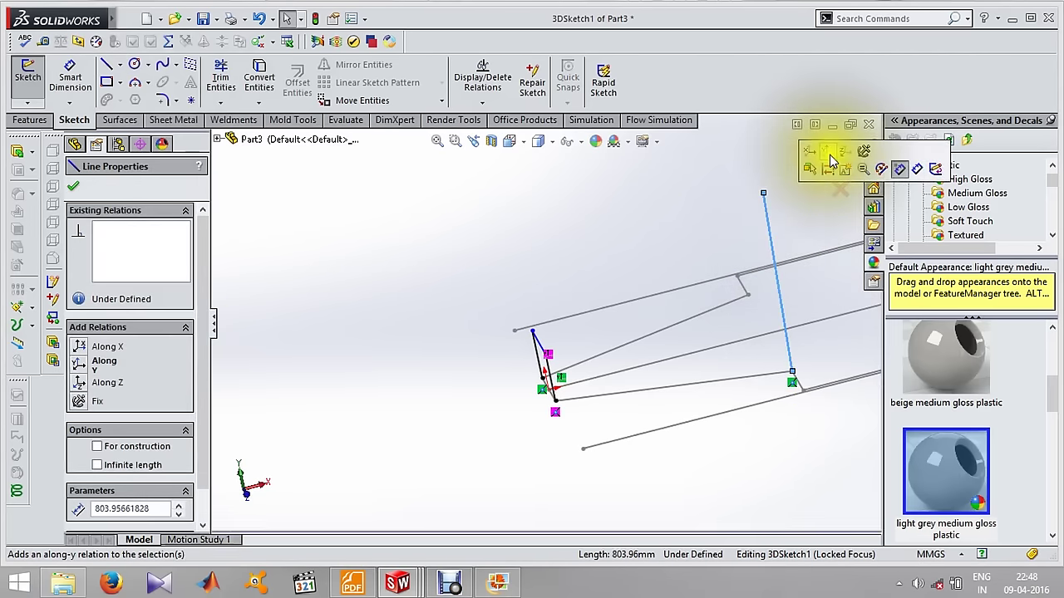
{"action": "left_click", "coordinate": [829, 154]}
{"action": "left_click", "coordinate": [682, 236]}
{"action": "middle_click_drag", "start_coordinate": [681, 236], "coordinate": [706, 225]}
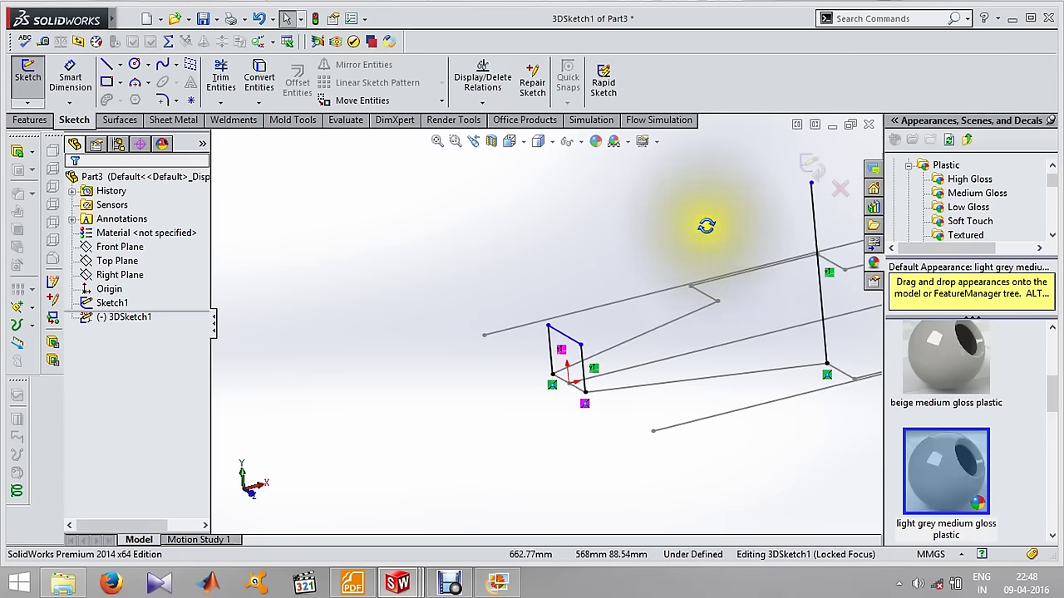
Draw another post rising straight up from the rail.
{"action": "left_click", "coordinate": [106, 64]}
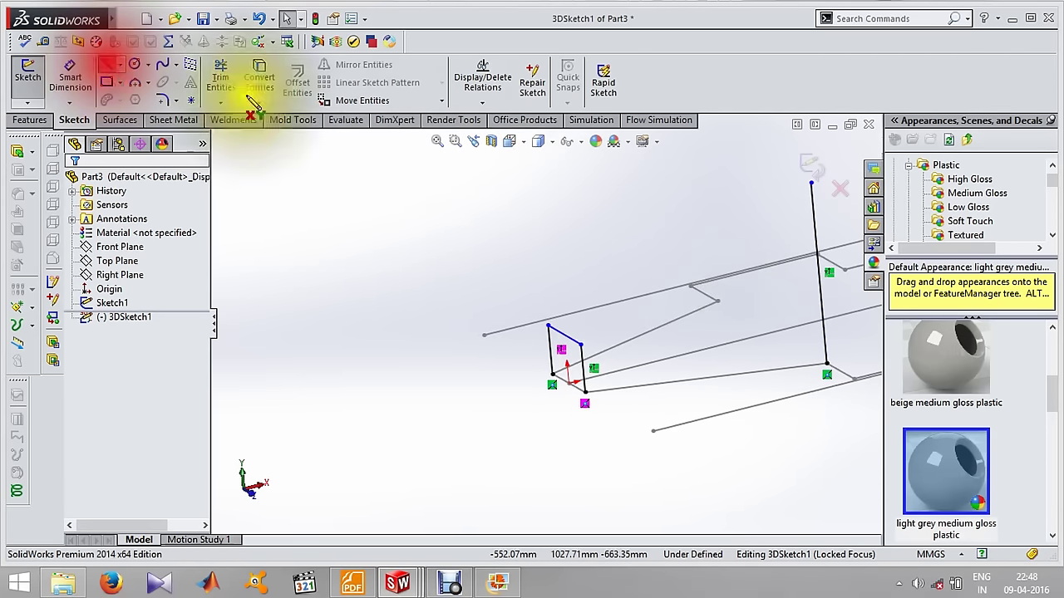
{"action": "left_click", "coordinate": [718, 302]}
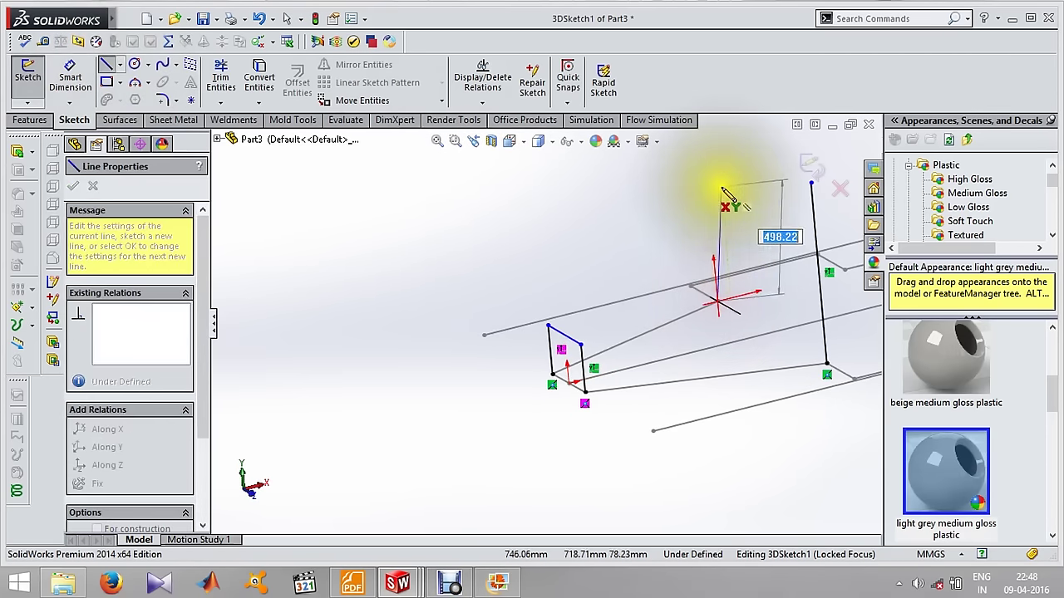
{"action": "left_click", "coordinate": [712, 193]}
Dimension both tall posts to 400 mm with Smart Dimension.
{"action": "left_click", "coordinate": [107, 64]}
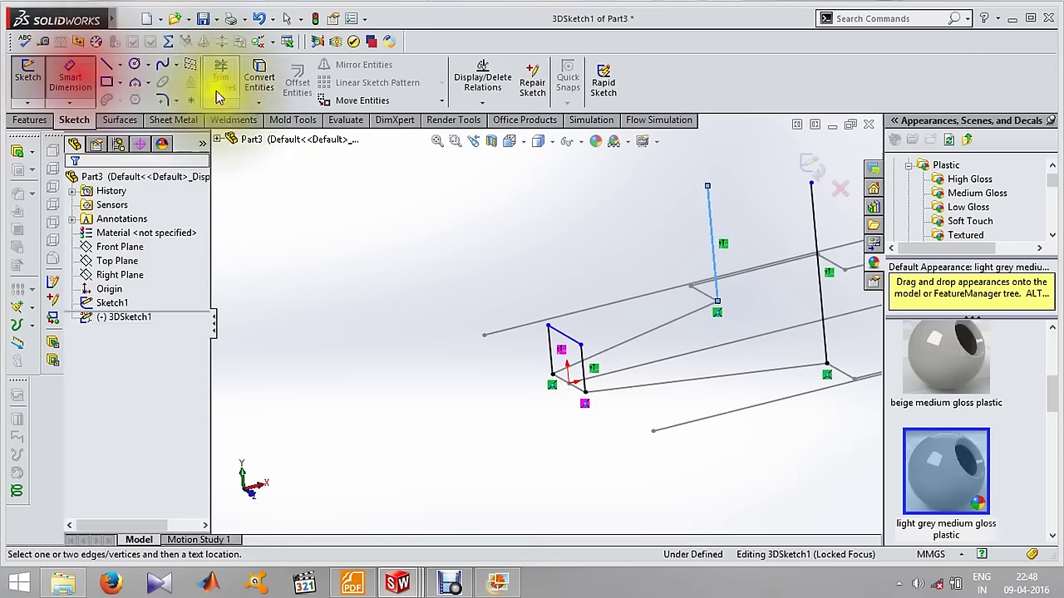
{"action": "left_click", "coordinate": [712, 207]}
{"action": "left_click", "coordinate": [657, 233]}
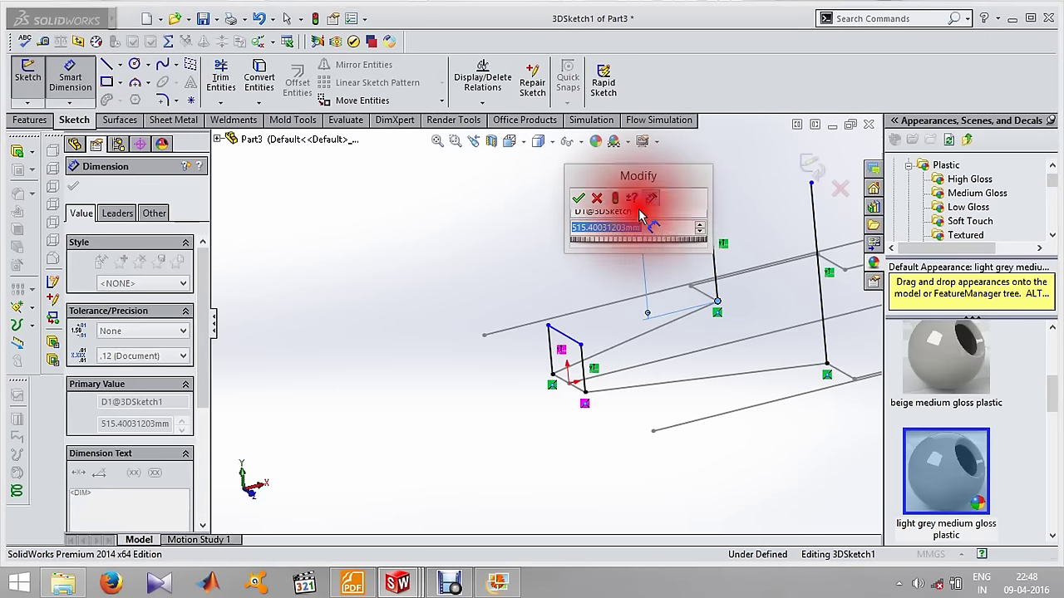
{"action": "type", "text": "400"}
{"action": "key", "text": "Return"}
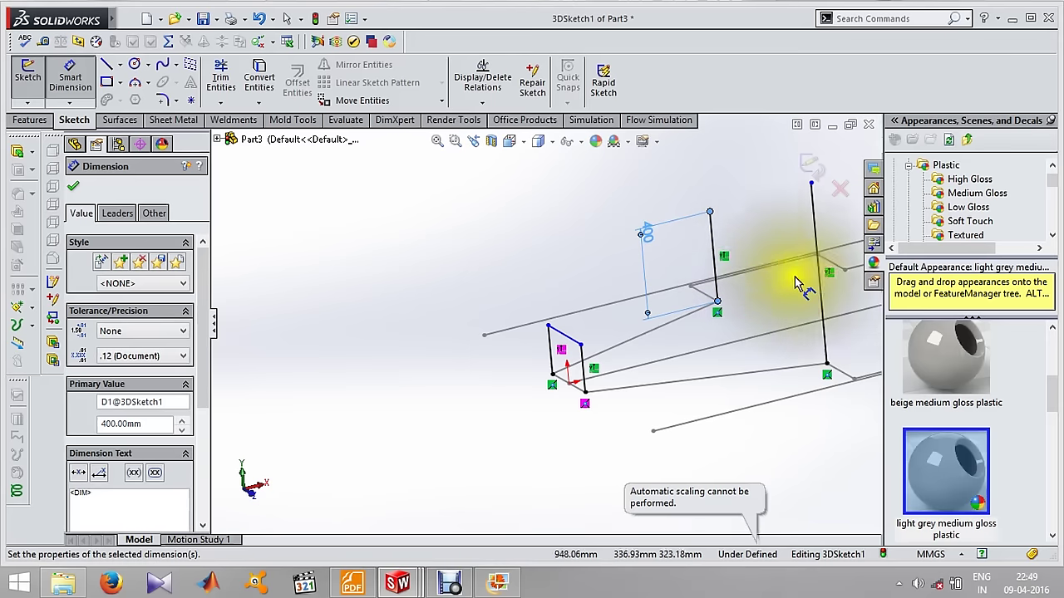
{"action": "left_click", "coordinate": [812, 241]}
{"action": "left_click", "coordinate": [772, 309]}
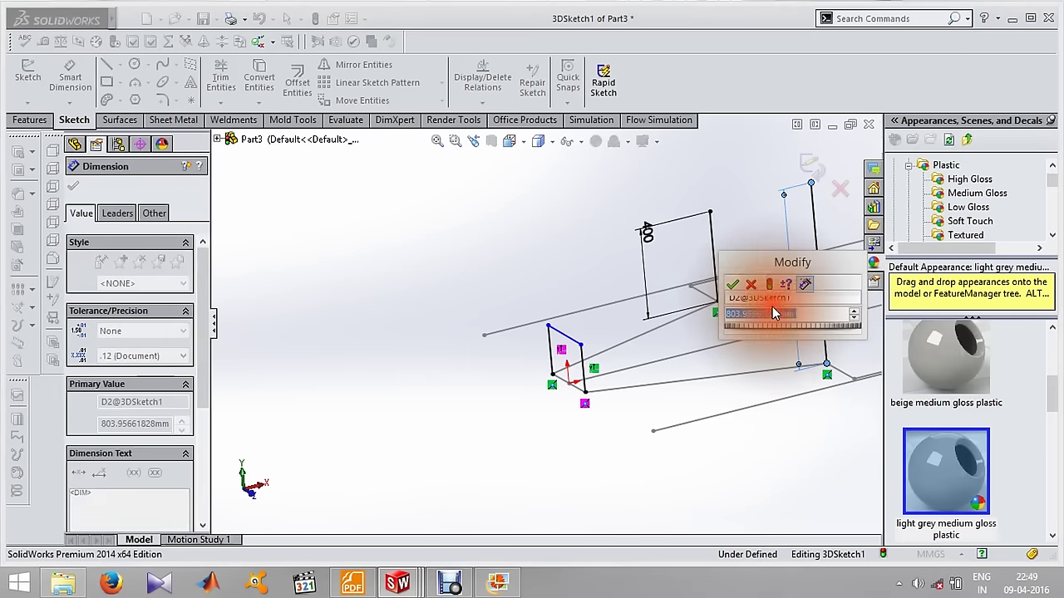
{"action": "key", "text": "Return"}
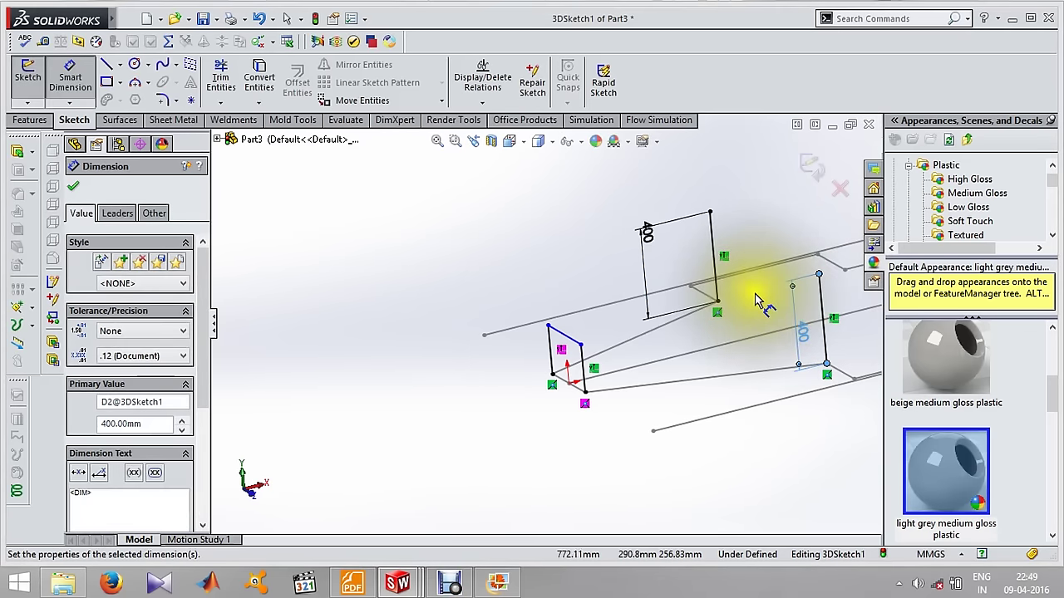
Dimension the left and right short front lines to 250 mm each.
{"action": "mouse_move", "coordinate": [758, 299]}
{"action": "middle_mouse_down"}
{"action": "mouse_move", "coordinate": [558, 363]}
{"action": "mouse_move", "coordinate": [646, 356]}
{"action": "mouse_move", "coordinate": [558, 301]}
{"action": "middle_mouse_up"}
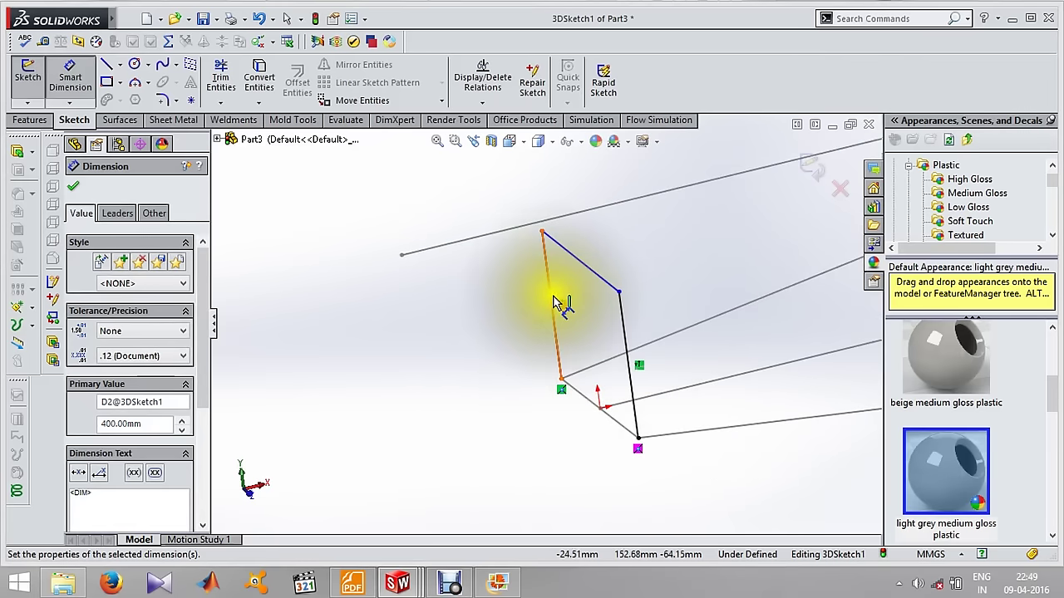
{"action": "left_click", "coordinate": [556, 304]}
{"action": "left_click", "coordinate": [480, 301]}
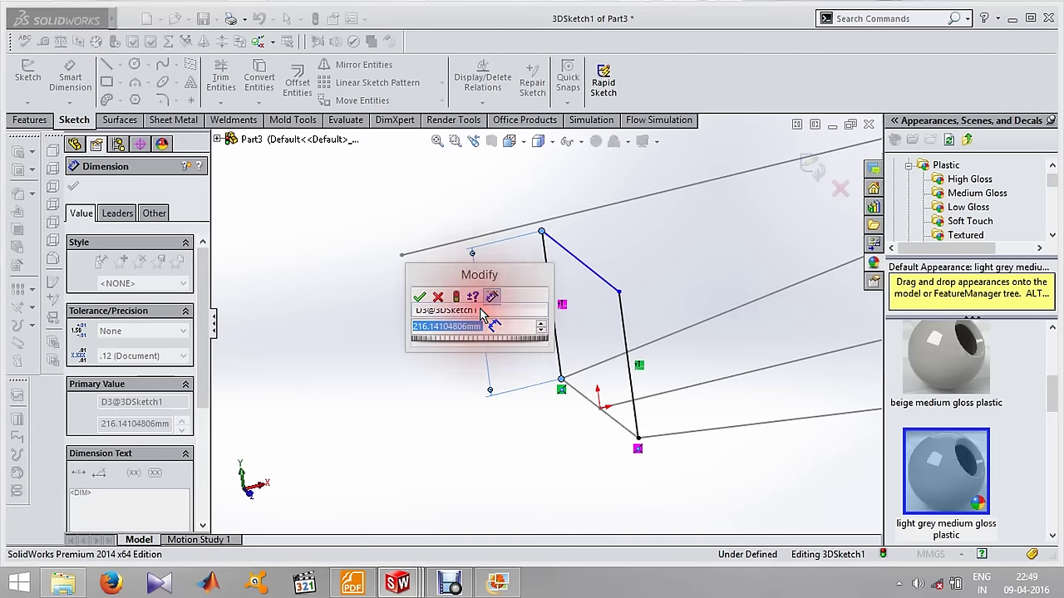
{"action": "type", "text": "250"}
{"action": "key", "text": "Return"}
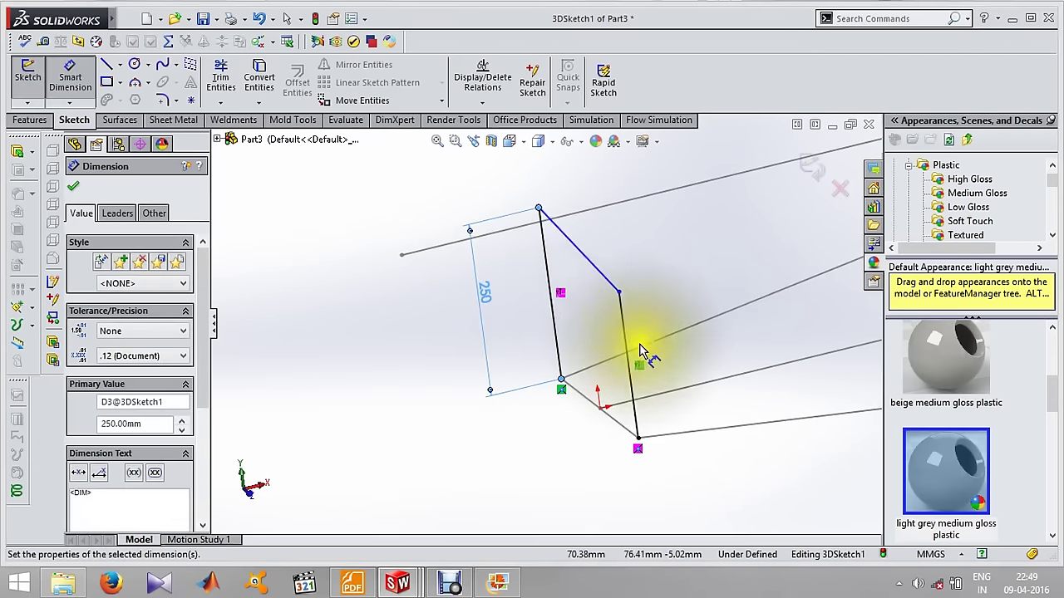
{"action": "left_click", "coordinate": [625, 327]}
{"action": "left_click", "coordinate": [475, 412]}
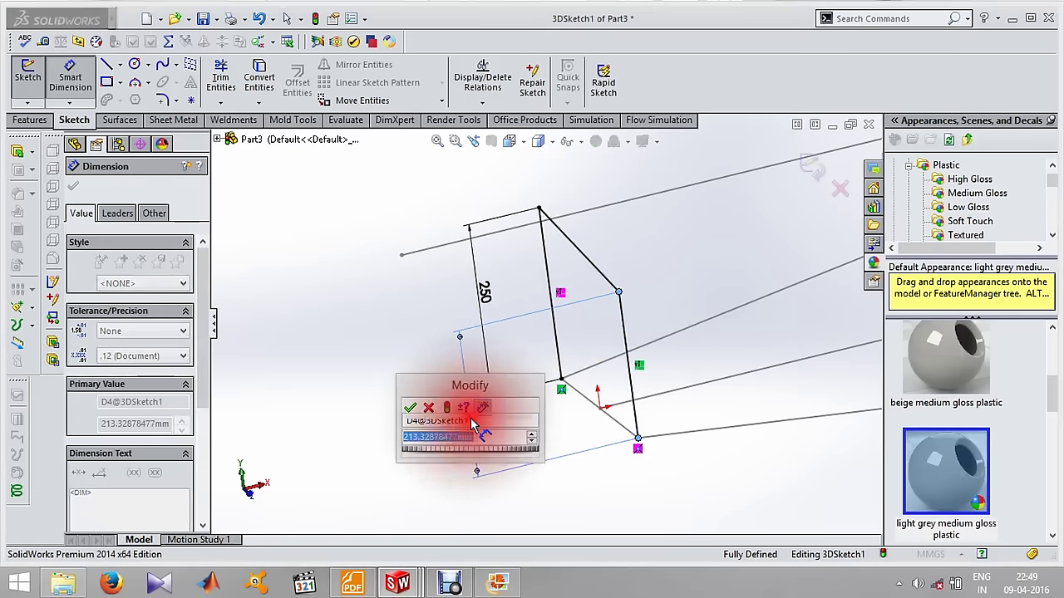
{"action": "type", "text": "250"}
{"action": "key", "text": "Return"}
{"action": "scroll", "coordinate": [783, 360], "scroll_direction": "up", "scroll_amount": 3}
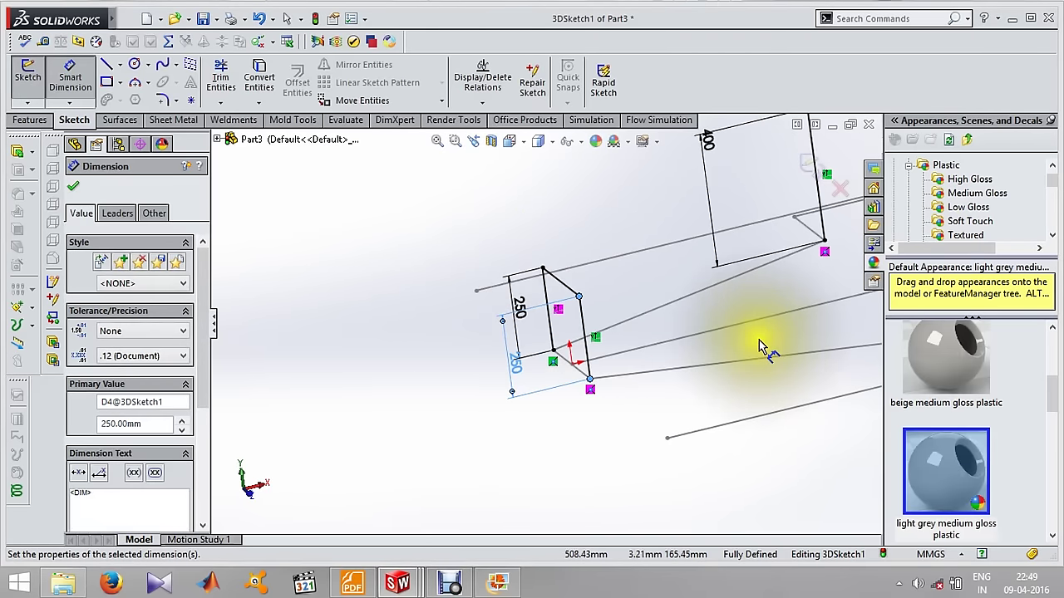
{"action": "scroll", "coordinate": [758, 340], "scroll_direction": "up", "scroll_amount": 3}
{"action": "mouse_move", "coordinate": [758, 342]}
{"action": "middle_mouse_down"}
{"action": "mouse_move", "coordinate": [615, 265]}
{"action": "mouse_move", "coordinate": [527, 256]}
{"action": "middle_mouse_up"}
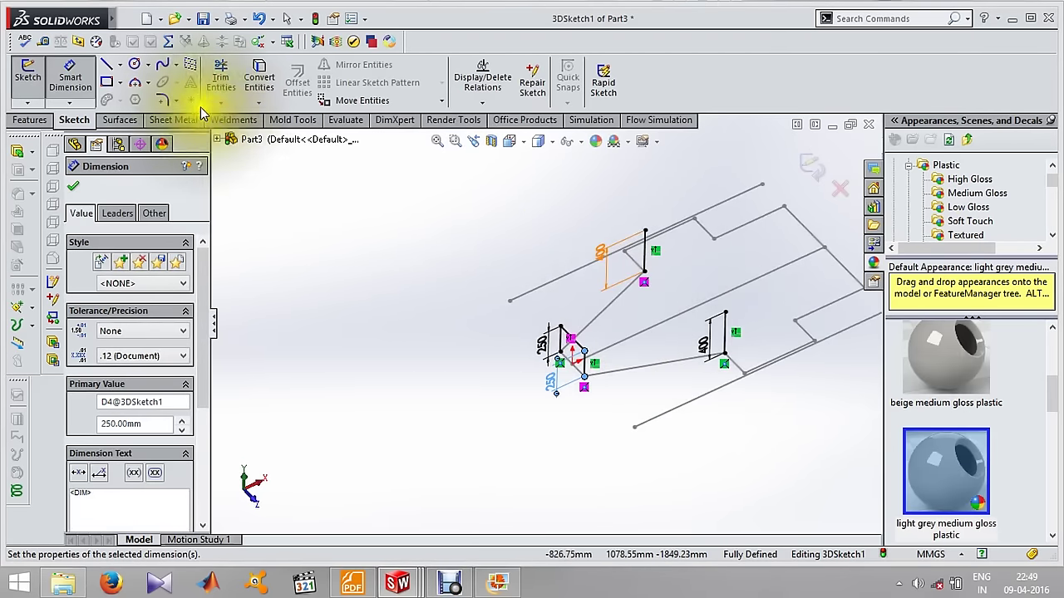
Draw braces from the front frame to the rear post and to a post top.
{"action": "left_click", "coordinate": [108, 65]}
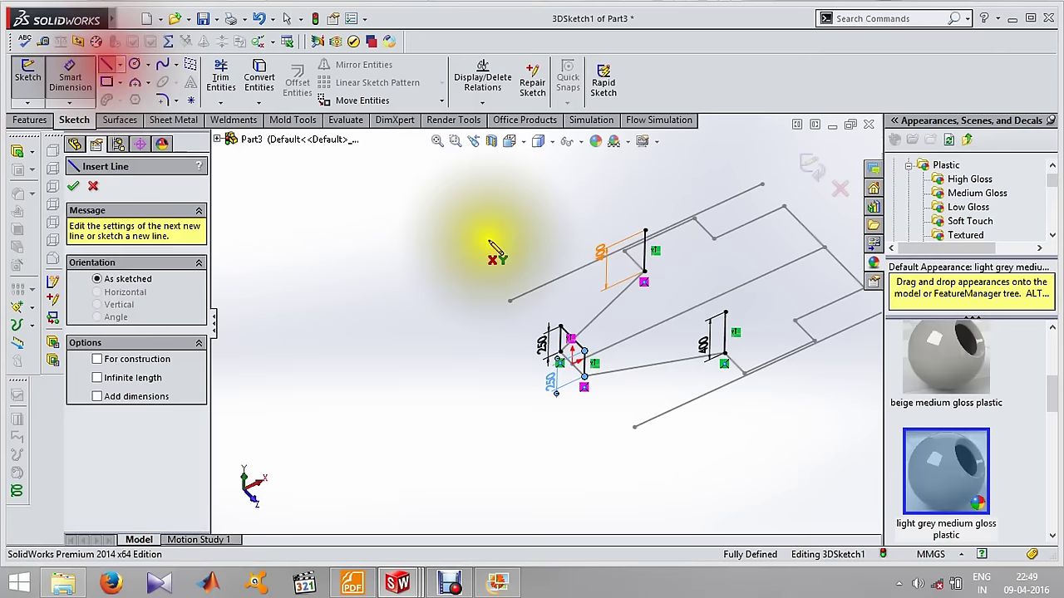
{"action": "left_click", "coordinate": [590, 354]}
{"action": "left_click", "coordinate": [725, 314]}
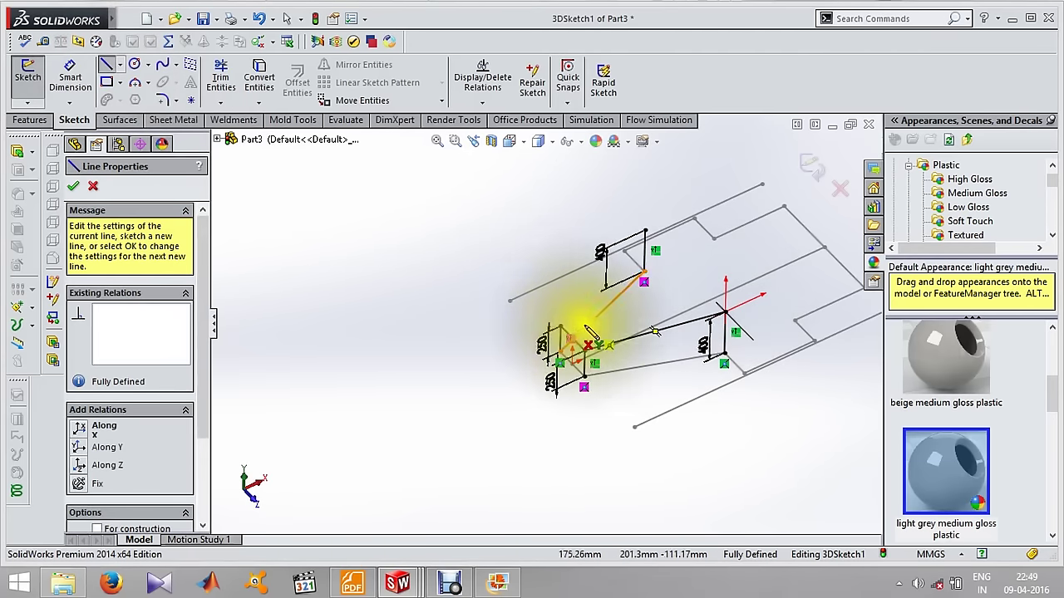
{"action": "left_click", "coordinate": [559, 329]}
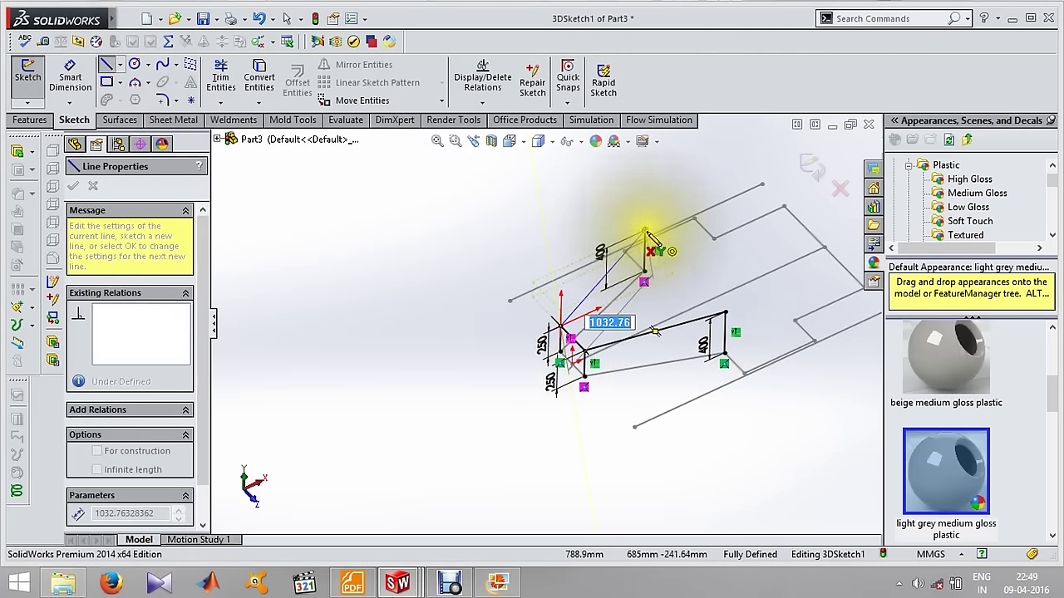
{"action": "double_click", "coordinate": [647, 233]}
{"action": "mouse_move", "coordinate": [647, 234]}
{"action": "middle_mouse_down"}
{"action": "mouse_move", "coordinate": [666, 297]}
{"action": "mouse_move", "coordinate": [689, 296]}
{"action": "mouse_move", "coordinate": [415, 380]}
{"action": "mouse_move", "coordinate": [474, 424]}
{"action": "middle_mouse_up"}
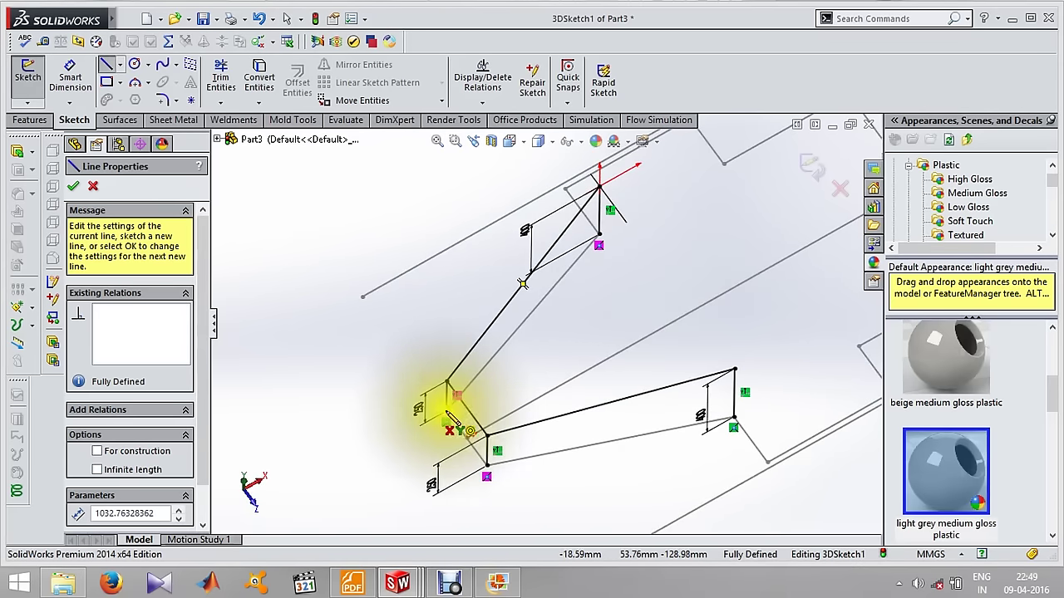
Draw a chain of lines linking the front frame, lower rail, existing vertex and lower-right corner.
{"action": "left_click", "coordinate": [449, 415]}
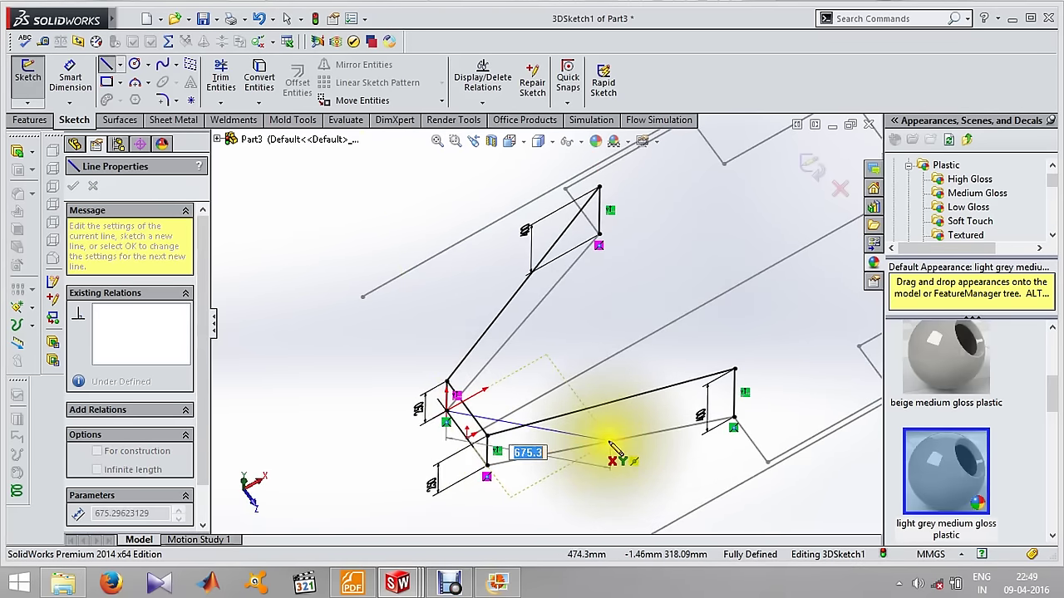
{"action": "left_click", "coordinate": [609, 441]}
{"action": "double_click", "coordinate": [598, 243]}
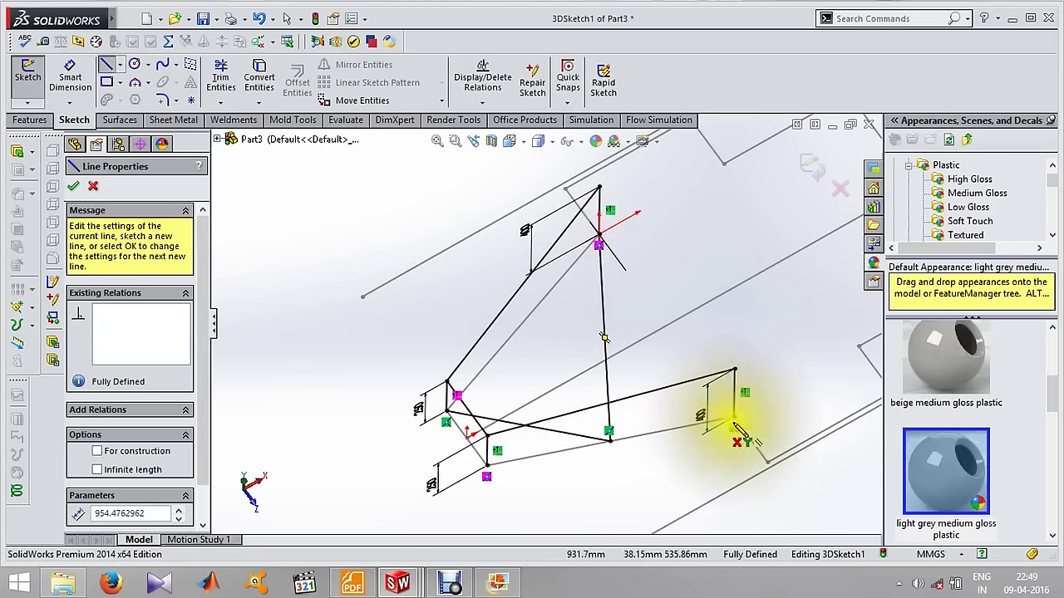
{"action": "left_click", "coordinate": [599, 241]}
{"action": "double_click", "coordinate": [735, 420]}
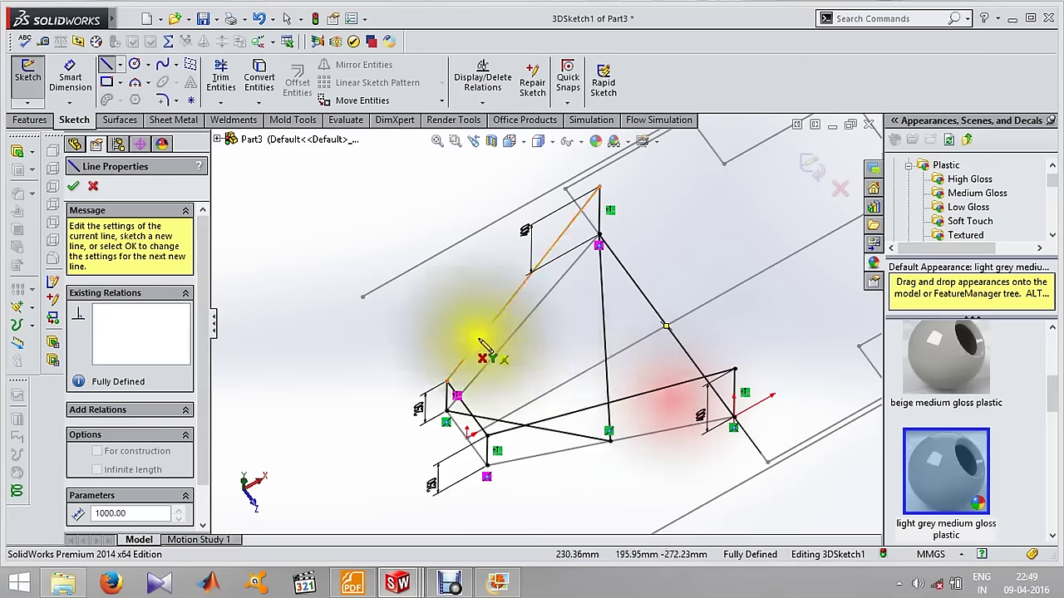
{"action": "left_click", "coordinate": [735, 419]}
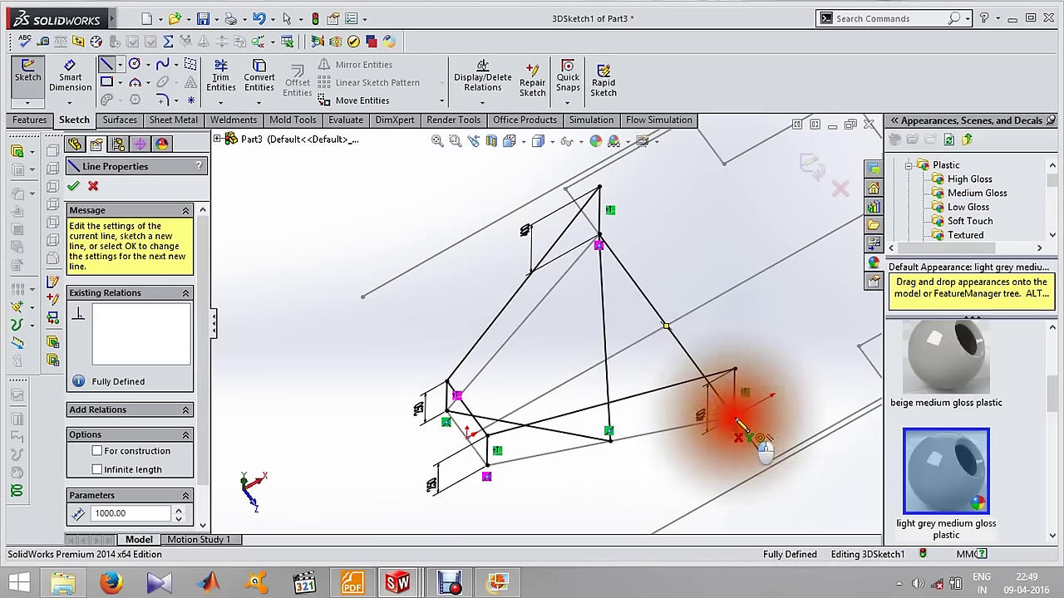
{"action": "left_click", "coordinate": [523, 323]}
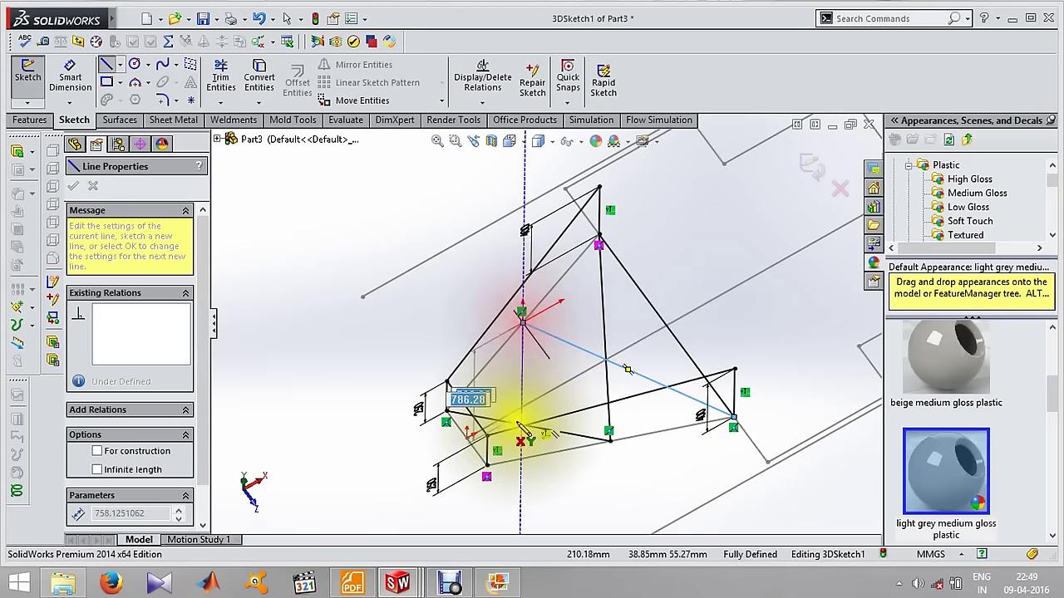
{"action": "double_click", "coordinate": [490, 472]}
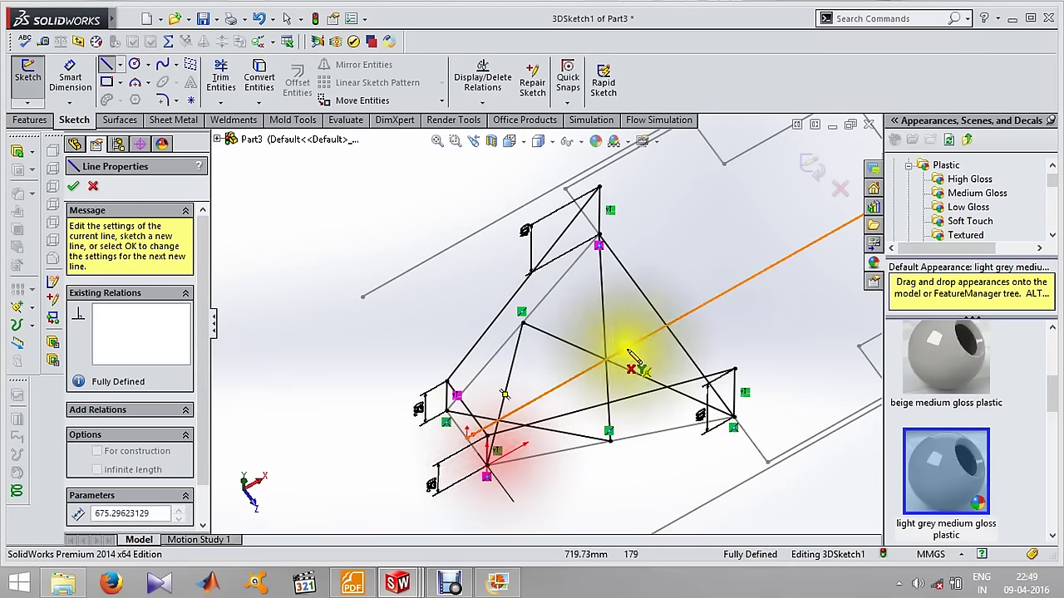
Draw a brace from the apex point to the rear post, snapping its endpoints to vertices.
{"action": "middle_click_drag", "start_coordinate": [656, 349], "coordinate": [602, 191]}
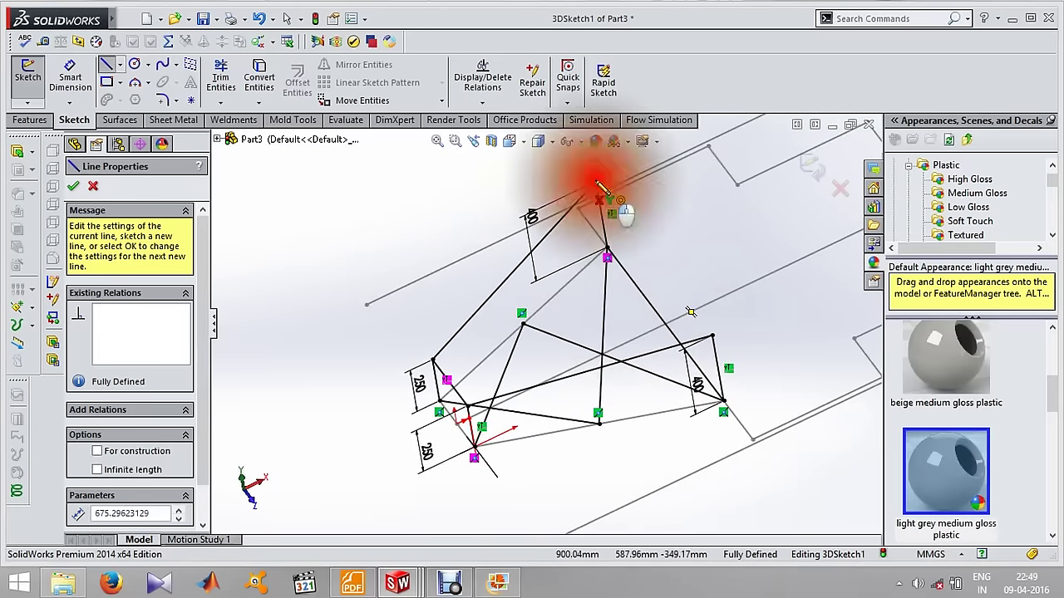
{"action": "left_click", "coordinate": [597, 183]}
{"action": "left_click", "coordinate": [714, 339]}
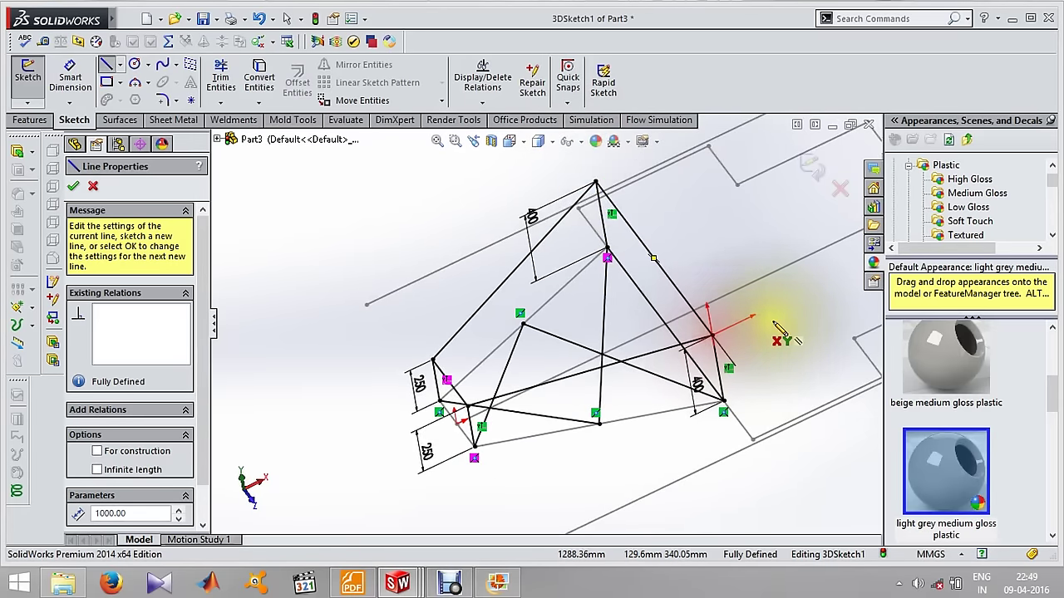
{"action": "scroll", "coordinate": [769, 299], "scroll_direction": "up", "scroll_amount": 2}
{"action": "scroll", "coordinate": [756, 296], "scroll_direction": "up", "scroll_amount": 2}
{"action": "scroll", "coordinate": [762, 311], "scroll_direction": "up", "scroll_amount": 1}
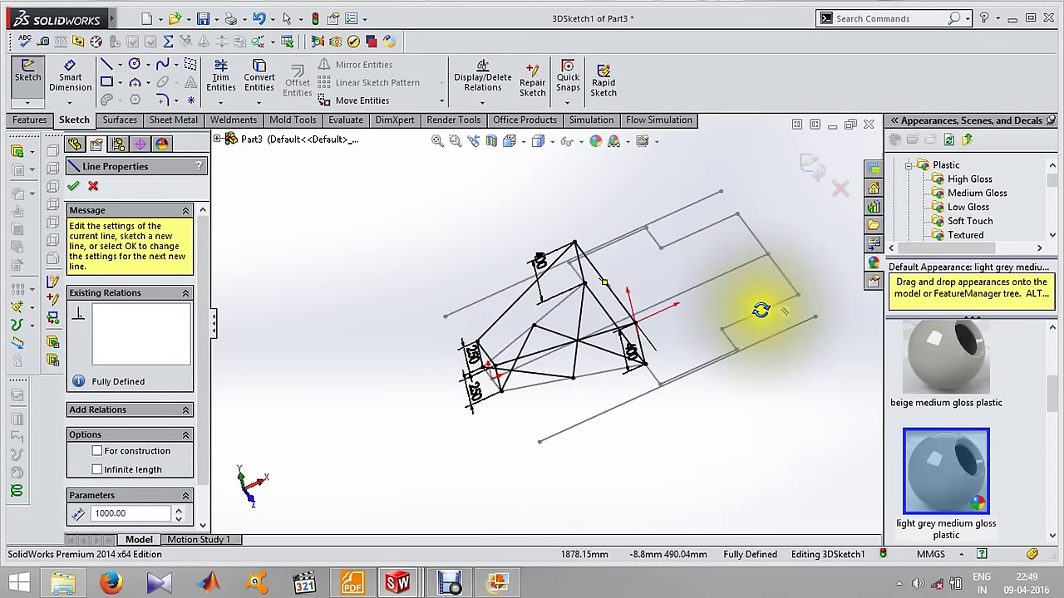
{"action": "mouse_move", "coordinate": [446, 337]}
{"action": "middle_mouse_down"}
{"action": "mouse_move", "coordinate": [562, 342]}
{"action": "mouse_move", "coordinate": [465, 404]}
{"action": "middle_mouse_up"}
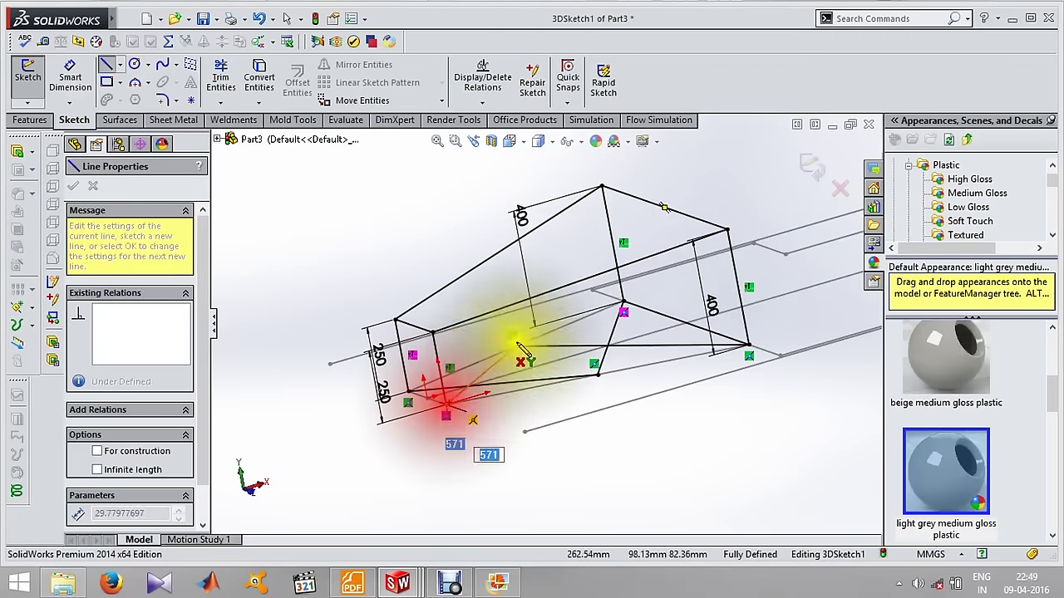
{"action": "left_click", "coordinate": [580, 282]}
{"action": "left_click", "coordinate": [751, 349]}
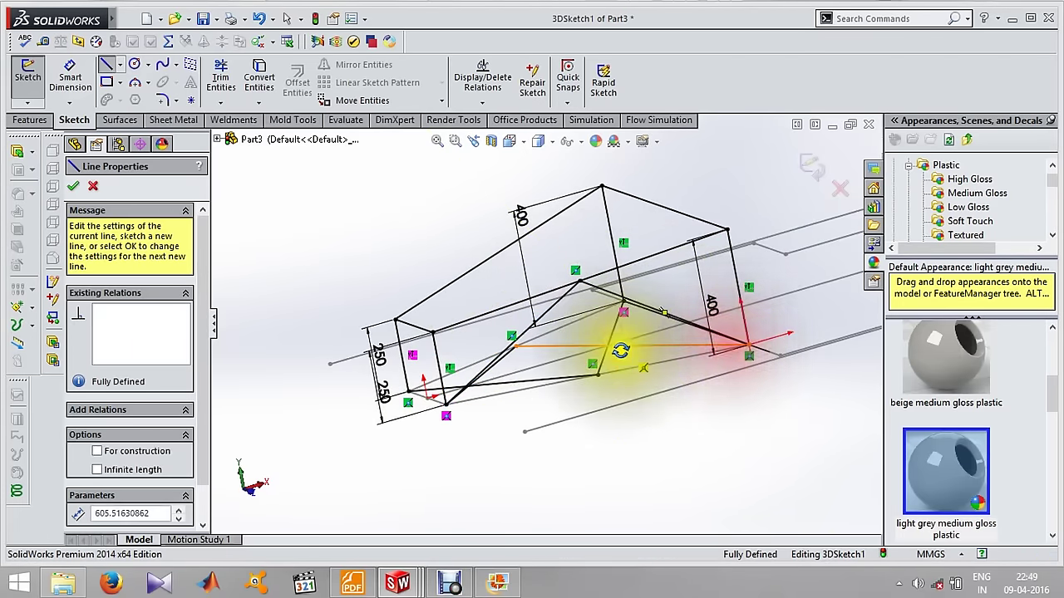
End the final brace line at the frame vertex.
{"action": "mouse_move", "coordinate": [624, 351]}
{"action": "middle_mouse_down"}
{"action": "mouse_move", "coordinate": [690, 396]}
{"action": "mouse_move", "coordinate": [755, 385]}
{"action": "mouse_move", "coordinate": [720, 404]}
{"action": "mouse_move", "coordinate": [605, 373]}
{"action": "mouse_move", "coordinate": [487, 409]}
{"action": "mouse_move", "coordinate": [558, 408]}
{"action": "middle_mouse_up"}
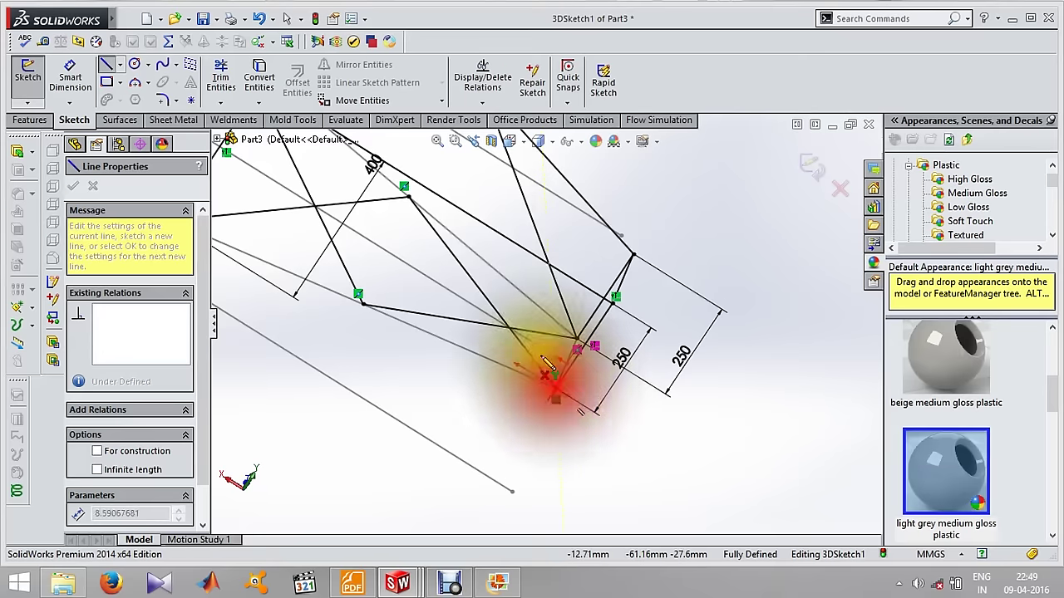
{"action": "middle_click_drag", "start_coordinate": [438, 199], "coordinate": [345, 275]}
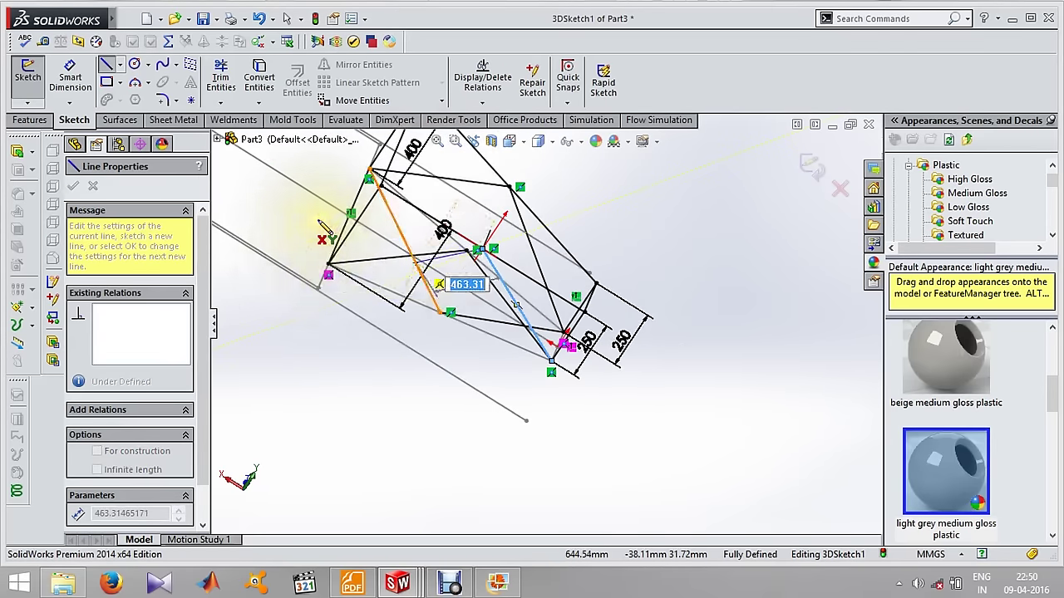
{"action": "left_click", "coordinate": [328, 264]}
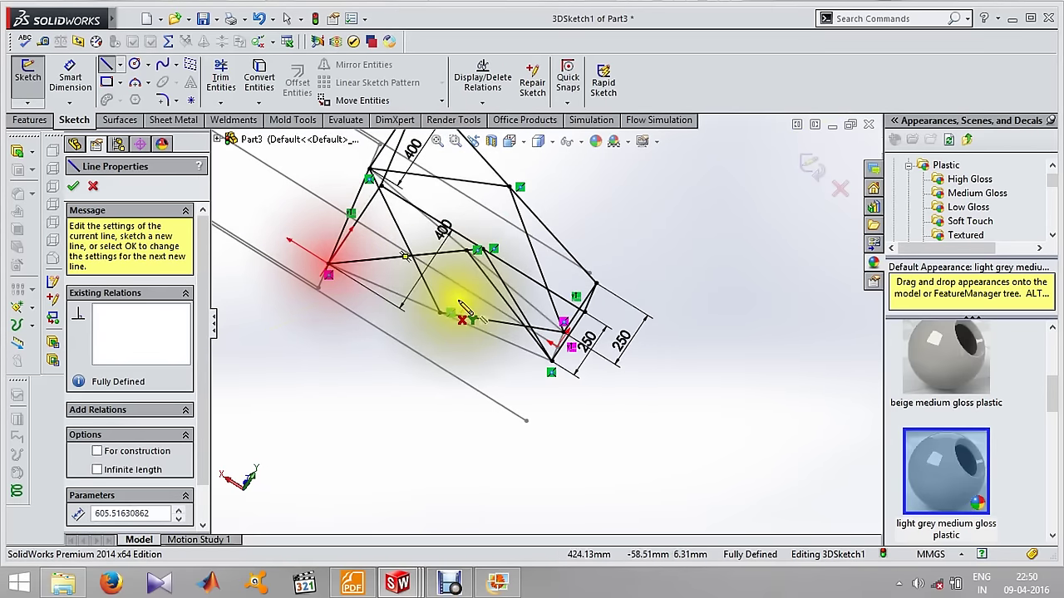
{"action": "mouse_move", "coordinate": [463, 304]}
{"action": "middle_mouse_down"}
{"action": "mouse_move", "coordinate": [415, 304]}
{"action": "mouse_move", "coordinate": [399, 325]}
{"action": "mouse_move", "coordinate": [392, 287]}
{"action": "mouse_move", "coordinate": [449, 252]}
{"action": "mouse_move", "coordinate": [363, 261]}
{"action": "mouse_move", "coordinate": [368, 241]}
{"action": "mouse_move", "coordinate": [505, 376]}
{"action": "mouse_move", "coordinate": [515, 443]}
{"action": "mouse_move", "coordinate": [427, 421]}
{"action": "mouse_move", "coordinate": [434, 441]}
{"action": "mouse_move", "coordinate": [348, 347]}
{"action": "mouse_move", "coordinate": [318, 283]}
{"action": "mouse_move", "coordinate": [311, 313]}
{"action": "mouse_move", "coordinate": [290, 294]}
{"action": "mouse_move", "coordinate": [308, 391]}
{"action": "mouse_move", "coordinate": [321, 380]}
{"action": "middle_mouse_up"}
Draw hoop lines from a frame corner through two raised corner points above the base.
{"action": "left_click", "coordinate": [337, 380]}
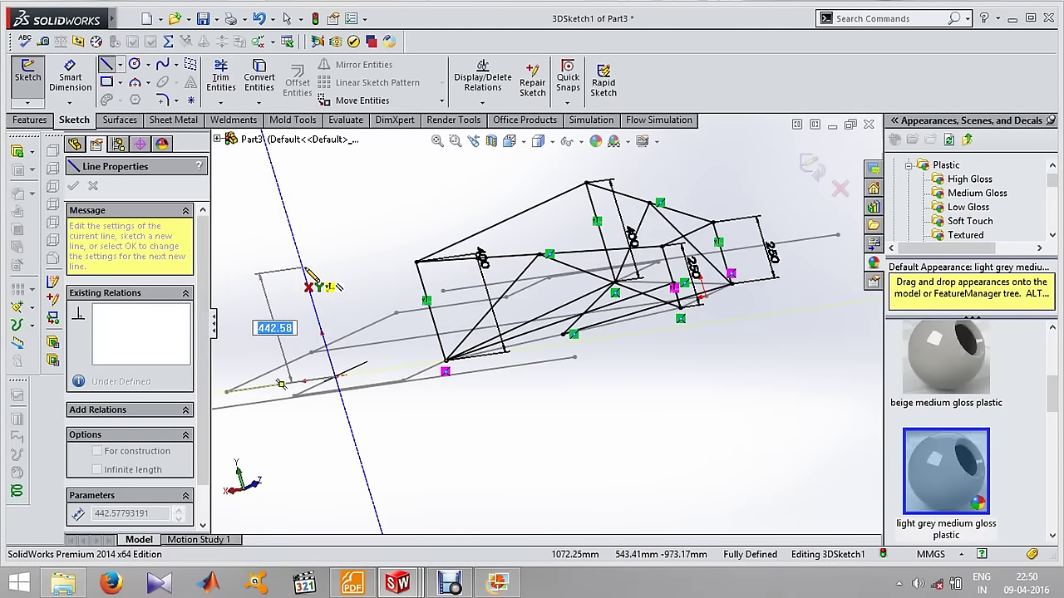
{"action": "mouse_move", "coordinate": [307, 274]}
{"action": "middle_mouse_down"}
{"action": "mouse_move", "coordinate": [309, 226]}
{"action": "mouse_move", "coordinate": [321, 242]}
{"action": "mouse_move", "coordinate": [275, 249]}
{"action": "mouse_move", "coordinate": [395, 208]}
{"action": "middle_mouse_up"}
{"action": "left_click", "coordinate": [435, 182]}
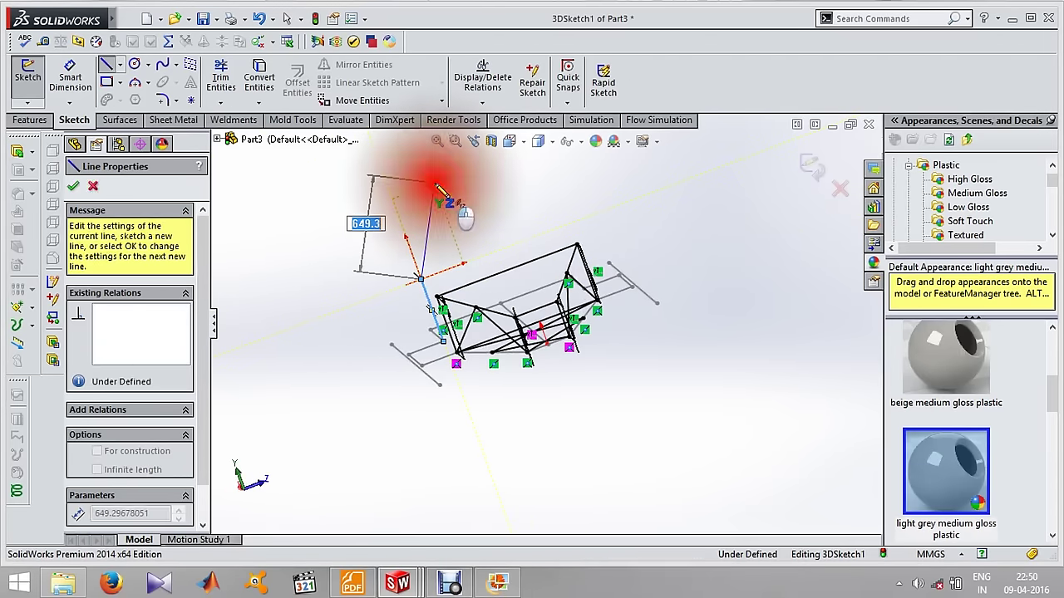
{"action": "left_click", "coordinate": [479, 167]}
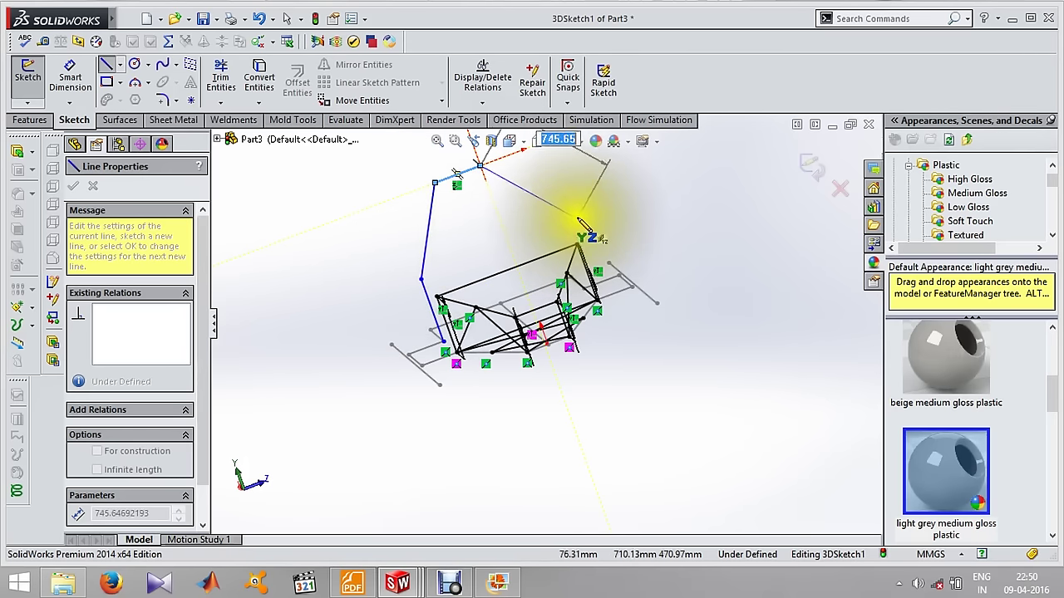
{"action": "scroll", "coordinate": [585, 223], "scroll_direction": "up", "scroll_amount": 2}
{"action": "scroll", "coordinate": [599, 282], "scroll_direction": "up", "scroll_amount": 2}
{"action": "scroll", "coordinate": [598, 278], "scroll_direction": "up", "scroll_amount": 2}
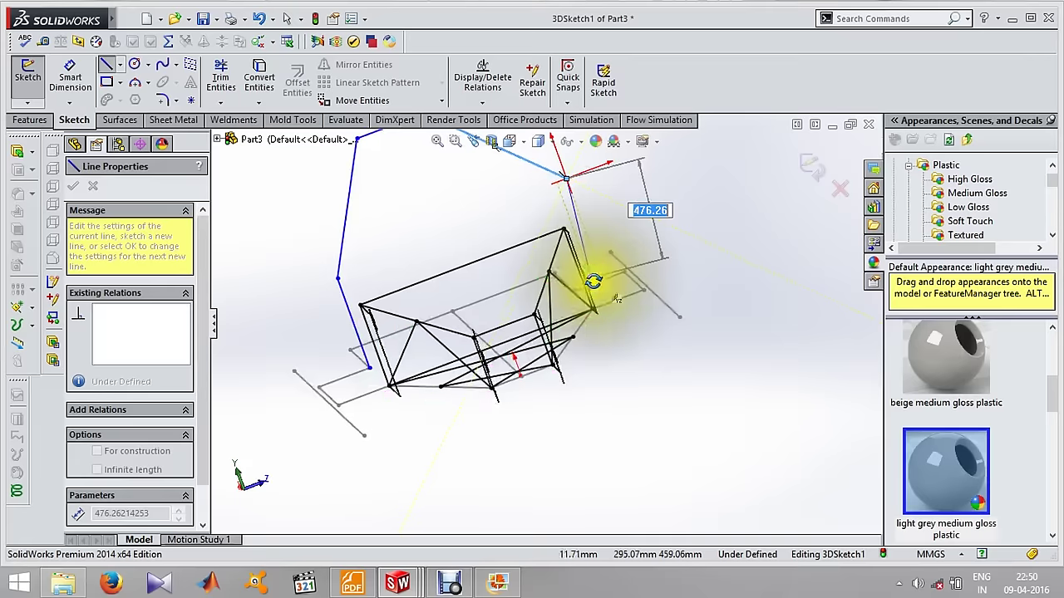
{"action": "scroll", "coordinate": [593, 297], "scroll_direction": "up", "scroll_amount": 2}
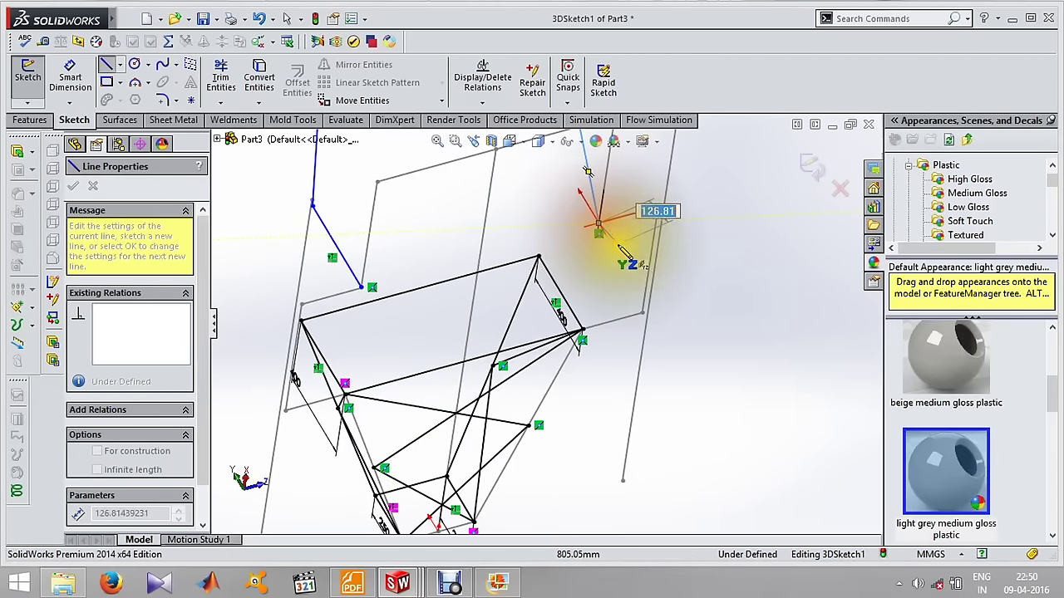
{"action": "key", "text": "Escape"}
{"action": "scroll", "coordinate": [613, 237], "scroll_direction": "down", "scroll_amount": 5}
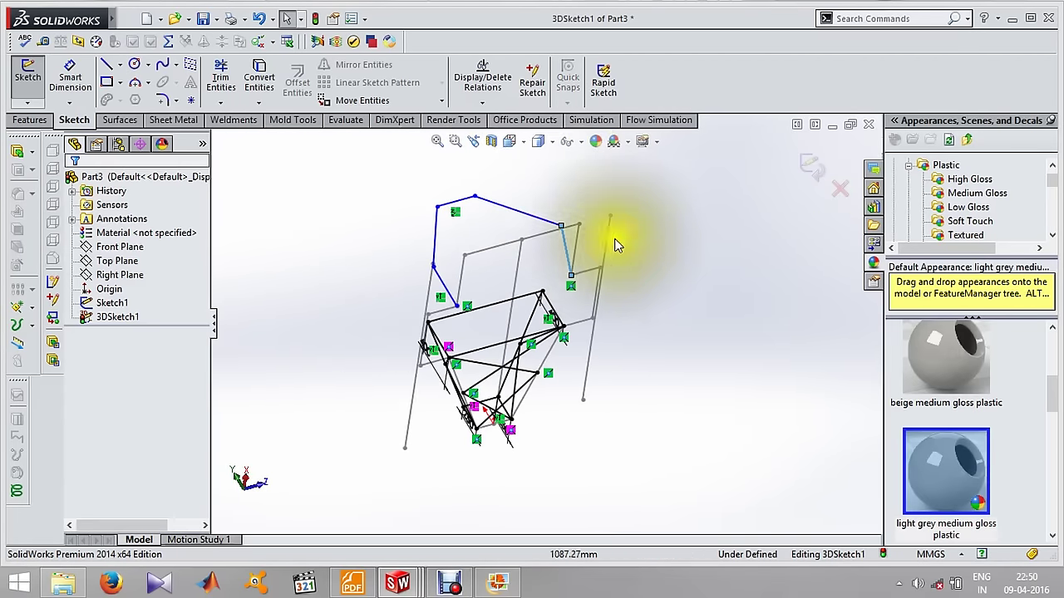
Give one hoop line an Along Y relation and drag its top corners to reshape the hoop.
{"action": "left_click", "coordinate": [566, 245]}
{"action": "left_click", "coordinate": [627, 184]}
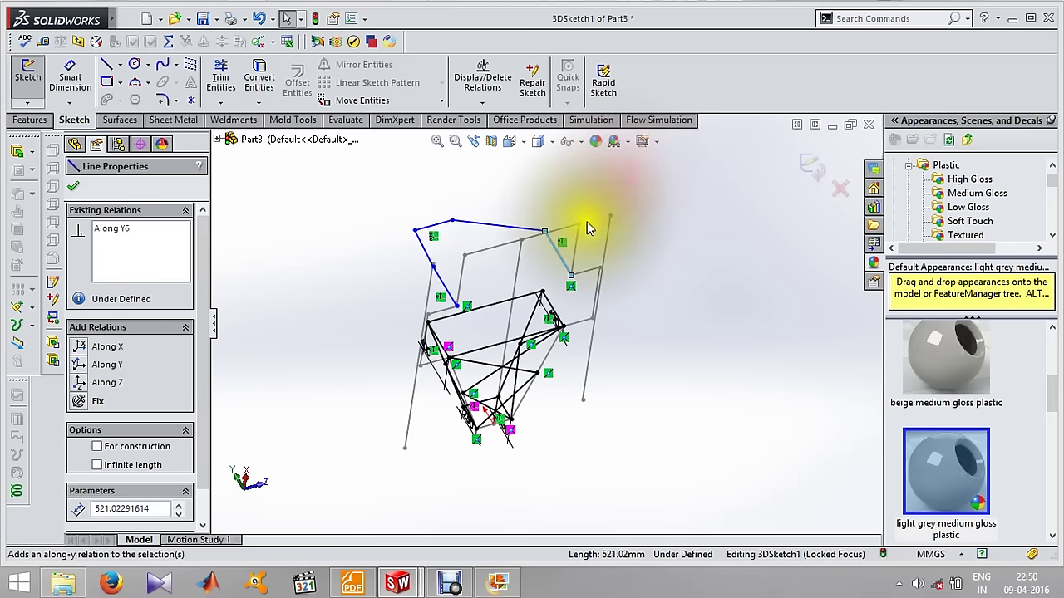
{"action": "mouse_move", "coordinate": [562, 237]}
{"action": "middle_mouse_down"}
{"action": "mouse_move", "coordinate": [579, 194]}
{"action": "mouse_move", "coordinate": [455, 215]}
{"action": "middle_mouse_up"}
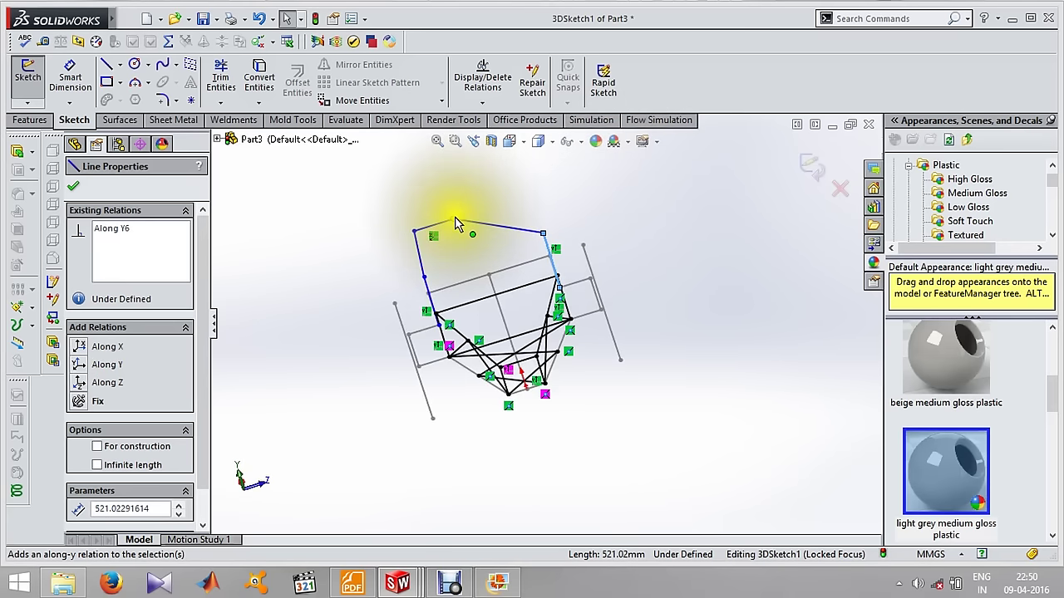
{"action": "left_click_drag", "start_coordinate": [455, 223], "coordinate": [500, 200]}
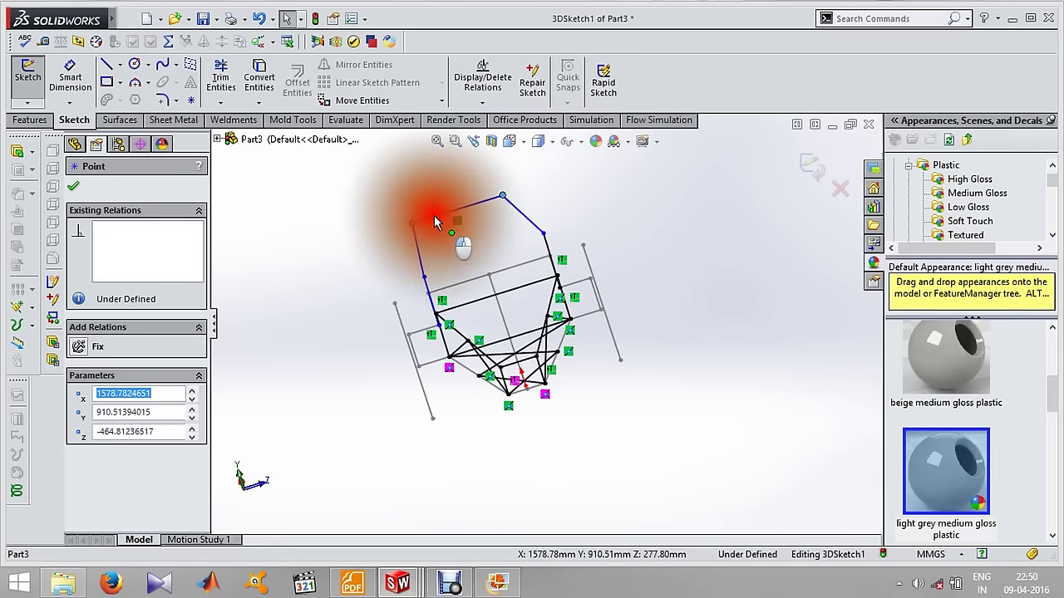
{"action": "left_click_drag", "start_coordinate": [434, 222], "coordinate": [435, 211]}
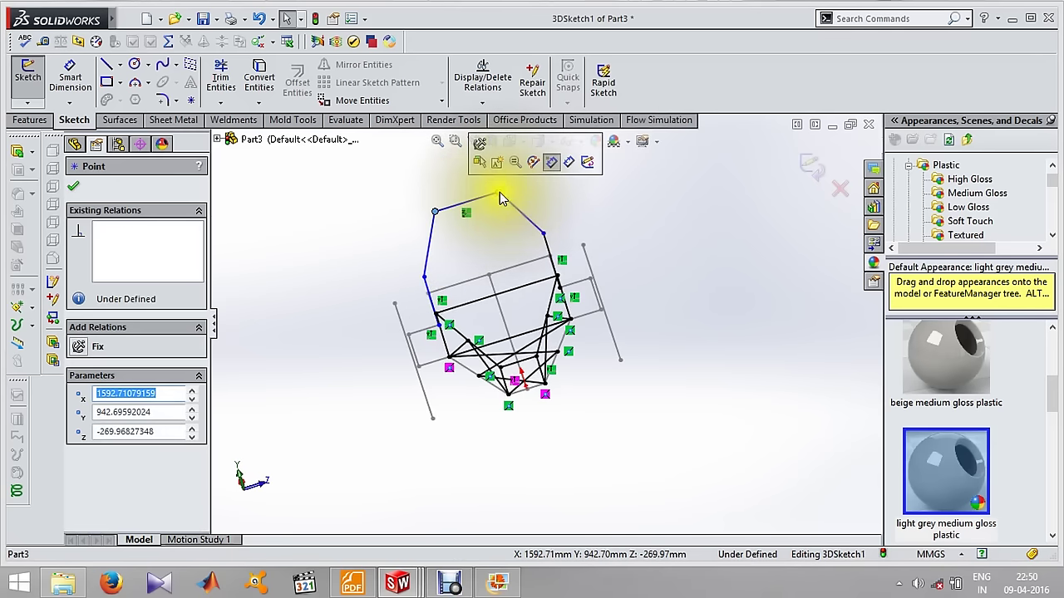
{"action": "left_click", "coordinate": [499, 193]}
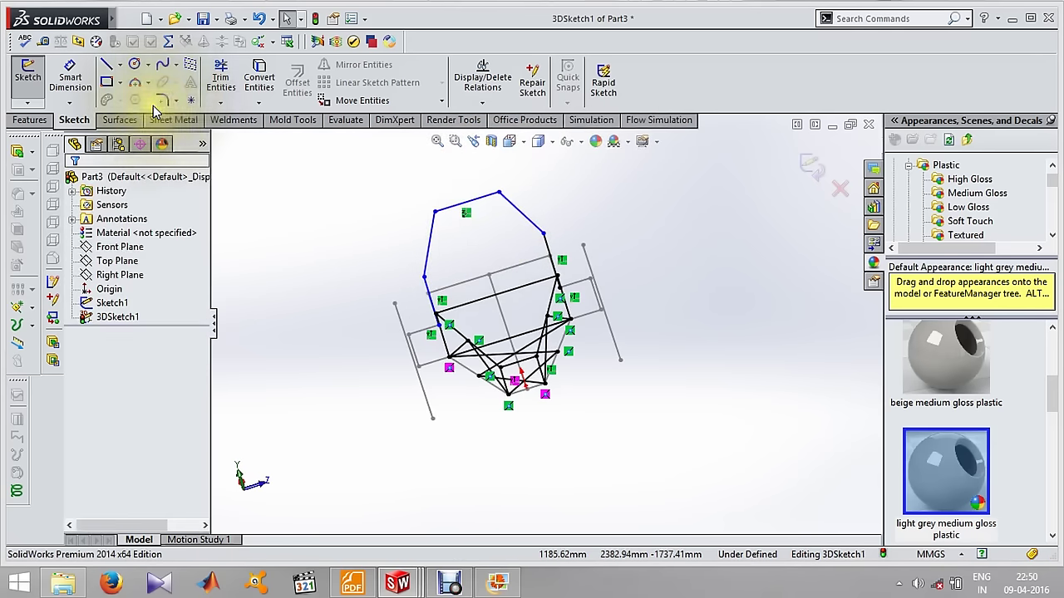
Check a hoop line's relation and a vertex's coordinates, then pick the top hoop line for dimensioning.
{"action": "scroll", "coordinate": [442, 275], "scroll_direction": "down", "scroll_amount": 3}
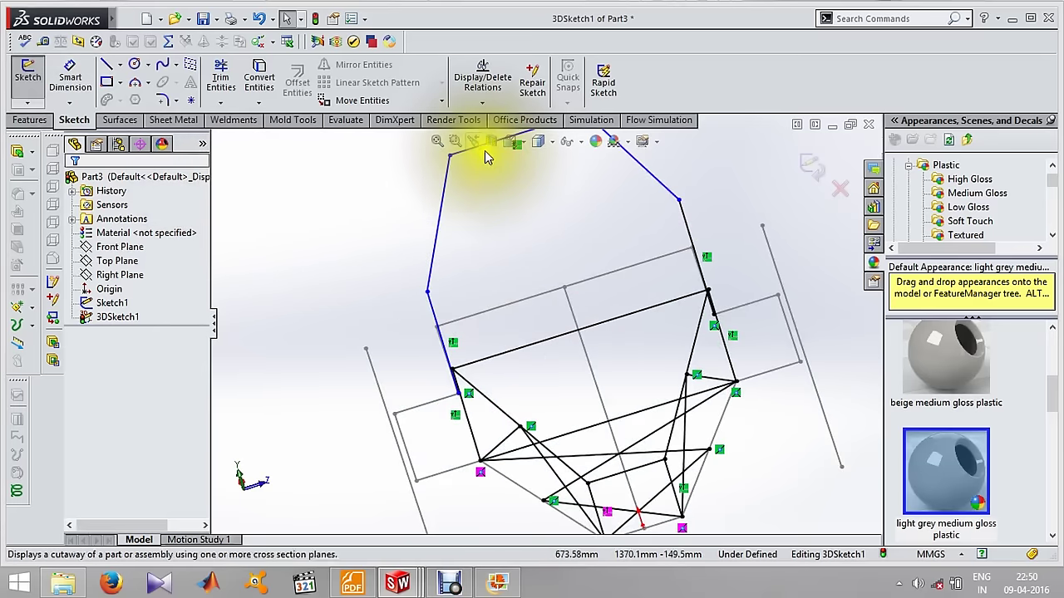
{"action": "key", "text": "z"}
{"action": "left_click", "coordinate": [491, 177]}
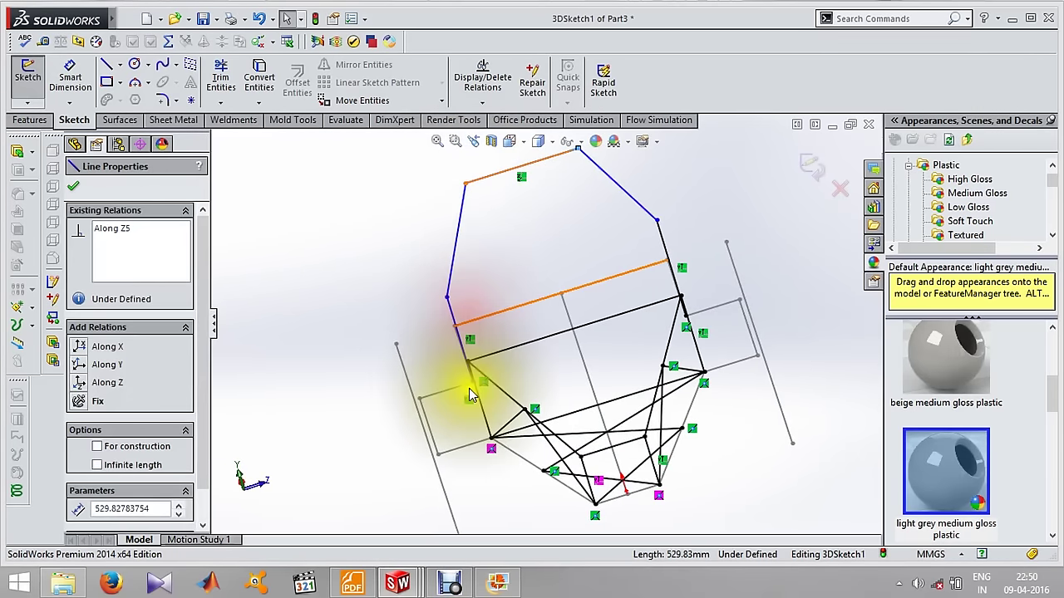
{"action": "left_click", "coordinate": [470, 387]}
{"action": "scroll", "coordinate": [390, 382], "scroll_direction": "up", "scroll_amount": 3}
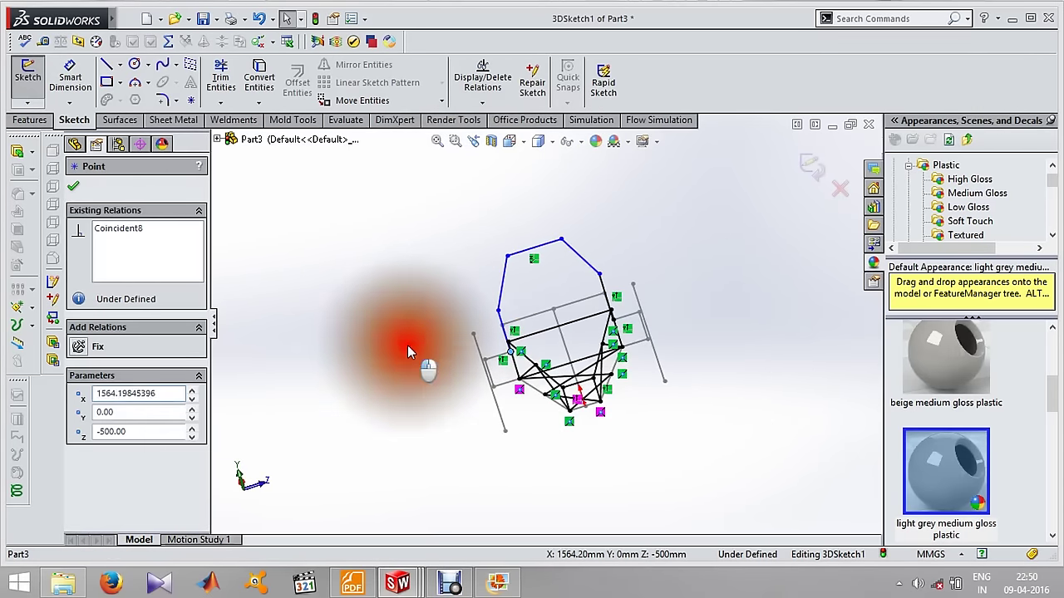
{"action": "left_click", "coordinate": [411, 349]}
{"action": "middle_click_drag", "start_coordinate": [410, 328], "coordinate": [424, 264]}
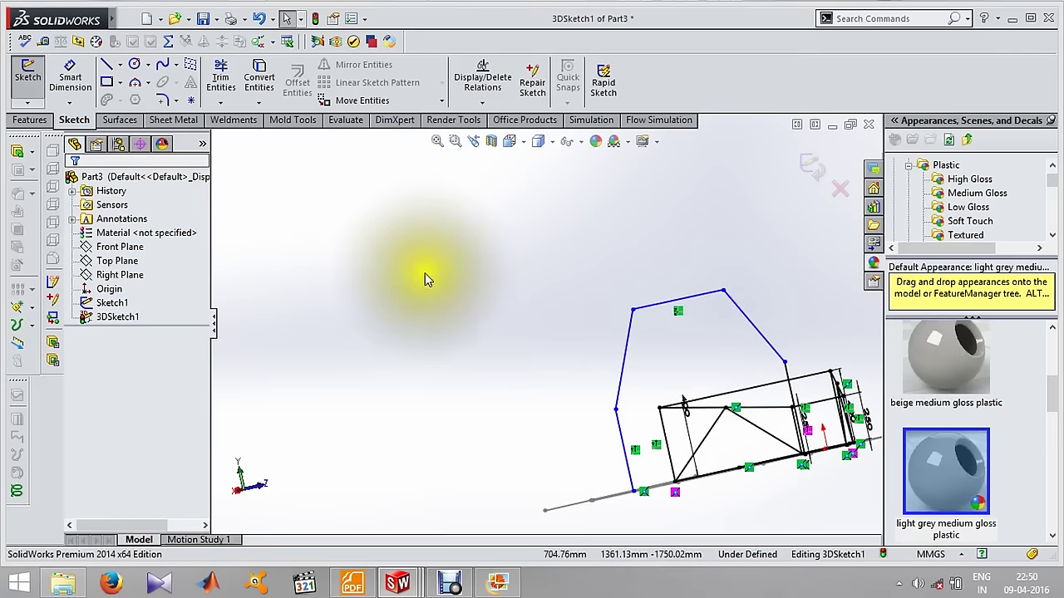
{"action": "left_click", "coordinate": [658, 304]}
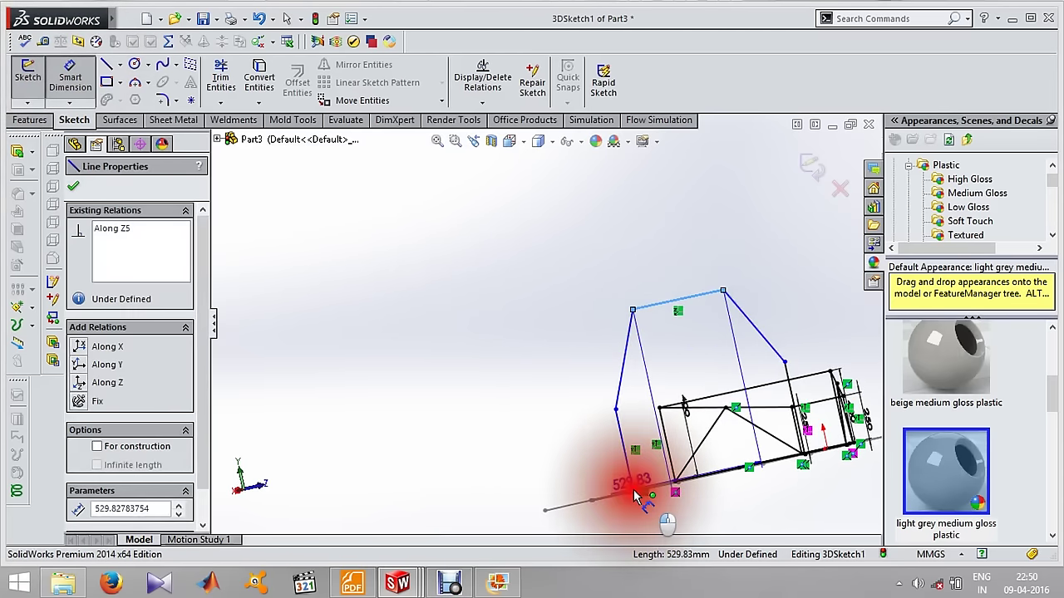
Dimension the hoop height to 900 mm.
{"action": "left_click", "coordinate": [635, 494]}
{"action": "left_click", "coordinate": [550, 486]}
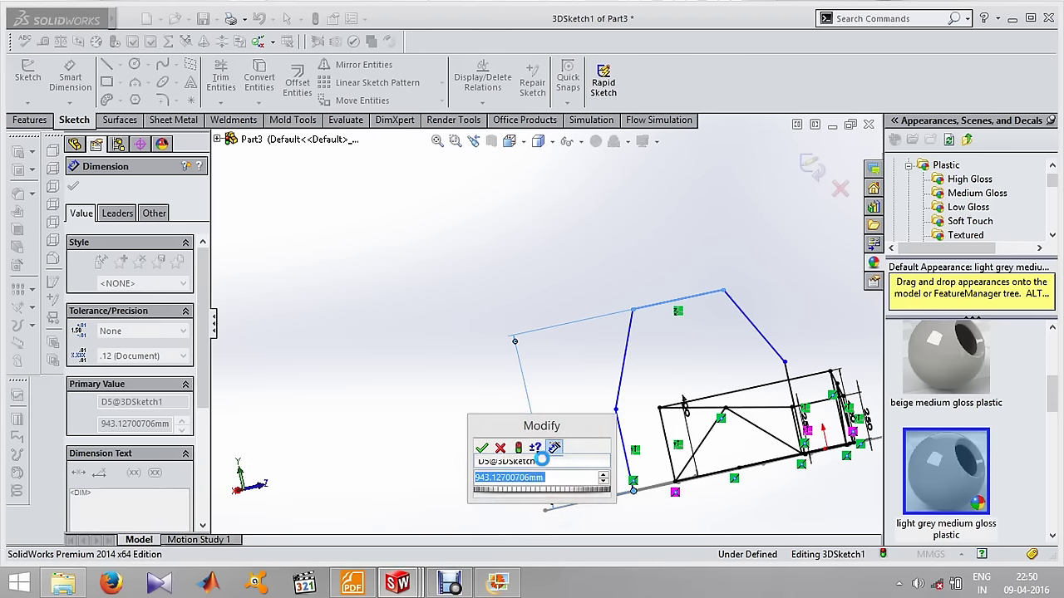
{"action": "type", "text": "0"}
{"action": "key", "text": "Return"}
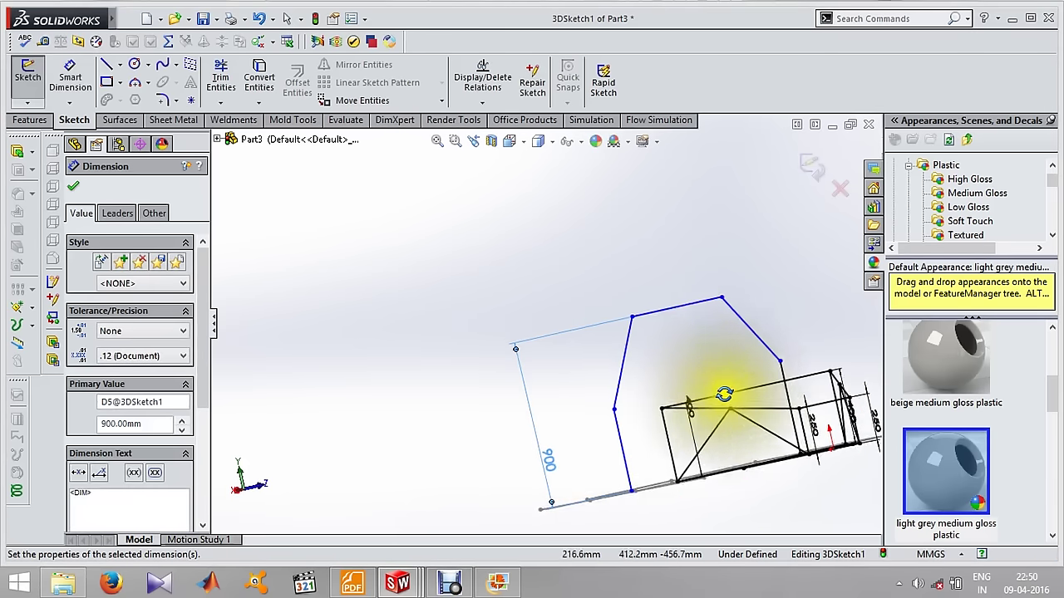
Dimension both hoop posts to 400 mm.
{"action": "scroll", "coordinate": [600, 407], "scroll_direction": "down", "scroll_amount": 3}
{"action": "left_click", "coordinate": [573, 404]}
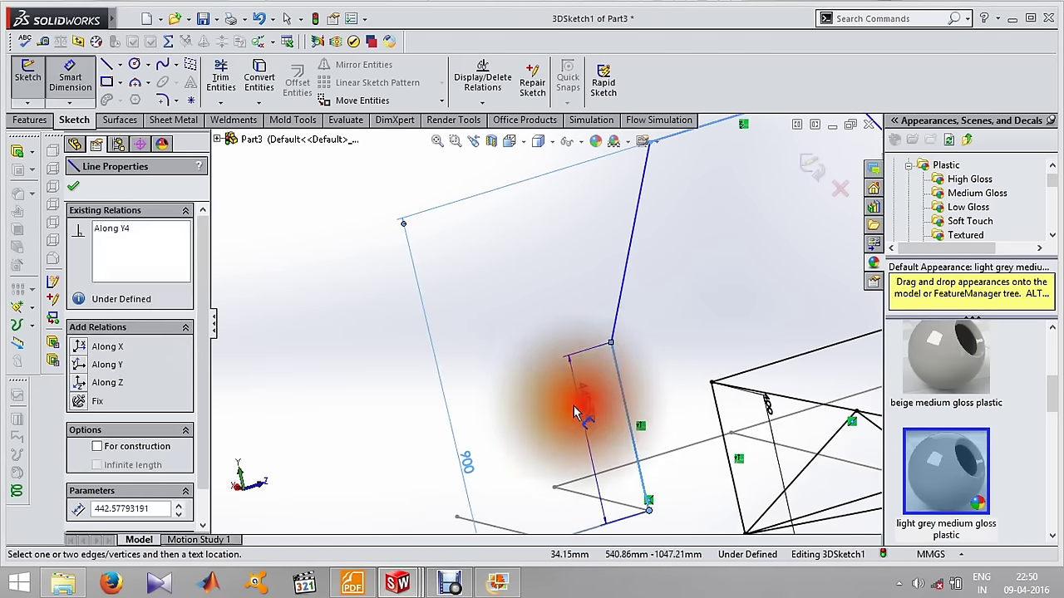
{"action": "left_click", "coordinate": [557, 409]}
{"action": "type", "text": "400"}
{"action": "key", "text": "Return"}
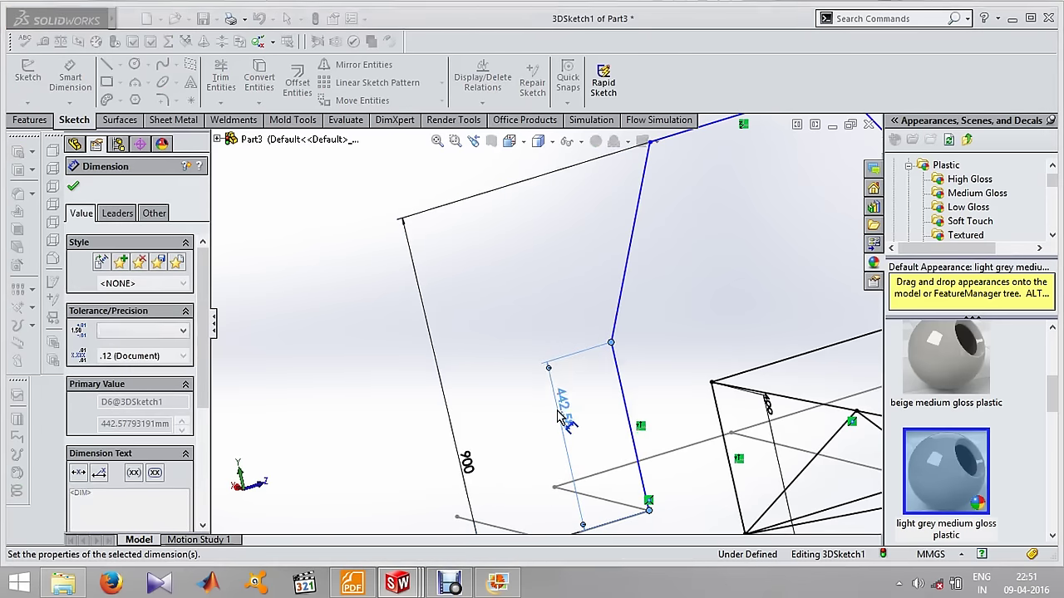
{"action": "scroll", "coordinate": [748, 303], "scroll_direction": "up", "scroll_amount": 2}
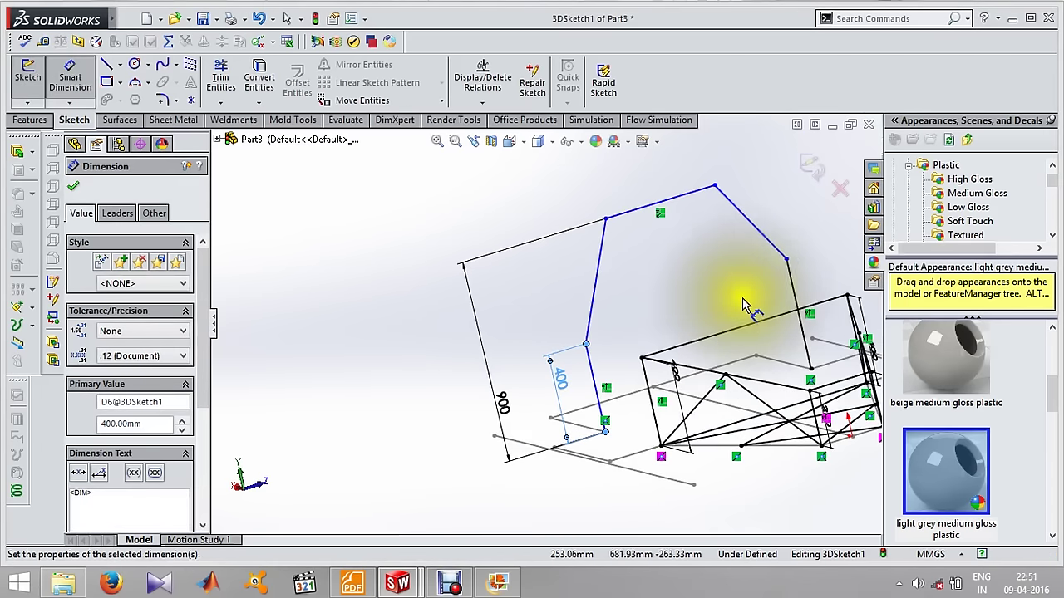
{"action": "left_click", "coordinate": [796, 285]}
{"action": "left_click", "coordinate": [819, 276]}
{"action": "type", "text": "400"}
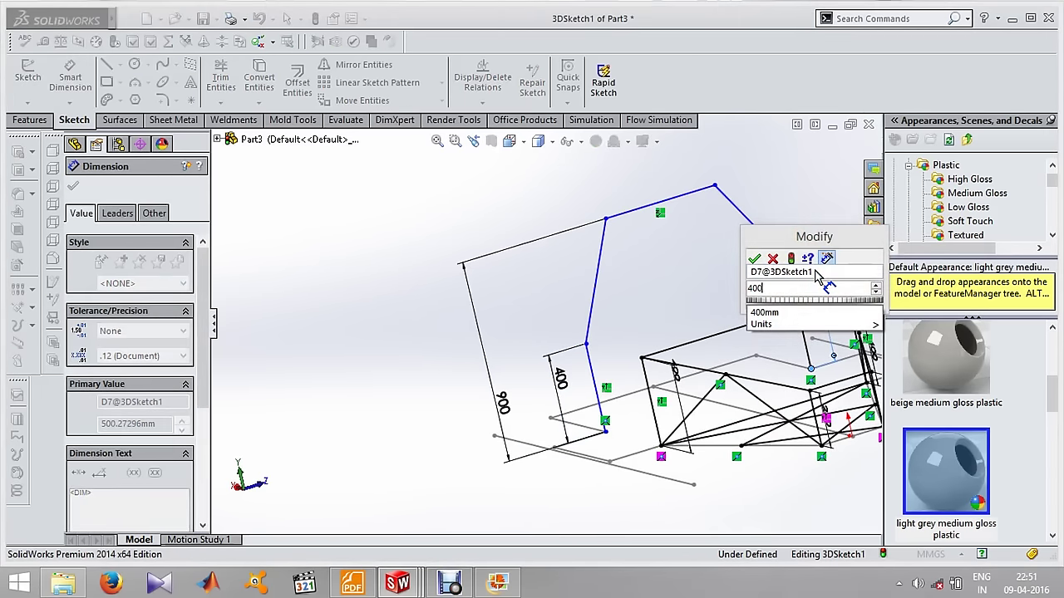
{"action": "key", "text": "Return"}
Set a 550 mm distance between the hoop side vertices and 550 mm on the slanted hoop line.
{"action": "scroll", "coordinate": [777, 279], "scroll_direction": "down", "scroll_amount": 2}
{"action": "scroll", "coordinate": [781, 282], "scroll_direction": "up", "scroll_amount": 3}
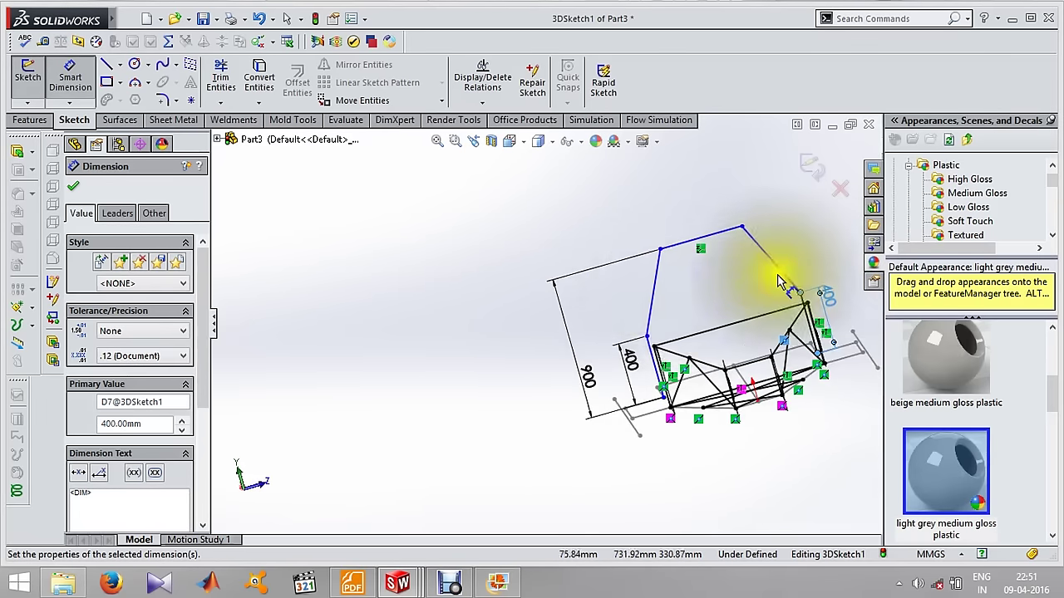
{"action": "scroll", "coordinate": [647, 254], "scroll_direction": "down", "scroll_amount": 3}
{"action": "left_click", "coordinate": [688, 287]}
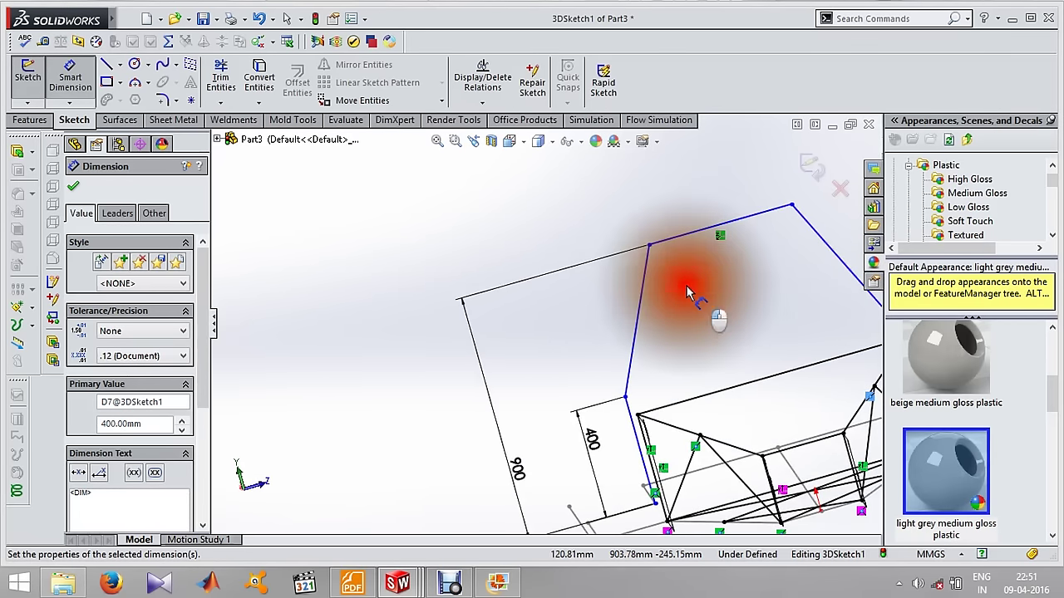
{"action": "left_click", "coordinate": [648, 246]}
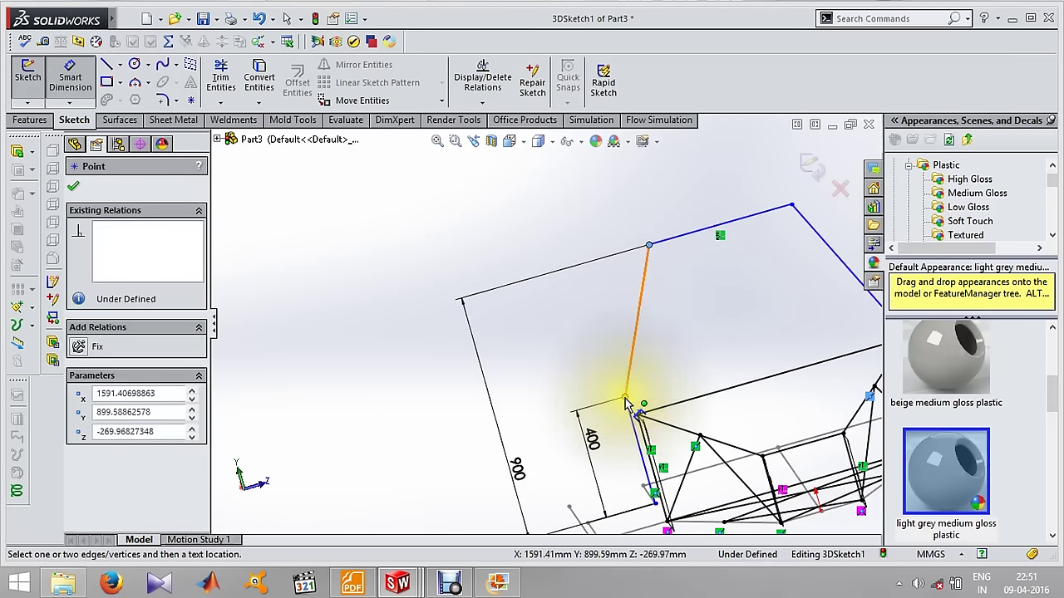
{"action": "left_click", "coordinate": [625, 399]}
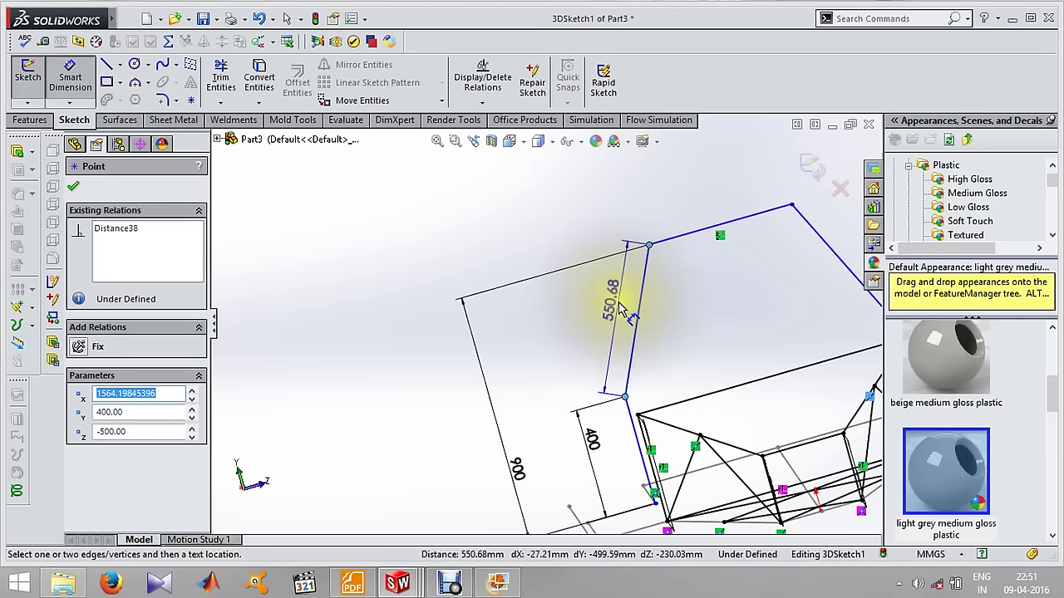
{"action": "left_click", "coordinate": [611, 298]}
{"action": "type", "text": "550"}
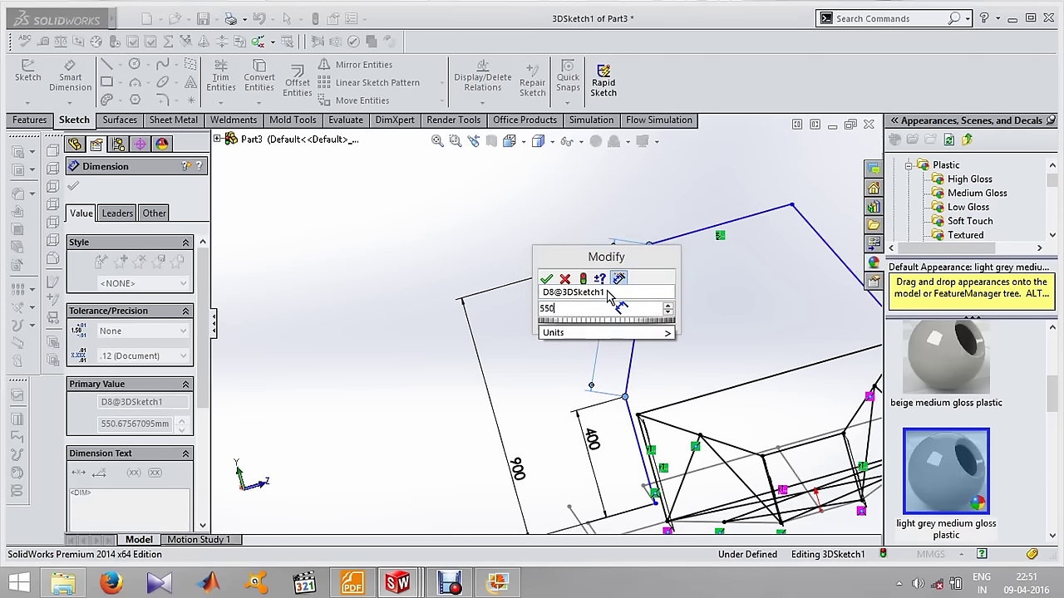
{"action": "key", "text": "Return"}
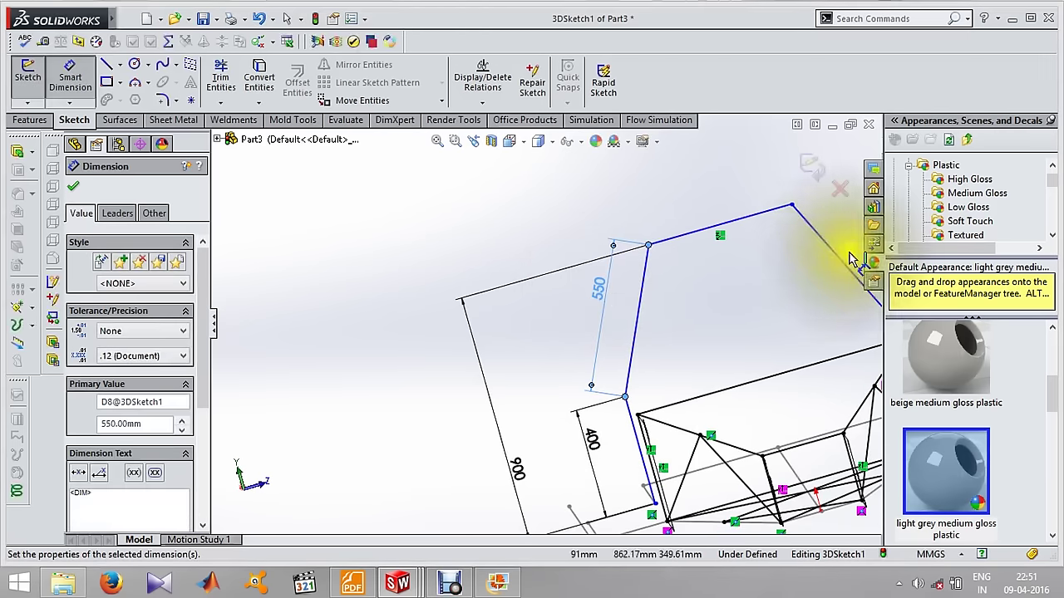
{"action": "middle_click_drag", "start_coordinate": [840, 250], "coordinate": [736, 274]}
{"action": "left_click", "coordinate": [748, 250]}
{"action": "left_click", "coordinate": [755, 229]}
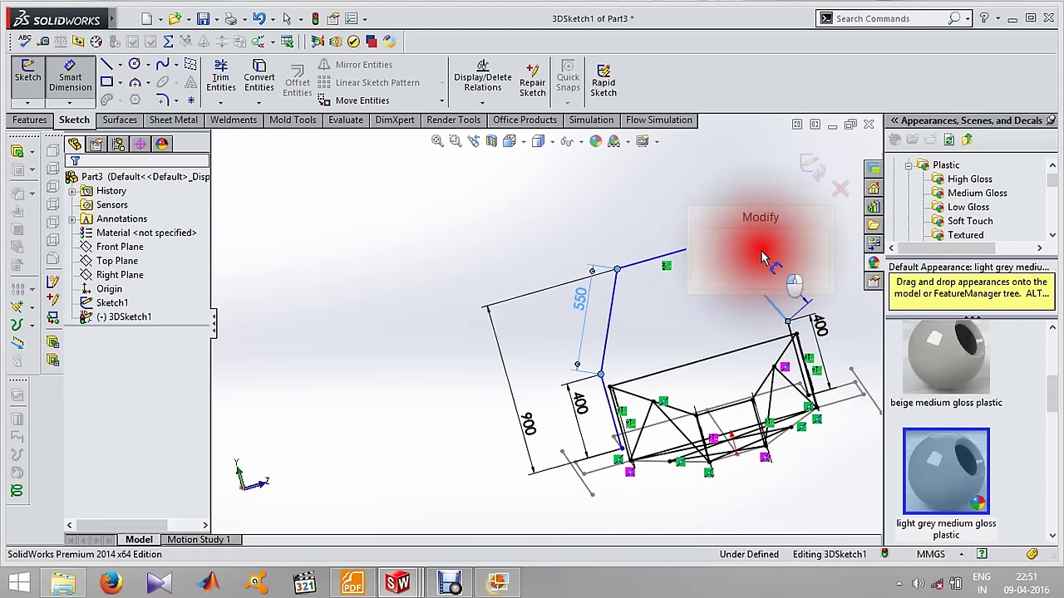
{"action": "type", "text": "550"}
{"action": "key", "text": "Return"}
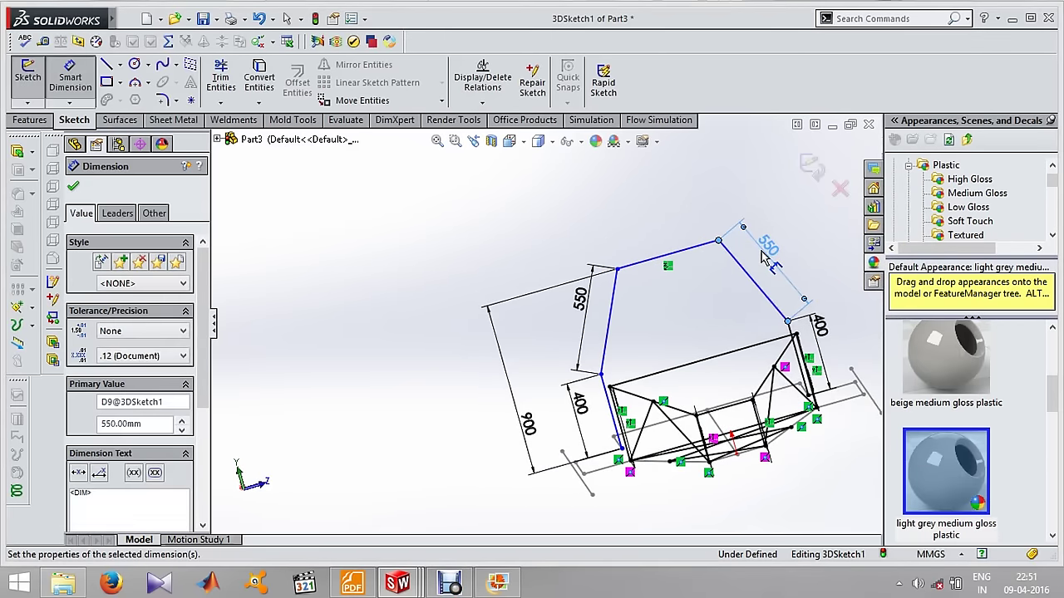
Dimension the hoop's top line, accepting 543.86 mm.
{"action": "middle_click_drag", "start_coordinate": [761, 257], "coordinate": [702, 314]}
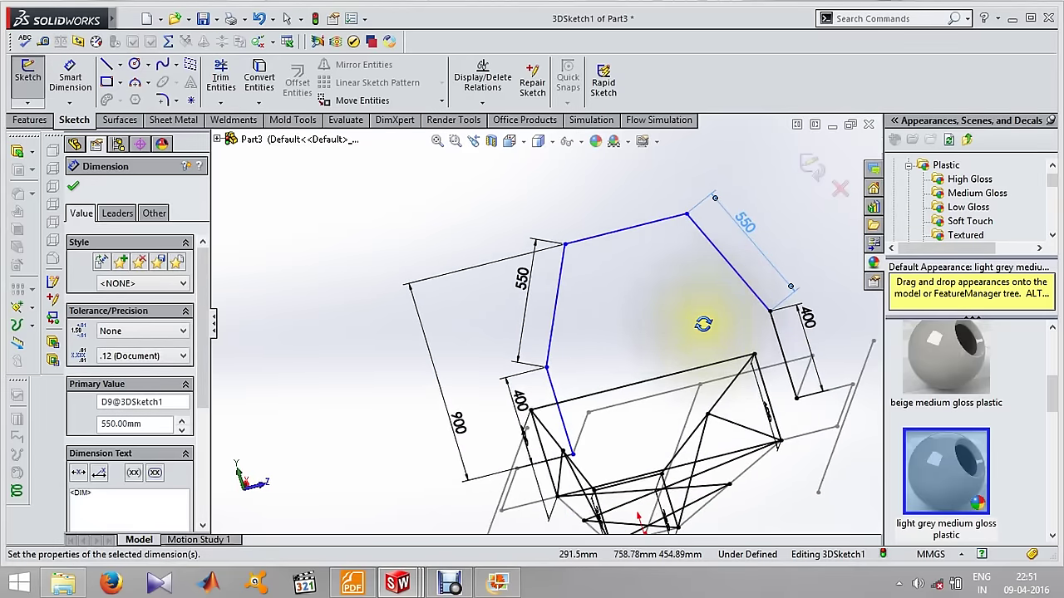
{"action": "left_click", "coordinate": [615, 235]}
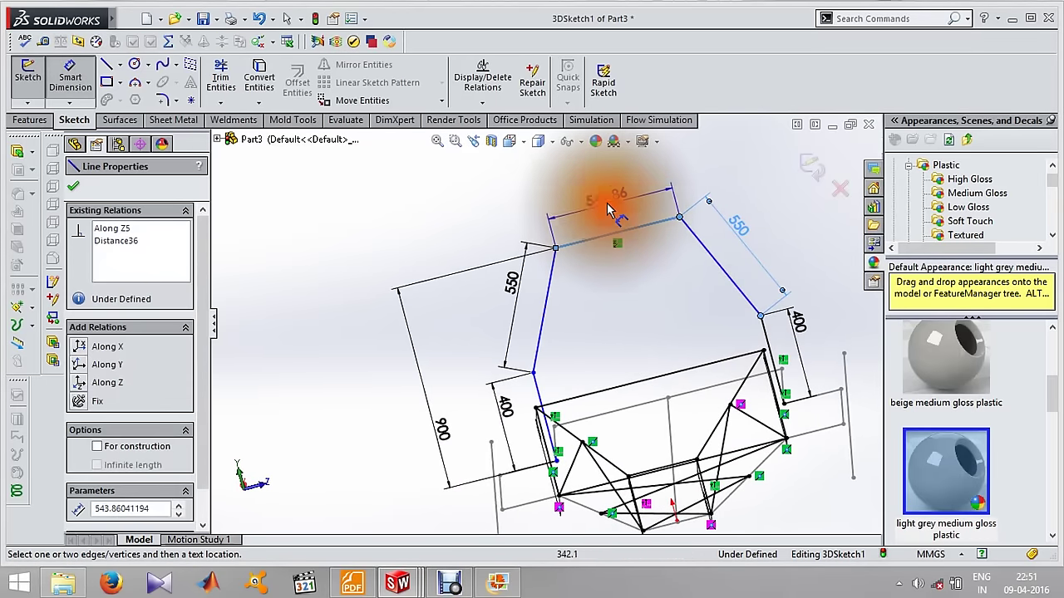
{"action": "left_click", "coordinate": [581, 204]}
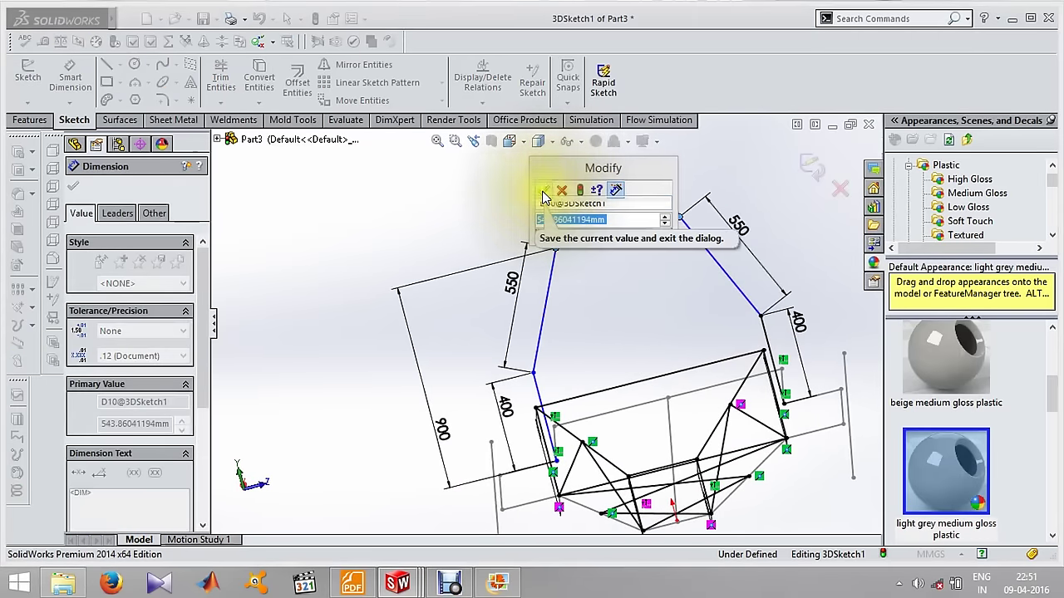
{"action": "left_click", "coordinate": [542, 191]}
Cancel a lower-edge dimension and inspect the 400 mm vertical post's relations.
{"action": "mouse_move", "coordinate": [636, 297]}
{"action": "middle_mouse_down"}
{"action": "mouse_move", "coordinate": [633, 322]}
{"action": "mouse_move", "coordinate": [668, 364]}
{"action": "middle_mouse_up"}
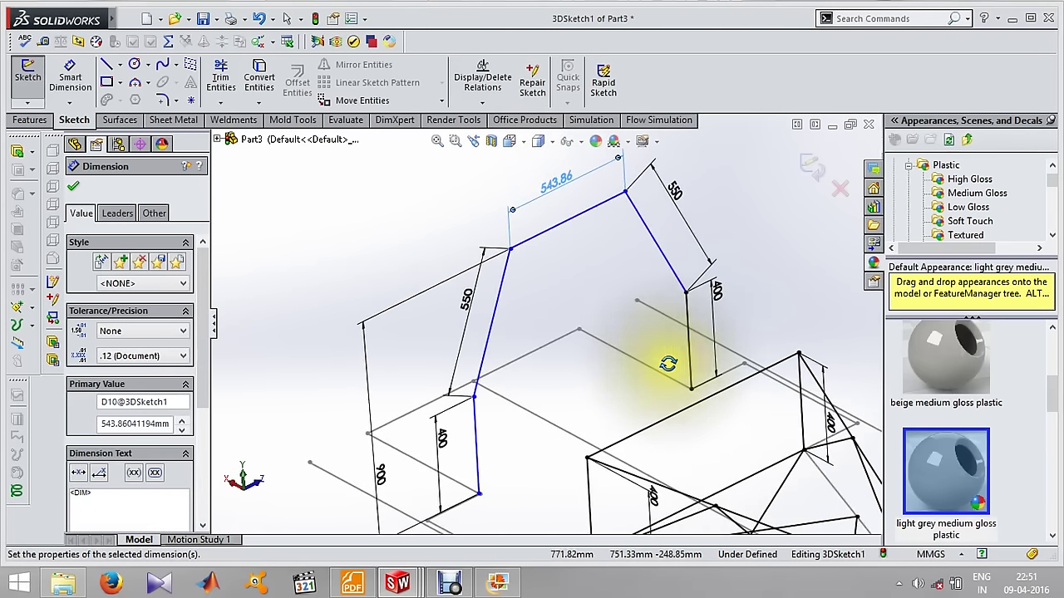
{"action": "left_click", "coordinate": [563, 433]}
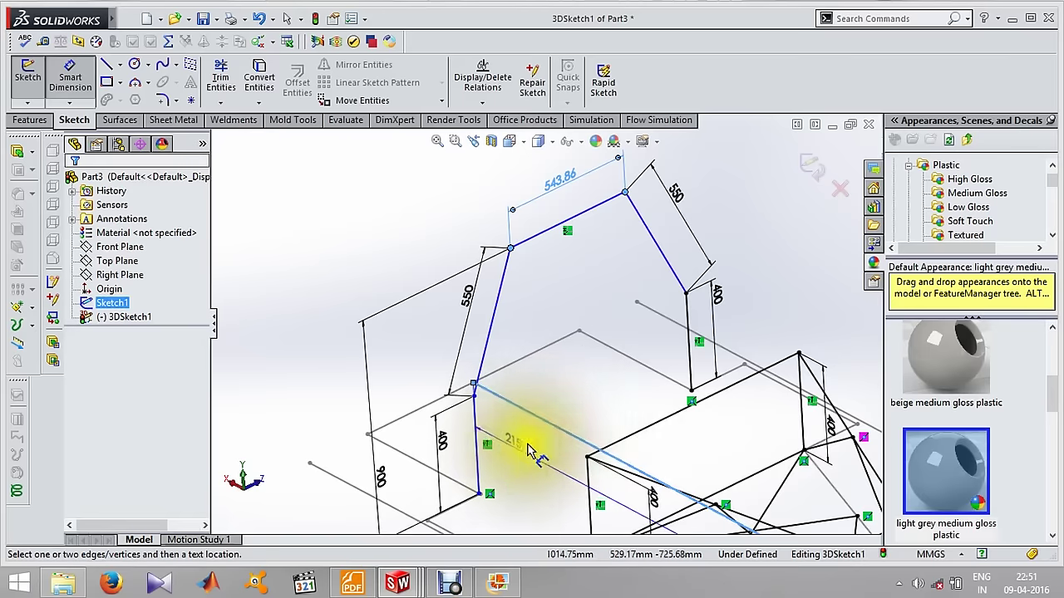
{"action": "key", "text": "Escape"}
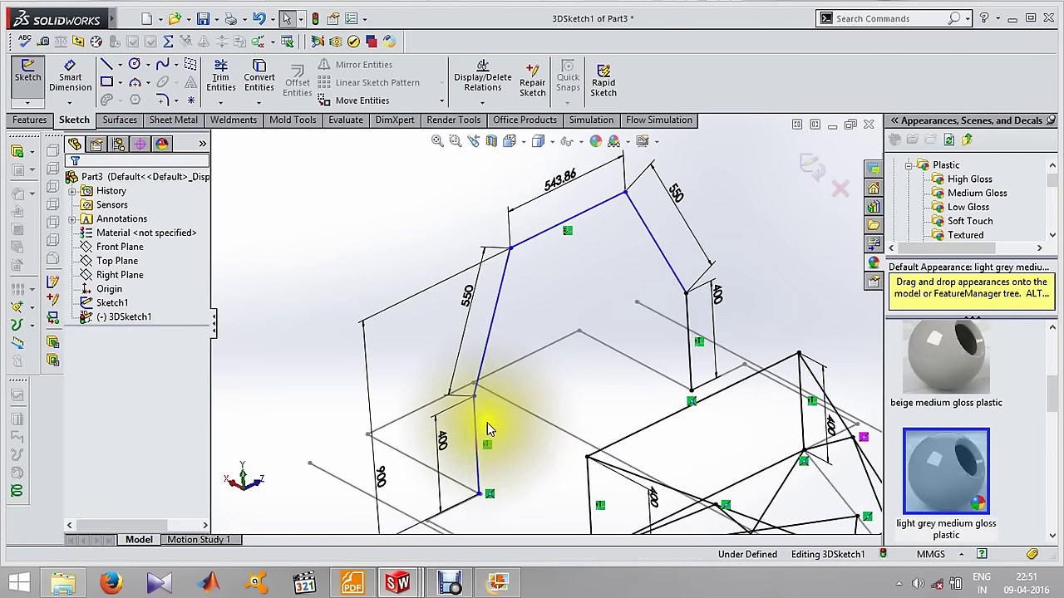
{"action": "left_click", "coordinate": [479, 432]}
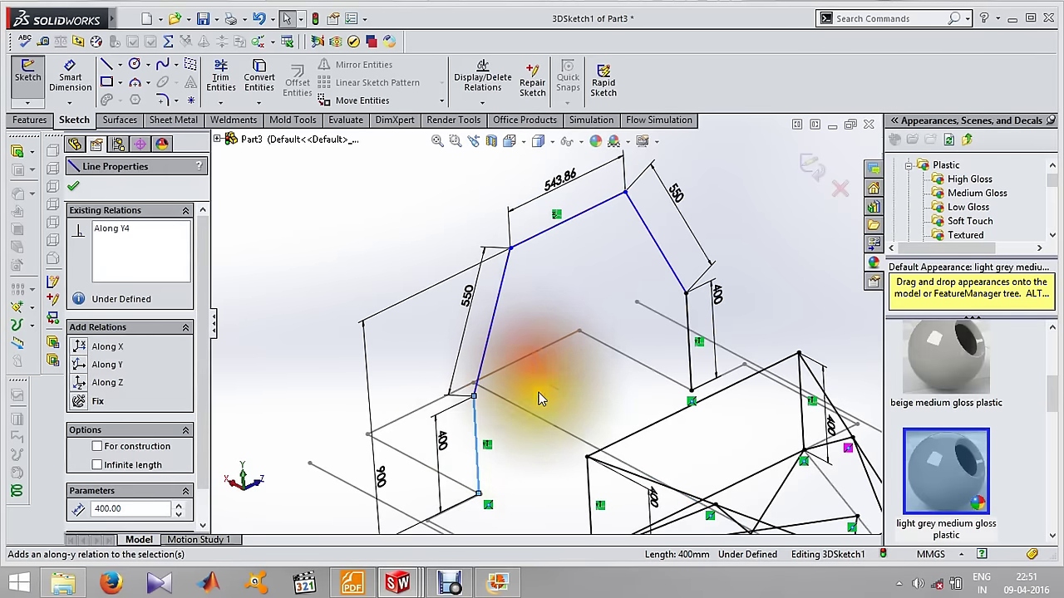
{"action": "left_click", "coordinate": [532, 447]}
{"action": "mouse_move", "coordinate": [530, 442]}
{"action": "middle_mouse_down"}
{"action": "mouse_move", "coordinate": [588, 423]}
{"action": "mouse_move", "coordinate": [494, 387]}
{"action": "mouse_move", "coordinate": [506, 373]}
{"action": "middle_mouse_up"}
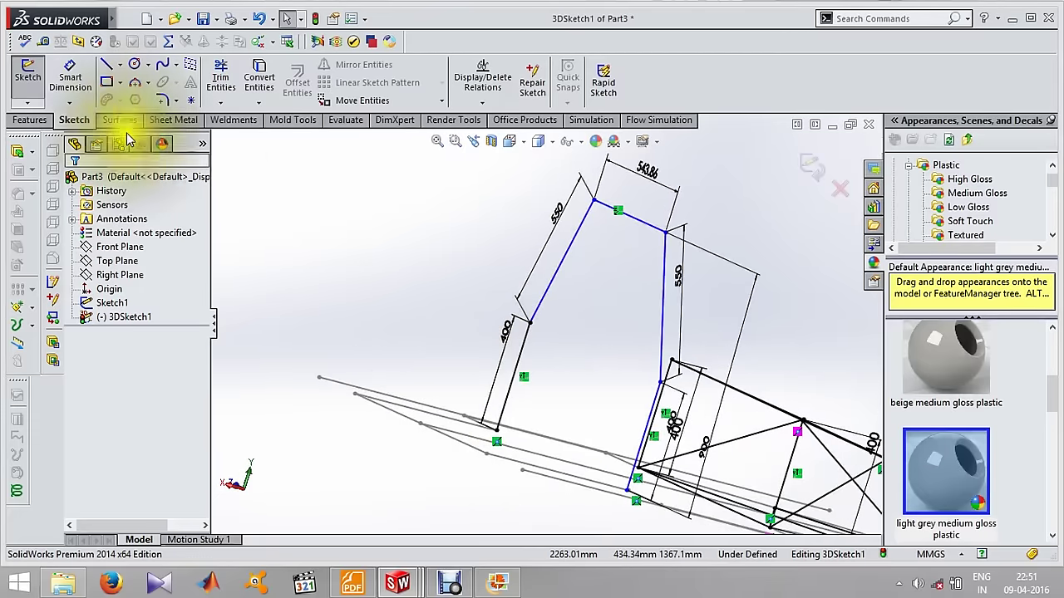
Draw the second hoop's first vertical post and the adjoining hoop member as 3D lines.
{"action": "left_click", "coordinate": [106, 67]}
{"action": "mouse_move", "coordinate": [499, 435]}
{"action": "middle_mouse_down"}
{"action": "mouse_move", "coordinate": [475, 470]}
{"action": "mouse_move", "coordinate": [368, 503]}
{"action": "mouse_move", "coordinate": [449, 470]}
{"action": "middle_mouse_up"}
{"action": "left_click", "coordinate": [440, 453]}
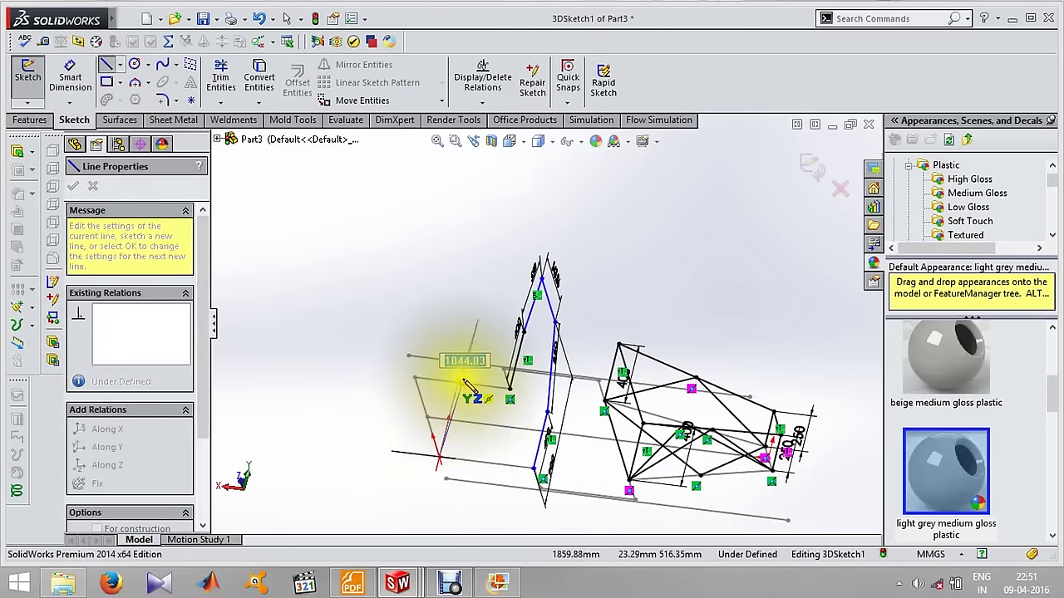
{"action": "mouse_move", "coordinate": [467, 394]}
{"action": "middle_mouse_down"}
{"action": "mouse_move", "coordinate": [444, 351]}
{"action": "mouse_move", "coordinate": [447, 318]}
{"action": "mouse_move", "coordinate": [404, 257]}
{"action": "mouse_move", "coordinate": [463, 332]}
{"action": "mouse_move", "coordinate": [555, 300]}
{"action": "mouse_move", "coordinate": [451, 308]}
{"action": "mouse_move", "coordinate": [487, 308]}
{"action": "middle_mouse_up"}
{"action": "left_click", "coordinate": [431, 325]}
{"action": "left_click", "coordinate": [544, 297]}
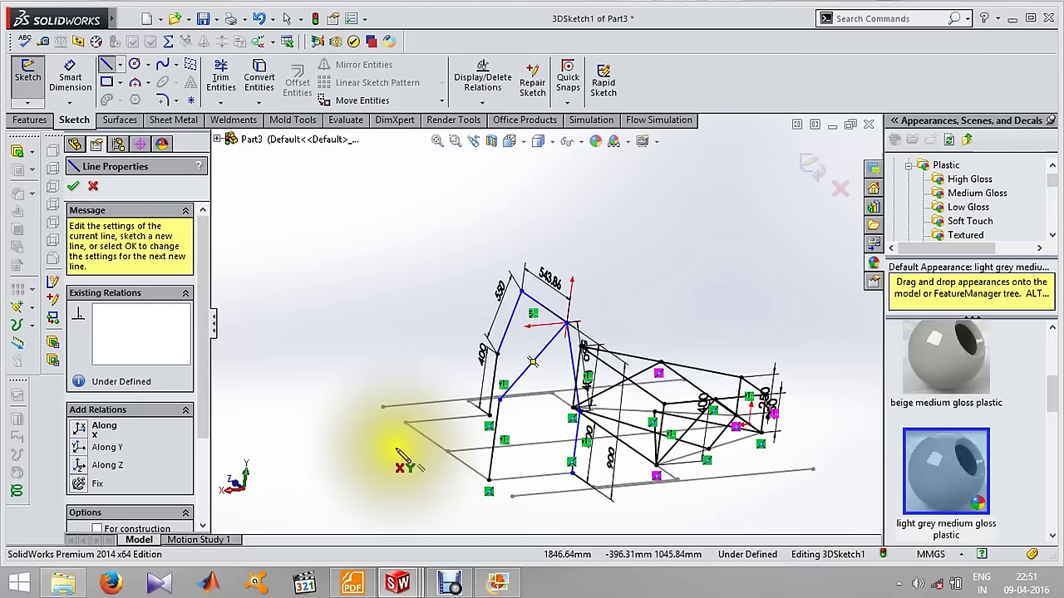
Add a second post from the base point, with a slanted member up to the hoop top.
{"action": "left_click", "coordinate": [407, 424]}
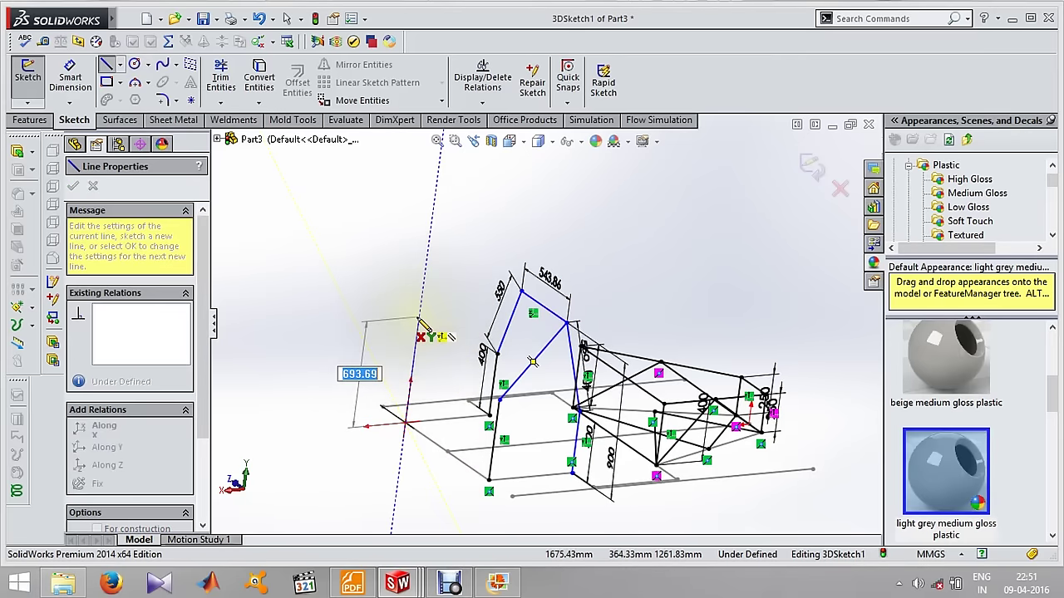
{"action": "left_click", "coordinate": [417, 330]}
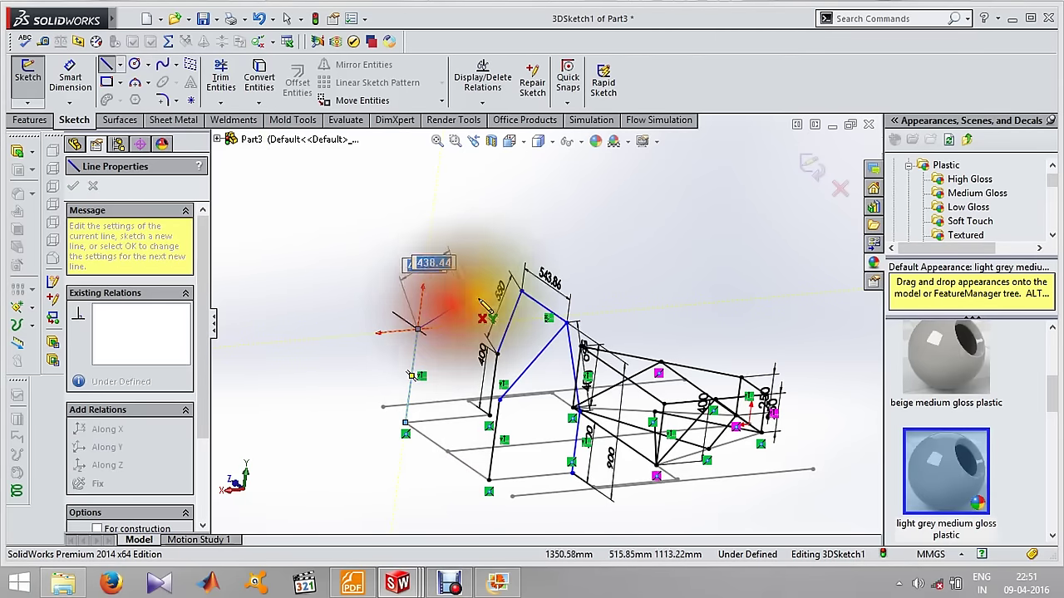
{"action": "left_click", "coordinate": [521, 292]}
{"action": "mouse_move", "coordinate": [522, 293]}
{"action": "middle_mouse_down"}
{"action": "mouse_move", "coordinate": [452, 308]}
{"action": "mouse_move", "coordinate": [452, 344]}
{"action": "mouse_move", "coordinate": [463, 356]}
{"action": "mouse_move", "coordinate": [404, 373]}
{"action": "mouse_move", "coordinate": [458, 418]}
{"action": "mouse_move", "coordinate": [436, 367]}
{"action": "mouse_move", "coordinate": [460, 401]}
{"action": "middle_mouse_up"}
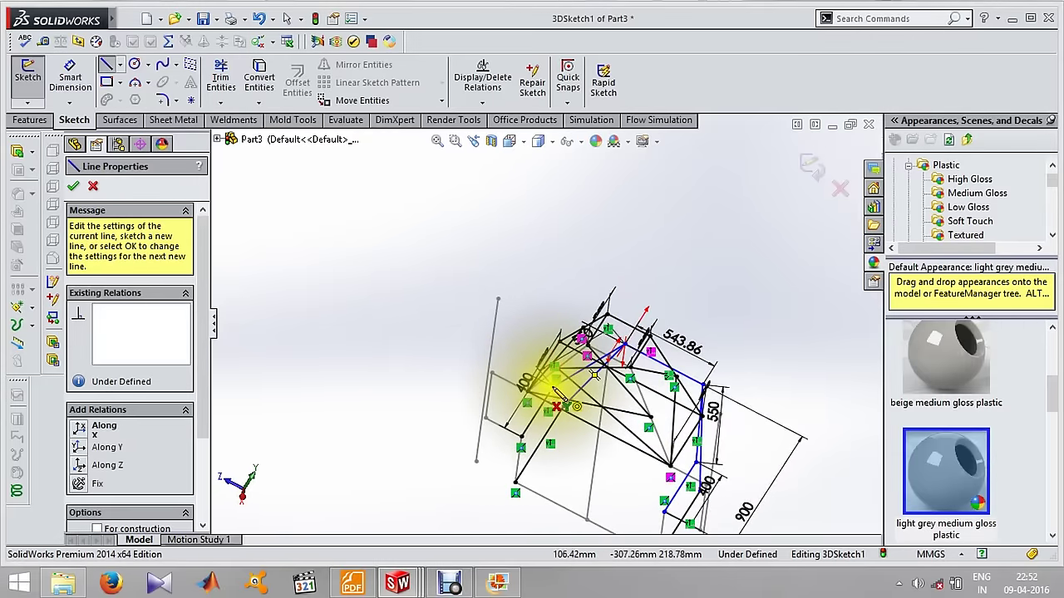
{"action": "mouse_move", "coordinate": [569, 424]}
{"action": "middle_mouse_down"}
{"action": "mouse_move", "coordinate": [665, 499]}
{"action": "mouse_move", "coordinate": [499, 440]}
{"action": "mouse_move", "coordinate": [516, 433]}
{"action": "middle_mouse_up"}
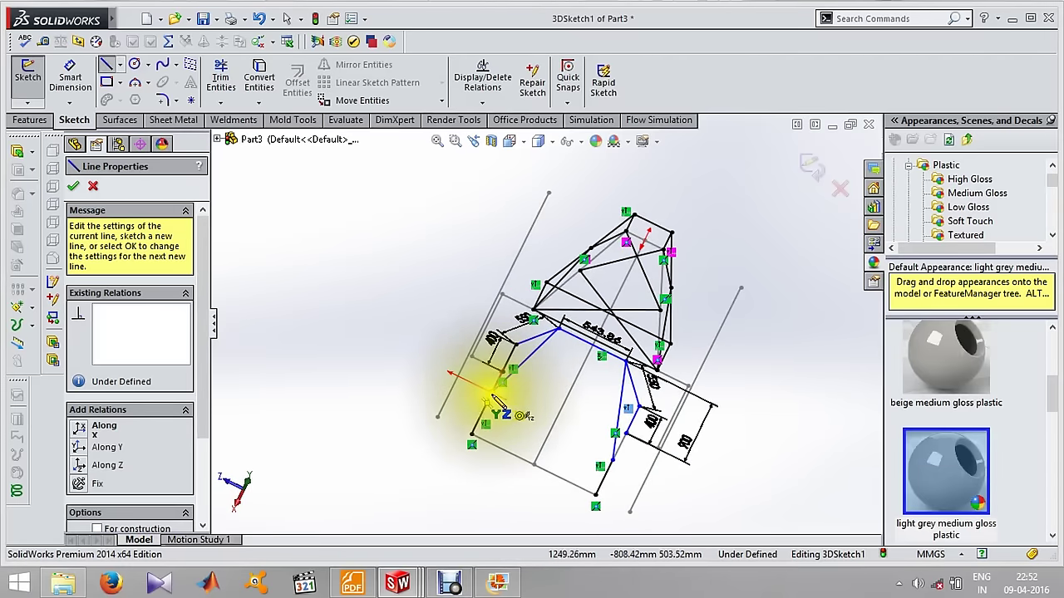
Draw a line spanning between the two posts' bases and start one from the upper endpoint, ending the chain.
{"action": "left_click", "coordinate": [489, 400]}
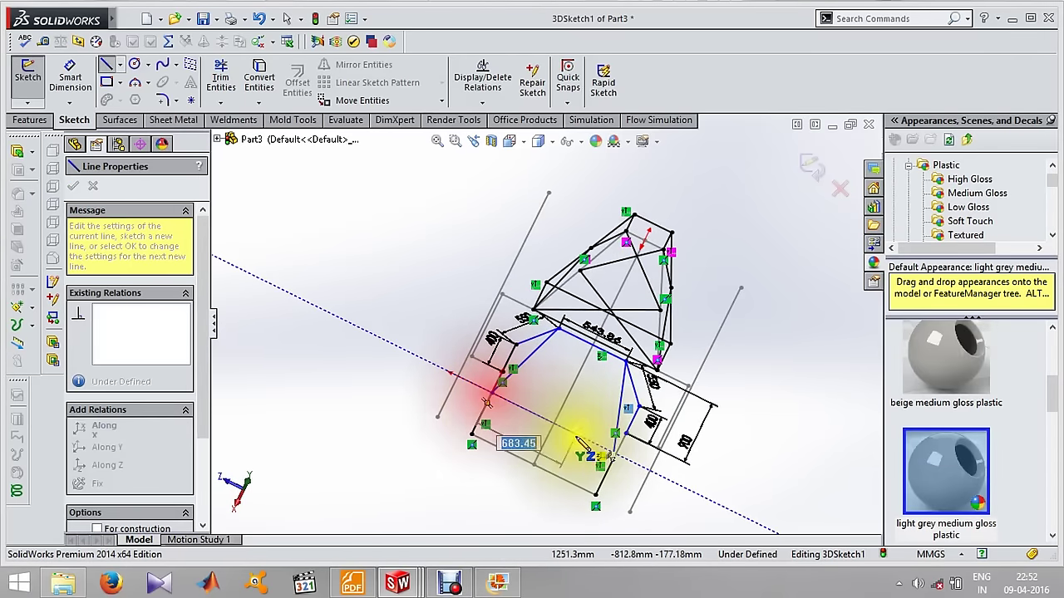
{"action": "left_click", "coordinate": [613, 459]}
{"action": "left_click", "coordinate": [650, 409]}
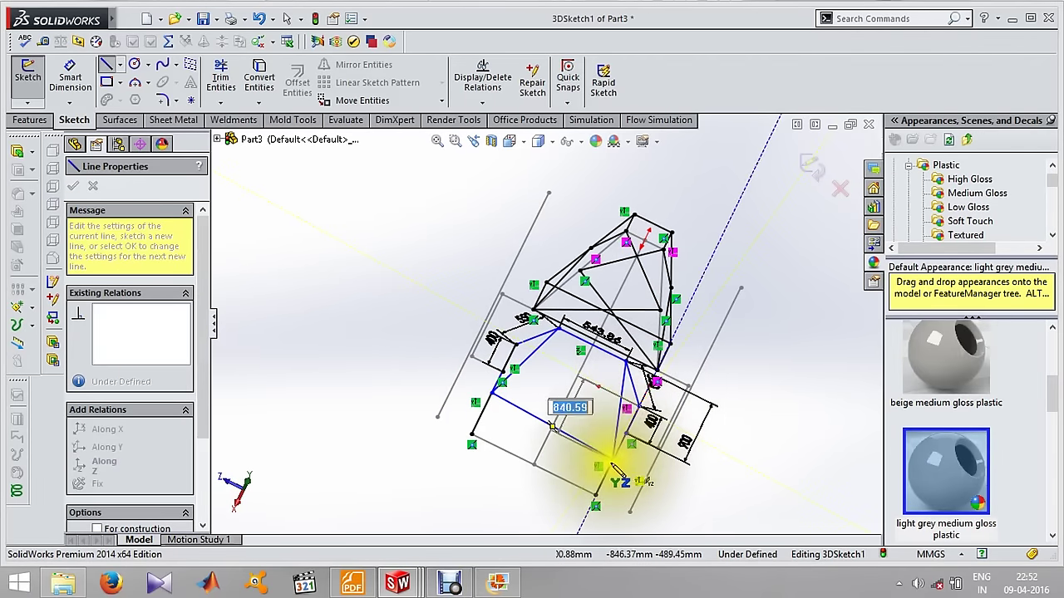
{"action": "mouse_move", "coordinate": [615, 465]}
{"action": "middle_mouse_down"}
{"action": "mouse_move", "coordinate": [524, 472]}
{"action": "mouse_move", "coordinate": [535, 427]}
{"action": "mouse_move", "coordinate": [558, 397]}
{"action": "mouse_move", "coordinate": [415, 316]}
{"action": "mouse_move", "coordinate": [435, 309]}
{"action": "middle_mouse_up"}
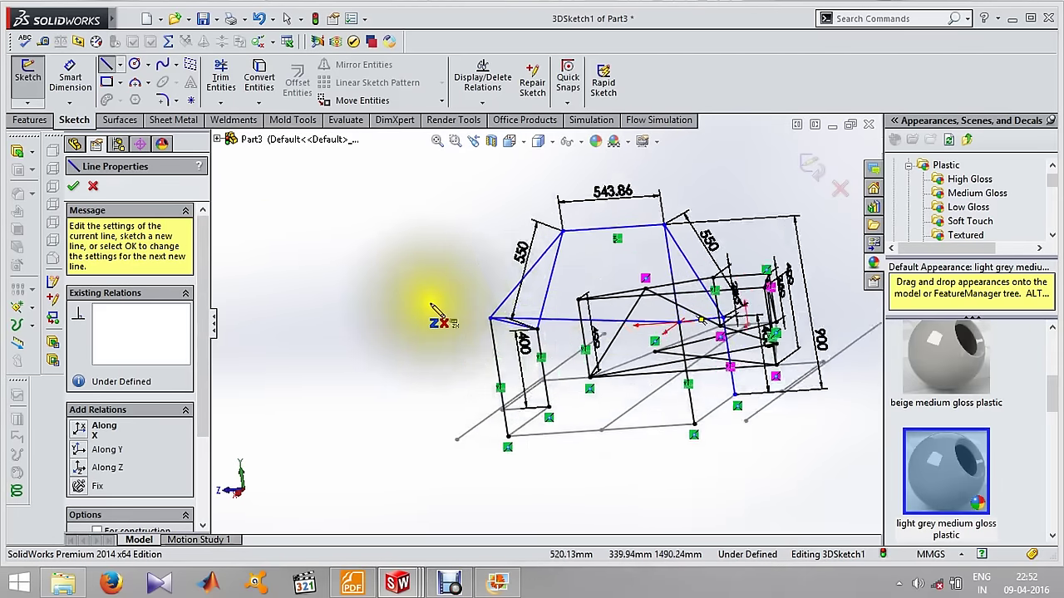
{"action": "scroll", "coordinate": [539, 341], "scroll_direction": "down", "scroll_amount": 3}
{"action": "key", "text": "Escape"}
{"action": "key", "text": "Escape"}
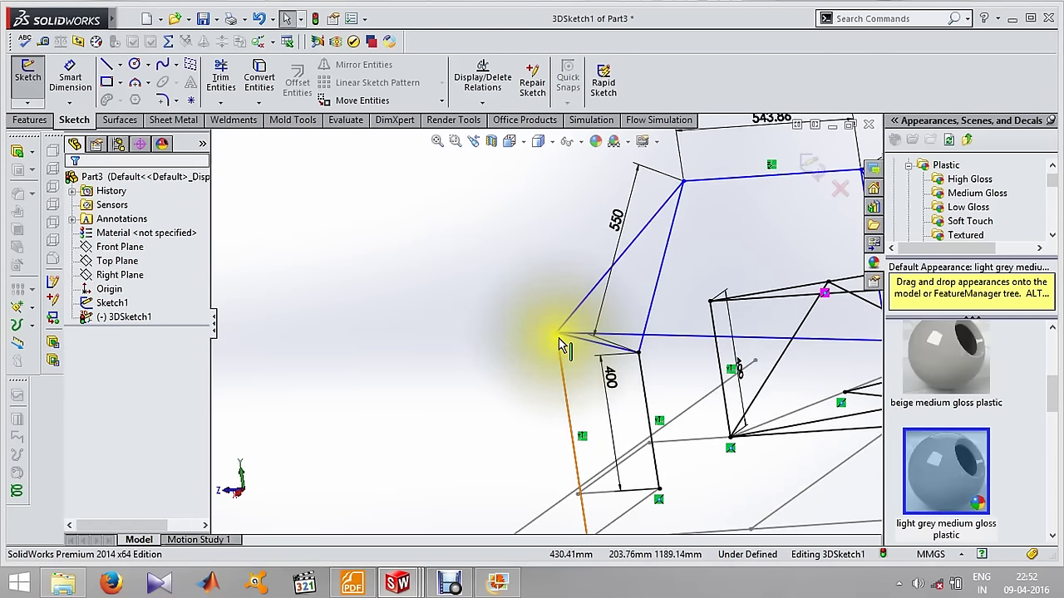
Drag the hoop's loose endpoint down to X 2159, Y 482.57, Z 500, then resume drawing lines.
{"action": "left_click_drag", "start_coordinate": [558, 334], "coordinate": [569, 368]}
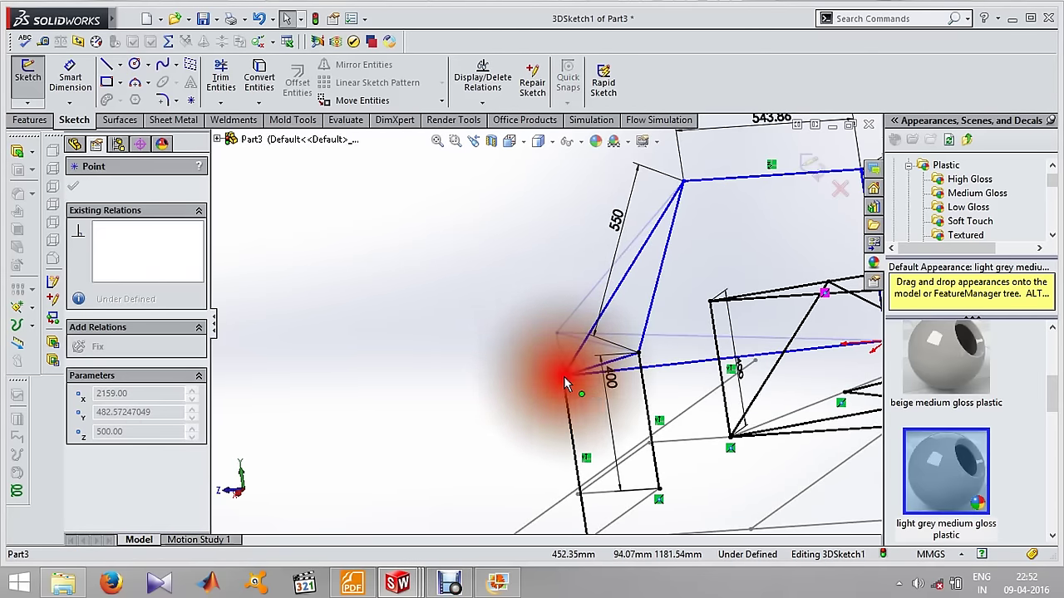
{"action": "scroll", "coordinate": [695, 357], "scroll_direction": "up", "scroll_amount": 3}
{"action": "mouse_move", "coordinate": [719, 351]}
{"action": "middle_mouse_down"}
{"action": "mouse_move", "coordinate": [671, 404]}
{"action": "mouse_move", "coordinate": [614, 383]}
{"action": "mouse_move", "coordinate": [590, 420]}
{"action": "mouse_move", "coordinate": [612, 421]}
{"action": "mouse_move", "coordinate": [630, 448]}
{"action": "mouse_move", "coordinate": [633, 434]}
{"action": "middle_mouse_up"}
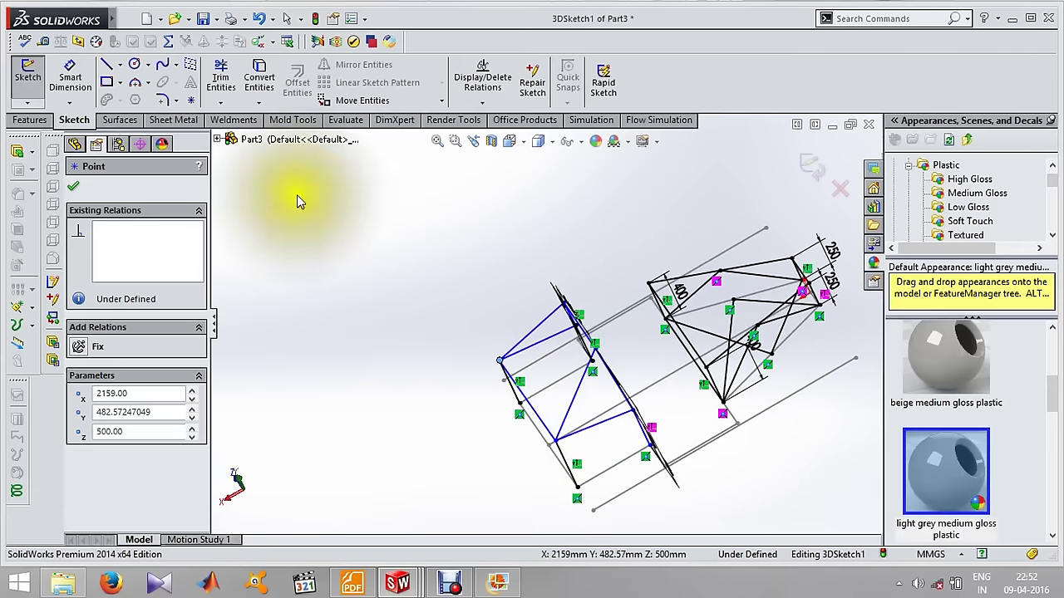
{"action": "left_click", "coordinate": [114, 72]}
{"action": "mouse_move", "coordinate": [723, 419]}
{"action": "middle_mouse_down"}
{"action": "mouse_move", "coordinate": [729, 427]}
{"action": "mouse_move", "coordinate": [724, 410]}
{"action": "mouse_move", "coordinate": [714, 411]}
{"action": "mouse_move", "coordinate": [722, 428]}
{"action": "mouse_move", "coordinate": [640, 366]}
{"action": "mouse_move", "coordinate": [558, 344]}
{"action": "middle_mouse_up"}
{"action": "scroll", "coordinate": [641, 356], "scroll_direction": "up", "scroll_amount": 3}
Connect hoop vertices to frame vertices with three new lines, including a 1166.19 mm member.
{"action": "left_click", "coordinate": [516, 318]}
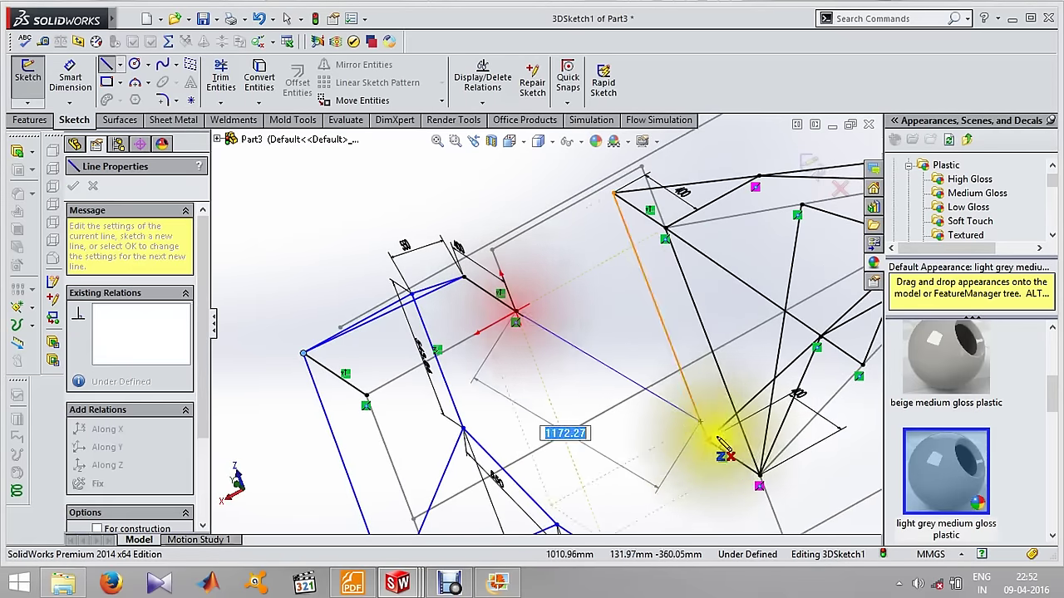
{"action": "left_click", "coordinate": [760, 478]}
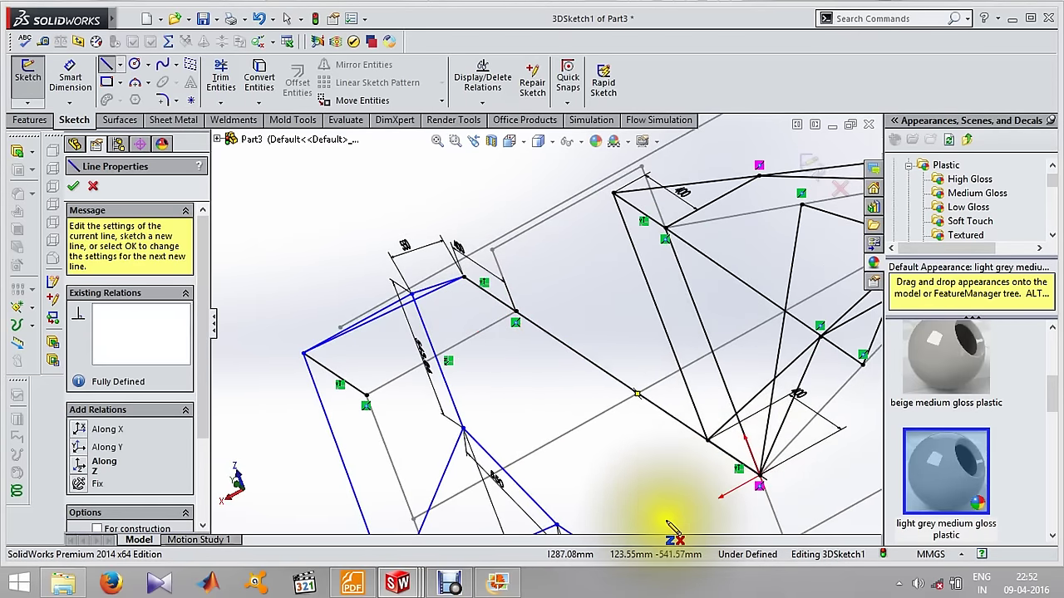
{"action": "left_click", "coordinate": [665, 233]}
{"action": "scroll", "coordinate": [622, 405], "scroll_direction": "up", "scroll_amount": 3}
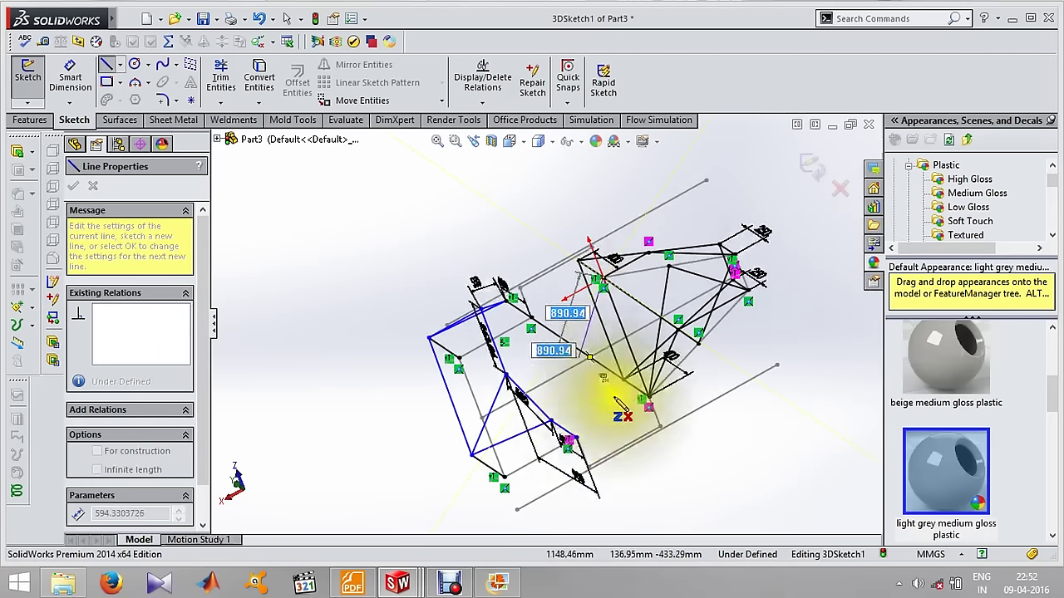
{"action": "left_click", "coordinate": [570, 439]}
{"action": "left_click", "coordinate": [649, 407]}
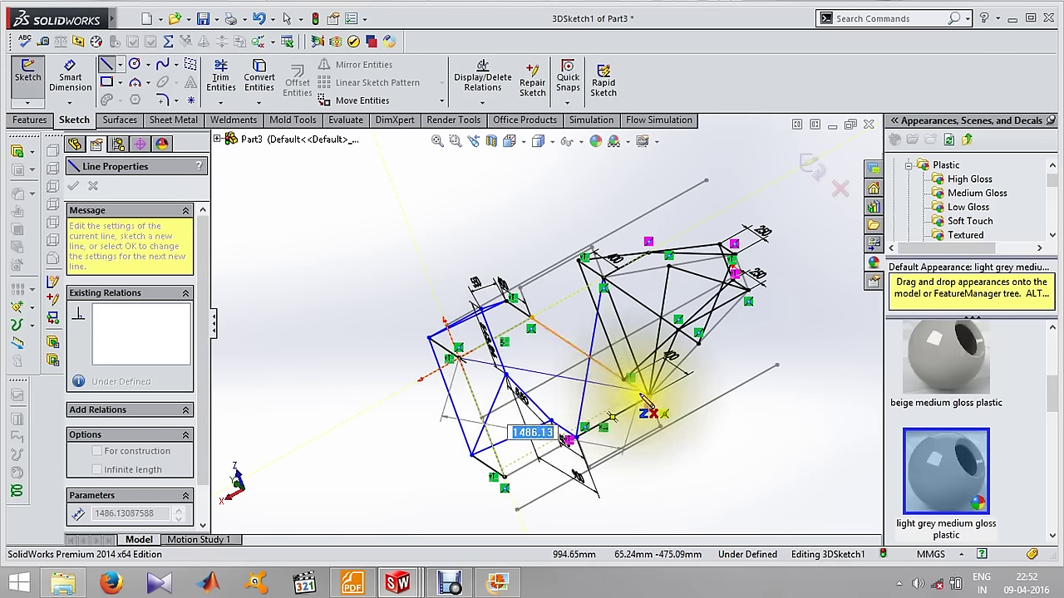
{"action": "left_click", "coordinate": [532, 324]}
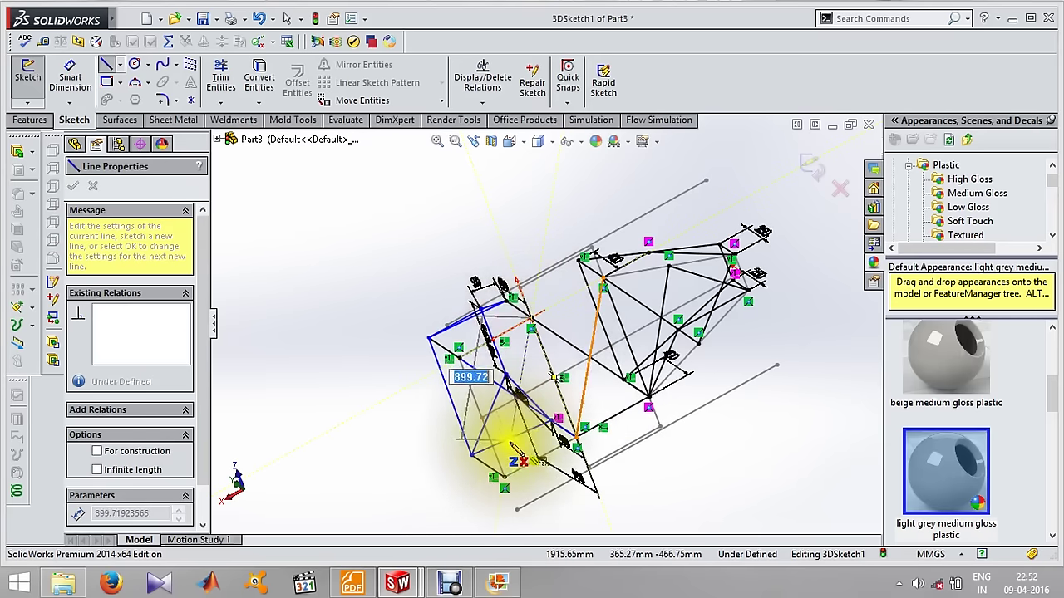
{"action": "left_click", "coordinate": [511, 486]}
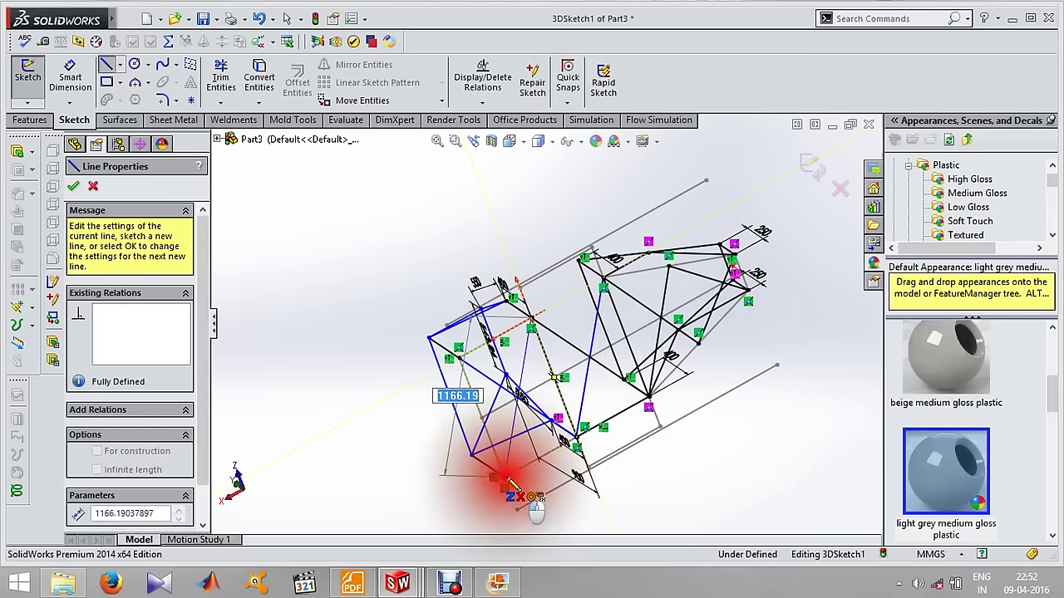
Draw roughly 599 mm members along X and a line up to the top corner.
{"action": "left_click", "coordinate": [536, 321]}
{"action": "left_click", "coordinate": [607, 282]}
{"action": "middle_click_drag", "start_coordinate": [613, 271], "coordinate": [551, 230]}
{"action": "scroll", "coordinate": [532, 309], "scroll_direction": "down", "scroll_amount": 3}
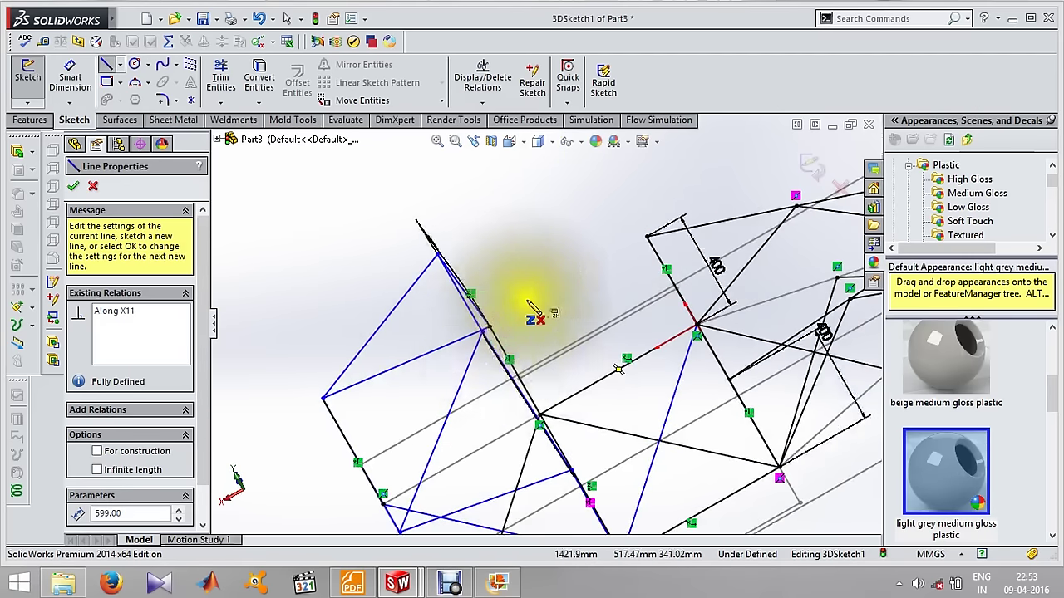
{"action": "left_click", "coordinate": [489, 331]}
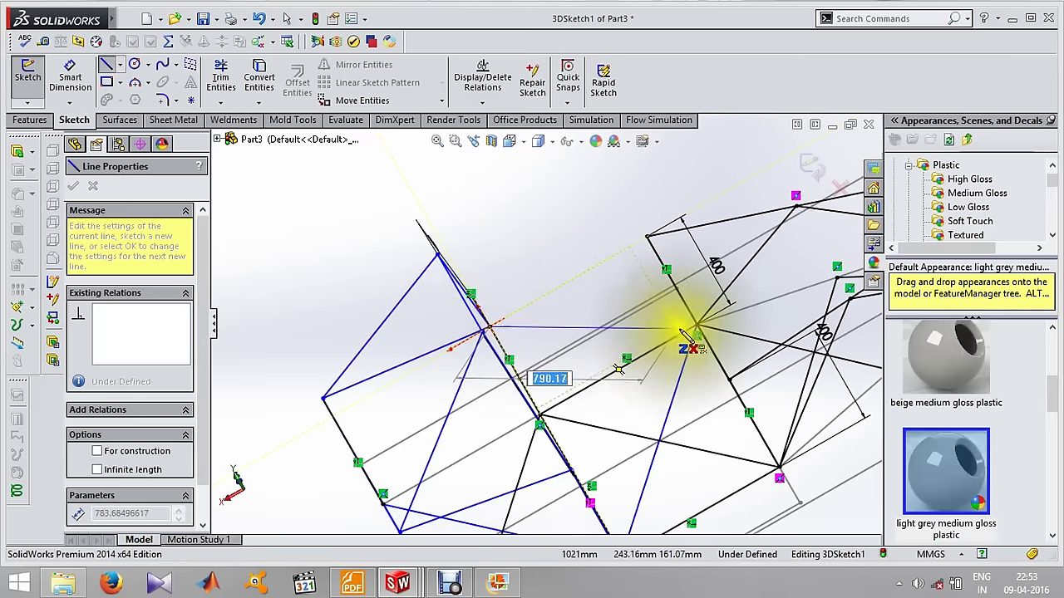
{"action": "left_click", "coordinate": [646, 238]}
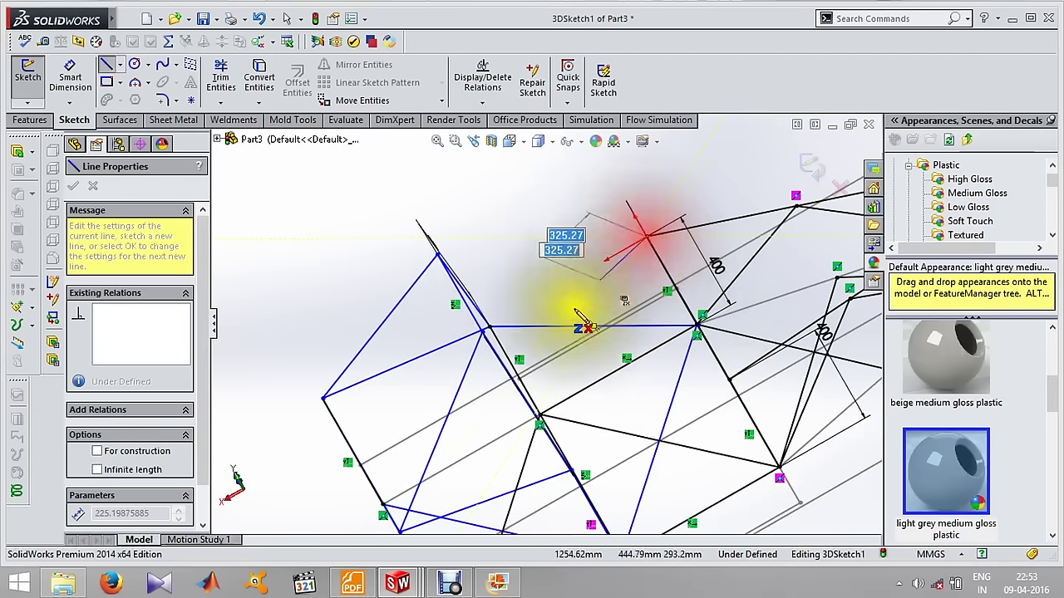
{"action": "left_click", "coordinate": [540, 420]}
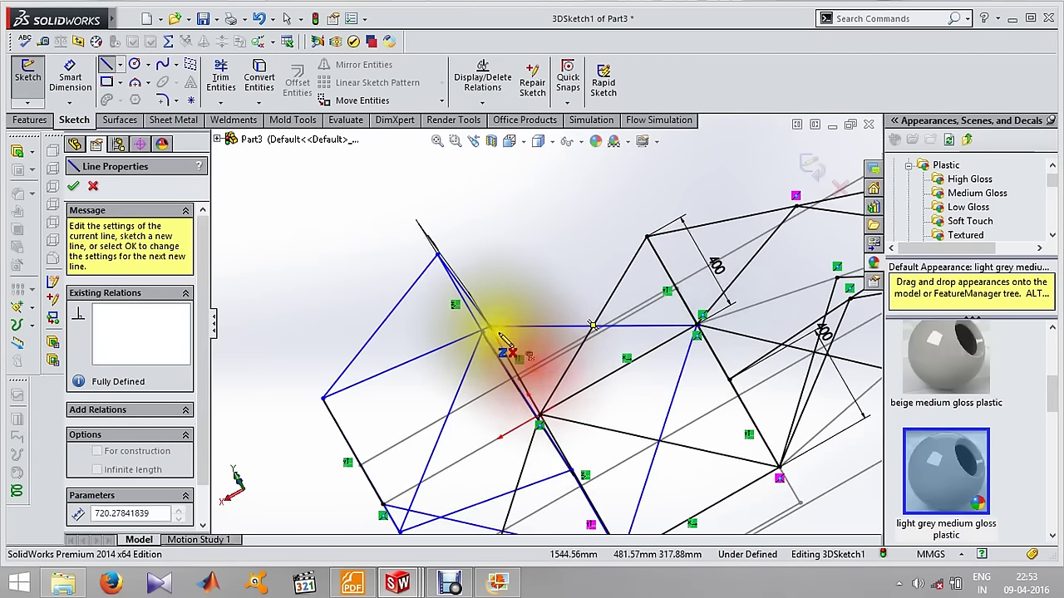
{"action": "left_click", "coordinate": [643, 236]}
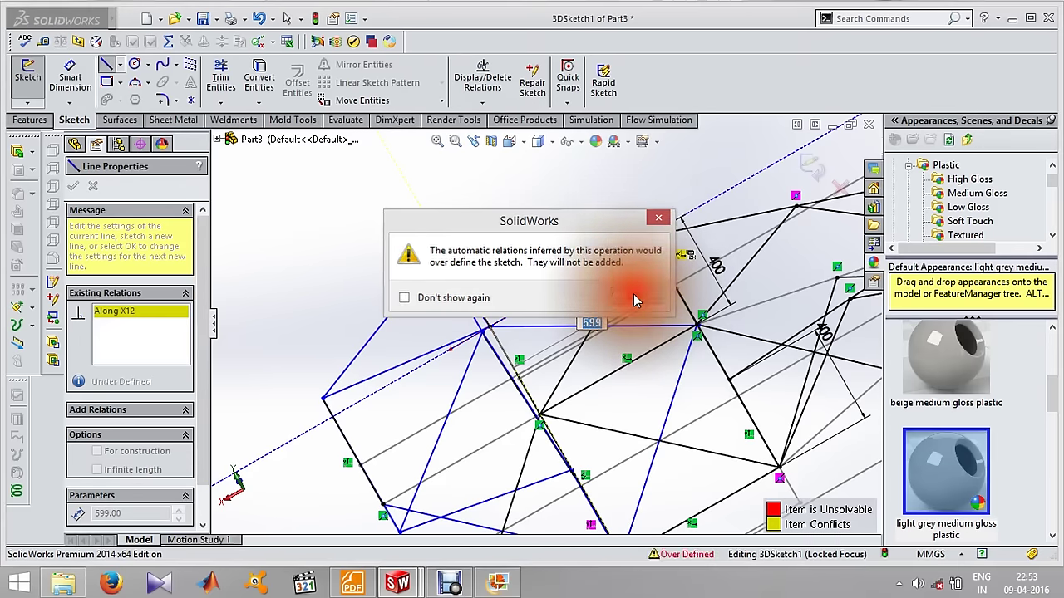
Accept the over-define warning, tie the upper frame corner to the lower vertex, and stop drawing lines.
{"action": "left_click", "coordinate": [635, 295]}
{"action": "middle_click_drag", "start_coordinate": [635, 296], "coordinate": [635, 237]}
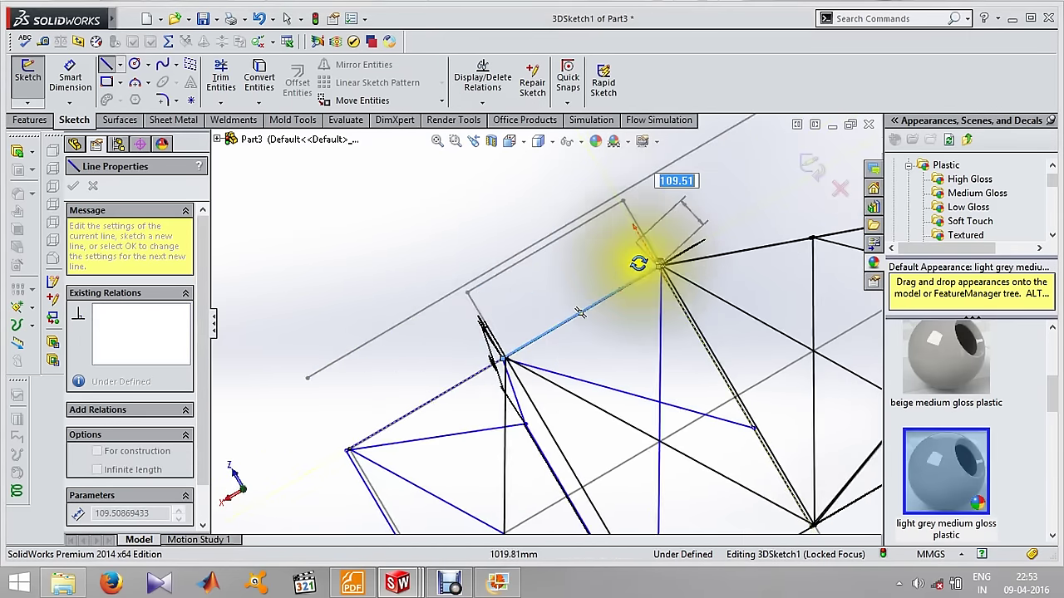
{"action": "left_click", "coordinate": [621, 207]}
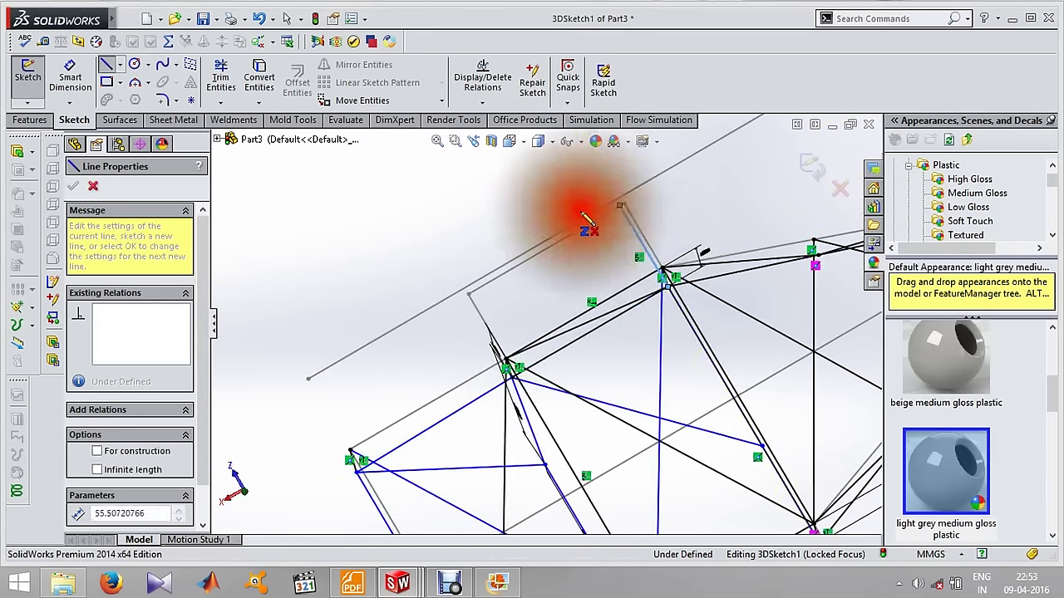
{"action": "left_click", "coordinate": [467, 294]}
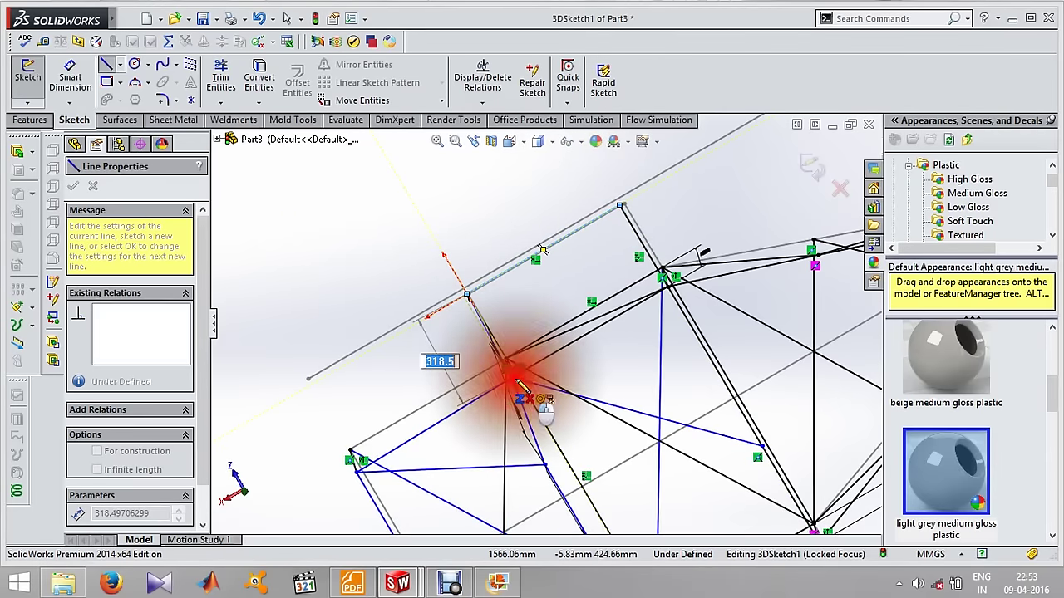
{"action": "mouse_move", "coordinate": [517, 384]}
{"action": "middle_mouse_down"}
{"action": "mouse_move", "coordinate": [536, 263]}
{"action": "mouse_move", "coordinate": [504, 192]}
{"action": "mouse_move", "coordinate": [470, 165]}
{"action": "mouse_move", "coordinate": [467, 247]}
{"action": "middle_mouse_up"}
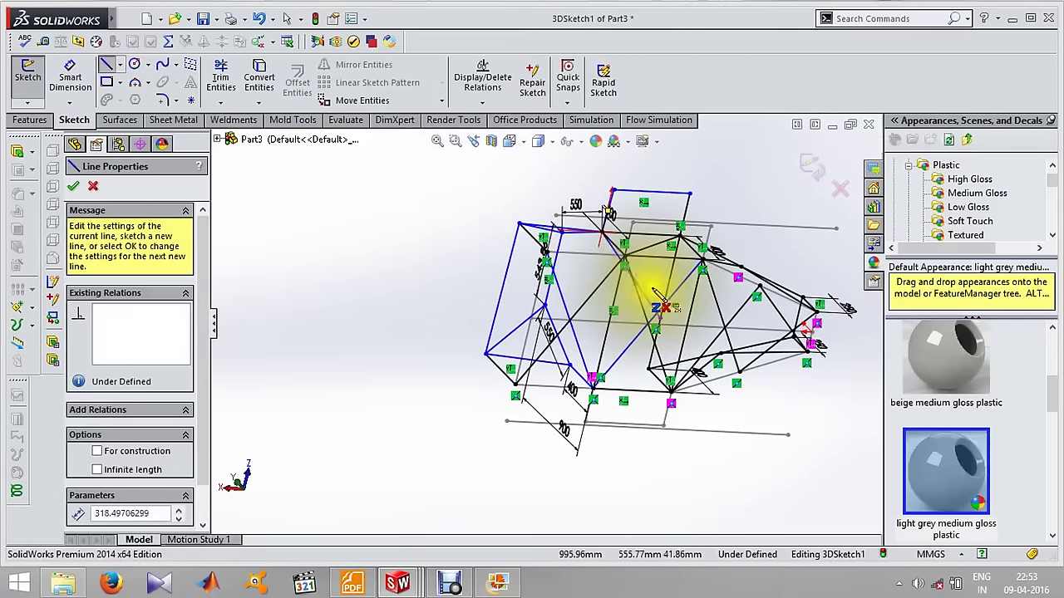
{"action": "mouse_move", "coordinate": [654, 292]}
{"action": "middle_mouse_down"}
{"action": "mouse_move", "coordinate": [665, 249]}
{"action": "mouse_move", "coordinate": [684, 238]}
{"action": "mouse_move", "coordinate": [661, 272]}
{"action": "middle_mouse_up"}
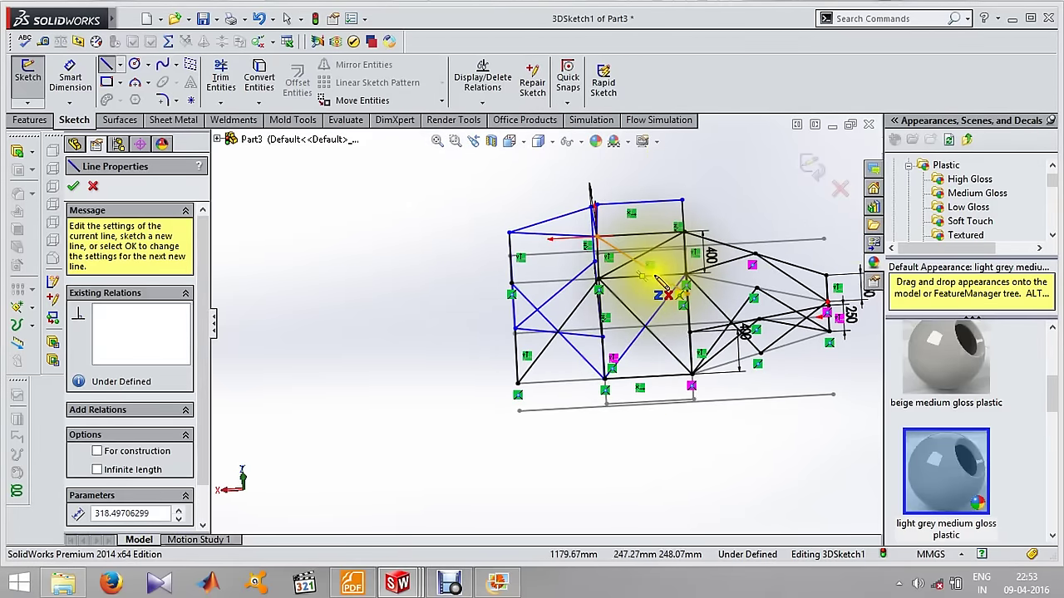
{"action": "left_click", "coordinate": [649, 275]}
{"action": "double_click", "coordinate": [702, 337]}
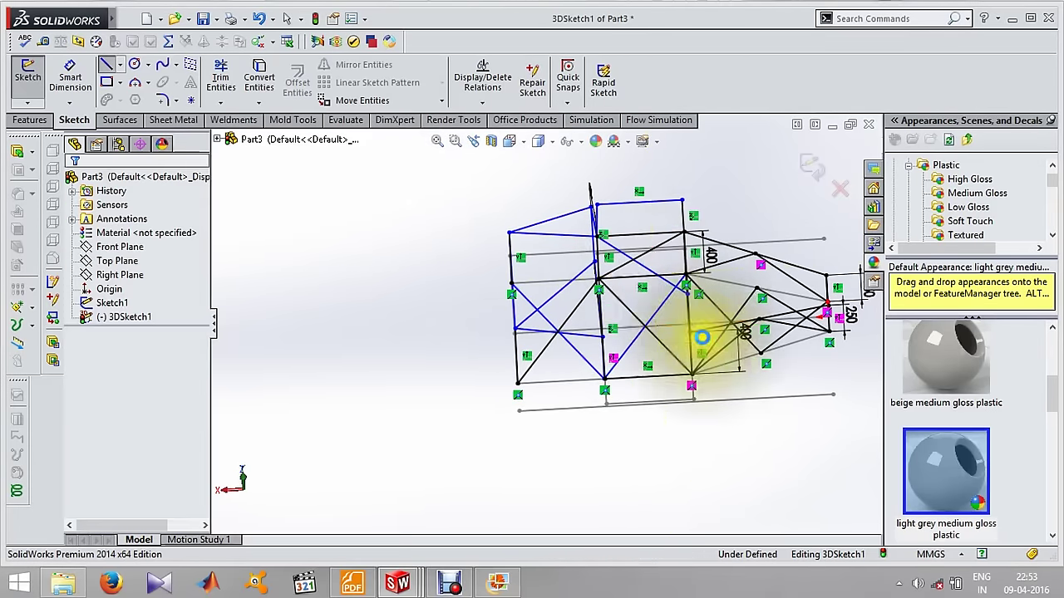
Draw a cross member between two opposite frame vertices.
{"action": "left_click", "coordinate": [651, 277]}
{"action": "middle_click_drag", "start_coordinate": [651, 283], "coordinate": [623, 247]}
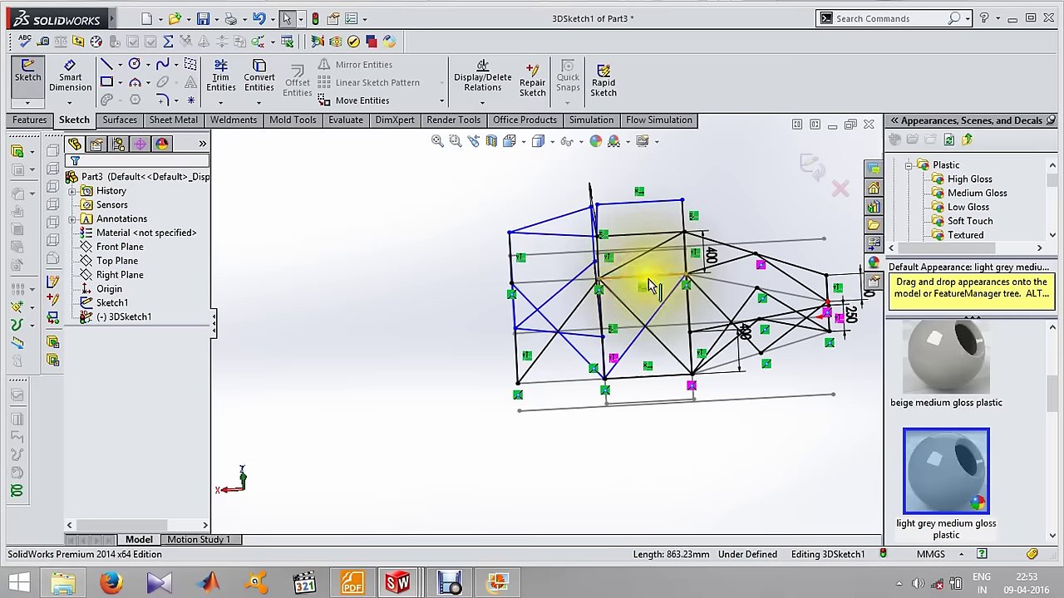
{"action": "scroll", "coordinate": [622, 247], "scroll_direction": "down", "scroll_amount": 3}
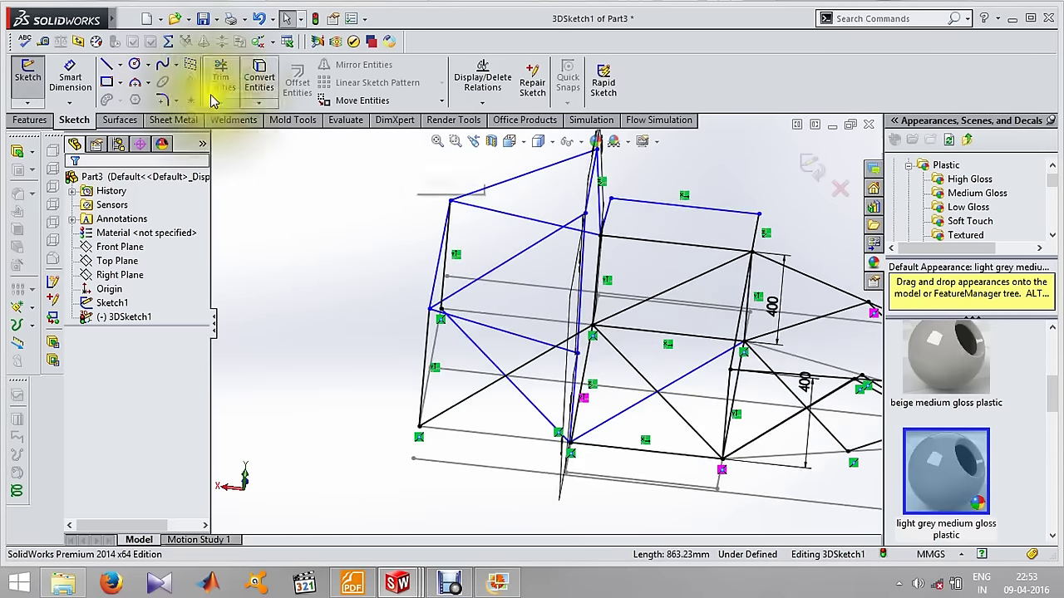
{"action": "left_click", "coordinate": [108, 67]}
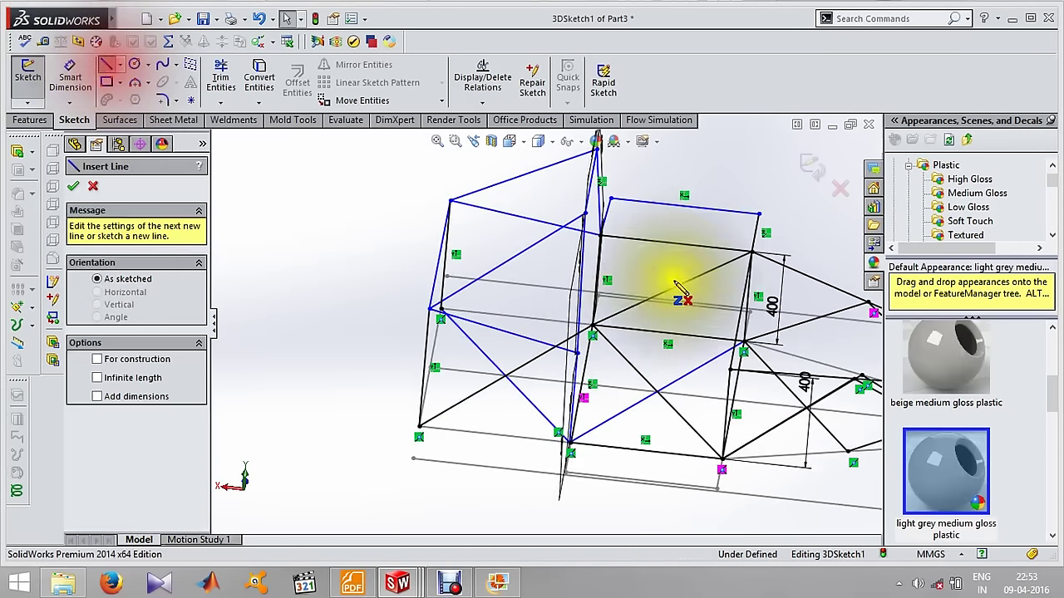
{"action": "left_click", "coordinate": [599, 236]}
{"action": "middle_click_drag", "start_coordinate": [745, 328], "coordinate": [742, 347]}
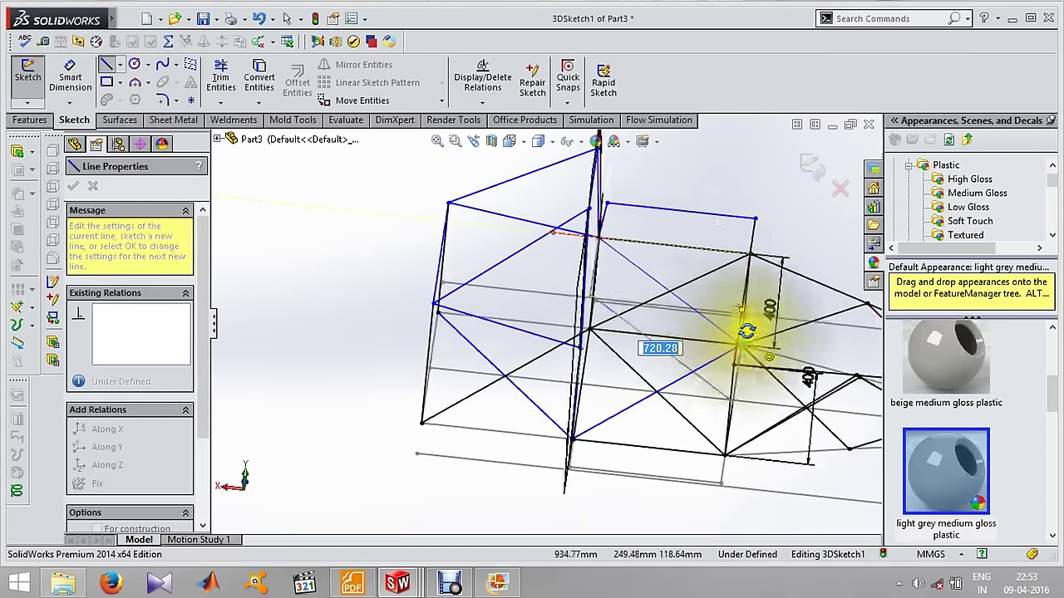
{"action": "left_click", "coordinate": [731, 367]}
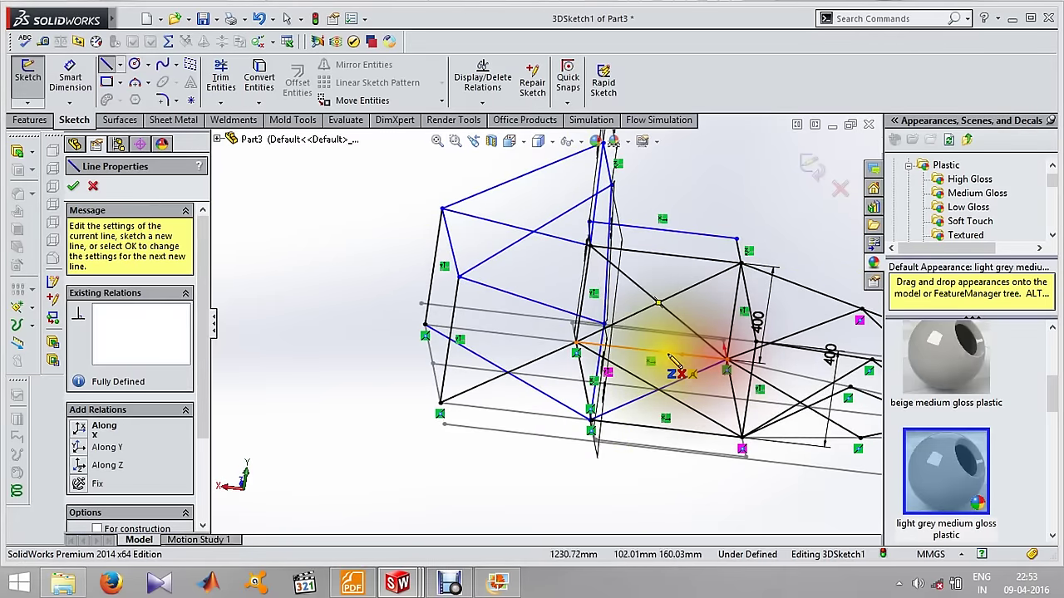
{"action": "mouse_move", "coordinate": [676, 356]}
{"action": "middle_mouse_down"}
{"action": "mouse_move", "coordinate": [606, 344]}
{"action": "mouse_move", "coordinate": [724, 308]}
{"action": "mouse_move", "coordinate": [654, 348]}
{"action": "mouse_move", "coordinate": [640, 311]}
{"action": "mouse_move", "coordinate": [679, 372]}
{"action": "middle_mouse_up"}
Add short outrigger lines from a frame corner, accepting the over-define warning.
{"action": "left_click", "coordinate": [711, 394]}
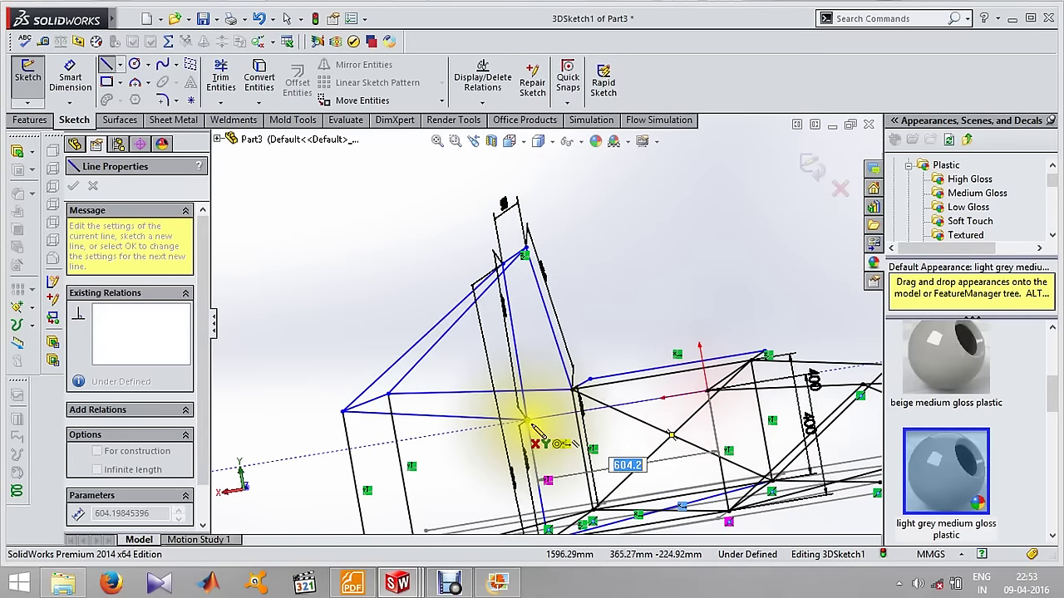
{"action": "left_click", "coordinate": [527, 423]}
{"action": "left_click", "coordinate": [637, 294]}
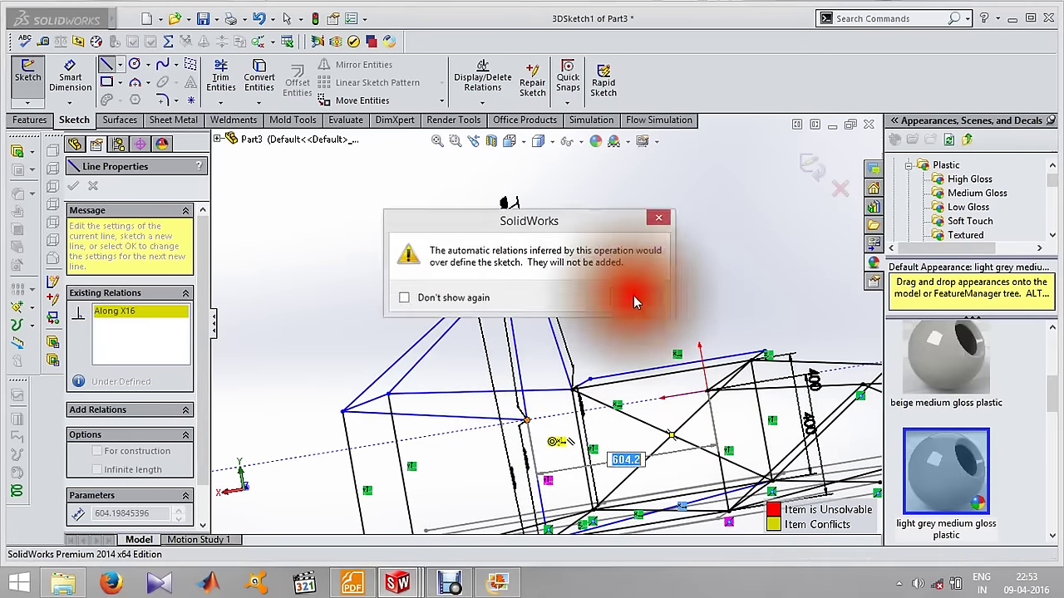
{"action": "mouse_move", "coordinate": [637, 294]}
{"action": "middle_mouse_down"}
{"action": "mouse_move", "coordinate": [553, 513]}
{"action": "mouse_move", "coordinate": [636, 373]}
{"action": "middle_mouse_up"}
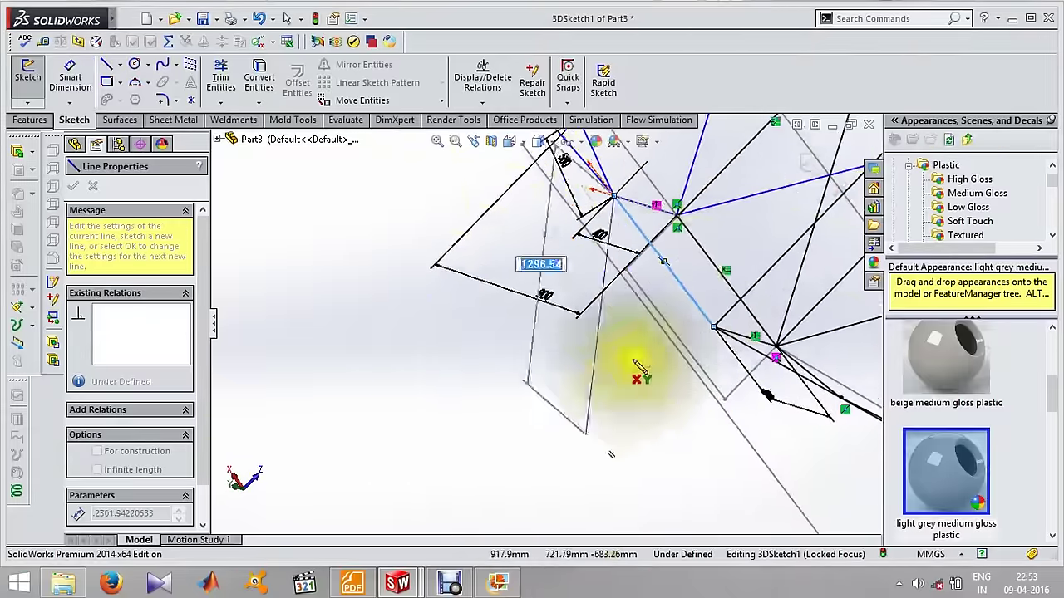
{"action": "mouse_move", "coordinate": [600, 333]}
{"action": "middle_mouse_down"}
{"action": "mouse_move", "coordinate": [600, 316]}
{"action": "mouse_move", "coordinate": [612, 333]}
{"action": "middle_mouse_up"}
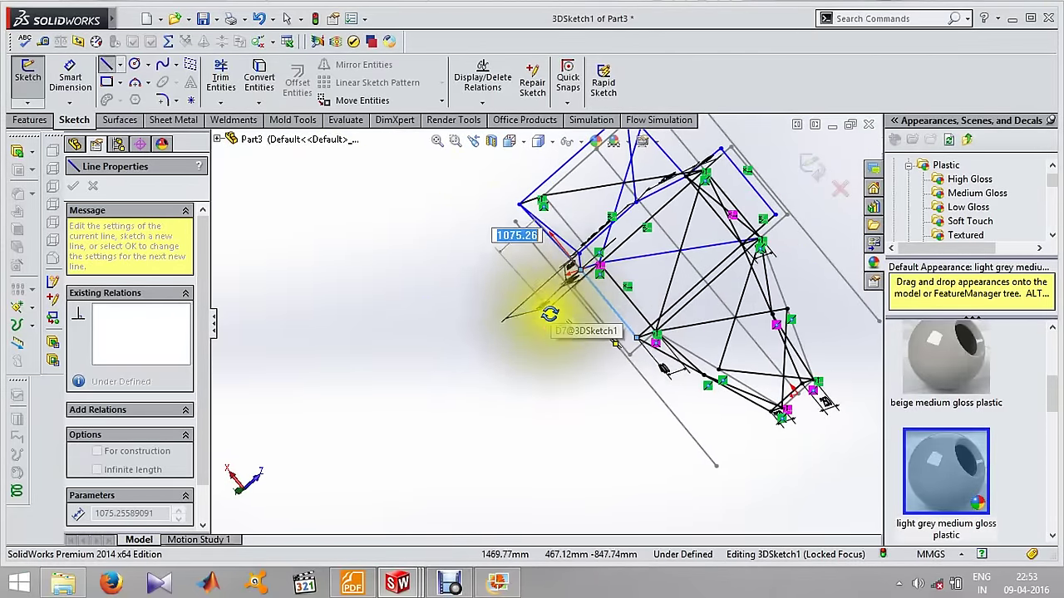
{"action": "mouse_move", "coordinate": [550, 314]}
{"action": "middle_mouse_down"}
{"action": "mouse_move", "coordinate": [570, 321]}
{"action": "mouse_move", "coordinate": [567, 299]}
{"action": "middle_mouse_up"}
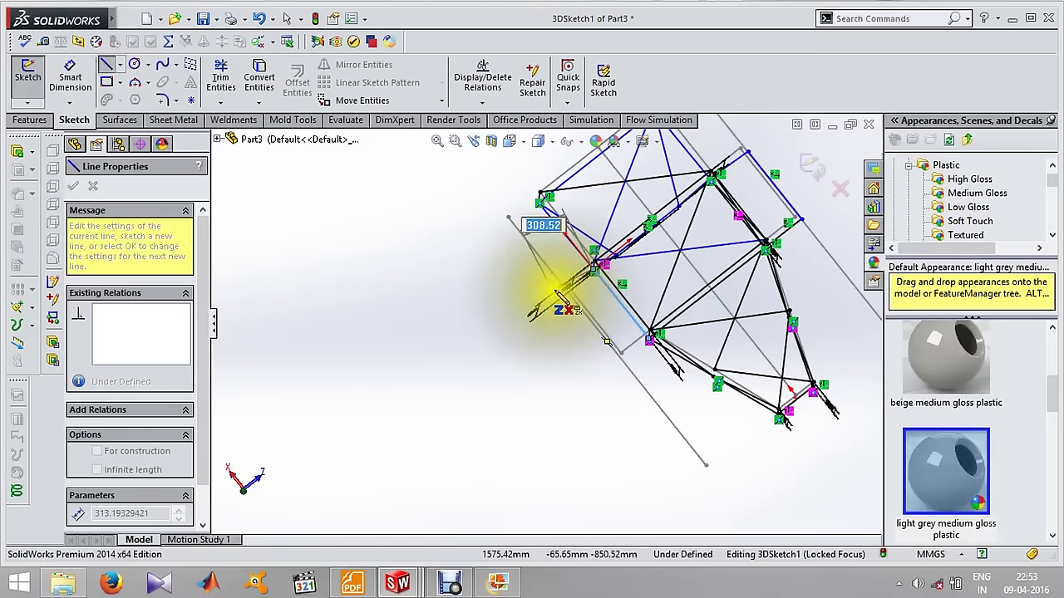
{"action": "left_click", "coordinate": [567, 300]}
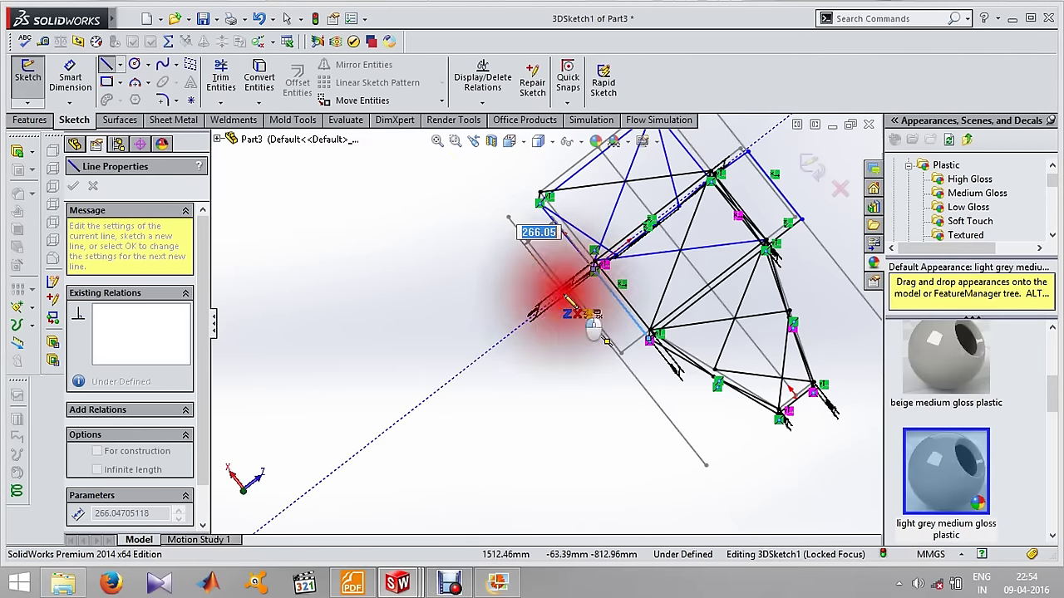
{"action": "left_click", "coordinate": [619, 362]}
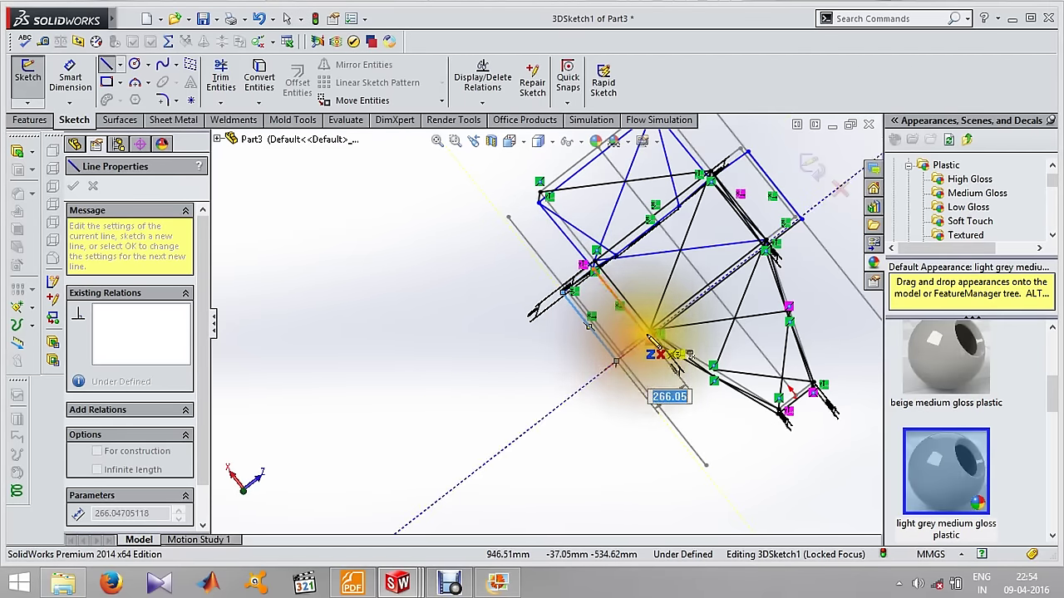
{"action": "left_click", "coordinate": [650, 335]}
{"action": "mouse_move", "coordinate": [617, 379]}
{"action": "middle_mouse_down"}
{"action": "mouse_move", "coordinate": [628, 108]}
{"action": "mouse_move", "coordinate": [653, 208]}
{"action": "mouse_move", "coordinate": [562, 285]}
{"action": "mouse_move", "coordinate": [596, 239]}
{"action": "middle_mouse_up"}
Dimension two outrigger lines to 400 mm each.
{"action": "left_click", "coordinate": [64, 66]}
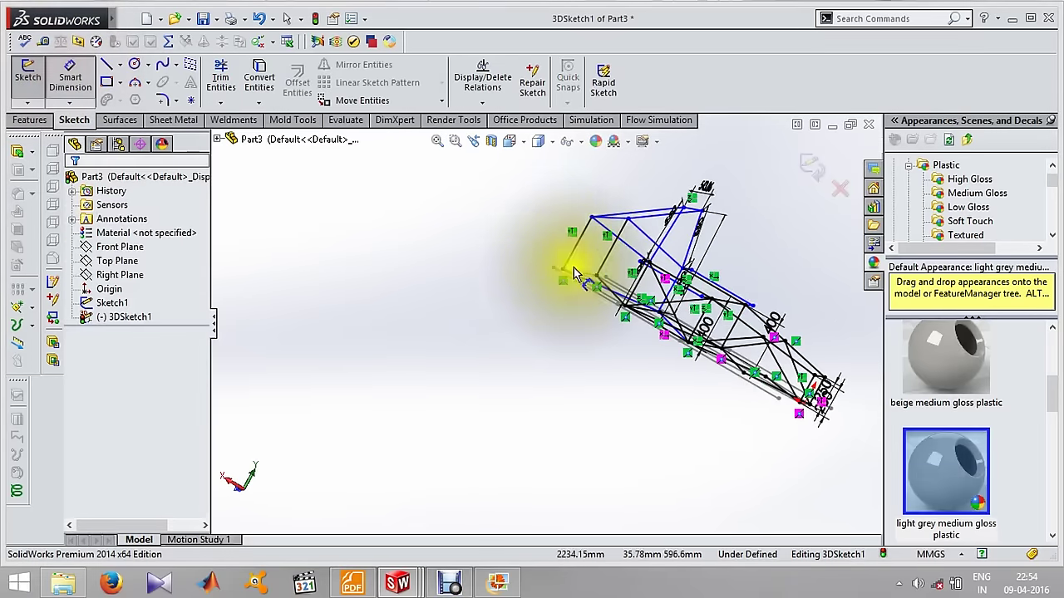
{"action": "scroll", "coordinate": [596, 254], "scroll_direction": "down", "scroll_amount": 3}
{"action": "left_click", "coordinate": [638, 239]}
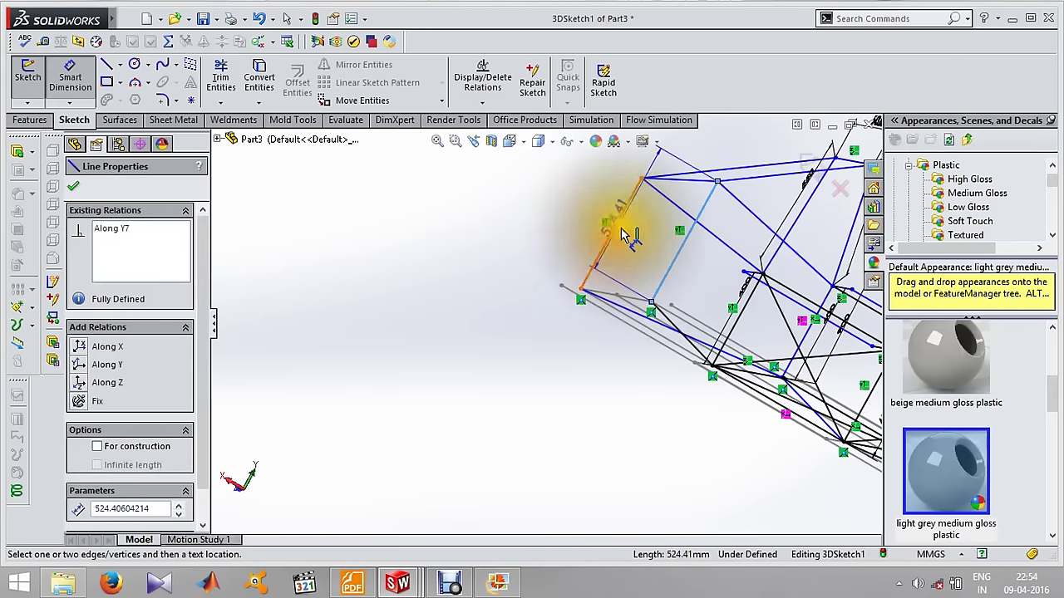
{"action": "left_click", "coordinate": [625, 241]}
{"action": "type", "text": "400"}
{"action": "key", "text": "Return"}
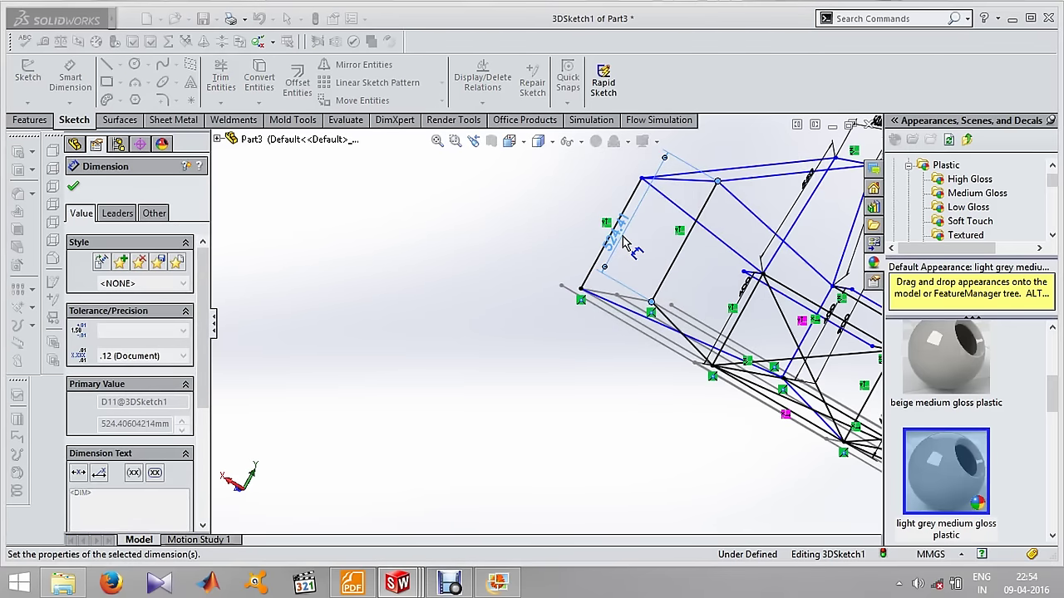
{"action": "left_click", "coordinate": [625, 220]}
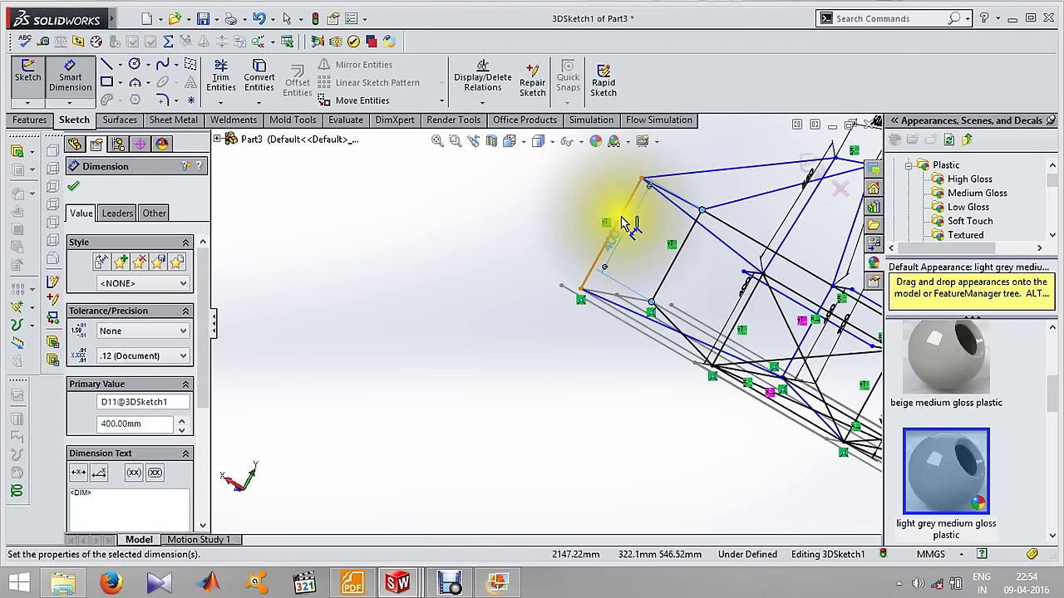
{"action": "left_click", "coordinate": [571, 210]}
{"action": "left_click", "coordinate": [574, 211]}
{"action": "type", "text": "400"}
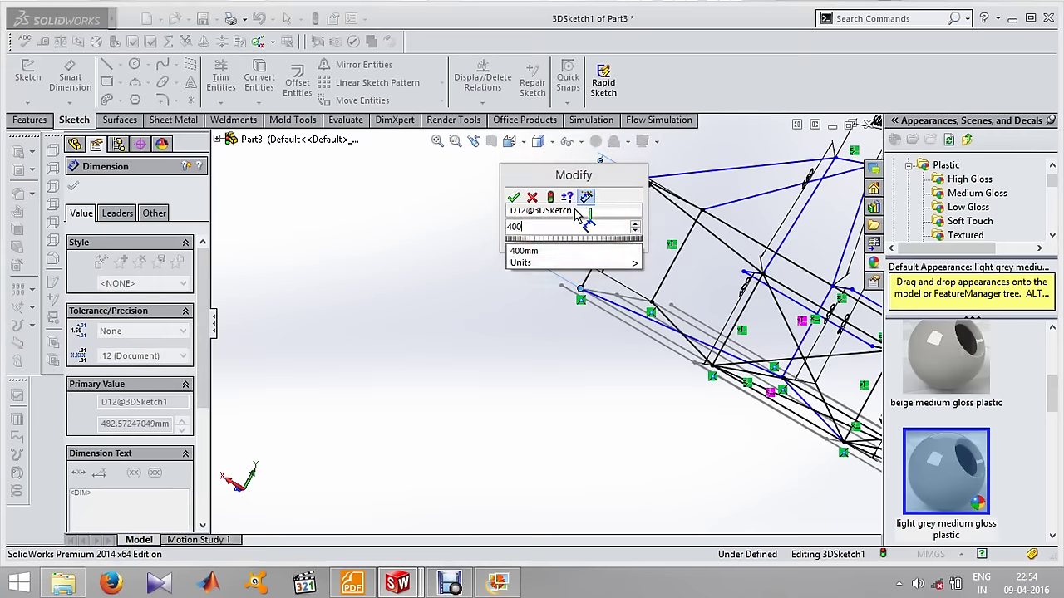
{"action": "key", "text": "Return"}
Dimension the roughly 266 mm line to 250 mm and the blue line to 600 mm.
{"action": "mouse_move", "coordinate": [612, 239]}
{"action": "middle_mouse_down"}
{"action": "mouse_move", "coordinate": [600, 218]}
{"action": "mouse_move", "coordinate": [633, 438]}
{"action": "middle_mouse_up"}
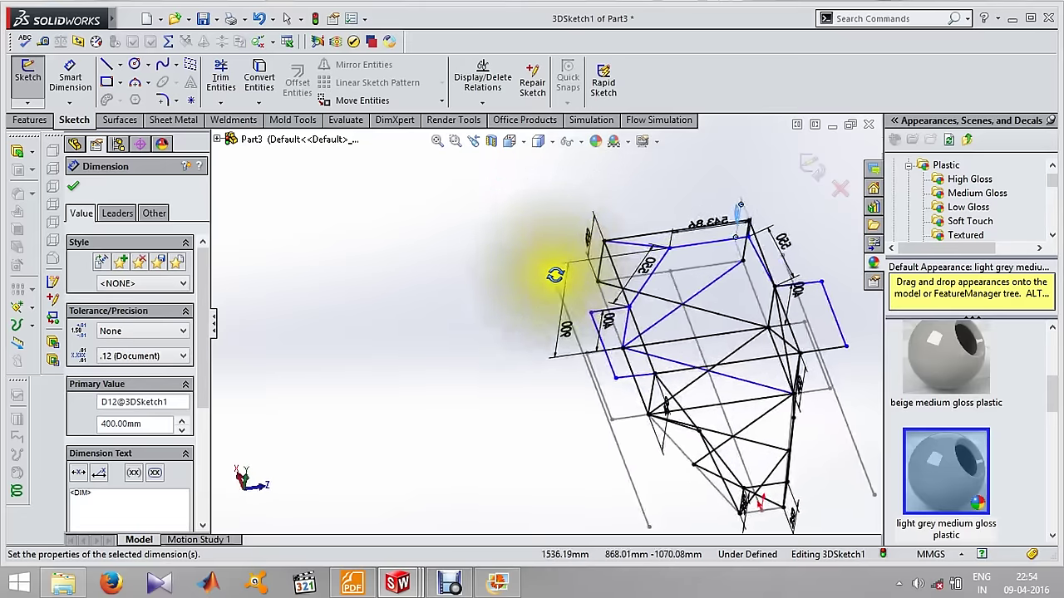
{"action": "left_click", "coordinate": [629, 423]}
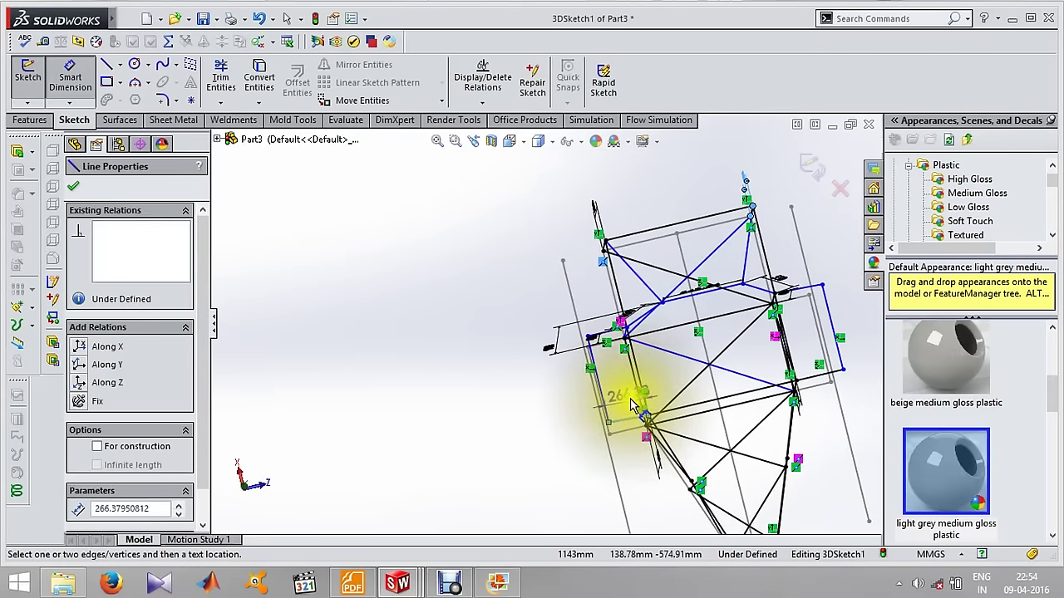
{"action": "left_click", "coordinate": [630, 402]}
{"action": "type", "text": "250"}
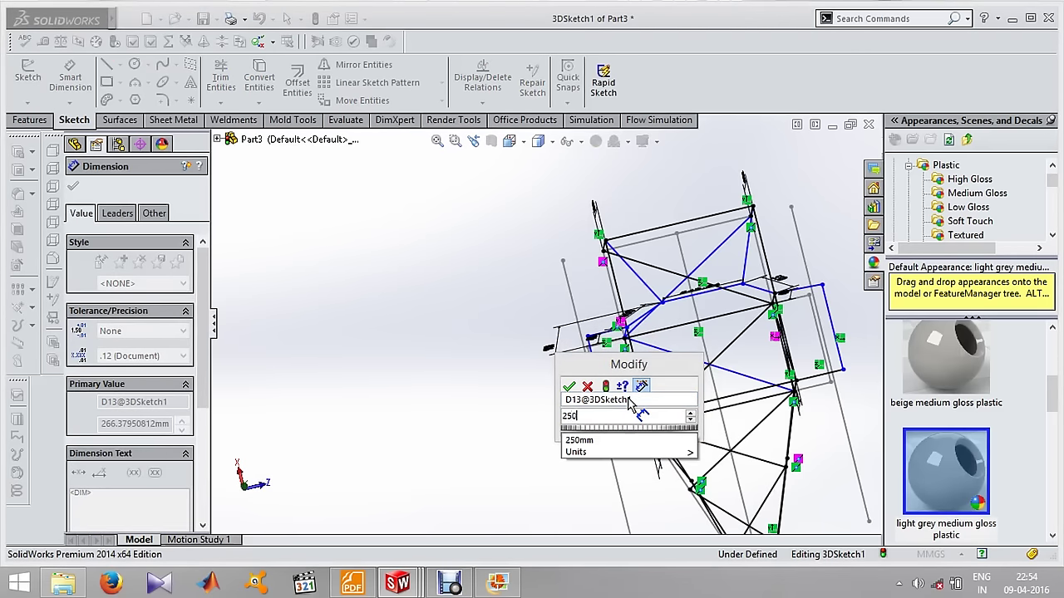
{"action": "key", "text": "Return"}
{"action": "scroll", "coordinate": [615, 374], "scroll_direction": "down", "scroll_amount": 5}
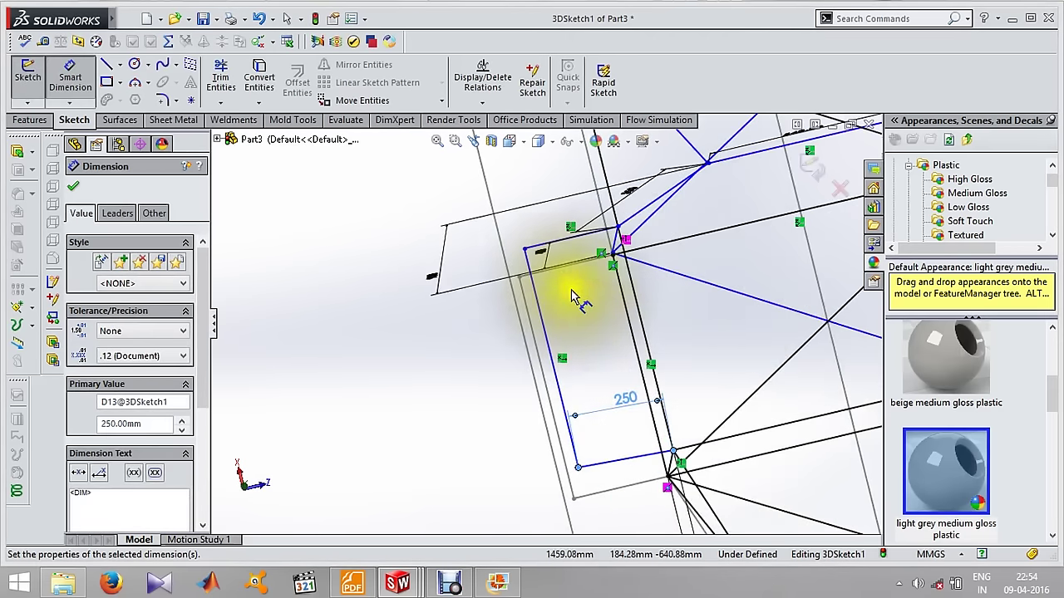
{"action": "left_click", "coordinate": [536, 308]}
{"action": "left_click", "coordinate": [450, 346]}
{"action": "type", "text": "6"}
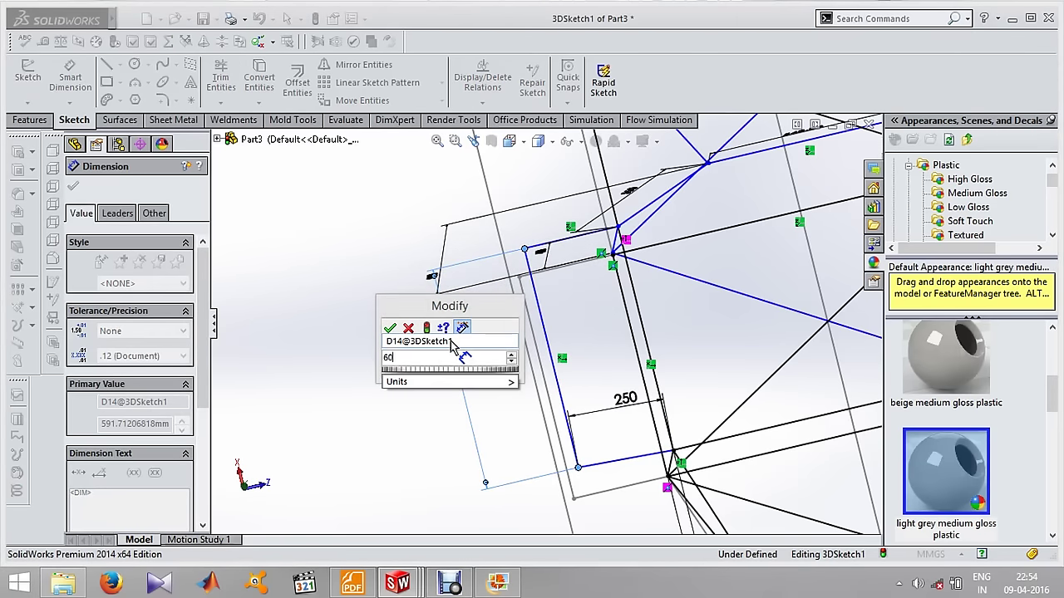
{"action": "type", "text": "0"}
{"action": "key", "text": "Return"}
Dimension the next frame line to 250 mm and its adjacent member to 600 mm.
{"action": "mouse_move", "coordinate": [457, 344]}
{"action": "middle_mouse_down"}
{"action": "mouse_move", "coordinate": [613, 369]}
{"action": "mouse_move", "coordinate": [731, 323]}
{"action": "middle_mouse_up"}
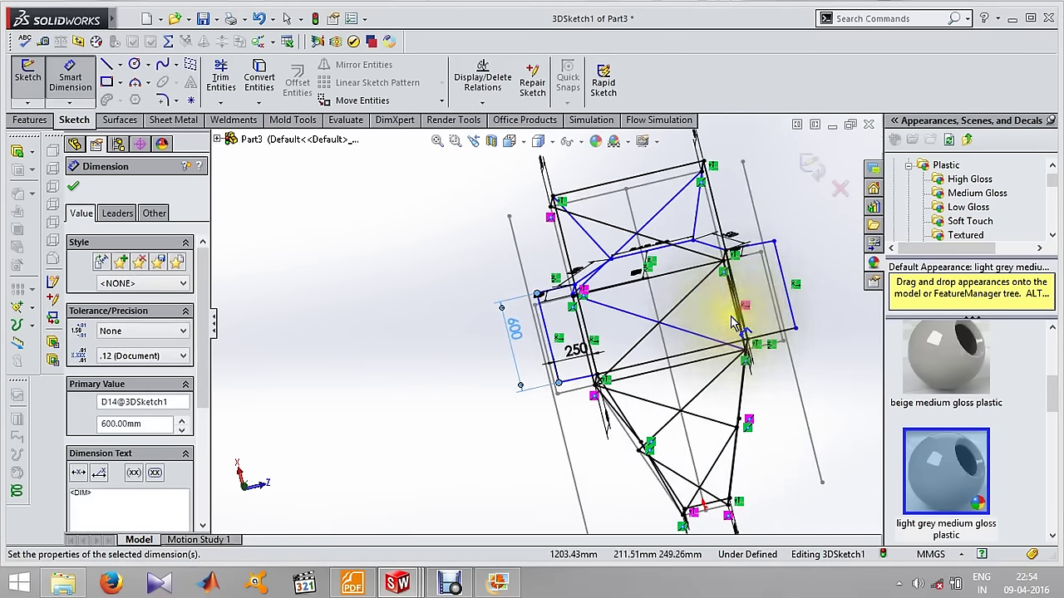
{"action": "scroll", "coordinate": [744, 311], "scroll_direction": "down", "scroll_amount": 2}
{"action": "scroll", "coordinate": [779, 296], "scroll_direction": "down", "scroll_amount": 2}
{"action": "left_click", "coordinate": [675, 306]}
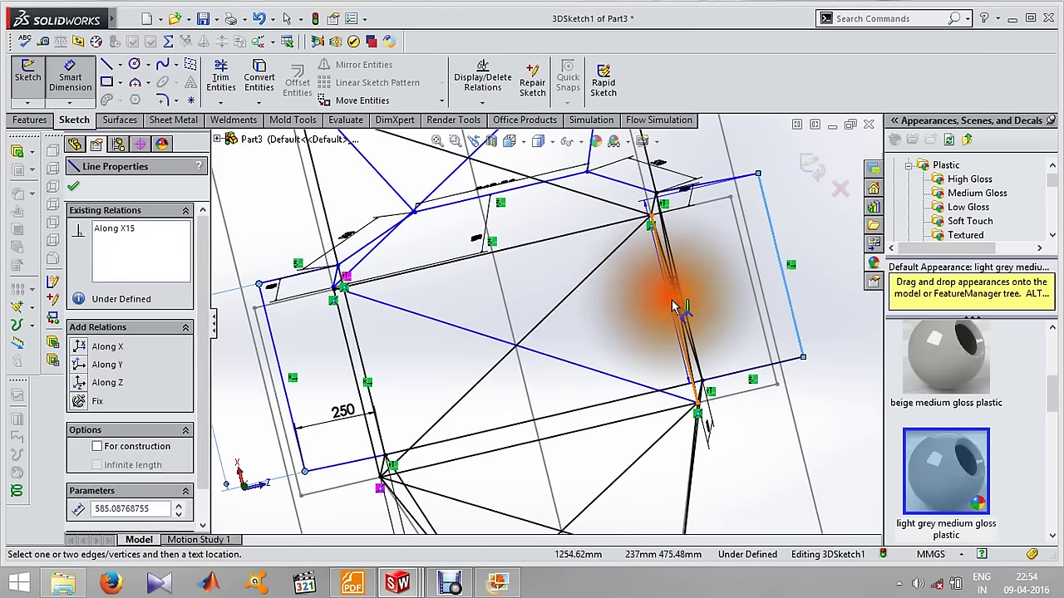
{"action": "left_click", "coordinate": [686, 299]}
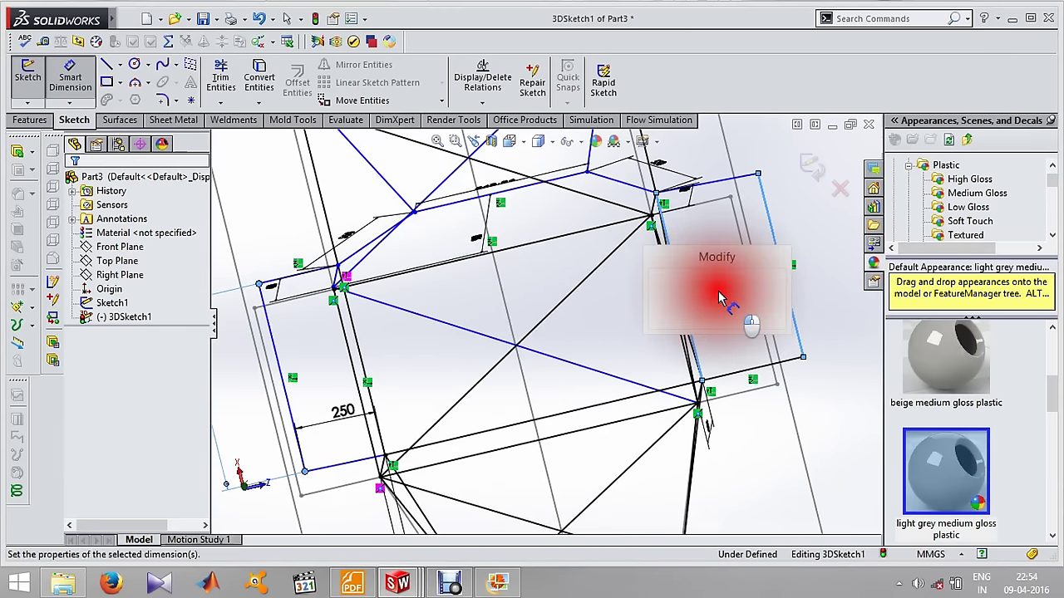
{"action": "type", "text": "250"}
{"action": "key", "text": "Return"}
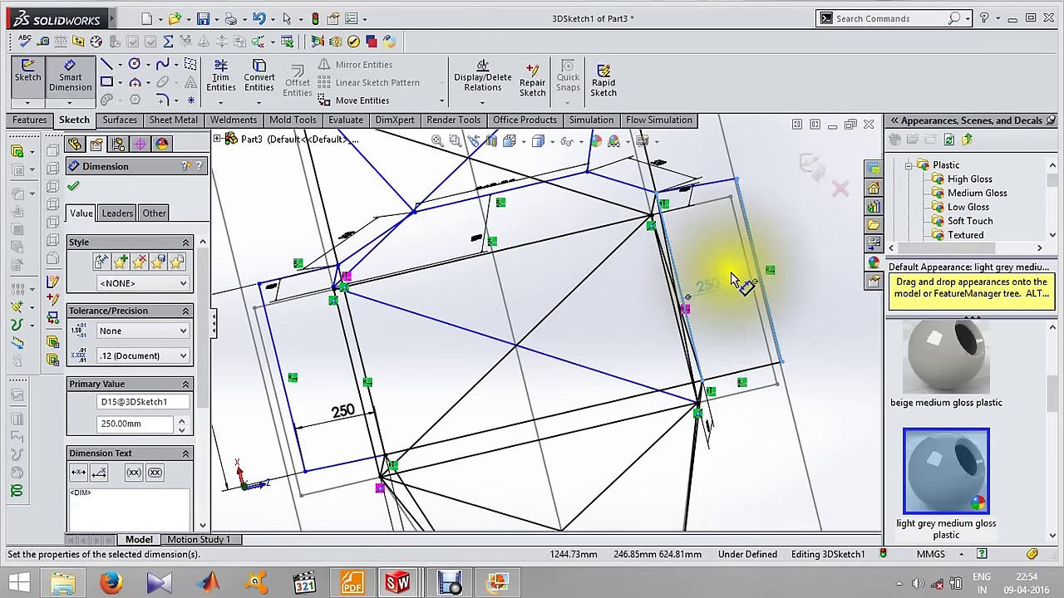
{"action": "middle_click_drag", "start_coordinate": [738, 250], "coordinate": [719, 269]}
{"action": "left_click", "coordinate": [722, 233]}
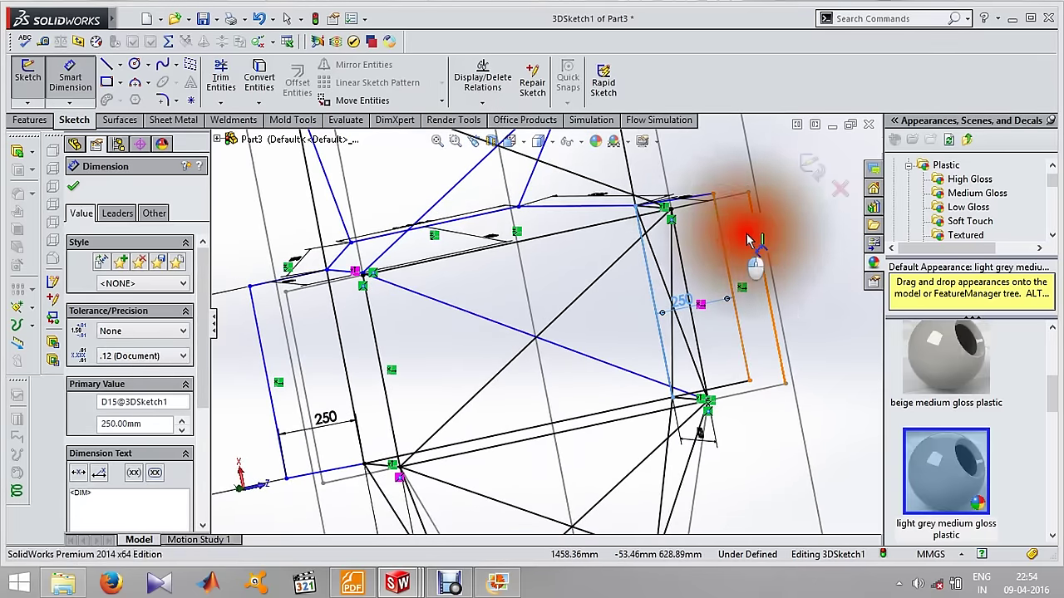
{"action": "left_click", "coordinate": [806, 247]}
{"action": "type", "text": "600"}
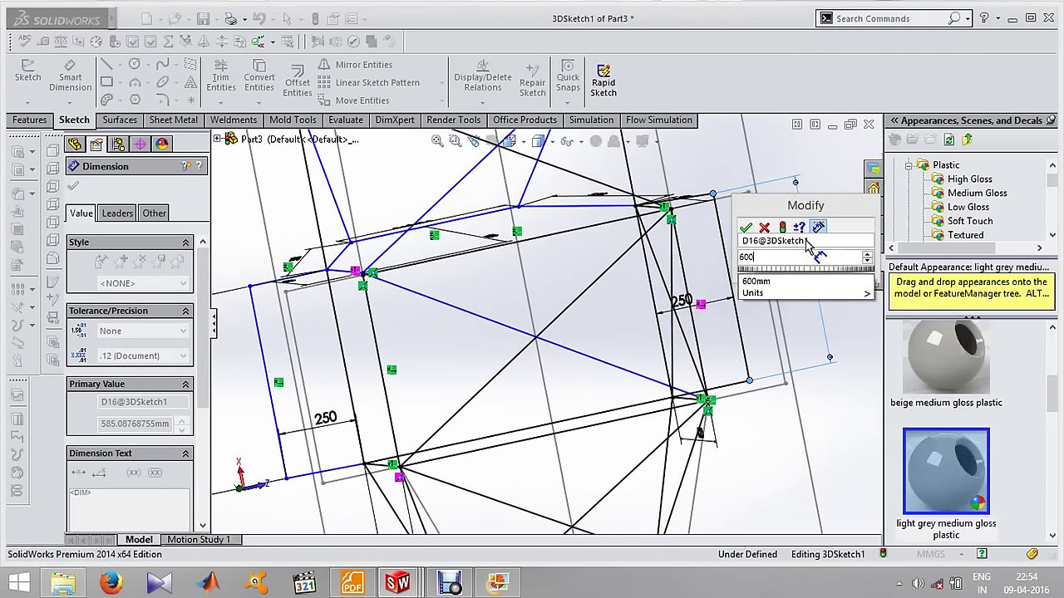
{"action": "key", "text": "Return"}
{"action": "mouse_move", "coordinate": [755, 266]}
{"action": "middle_mouse_down"}
{"action": "mouse_move", "coordinate": [705, 273]}
{"action": "mouse_move", "coordinate": [701, 238]}
{"action": "mouse_move", "coordinate": [674, 398]}
{"action": "mouse_move", "coordinate": [657, 386]}
{"action": "middle_mouse_up"}
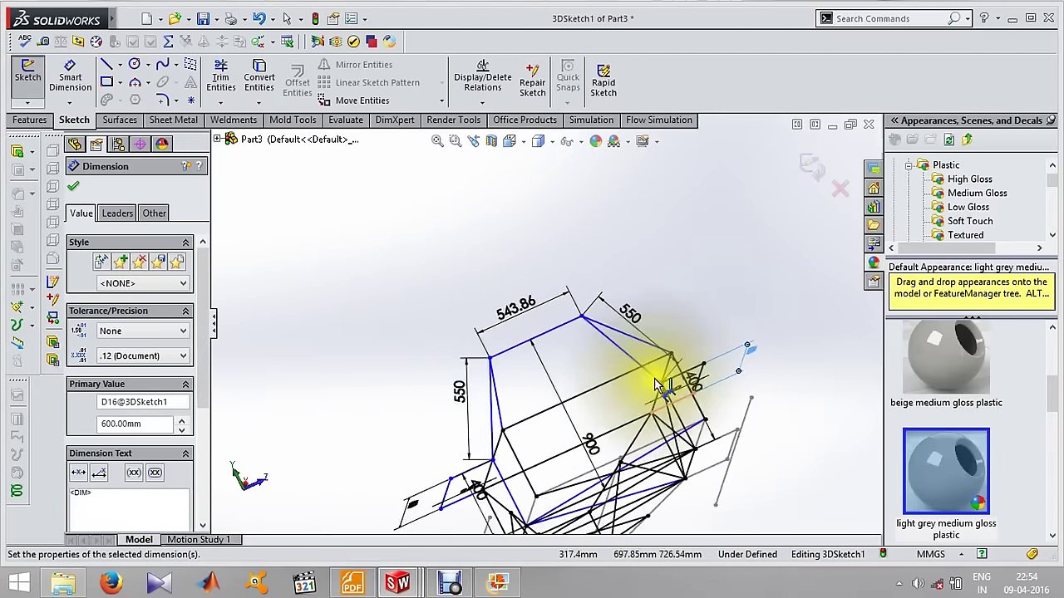
Draw a chain of new lines from the front extension's lower vertex.
{"action": "left_click", "coordinate": [115, 70]}
{"action": "scroll", "coordinate": [665, 403], "scroll_direction": "down", "scroll_amount": 2}
{"action": "scroll", "coordinate": [736, 404], "scroll_direction": "down", "scroll_amount": 2}
{"action": "scroll", "coordinate": [728, 410], "scroll_direction": "down", "scroll_amount": 1}
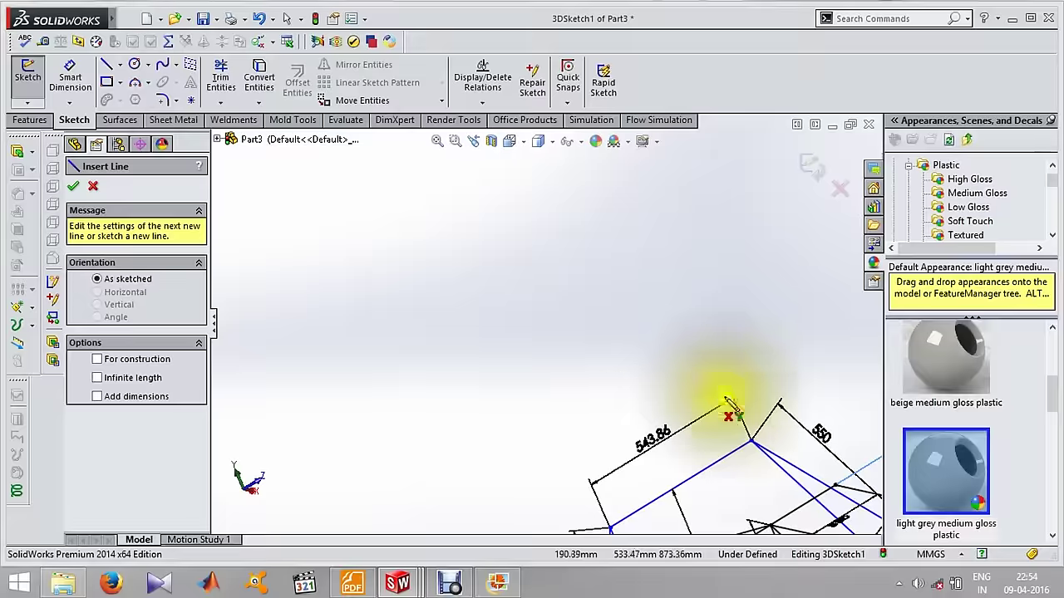
{"action": "scroll", "coordinate": [728, 407], "scroll_direction": "up", "scroll_amount": 3}
{"action": "mouse_move", "coordinate": [713, 511]}
{"action": "middle_mouse_down"}
{"action": "mouse_move", "coordinate": [724, 487]}
{"action": "mouse_move", "coordinate": [660, 427]}
{"action": "mouse_move", "coordinate": [634, 352]}
{"action": "mouse_move", "coordinate": [581, 499]}
{"action": "mouse_move", "coordinate": [527, 527]}
{"action": "mouse_move", "coordinate": [541, 571]}
{"action": "mouse_move", "coordinate": [527, 558]}
{"action": "mouse_move", "coordinate": [494, 448]}
{"action": "middle_mouse_up"}
{"action": "scroll", "coordinate": [495, 449], "scroll_direction": "down", "scroll_amount": 2}
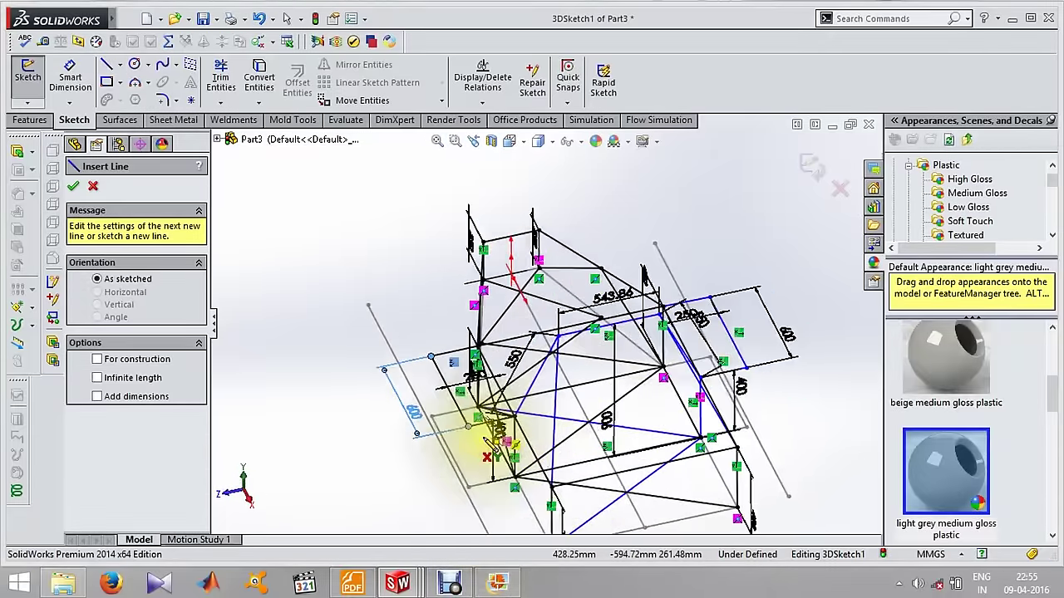
{"action": "scroll", "coordinate": [486, 441], "scroll_direction": "down", "scroll_amount": 2}
{"action": "double_click", "coordinate": [471, 420]}
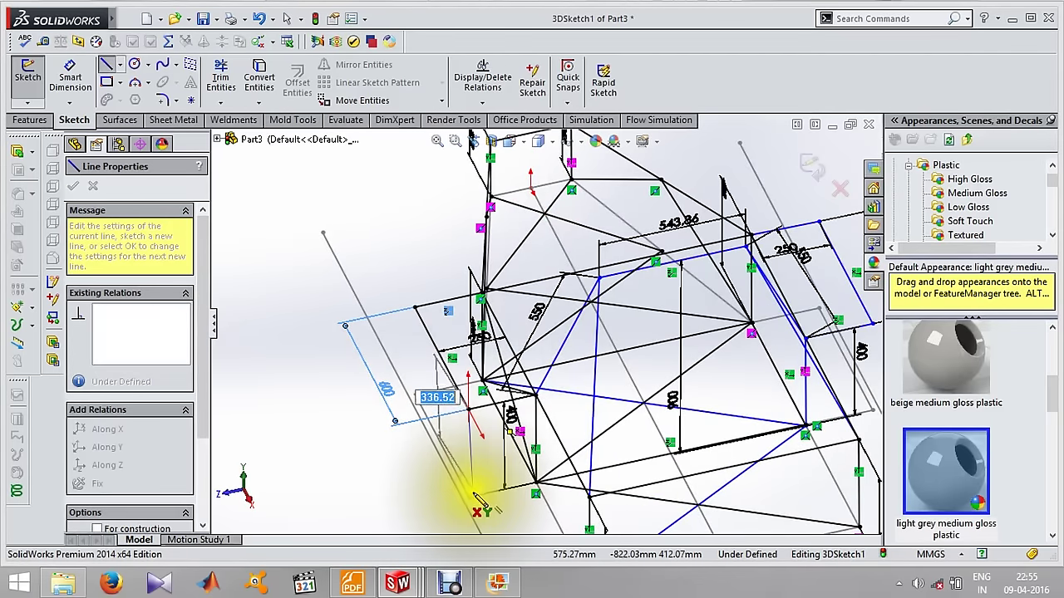
{"action": "left_click", "coordinate": [466, 453]}
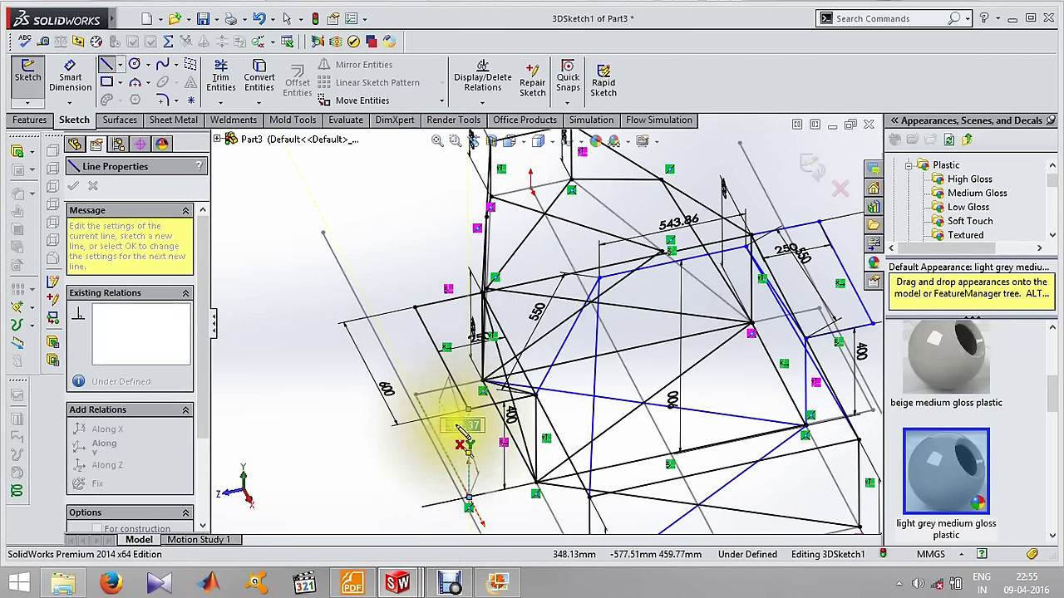
{"action": "key", "text": "Escape"}
Draw another line between two frame vertices, accepting the over-define warning.
{"action": "mouse_move", "coordinate": [463, 440]}
{"action": "middle_mouse_down"}
{"action": "mouse_move", "coordinate": [541, 397]}
{"action": "mouse_move", "coordinate": [605, 397]}
{"action": "mouse_move", "coordinate": [606, 423]}
{"action": "mouse_move", "coordinate": [589, 427]}
{"action": "mouse_move", "coordinate": [606, 398]}
{"action": "middle_mouse_up"}
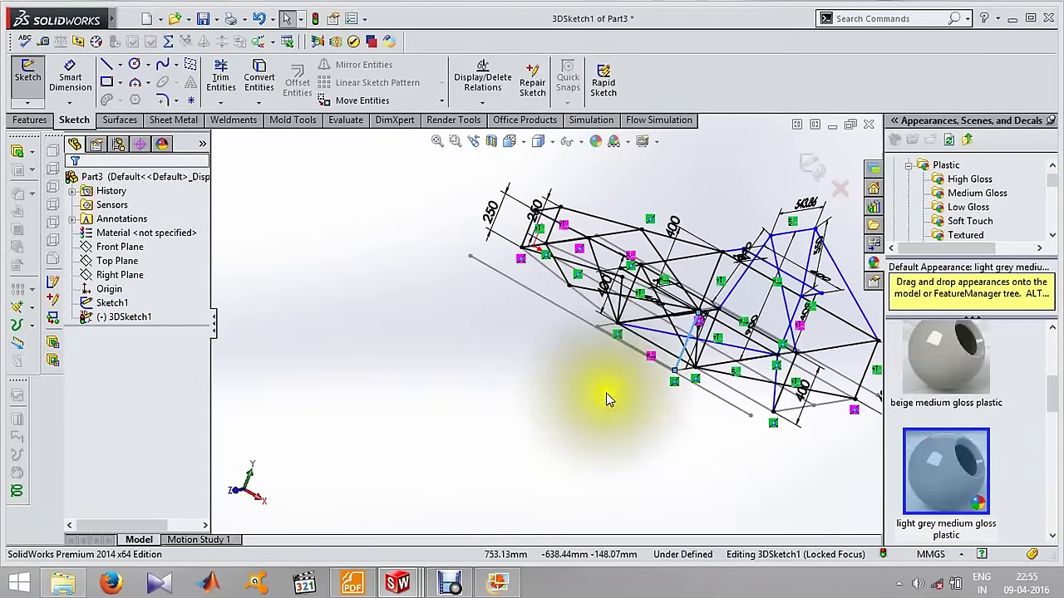
{"action": "scroll", "coordinate": [582, 301], "scroll_direction": "down", "scroll_amount": 2}
{"action": "scroll", "coordinate": [615, 300], "scroll_direction": "down", "scroll_amount": 2}
{"action": "scroll", "coordinate": [619, 308], "scroll_direction": "down", "scroll_amount": 2}
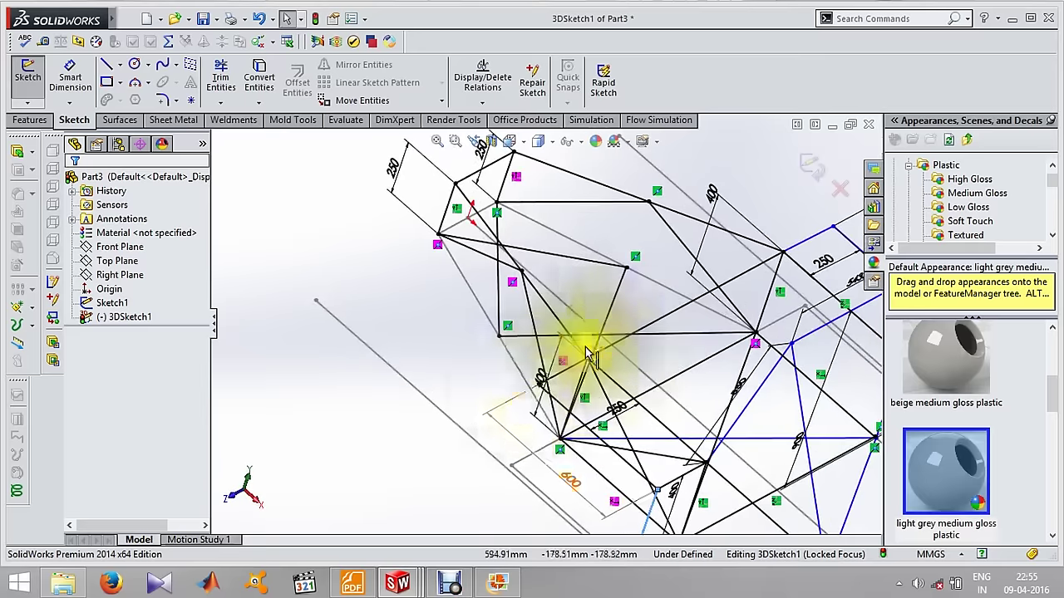
{"action": "left_click", "coordinate": [111, 66]}
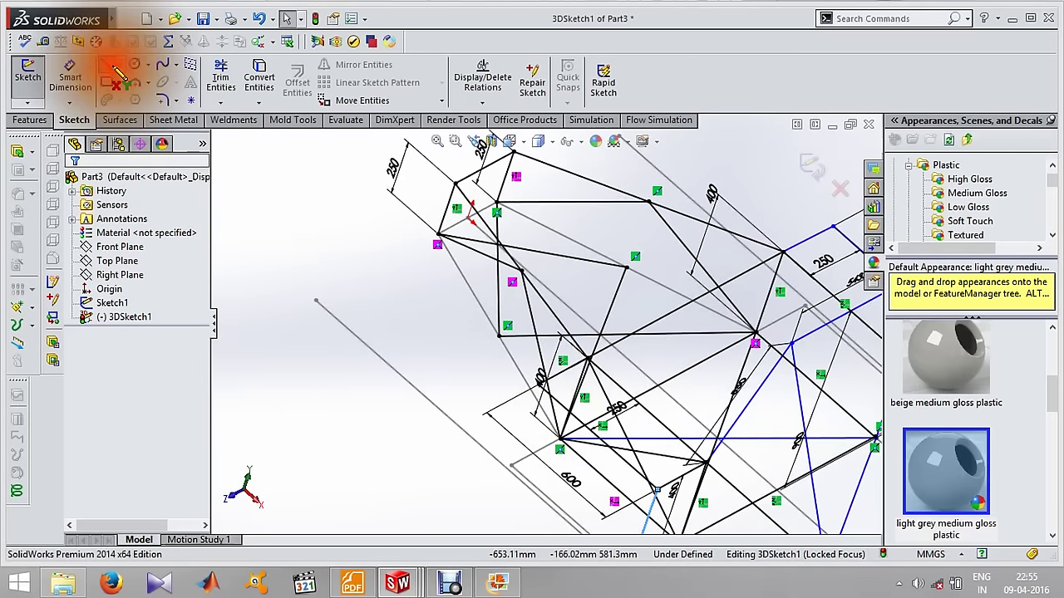
{"action": "left_click", "coordinate": [542, 405]}
{"action": "left_click", "coordinate": [513, 470]}
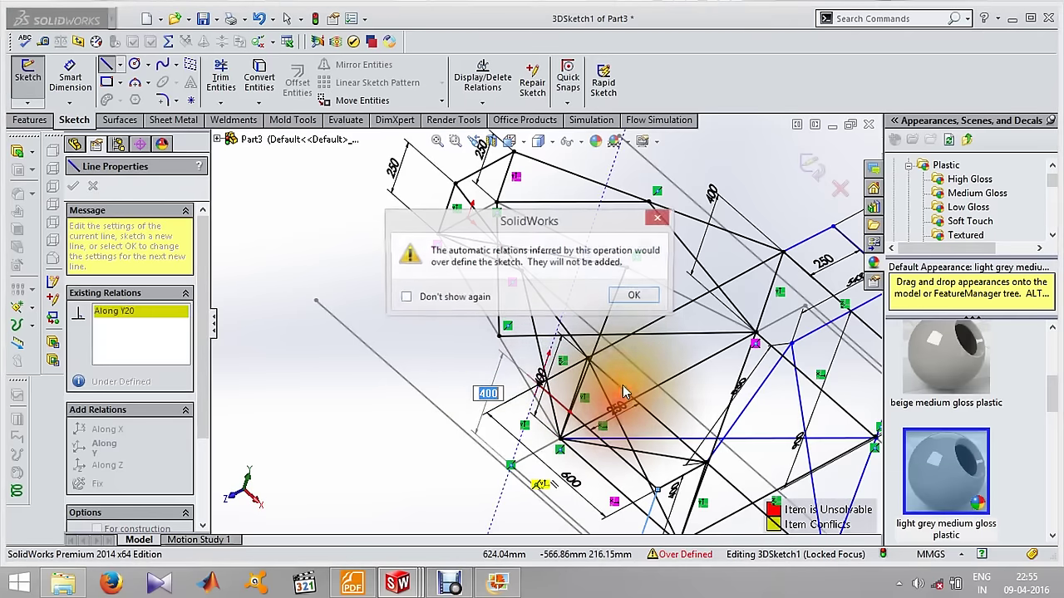
{"action": "left_click", "coordinate": [635, 295]}
{"action": "mouse_move", "coordinate": [711, 331]}
{"action": "middle_mouse_down"}
{"action": "mouse_move", "coordinate": [593, 407]}
{"action": "mouse_move", "coordinate": [561, 340]}
{"action": "middle_mouse_up"}
Draw a rectangle with its corners on two frame vertices.
{"action": "left_click", "coordinate": [108, 82]}
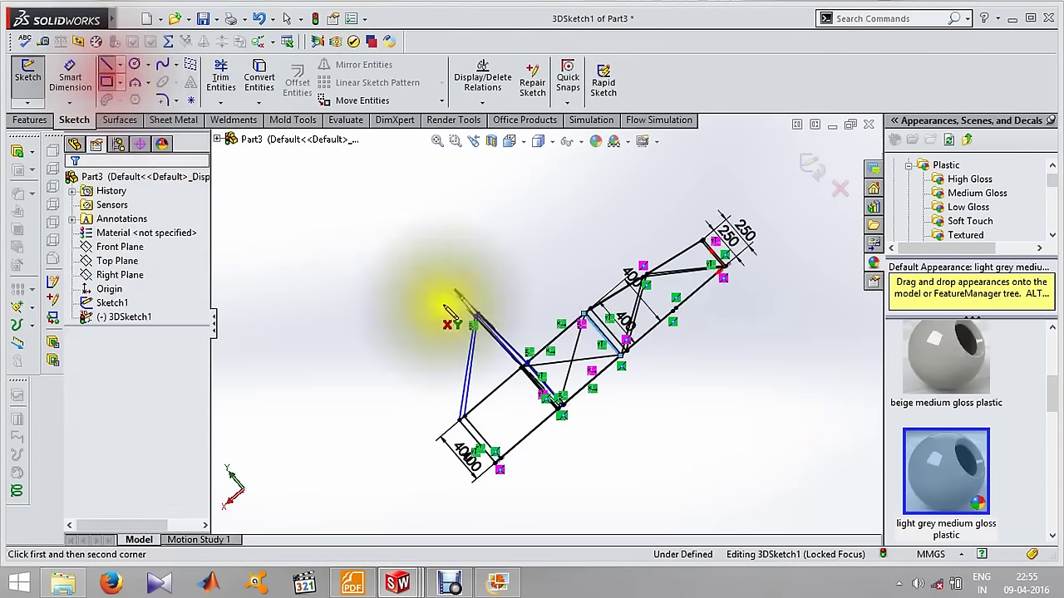
{"action": "mouse_move", "coordinate": [451, 304]}
{"action": "middle_mouse_down"}
{"action": "mouse_move", "coordinate": [589, 415]}
{"action": "mouse_move", "coordinate": [626, 464]}
{"action": "middle_mouse_up"}
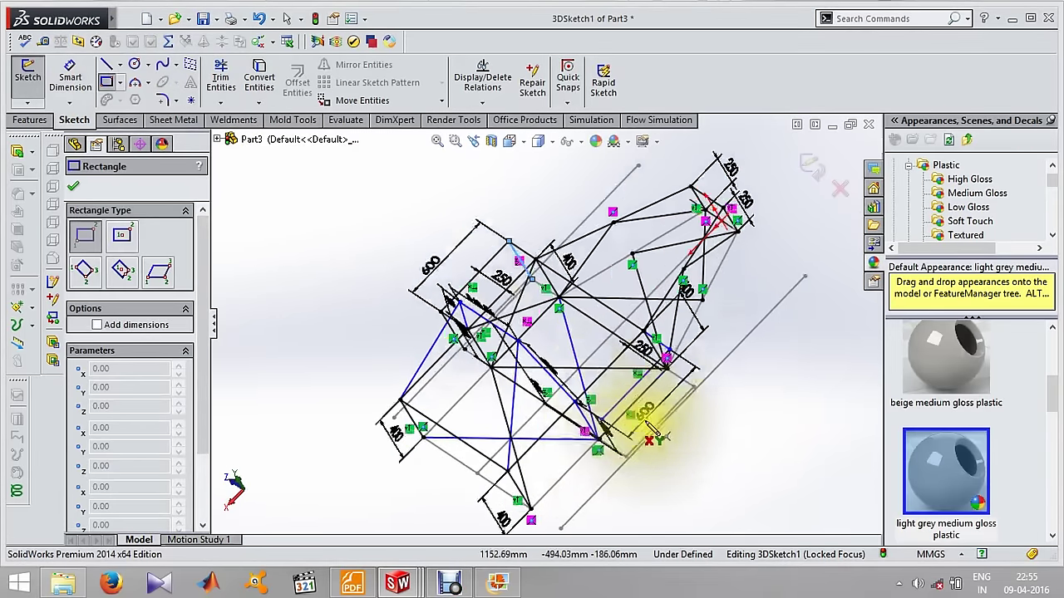
{"action": "scroll", "coordinate": [631, 437], "scroll_direction": "down", "scroll_amount": 5}
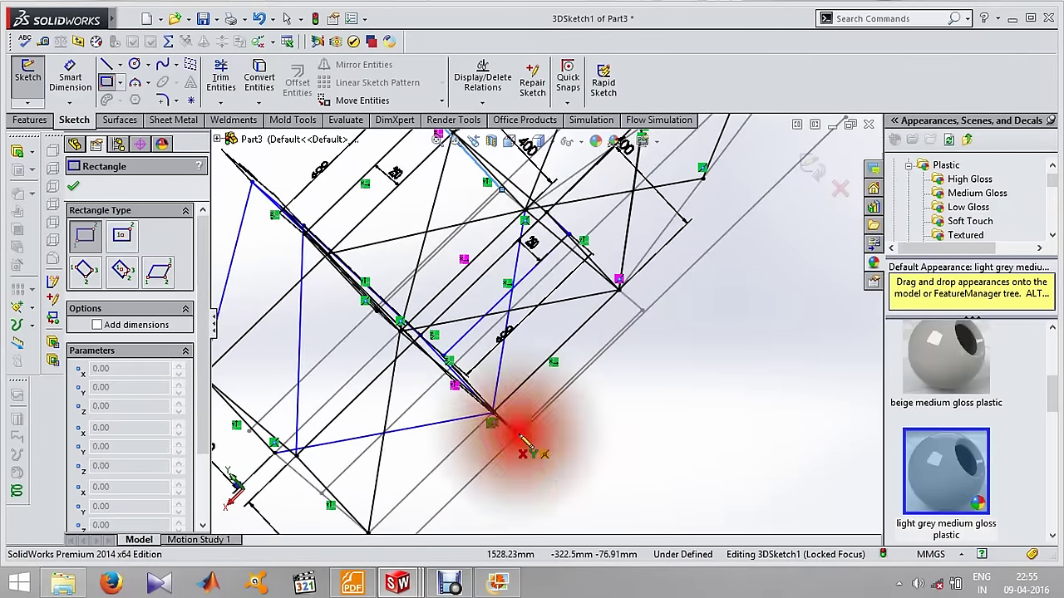
{"action": "left_click", "coordinate": [518, 434]}
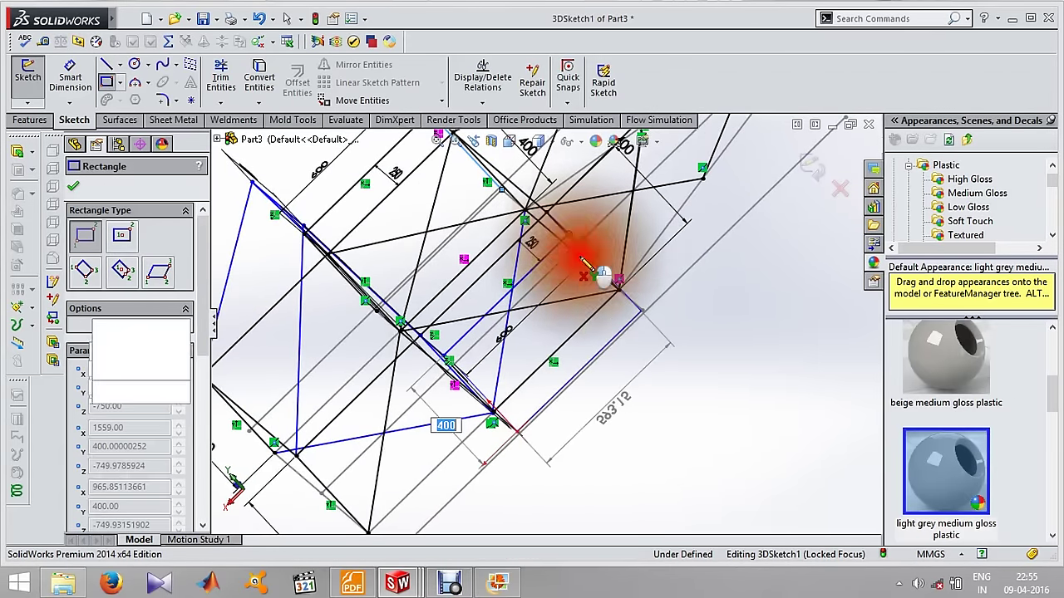
{"action": "left_click", "coordinate": [586, 268]}
{"action": "scroll", "coordinate": [593, 333], "scroll_direction": "up", "scroll_amount": 3}
{"action": "mouse_move", "coordinate": [593, 332]}
{"action": "middle_mouse_down"}
{"action": "mouse_move", "coordinate": [601, 297]}
{"action": "mouse_move", "coordinate": [624, 285]}
{"action": "middle_mouse_up"}
{"action": "scroll", "coordinate": [644, 303], "scroll_direction": "up", "scroll_amount": 3}
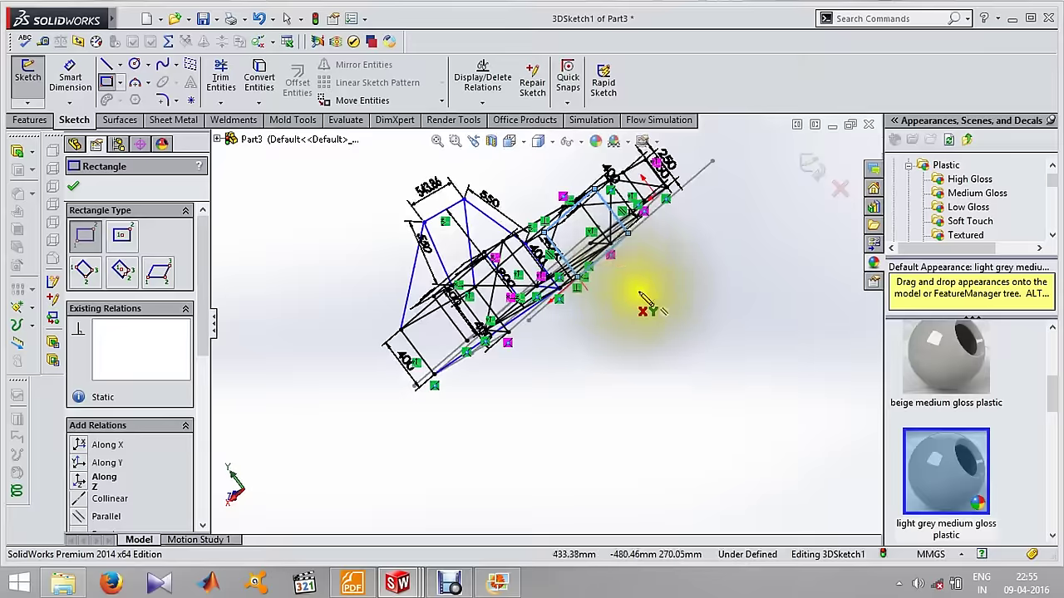
{"action": "key", "text": "Escape"}
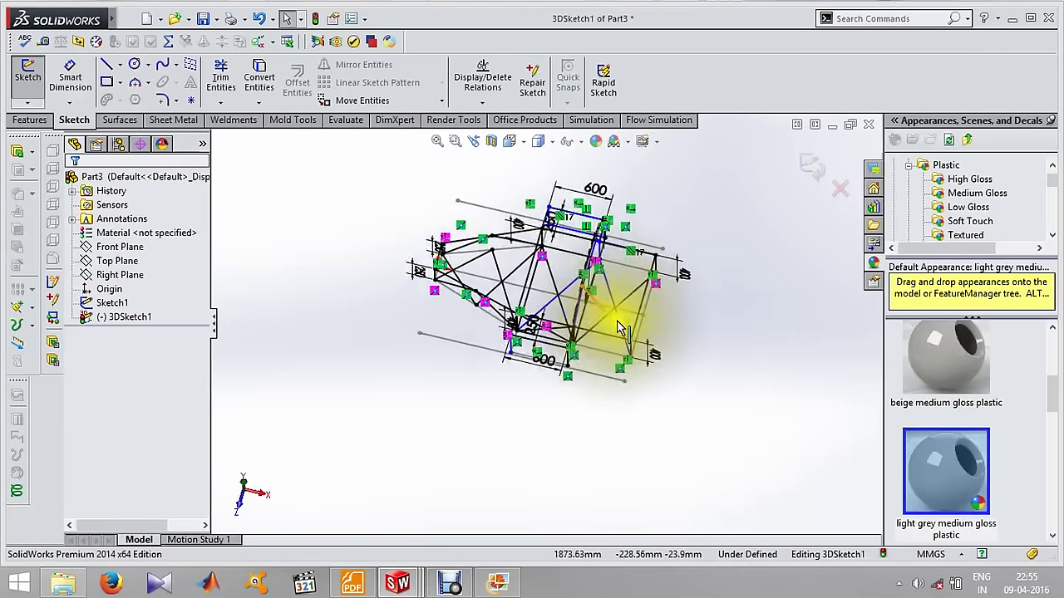
Exit 3DSketch1 and view the finished space-frame wireframe.
{"action": "mouse_move", "coordinate": [619, 328]}
{"action": "middle_mouse_down"}
{"action": "mouse_move", "coordinate": [637, 316]}
{"action": "mouse_move", "coordinate": [643, 268]}
{"action": "mouse_move", "coordinate": [591, 238]}
{"action": "mouse_move", "coordinate": [612, 311]}
{"action": "mouse_move", "coordinate": [636, 271]}
{"action": "mouse_move", "coordinate": [535, 335]}
{"action": "mouse_move", "coordinate": [548, 408]}
{"action": "mouse_move", "coordinate": [636, 208]}
{"action": "mouse_move", "coordinate": [678, 232]}
{"action": "middle_mouse_up"}
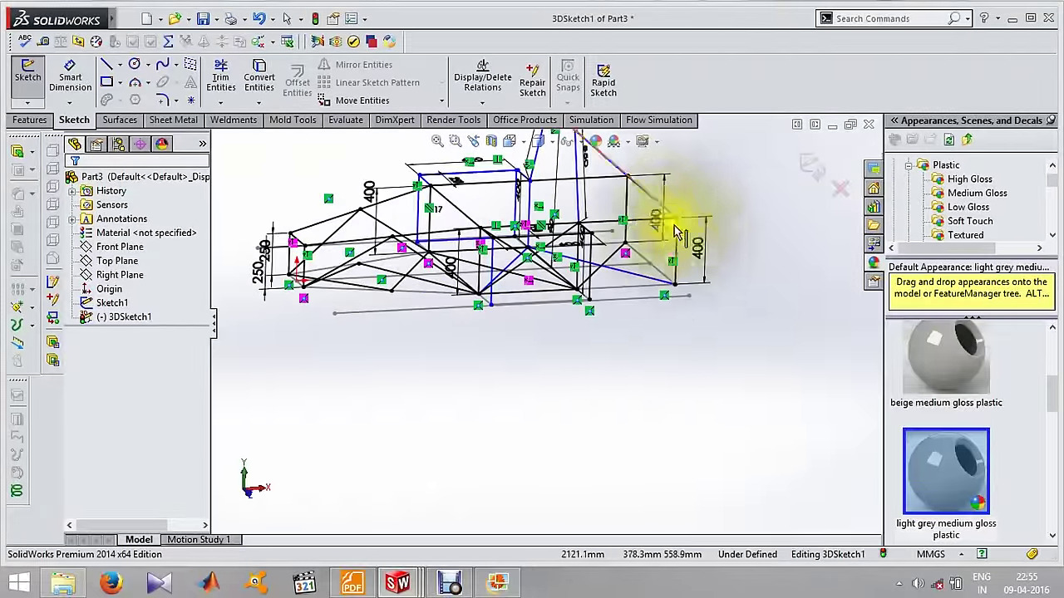
{"action": "left_click", "coordinate": [811, 163]}
{"action": "mouse_move", "coordinate": [373, 355]}
{"action": "middle_mouse_down"}
{"action": "mouse_move", "coordinate": [390, 365]}
{"action": "mouse_move", "coordinate": [391, 408]}
{"action": "mouse_move", "coordinate": [366, 335]}
{"action": "mouse_move", "coordinate": [437, 444]}
{"action": "mouse_move", "coordinate": [419, 344]}
{"action": "mouse_move", "coordinate": [363, 330]}
{"action": "mouse_move", "coordinate": [385, 318]}
{"action": "mouse_move", "coordinate": [344, 392]}
{"action": "middle_mouse_up"}
{"action": "left_click", "coordinate": [374, 360]}
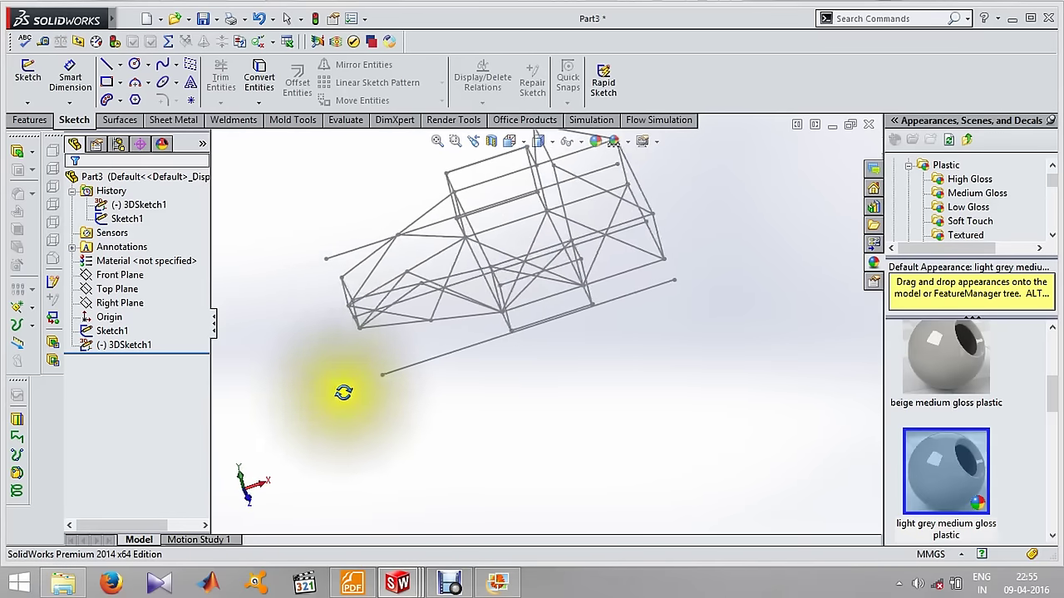
Exit an empty new 3D sketch and reopen 3DSketch1 for editing.
{"action": "left_click", "coordinate": [35, 106]}
{"action": "left_click", "coordinate": [51, 135]}
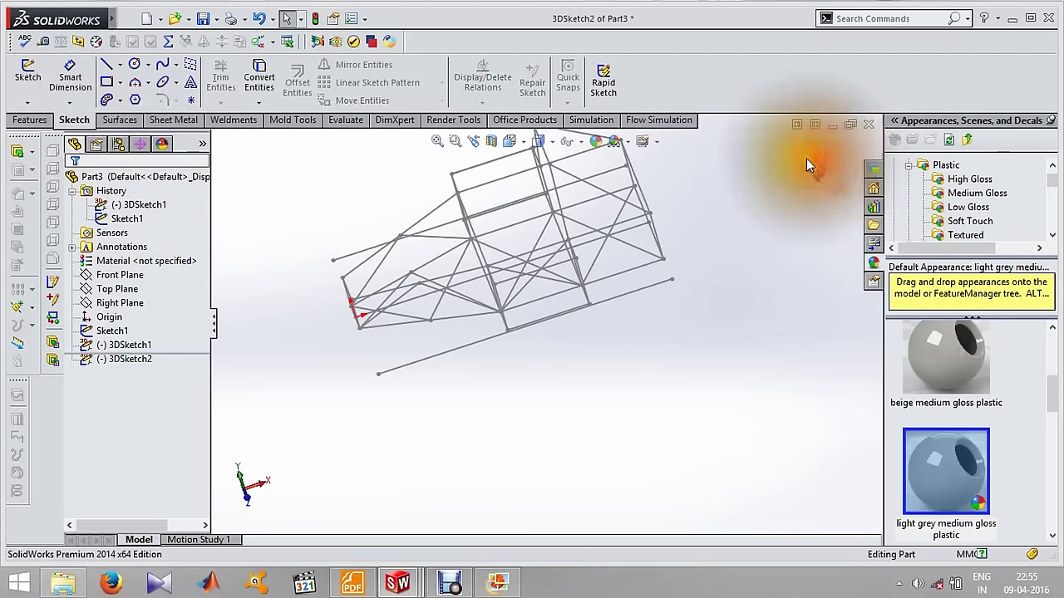
{"action": "left_click", "coordinate": [806, 164]}
{"action": "right_click", "coordinate": [98, 346]}
{"action": "left_click", "coordinate": [108, 280]}
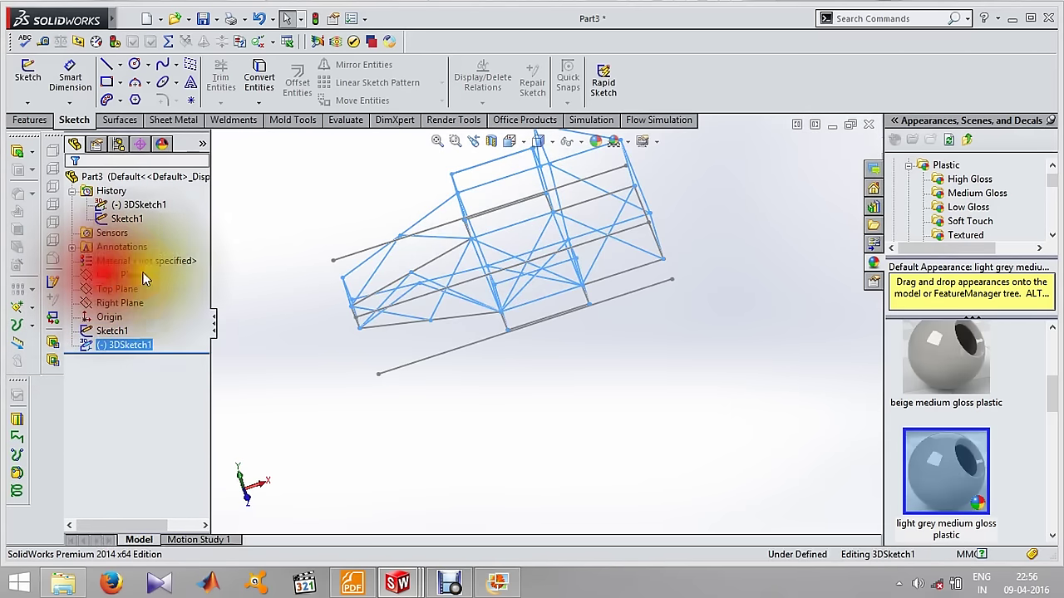
Draw a new line in 3DSketch1 joining two frame vertices.
{"action": "middle_click_drag", "start_coordinate": [288, 271], "coordinate": [305, 307]}
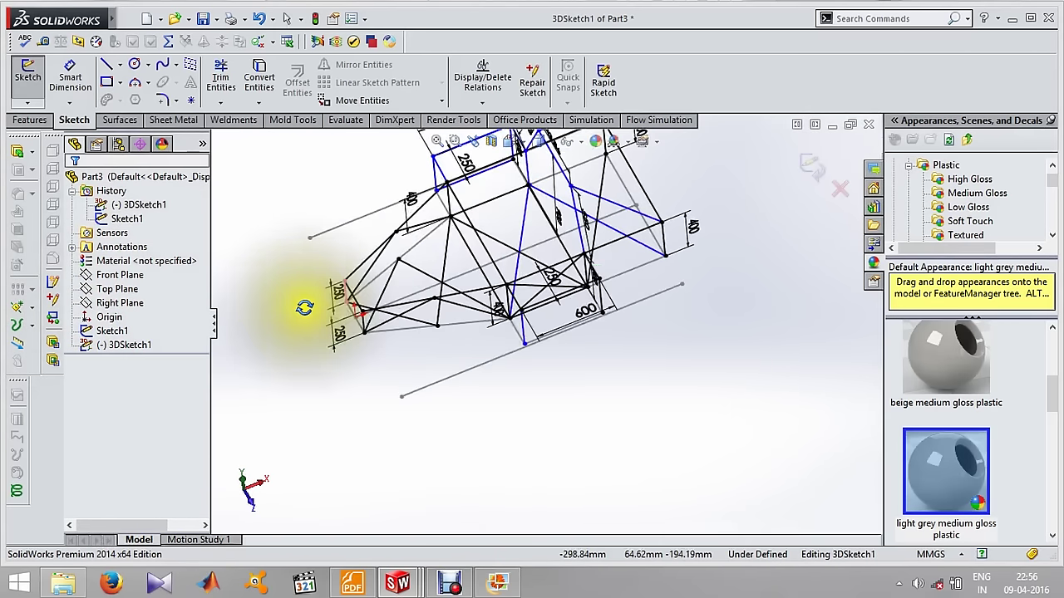
{"action": "left_click", "coordinate": [104, 64]}
{"action": "left_click", "coordinate": [358, 309]}
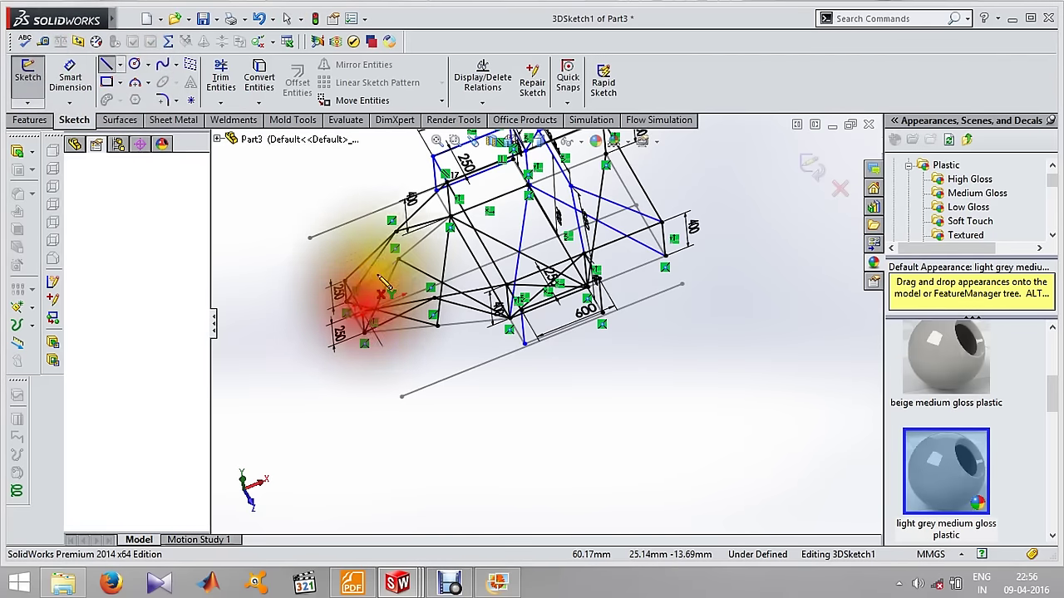
{"action": "left_click", "coordinate": [393, 223]}
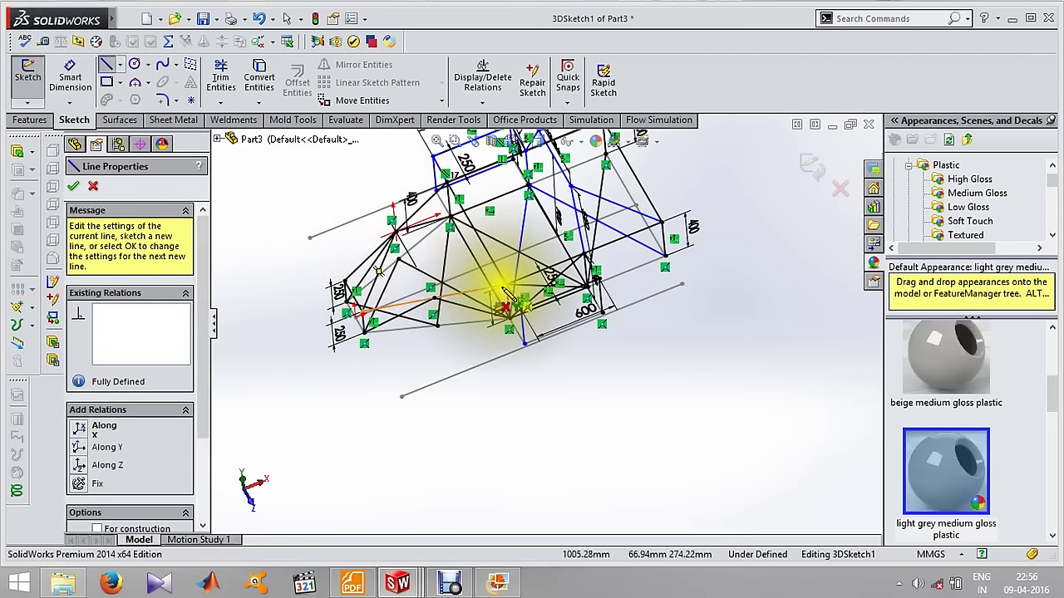
{"action": "left_click", "coordinate": [402, 238]}
{"action": "mouse_move", "coordinate": [420, 249]}
{"action": "middle_mouse_down"}
{"action": "mouse_move", "coordinate": [426, 214]}
{"action": "mouse_move", "coordinate": [422, 234]}
{"action": "middle_mouse_up"}
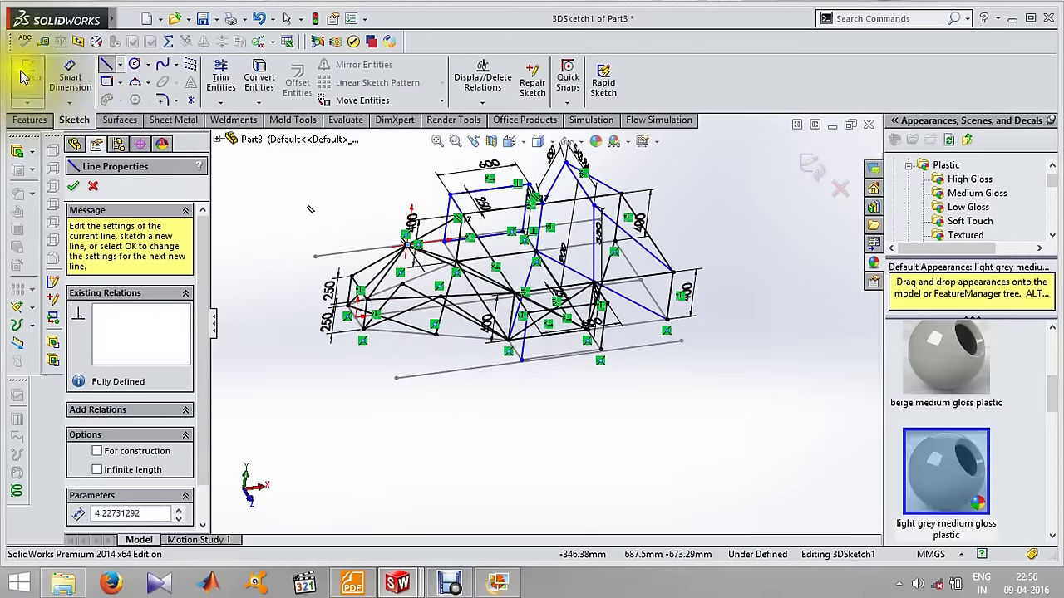
{"action": "left_click", "coordinate": [135, 83]}
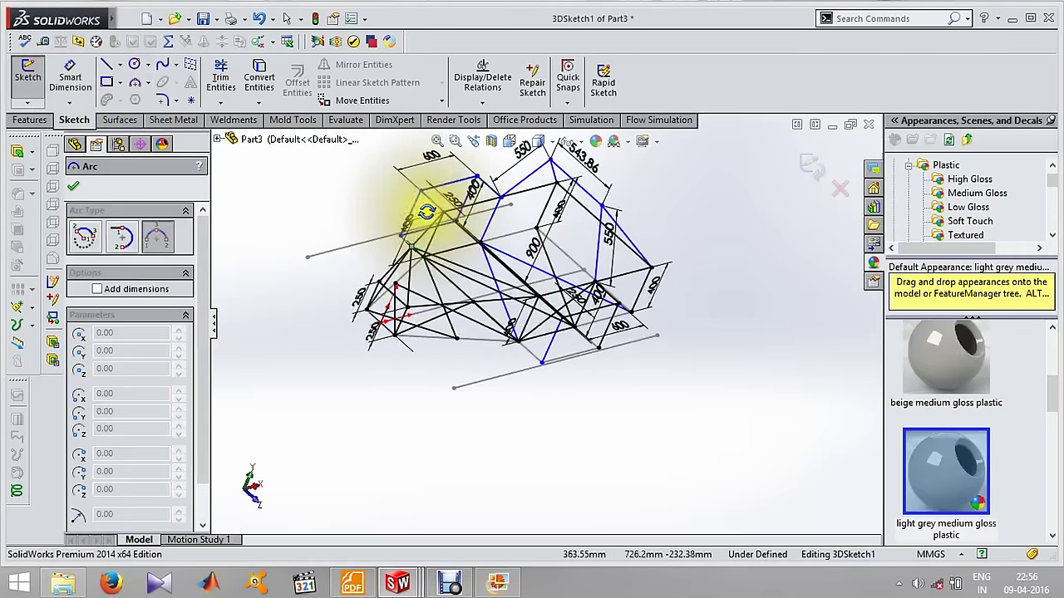
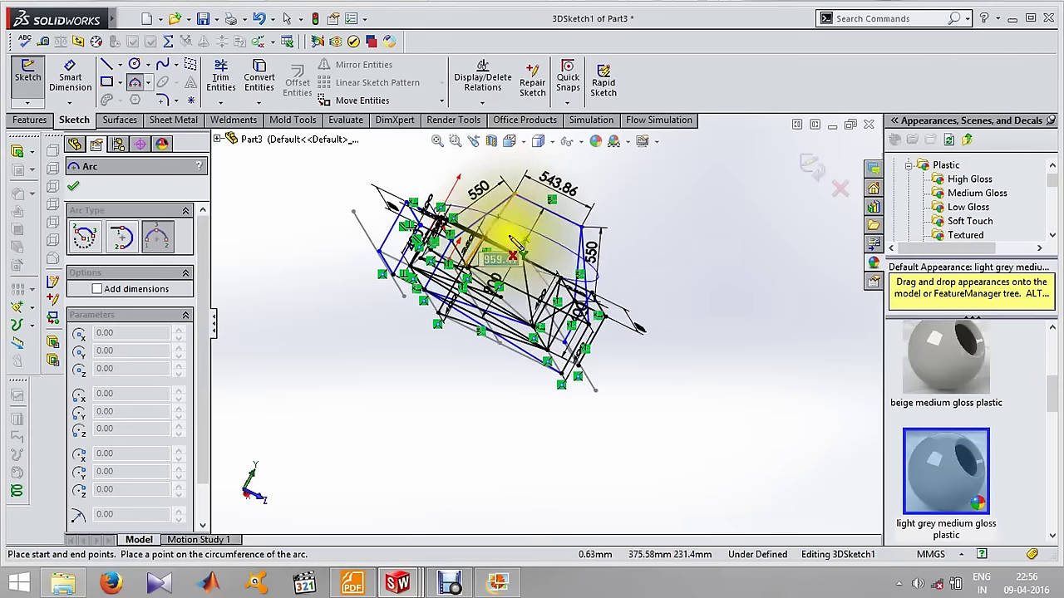
Orbit the chassis 3D sketch to inspect it, then cancel the Arc tool.
{"action": "mouse_move", "coordinate": [476, 239]}
{"action": "middle_mouse_down"}
{"action": "mouse_move", "coordinate": [490, 233]}
{"action": "mouse_move", "coordinate": [472, 176]}
{"action": "middle_mouse_up"}
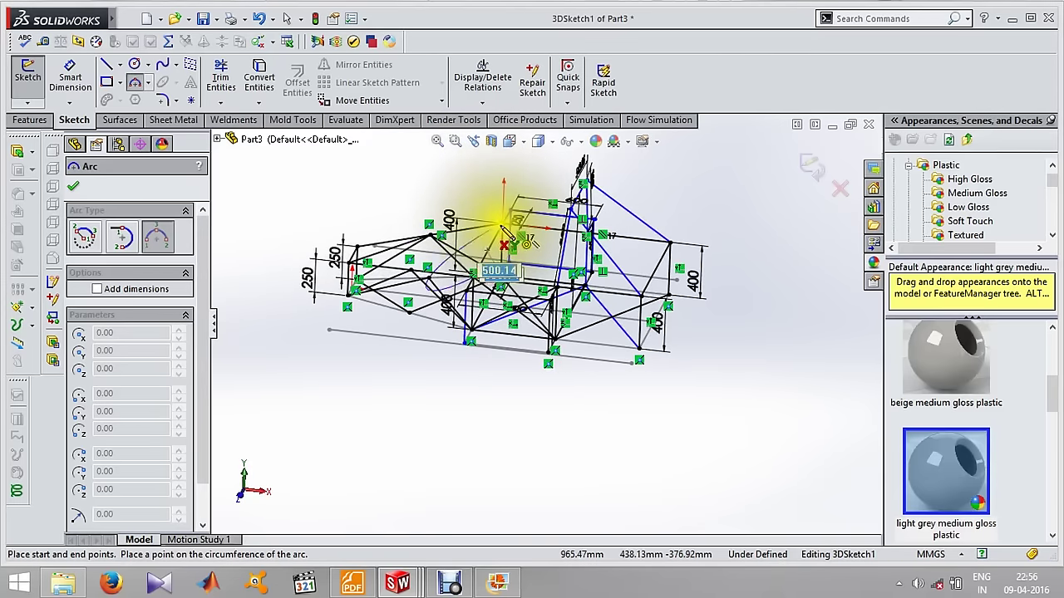
{"action": "middle_click_drag", "start_coordinate": [492, 210], "coordinate": [507, 193]}
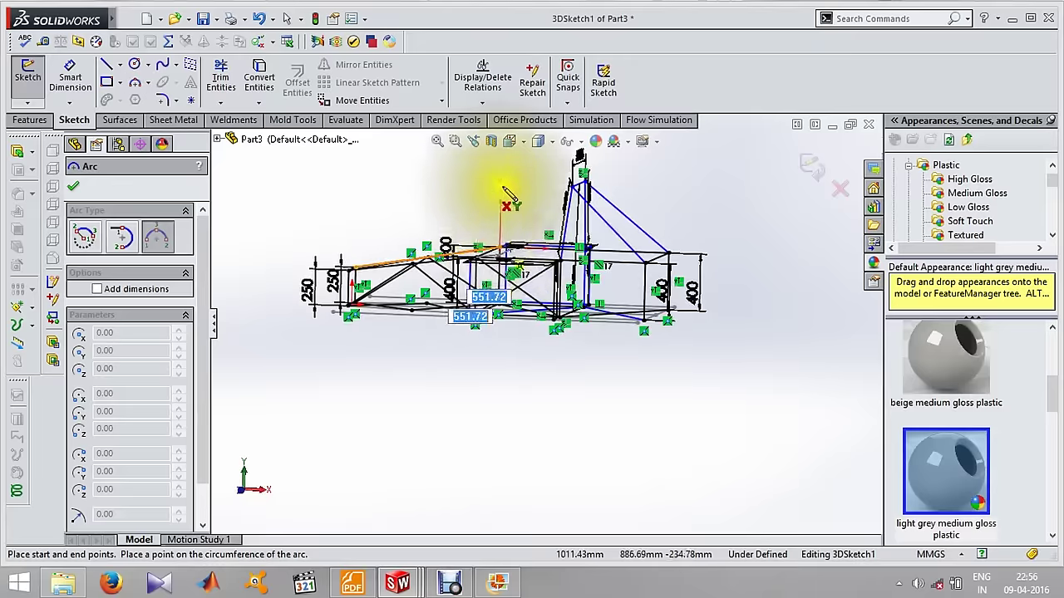
{"action": "mouse_move", "coordinate": [511, 270]}
{"action": "middle_mouse_down"}
{"action": "mouse_move", "coordinate": [582, 250]}
{"action": "mouse_move", "coordinate": [639, 252]}
{"action": "middle_mouse_up"}
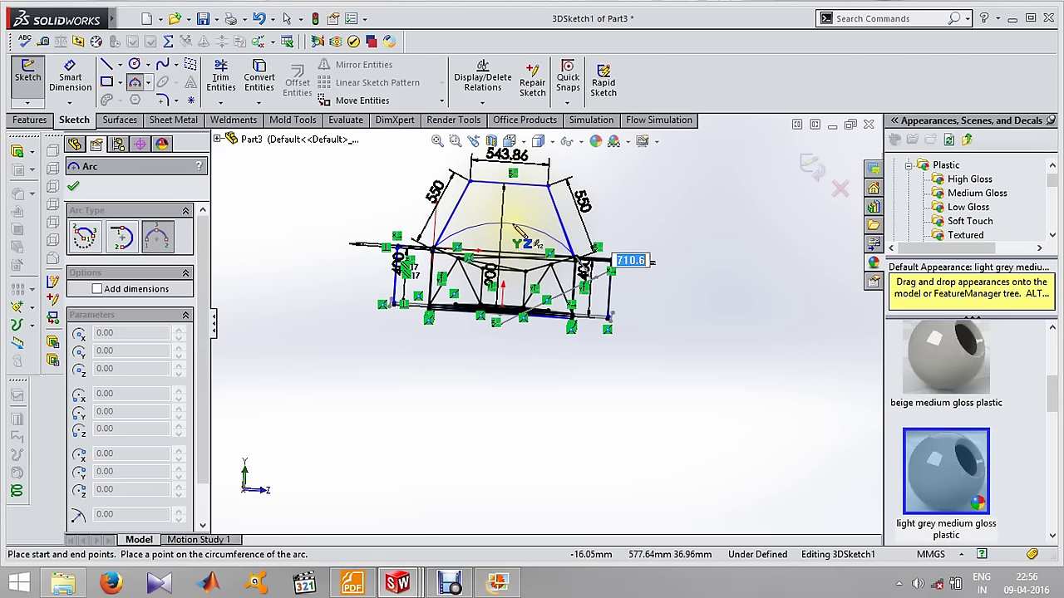
{"action": "mouse_move", "coordinate": [517, 231]}
{"action": "middle_mouse_down"}
{"action": "mouse_move", "coordinate": [551, 242]}
{"action": "mouse_move", "coordinate": [505, 255]}
{"action": "mouse_move", "coordinate": [463, 297]}
{"action": "mouse_move", "coordinate": [384, 200]}
{"action": "middle_mouse_up"}
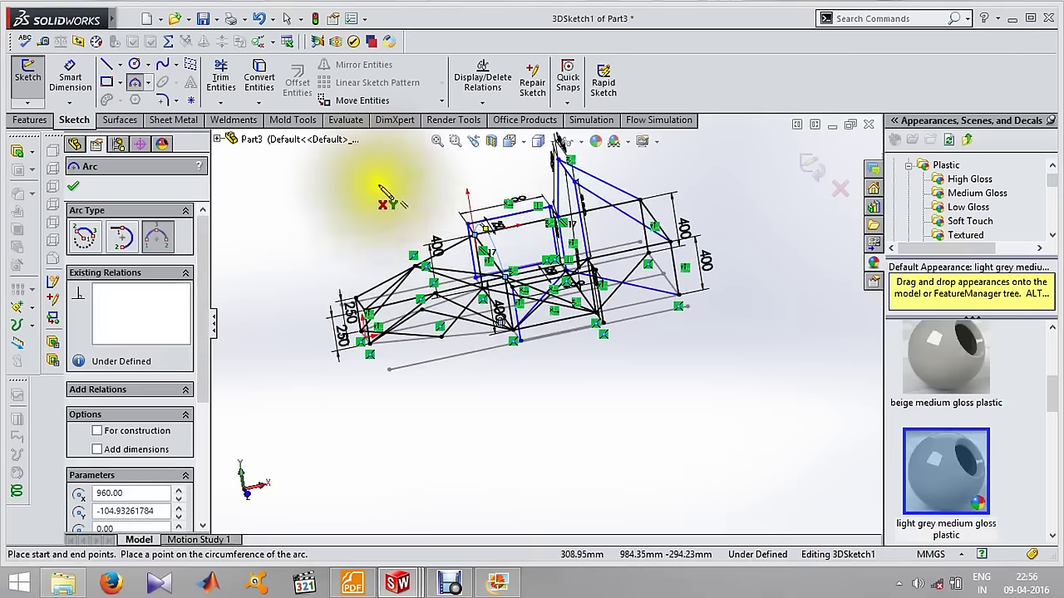
{"action": "left_click", "coordinate": [378, 187]}
{"action": "key", "text": "Escape"}
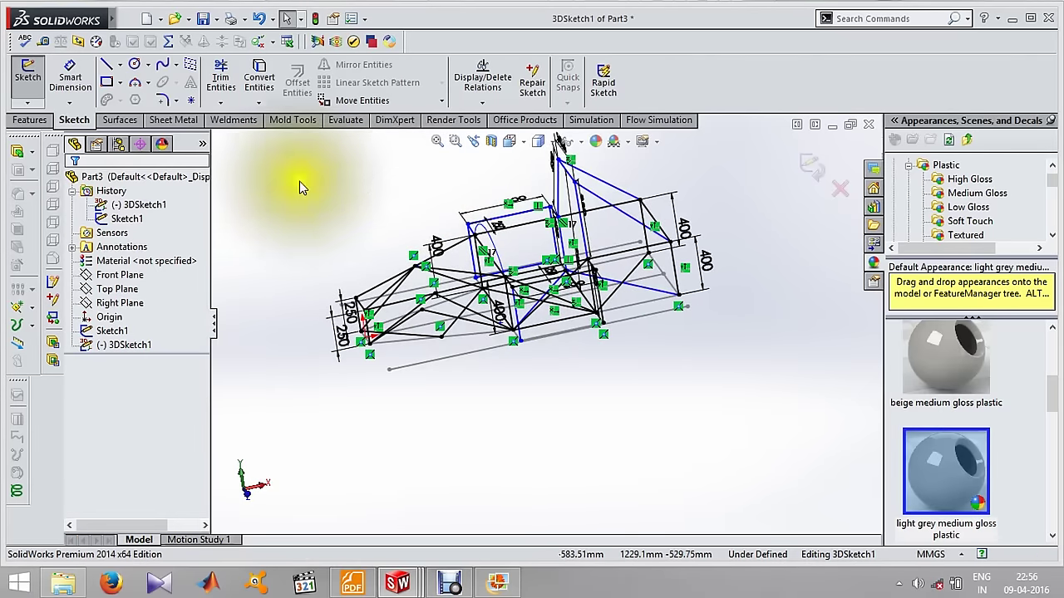
{"action": "left_click", "coordinate": [298, 166]}
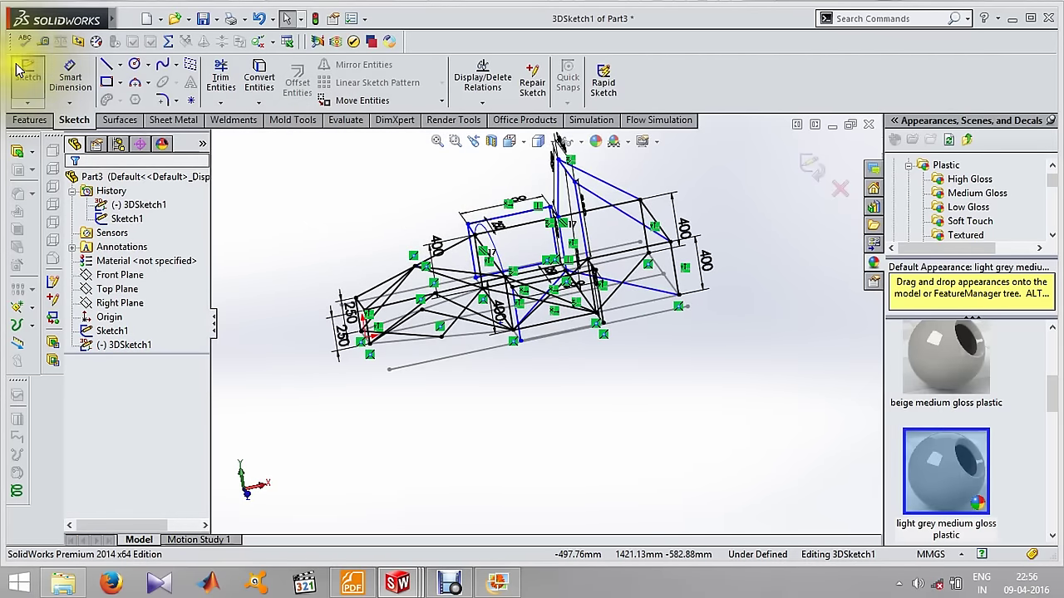
Exit 3DSketch1, leaving the complete wireframe chassis outline.
{"action": "middle_click_drag", "start_coordinate": [328, 221], "coordinate": [440, 249]}
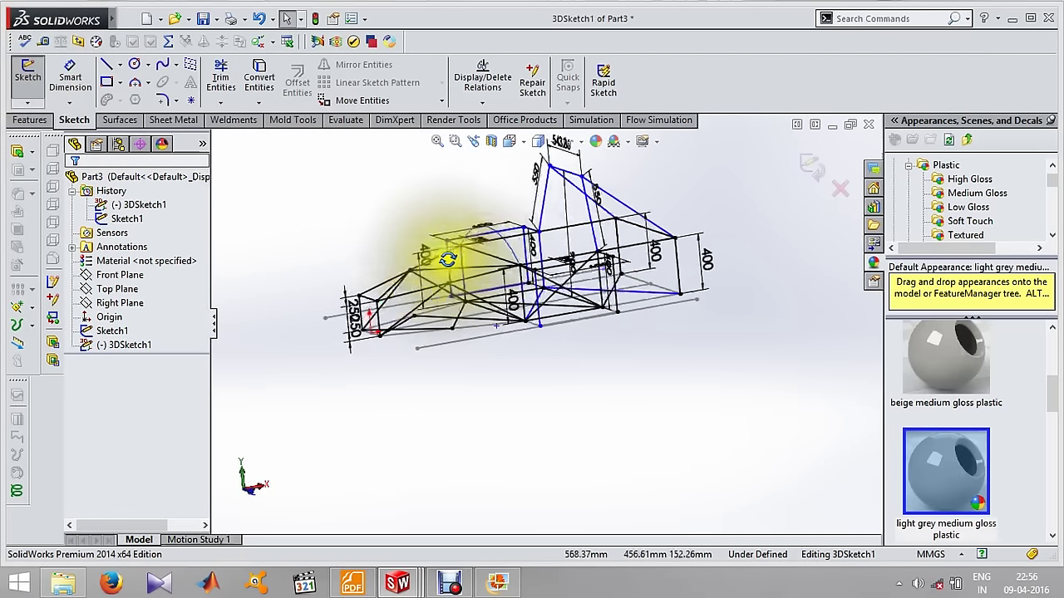
{"action": "left_click", "coordinate": [25, 75]}
{"action": "left_click", "coordinate": [815, 197]}
{"action": "mouse_move", "coordinate": [810, 168]}
{"action": "middle_mouse_down"}
{"action": "mouse_move", "coordinate": [426, 472]}
{"action": "mouse_move", "coordinate": [420, 465]}
{"action": "middle_mouse_up"}
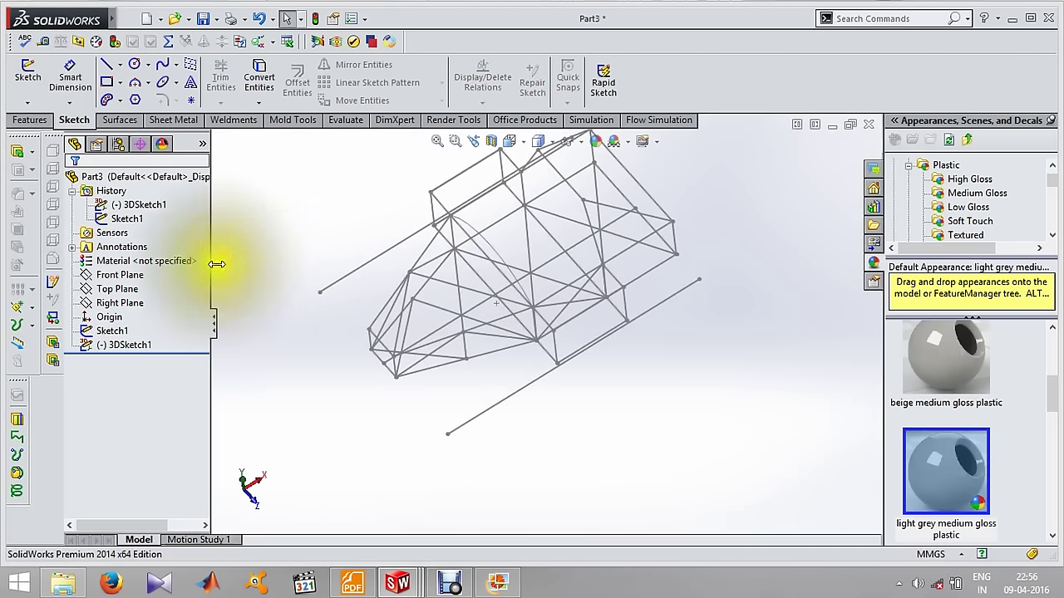
Start an ansi inch 1.0 sch 40 pipe Structural Member with the four front loop segments as Group1.
{"action": "left_click", "coordinate": [239, 121]}
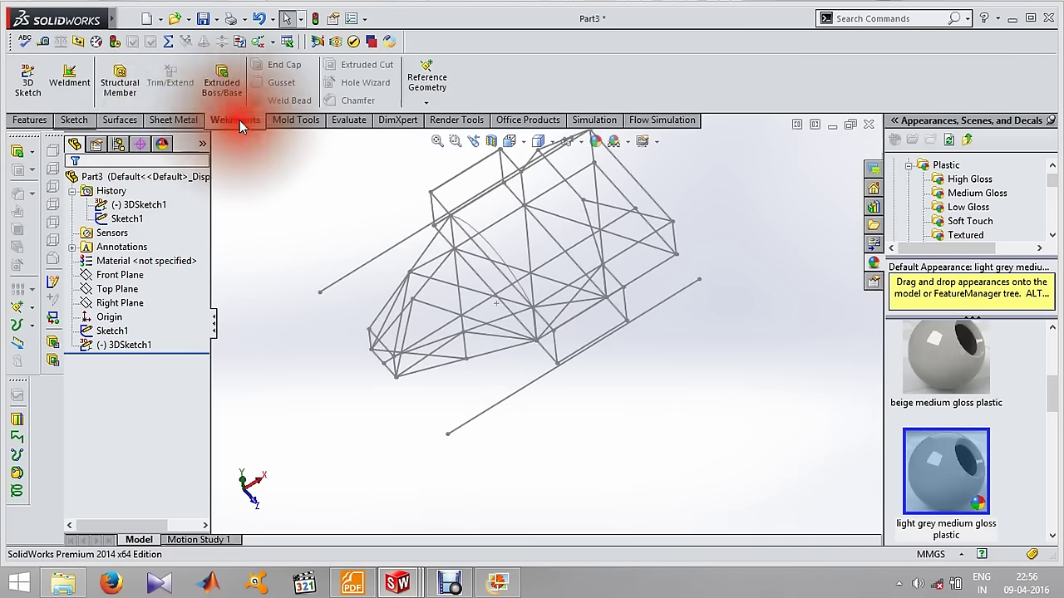
{"action": "left_click", "coordinate": [116, 79]}
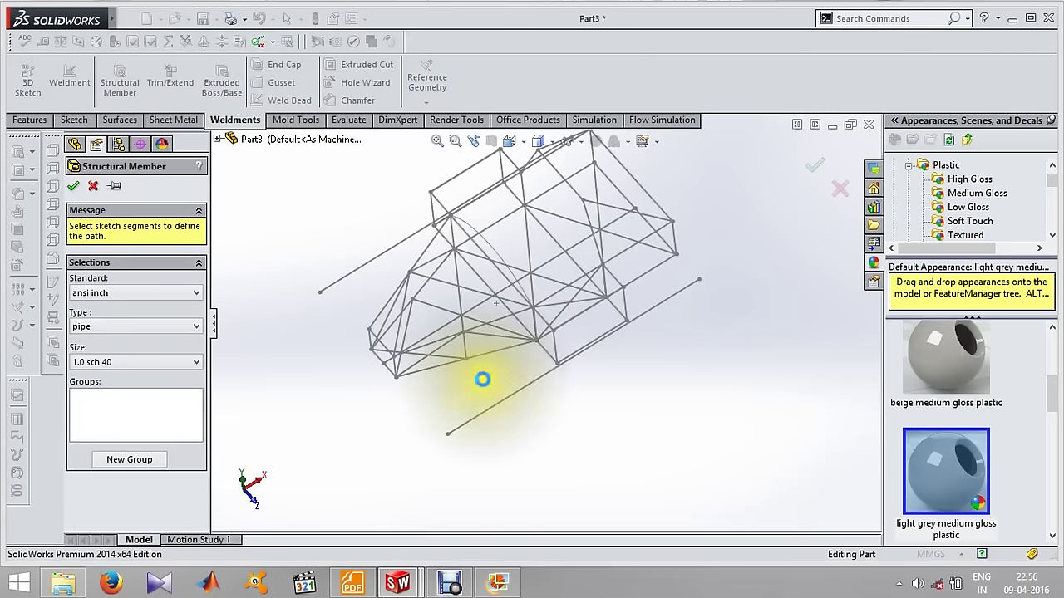
{"action": "mouse_move", "coordinate": [482, 375]}
{"action": "middle_mouse_down"}
{"action": "mouse_move", "coordinate": [526, 356]}
{"action": "mouse_move", "coordinate": [333, 311]}
{"action": "middle_mouse_up"}
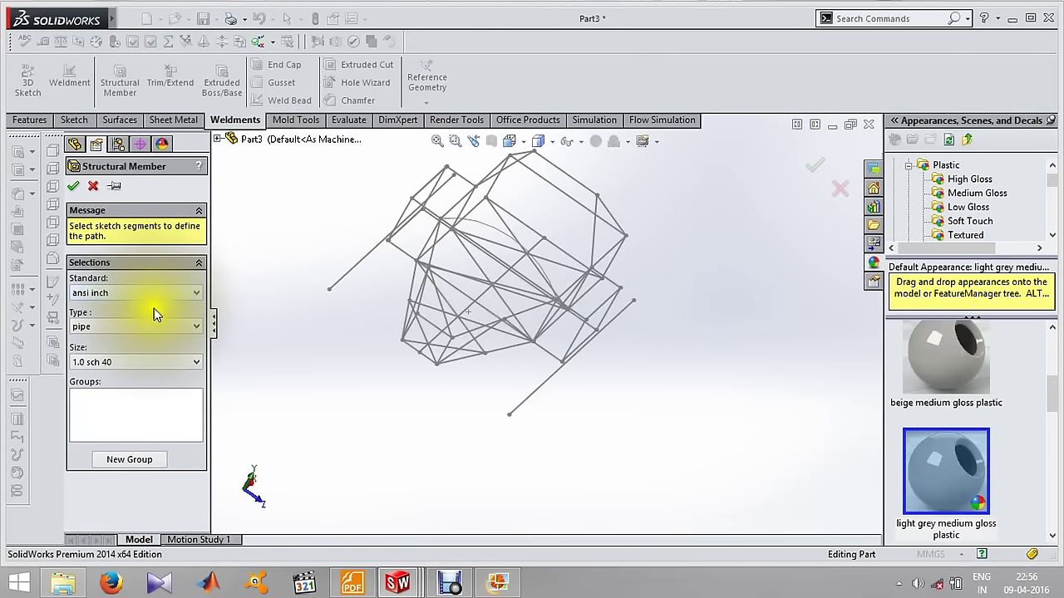
{"action": "mouse_move", "coordinate": [439, 370]}
{"action": "middle_mouse_down"}
{"action": "mouse_move", "coordinate": [428, 346]}
{"action": "mouse_move", "coordinate": [426, 375]}
{"action": "middle_mouse_up"}
{"action": "scroll", "coordinate": [465, 324], "scroll_direction": "down", "scroll_amount": 4}
{"action": "scroll", "coordinate": [465, 324], "scroll_direction": "down", "scroll_amount": 2}
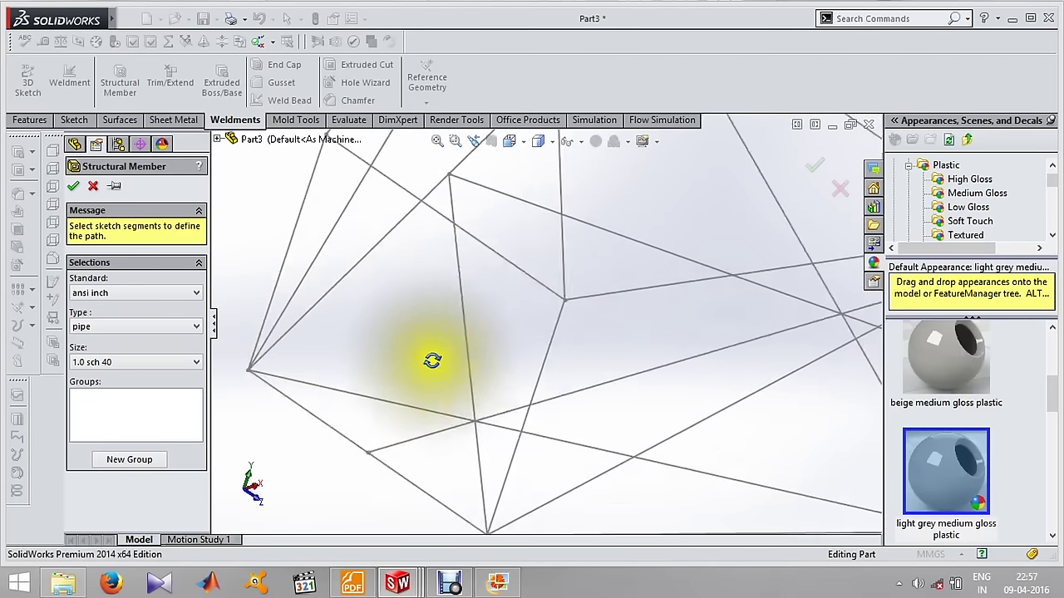
{"action": "left_click", "coordinate": [420, 403]}
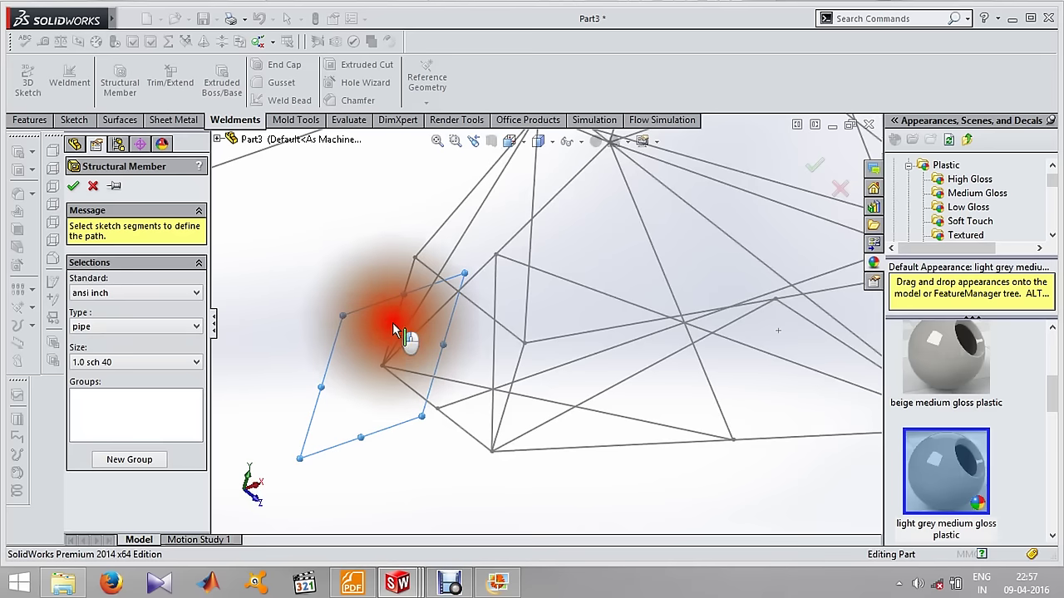
{"action": "left_click", "coordinate": [400, 313]}
{"action": "left_click", "coordinate": [469, 299]}
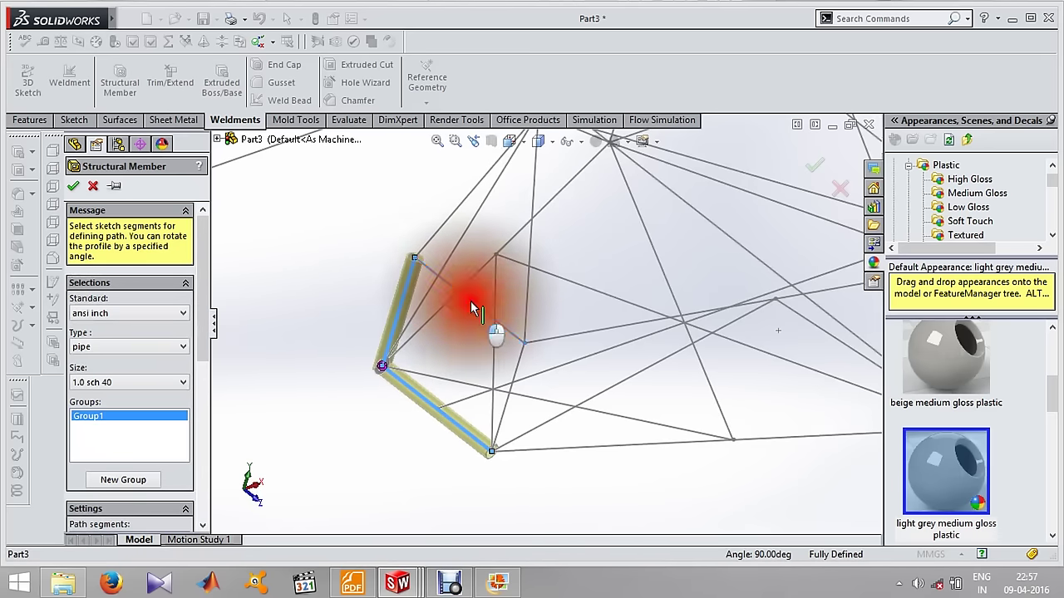
{"action": "left_click", "coordinate": [517, 372]}
{"action": "middle_click_drag", "start_coordinate": [527, 422], "coordinate": [512, 427]}
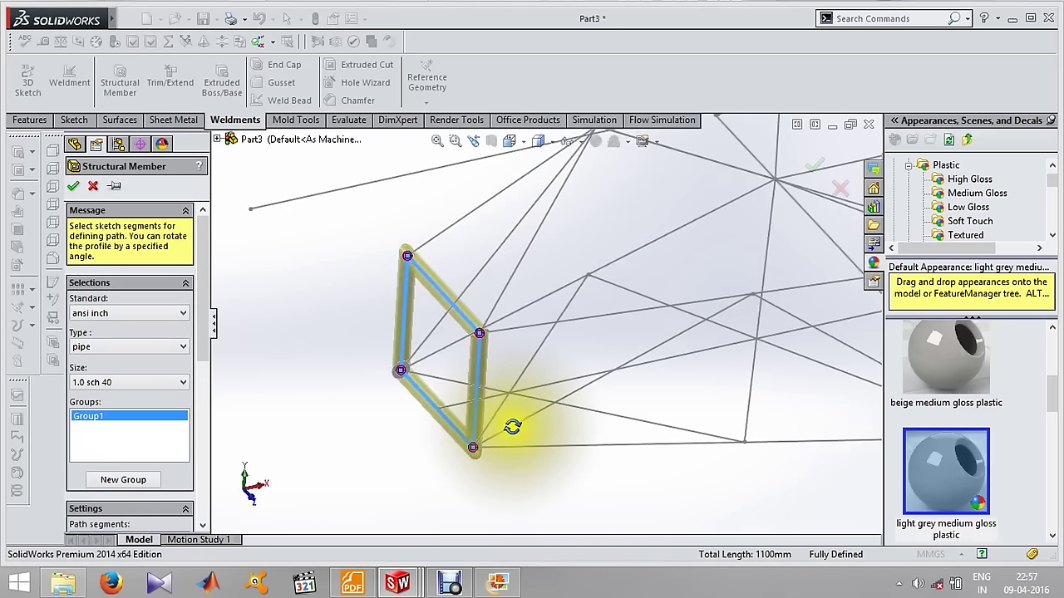
Create Group2 from the bottom horizontal, right vertical and diagonal side segments.
{"action": "left_click", "coordinate": [123, 480]}
{"action": "key", "text": "z"}
{"action": "left_click", "coordinate": [593, 383]}
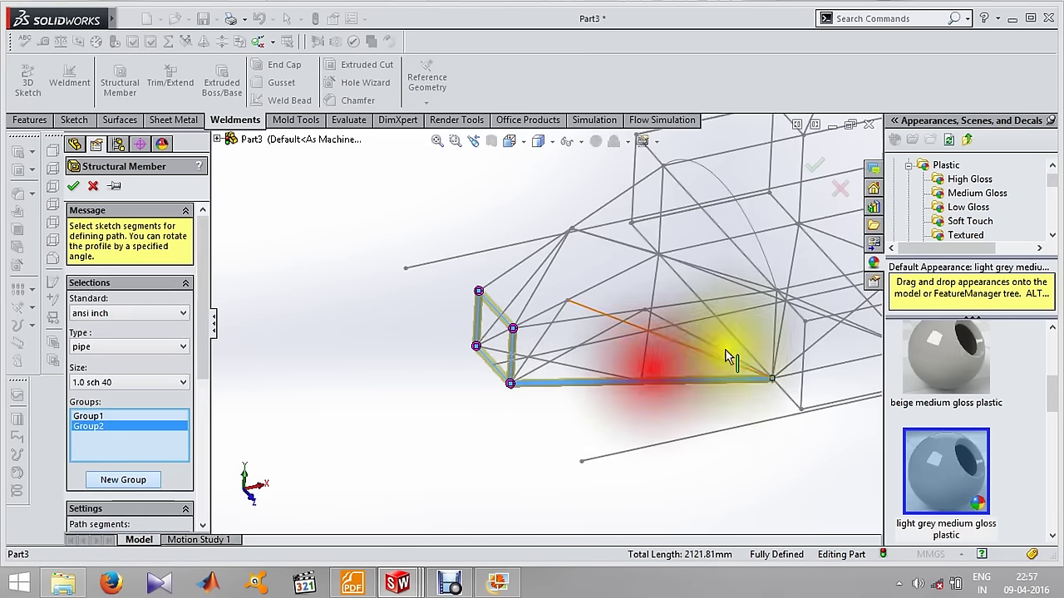
{"action": "mouse_move", "coordinate": [779, 340]}
{"action": "middle_mouse_down"}
{"action": "mouse_move", "coordinate": [772, 297]}
{"action": "mouse_move", "coordinate": [732, 359]}
{"action": "mouse_move", "coordinate": [750, 344]}
{"action": "mouse_move", "coordinate": [746, 368]}
{"action": "middle_mouse_up"}
{"action": "left_click", "coordinate": [772, 311]}
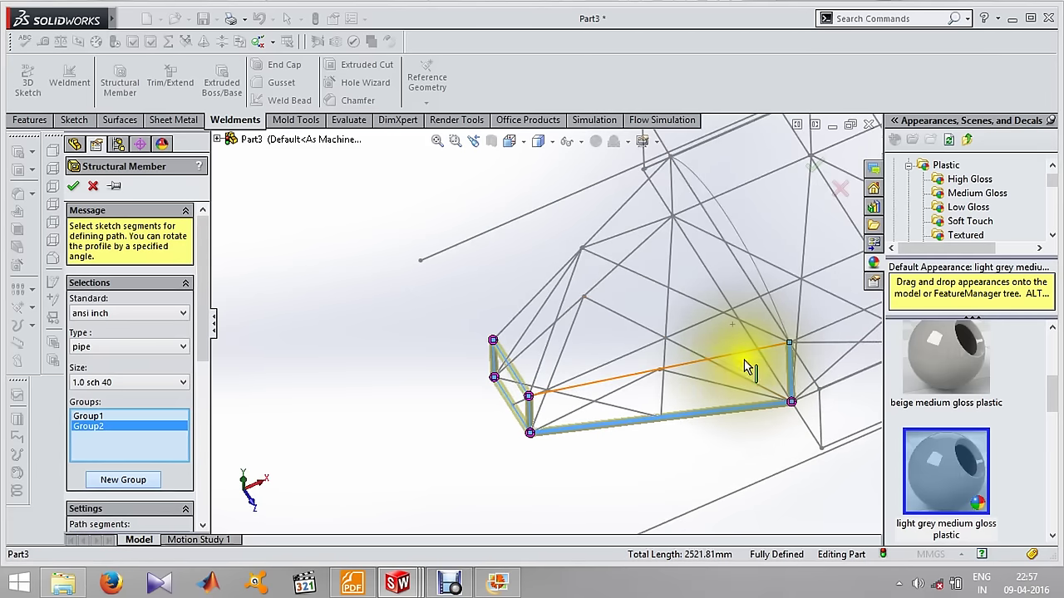
{"action": "left_click", "coordinate": [748, 353]}
{"action": "mouse_move", "coordinate": [606, 285]}
{"action": "middle_mouse_down"}
{"action": "mouse_move", "coordinate": [588, 368]}
{"action": "mouse_move", "coordinate": [565, 309]}
{"action": "mouse_move", "coordinate": [617, 316]}
{"action": "mouse_move", "coordinate": [610, 305]}
{"action": "middle_mouse_up"}
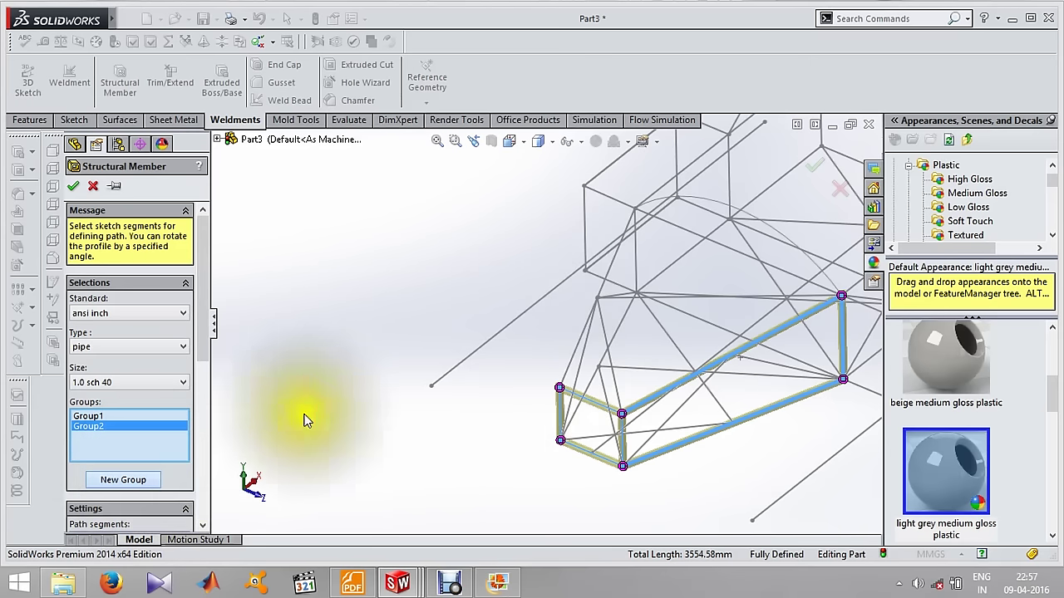
Create Group3 from a diagonal, a vertical and one more frame segment.
{"action": "left_click", "coordinate": [123, 480]}
{"action": "left_click", "coordinate": [572, 357]}
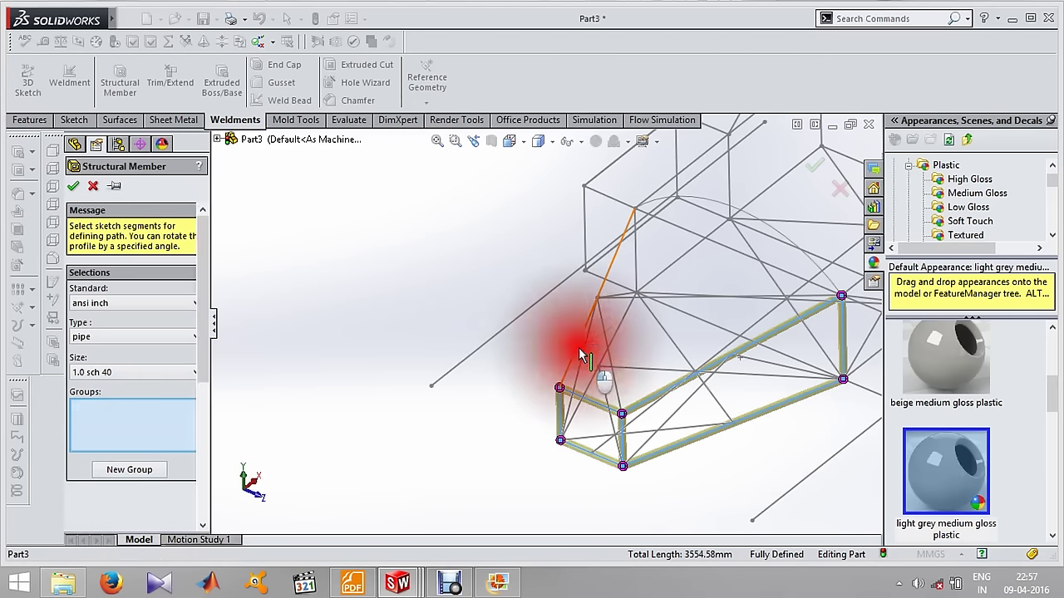
{"action": "left_click", "coordinate": [636, 236]}
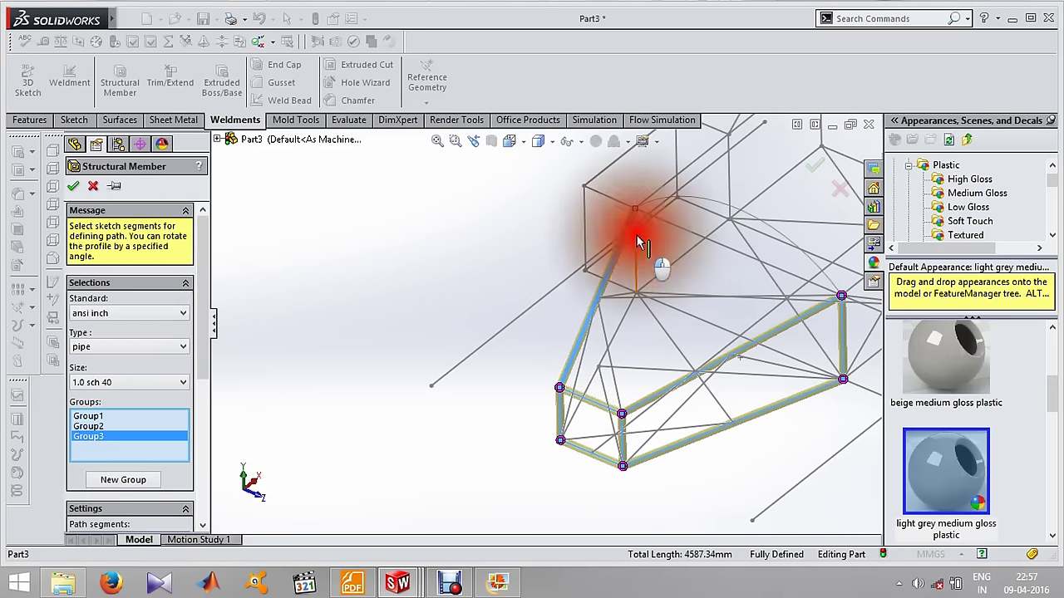
{"action": "left_click", "coordinate": [626, 347]}
{"action": "middle_click_drag", "start_coordinate": [626, 347], "coordinate": [487, 308]}
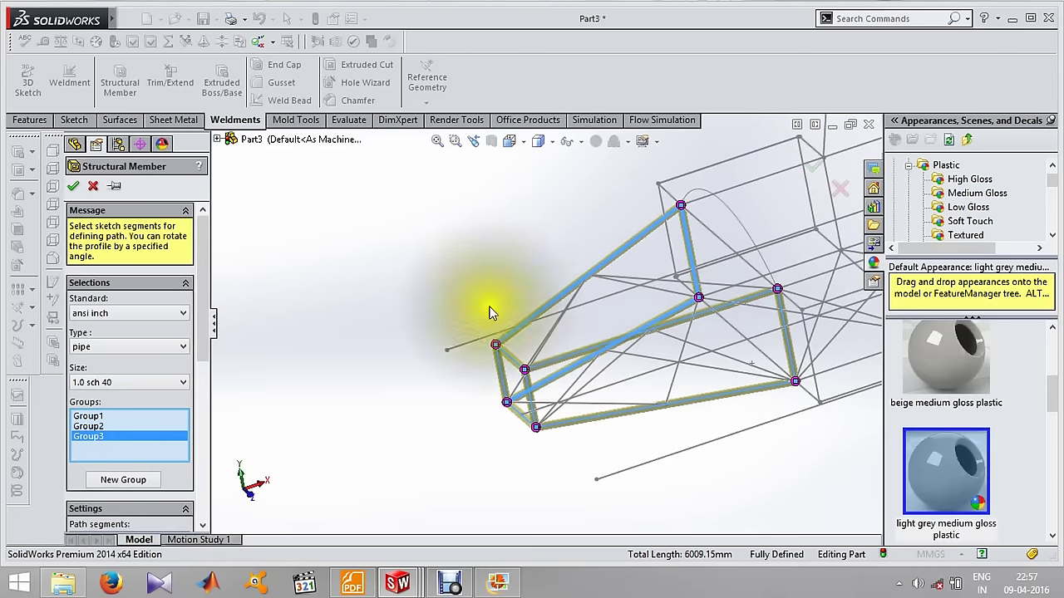
Create Group4 from the upper edge, short upper edge and top-corner segments.
{"action": "left_click", "coordinate": [147, 480]}
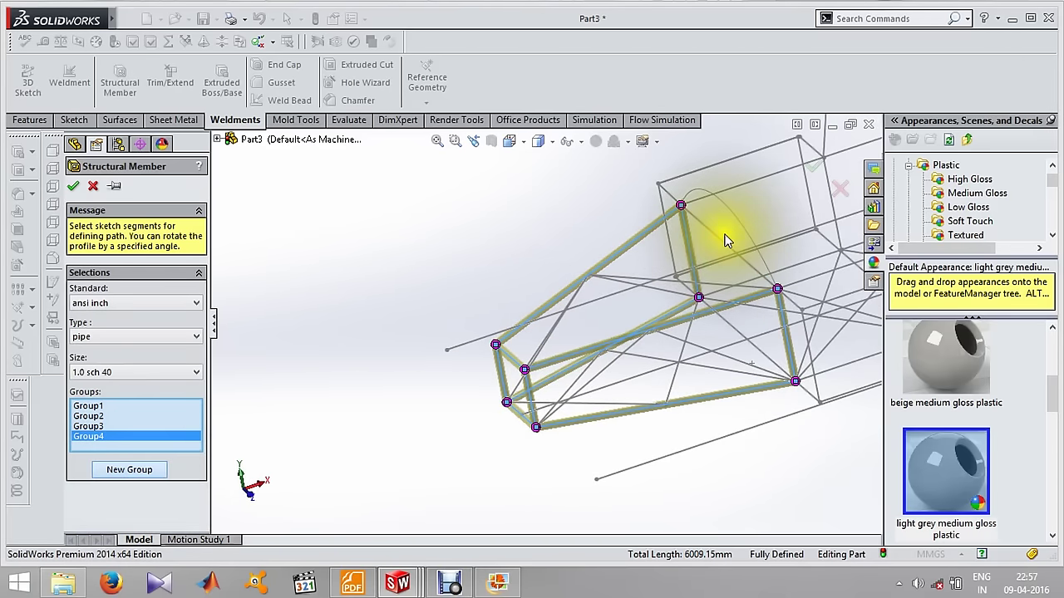
{"action": "middle_click_drag", "start_coordinate": [724, 241], "coordinate": [743, 265]}
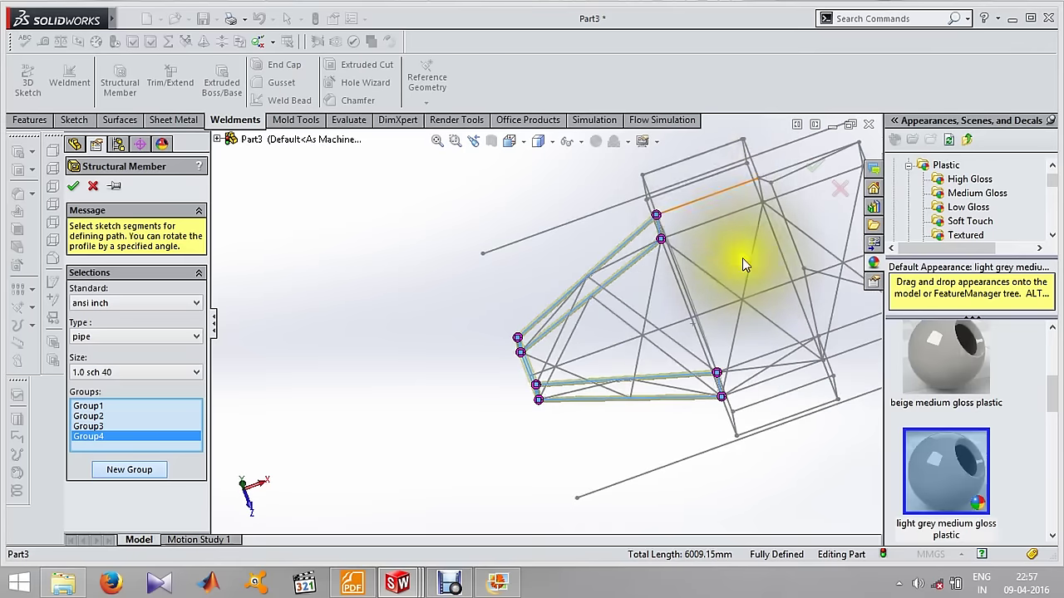
{"action": "left_click", "coordinate": [712, 197]}
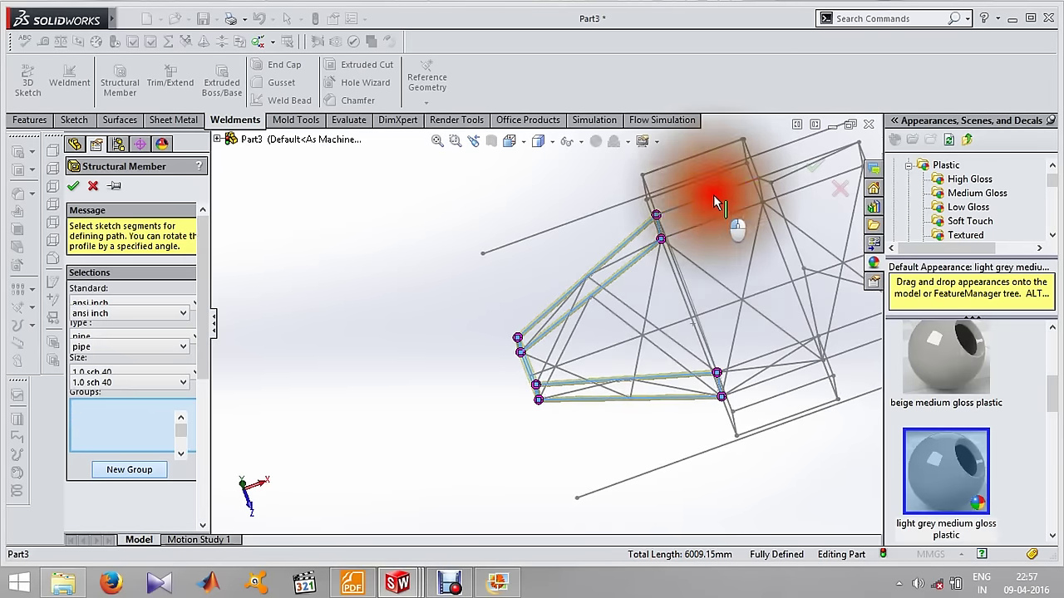
{"action": "left_click", "coordinate": [755, 163]}
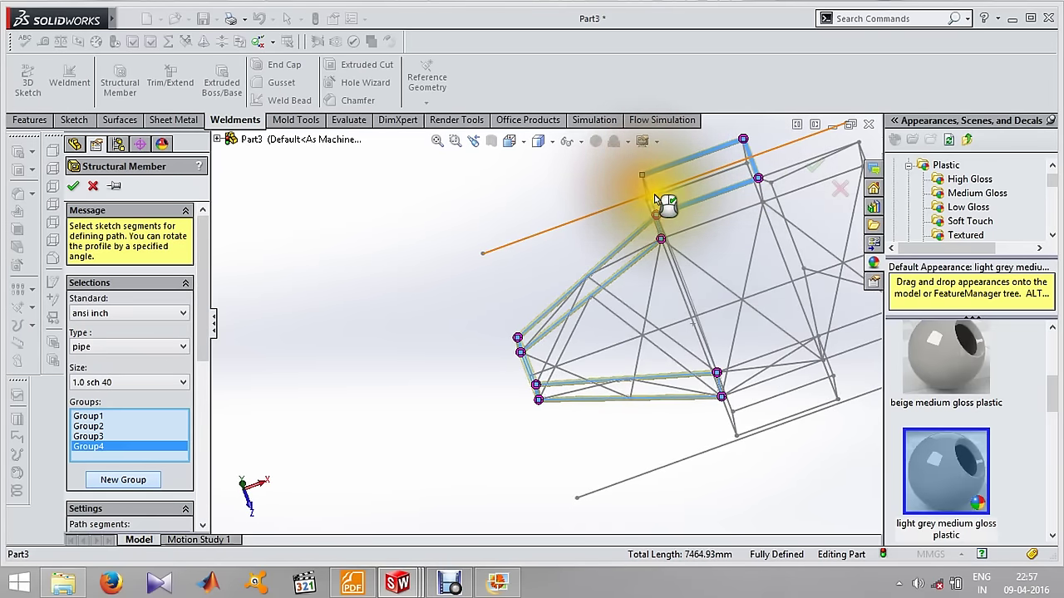
{"action": "scroll", "coordinate": [654, 207], "scroll_direction": "down", "scroll_amount": 2}
{"action": "scroll", "coordinate": [653, 225], "scroll_direction": "down", "scroll_amount": 2}
{"action": "scroll", "coordinate": [657, 202], "scroll_direction": "down", "scroll_amount": 2}
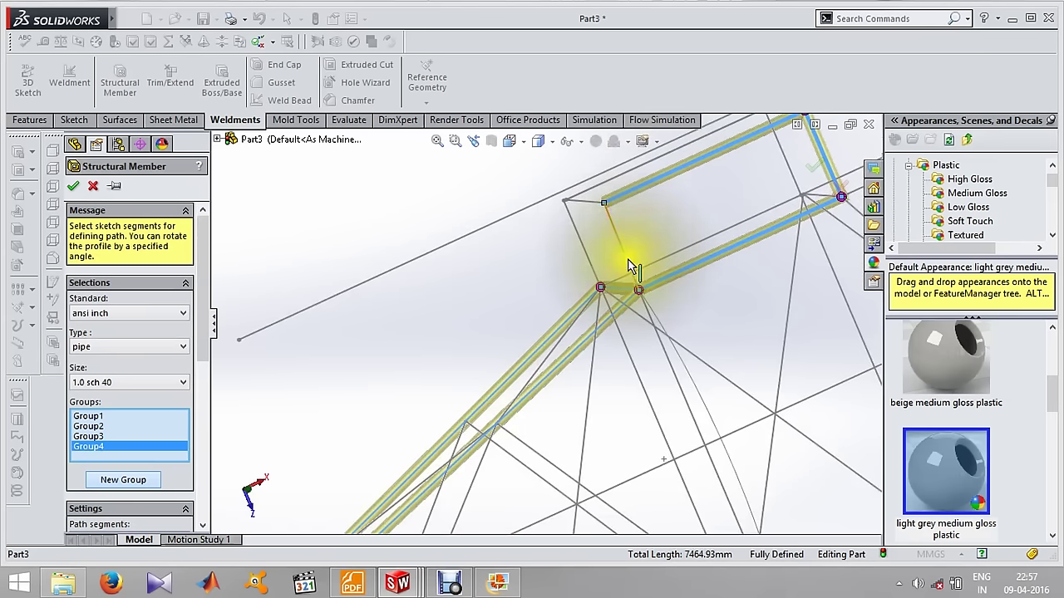
{"action": "left_click", "coordinate": [619, 264]}
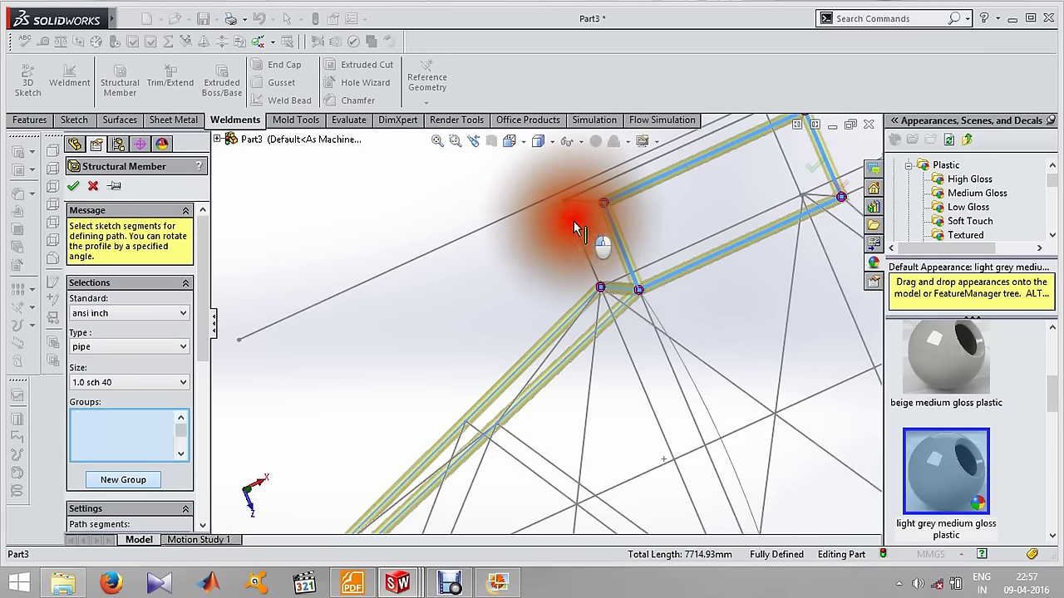
{"action": "scroll", "coordinate": [579, 236], "scroll_direction": "up", "scroll_amount": 3}
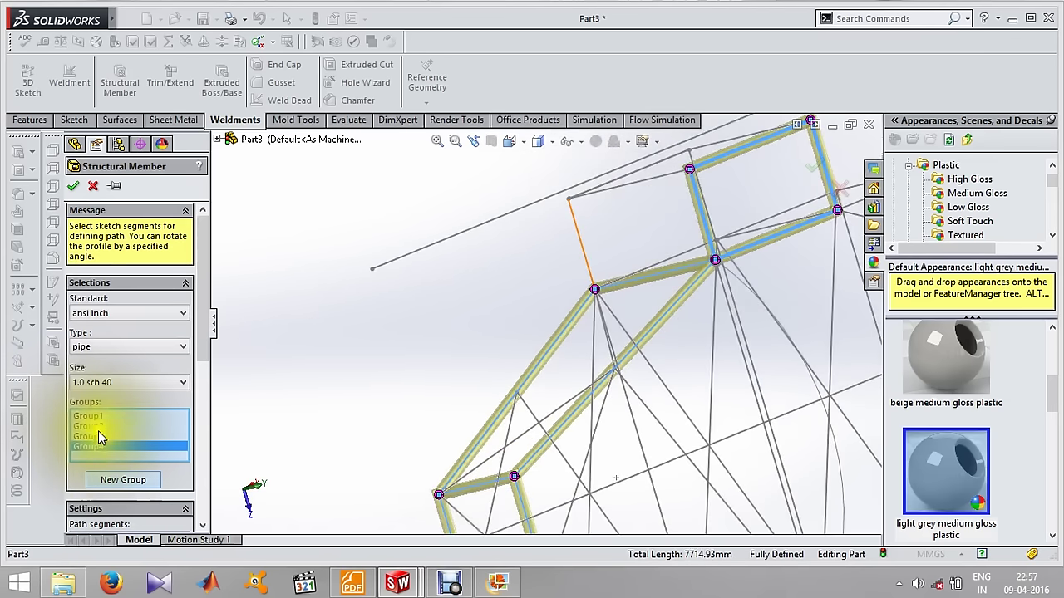
Start Group5 and reorient the view of the whole frame.
{"action": "left_click", "coordinate": [125, 484]}
{"action": "scroll", "coordinate": [655, 380], "scroll_direction": "up", "scroll_amount": 3}
{"action": "scroll", "coordinate": [676, 332], "scroll_direction": "up", "scroll_amount": 3}
{"action": "middle_click_drag", "start_coordinate": [676, 333], "coordinate": [623, 209]}
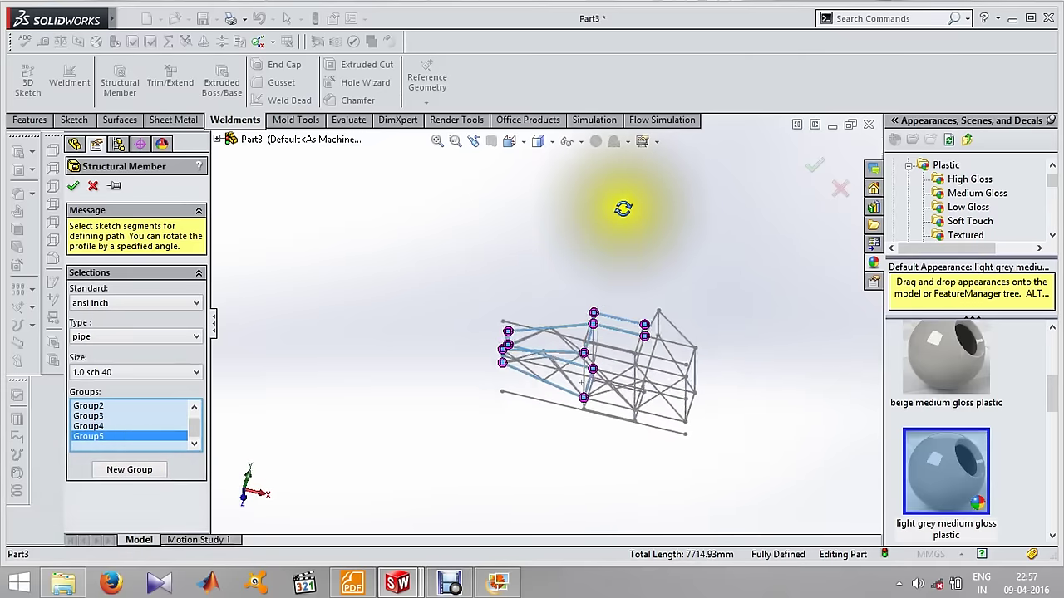
{"action": "scroll", "coordinate": [592, 274], "scroll_direction": "down", "scroll_amount": 5}
{"action": "scroll", "coordinate": [641, 261], "scroll_direction": "down", "scroll_amount": 3}
{"action": "mouse_move", "coordinate": [640, 261]}
{"action": "middle_mouse_down"}
{"action": "mouse_move", "coordinate": [624, 268]}
{"action": "mouse_move", "coordinate": [598, 221]}
{"action": "mouse_move", "coordinate": [499, 236]}
{"action": "mouse_move", "coordinate": [532, 238]}
{"action": "mouse_move", "coordinate": [622, 287]}
{"action": "mouse_move", "coordinate": [564, 330]}
{"action": "middle_mouse_up"}
{"action": "scroll", "coordinate": [586, 231], "scroll_direction": "up", "scroll_amount": 3}
{"action": "scroll", "coordinate": [498, 236], "scroll_direction": "down", "scroll_amount": 3}
Add the long, lower, bottom and right vertical segments to the current group, removing one mistaken pick.
{"action": "left_click", "coordinate": [623, 287]}
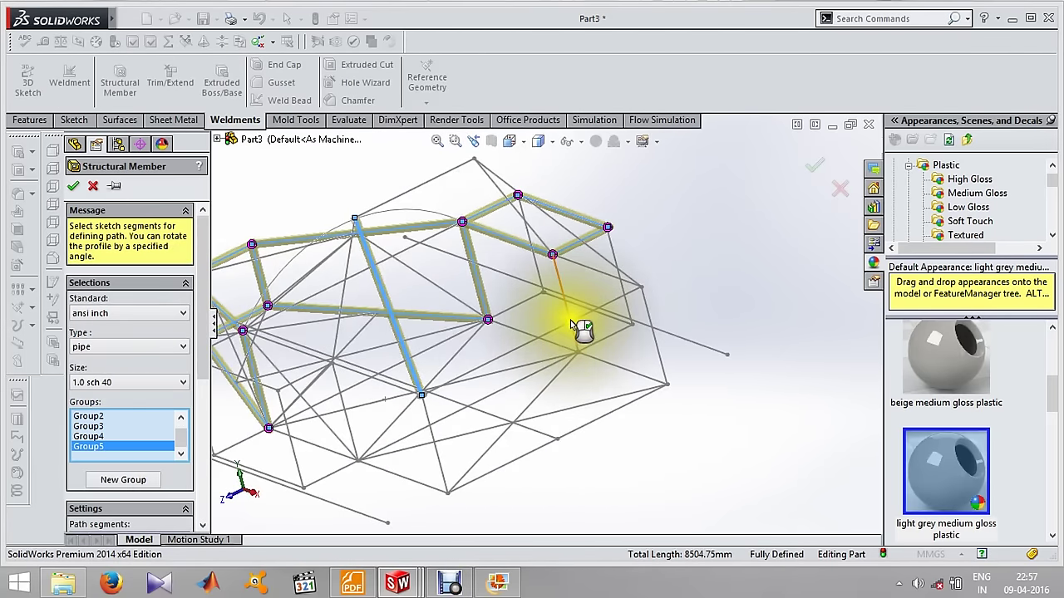
{"action": "left_click", "coordinate": [525, 347]}
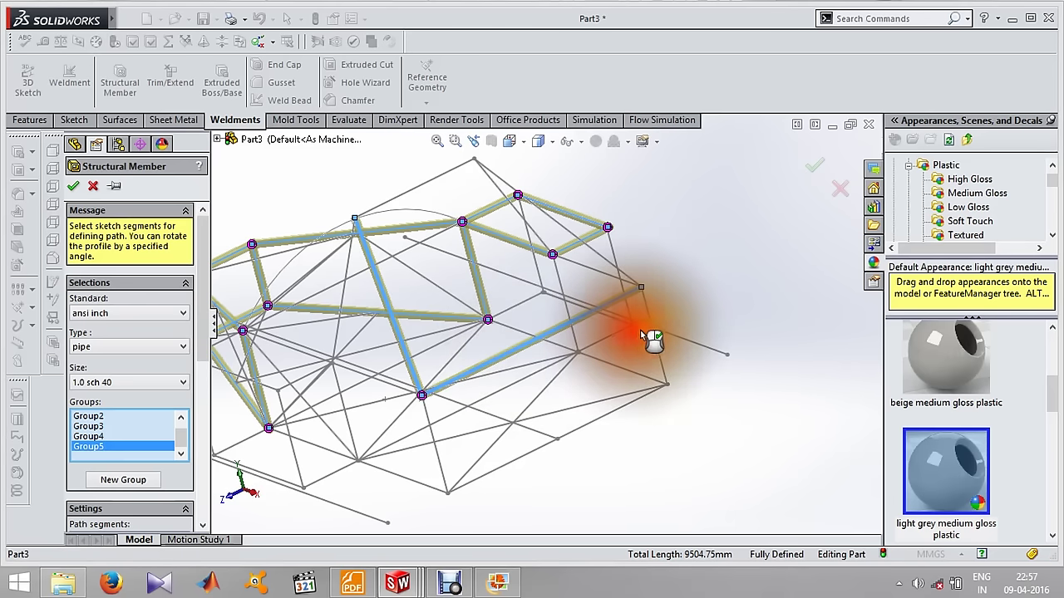
{"action": "left_click", "coordinate": [664, 374]}
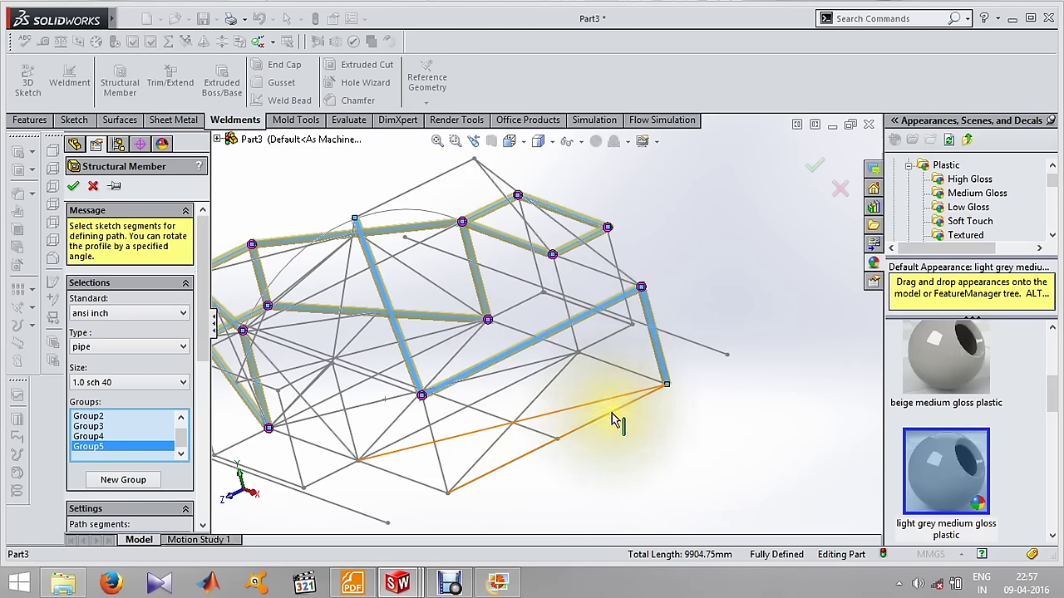
{"action": "left_click", "coordinate": [673, 449]}
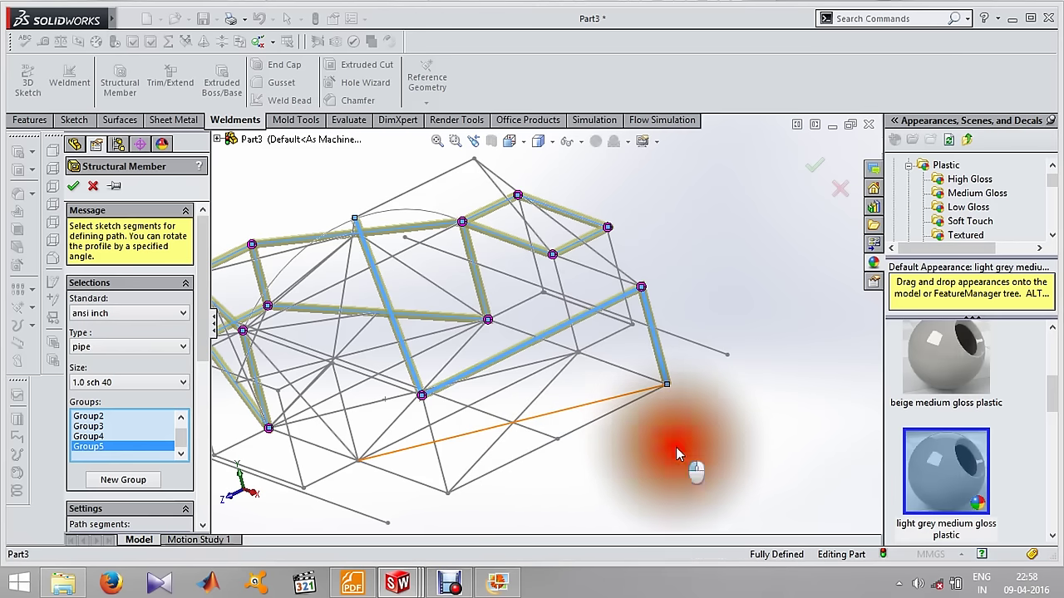
{"action": "left_click", "coordinate": [581, 407]}
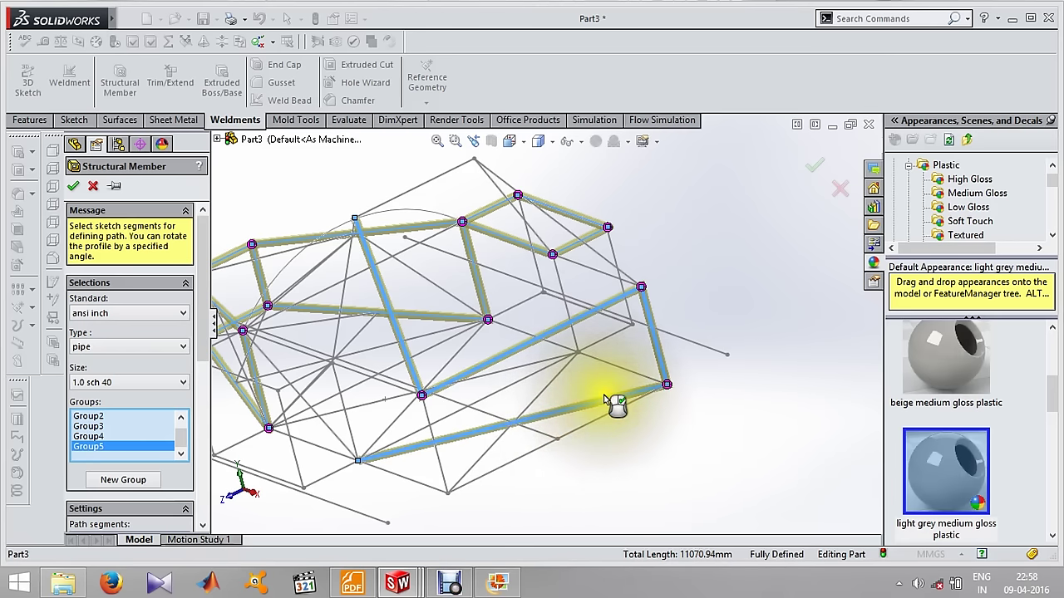
{"action": "left_click", "coordinate": [612, 406]}
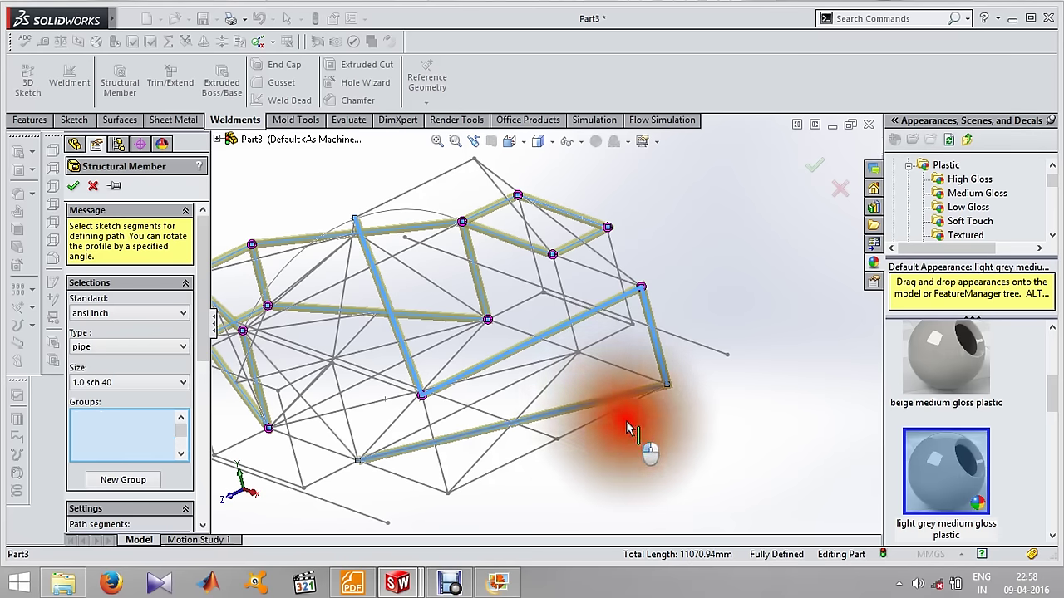
{"action": "left_click", "coordinate": [592, 422]}
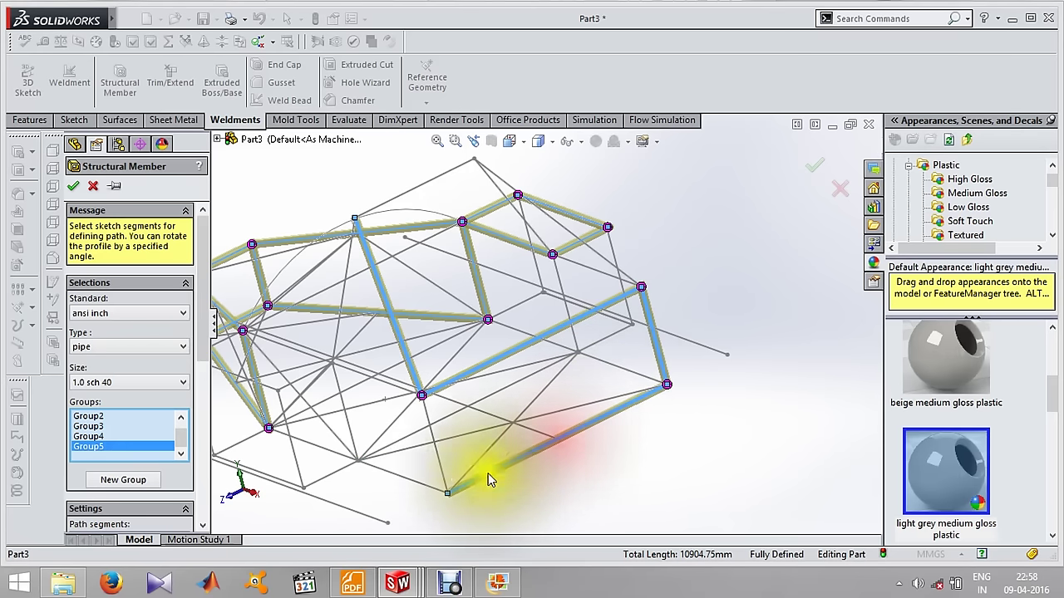
{"action": "left_click", "coordinate": [440, 469]}
{"action": "middle_click_drag", "start_coordinate": [427, 463], "coordinate": [449, 417]}
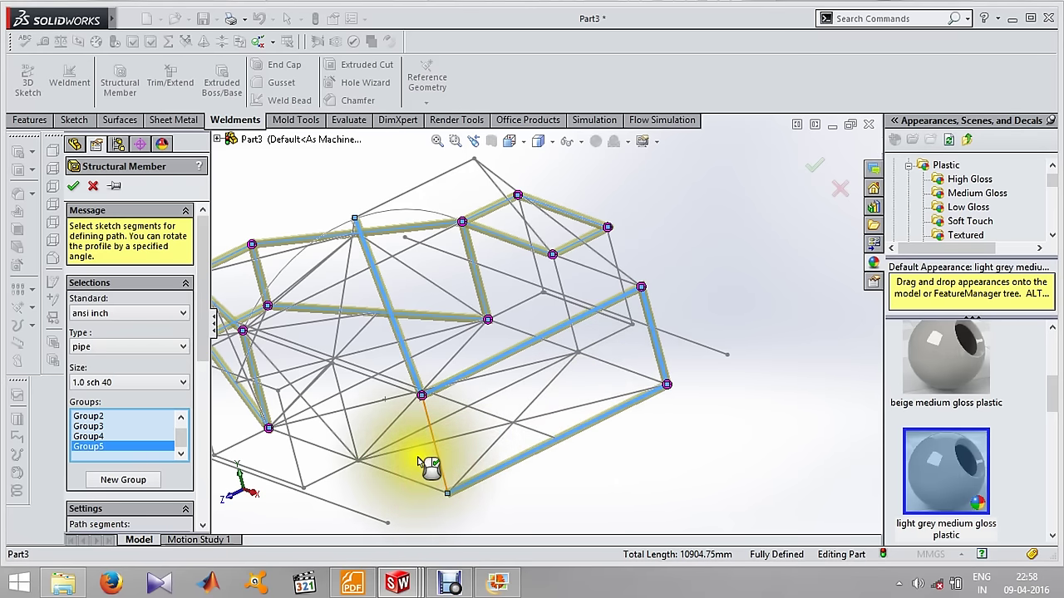
{"action": "scroll", "coordinate": [731, 293], "scroll_direction": "down", "scroll_amount": 5}
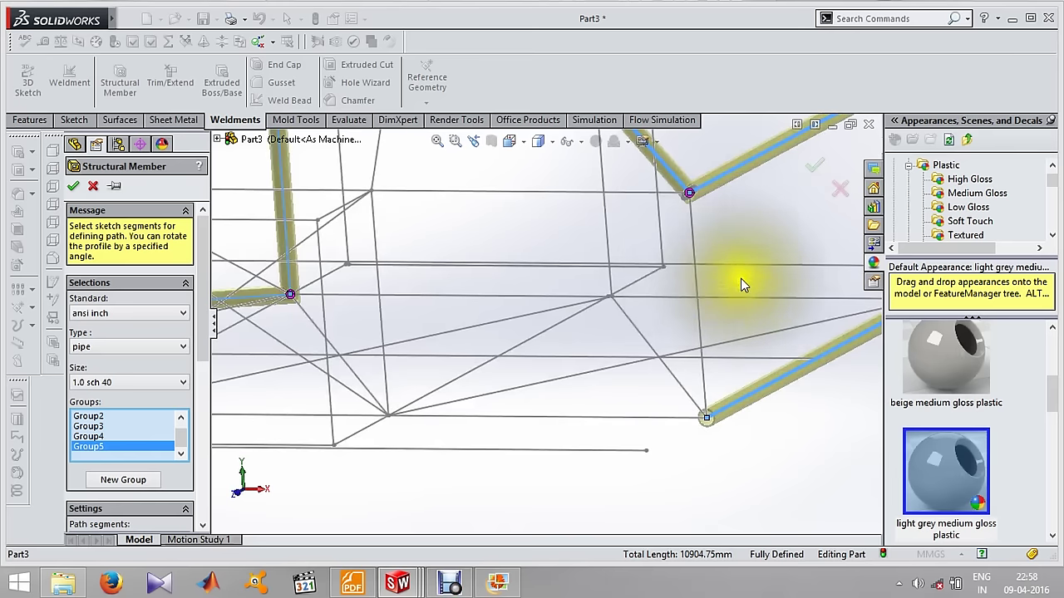
{"action": "left_click", "coordinate": [696, 267]}
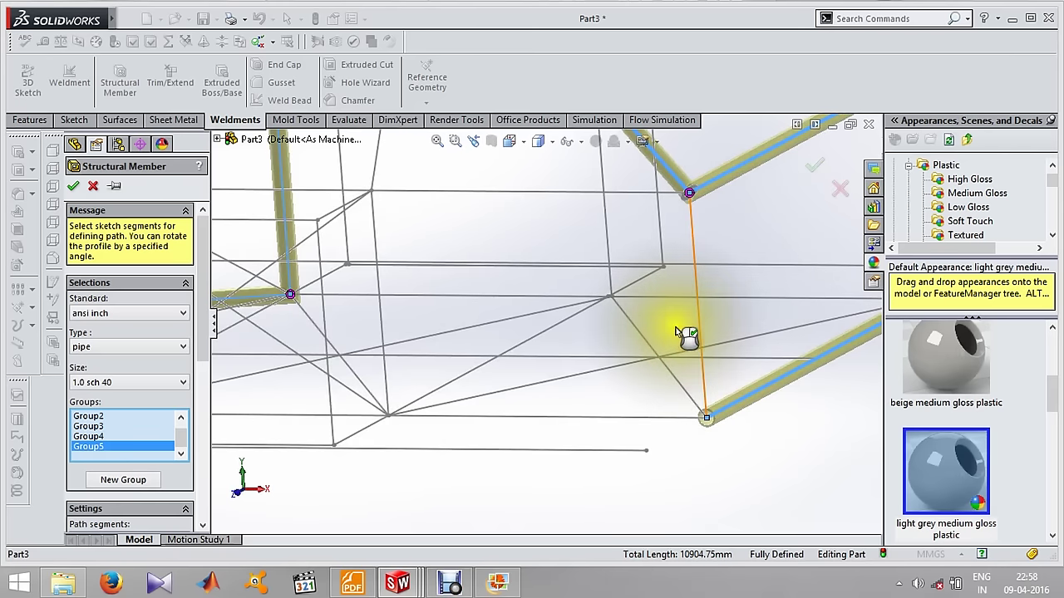
{"action": "scroll", "coordinate": [674, 328], "scroll_direction": "up", "scroll_amount": 5}
{"action": "mouse_move", "coordinate": [689, 325]}
{"action": "middle_mouse_down"}
{"action": "mouse_move", "coordinate": [685, 301]}
{"action": "mouse_move", "coordinate": [612, 332]}
{"action": "mouse_move", "coordinate": [617, 361]}
{"action": "mouse_move", "coordinate": [380, 416]}
{"action": "mouse_move", "coordinate": [446, 440]}
{"action": "middle_mouse_up"}
Create Group6 from the side segments, including the diagonal and short adjoining pieces.
{"action": "left_click", "coordinate": [127, 486]}
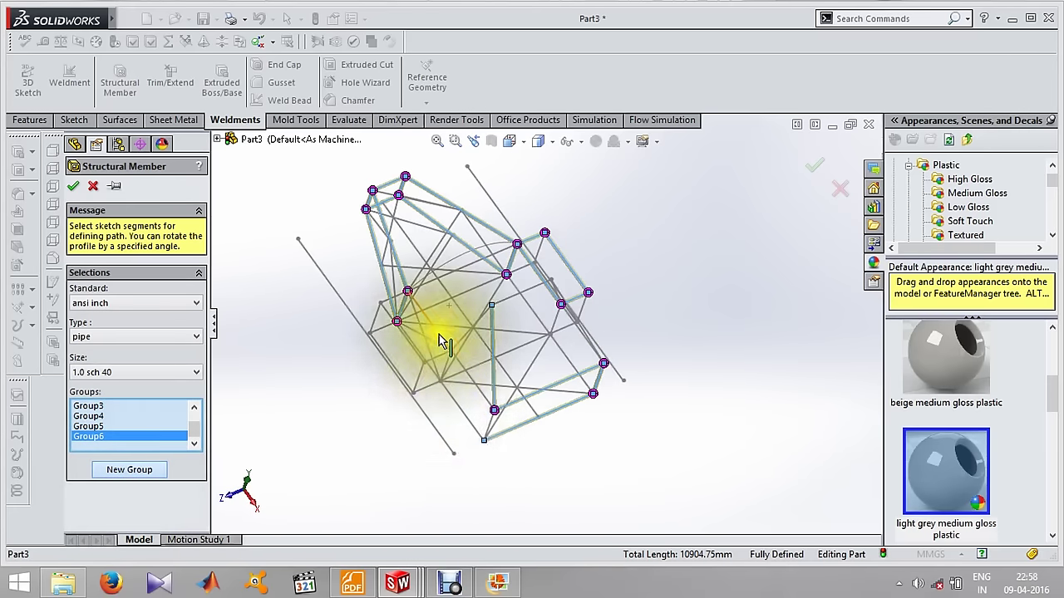
{"action": "scroll", "coordinate": [508, 378], "scroll_direction": "down", "scroll_amount": 5}
{"action": "left_click", "coordinate": [523, 412]}
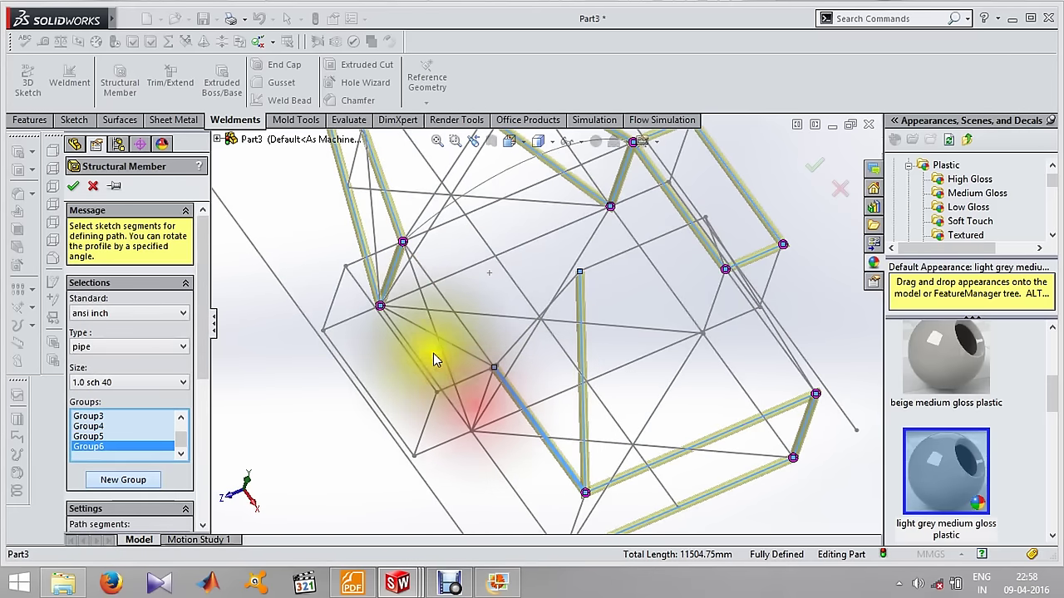
{"action": "left_click", "coordinate": [466, 337]}
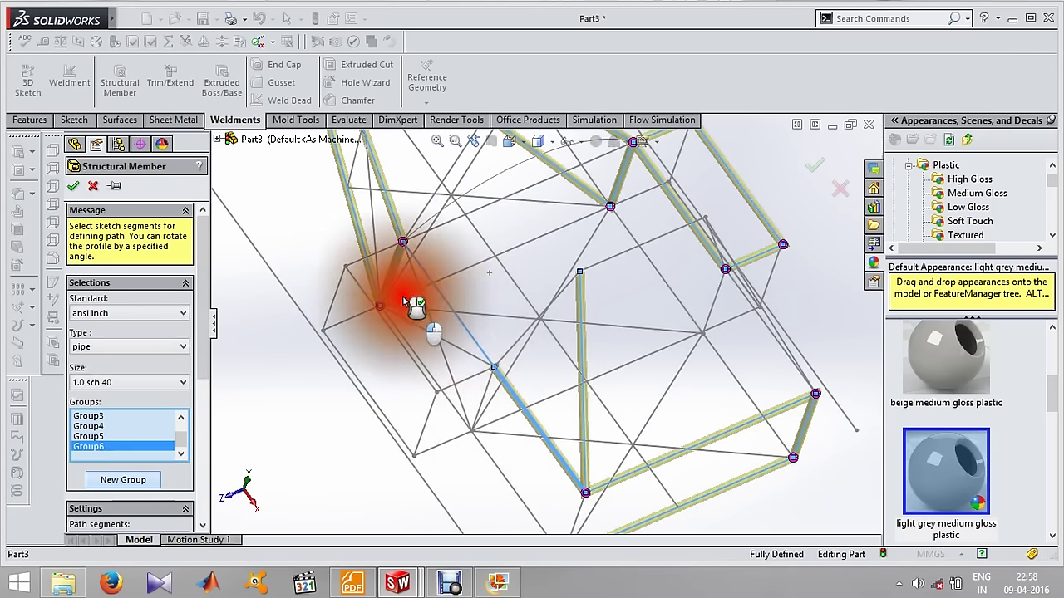
{"action": "left_click", "coordinate": [364, 278]}
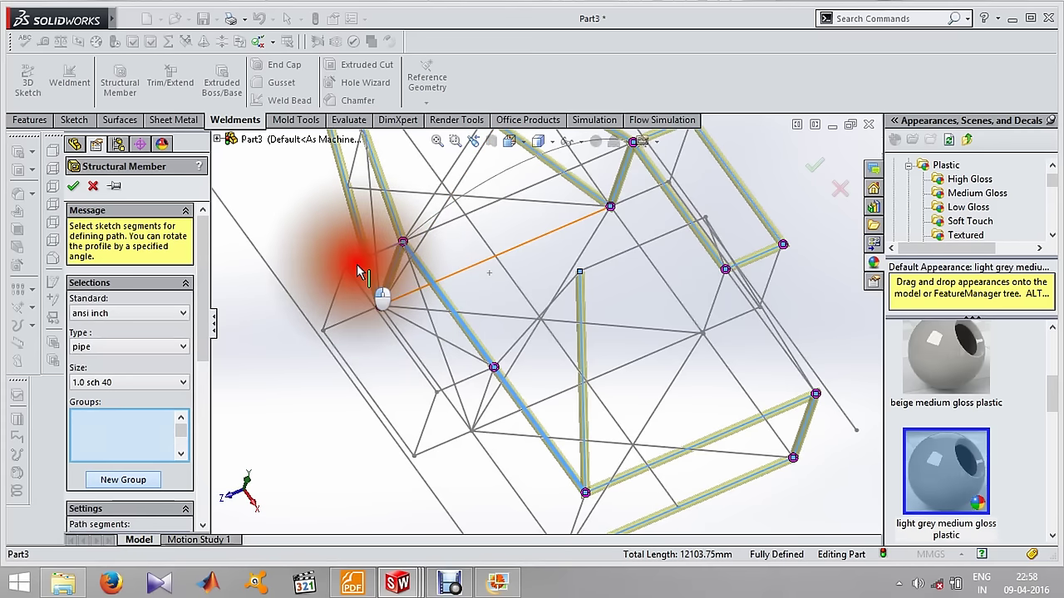
{"action": "left_click", "coordinate": [399, 326]}
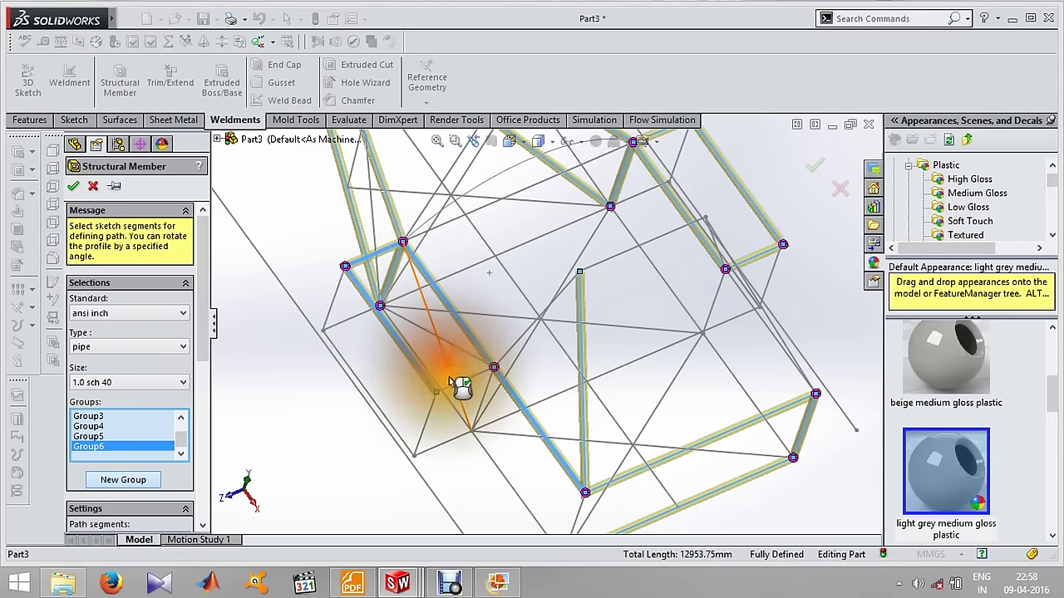
{"action": "left_click", "coordinate": [465, 395]}
{"action": "middle_click_drag", "start_coordinate": [496, 407], "coordinate": [470, 332]}
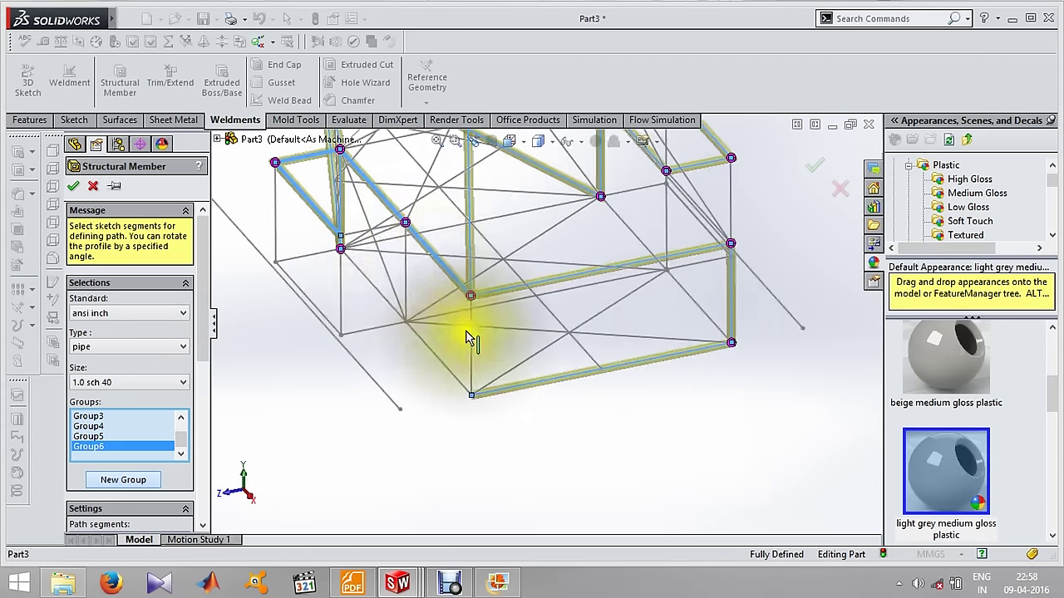
{"action": "scroll", "coordinate": [369, 260], "scroll_direction": "down", "scroll_amount": 5}
{"action": "mouse_move", "coordinate": [369, 260]}
{"action": "middle_mouse_down"}
{"action": "mouse_move", "coordinate": [299, 304]}
{"action": "mouse_move", "coordinate": [408, 443]}
{"action": "middle_mouse_up"}
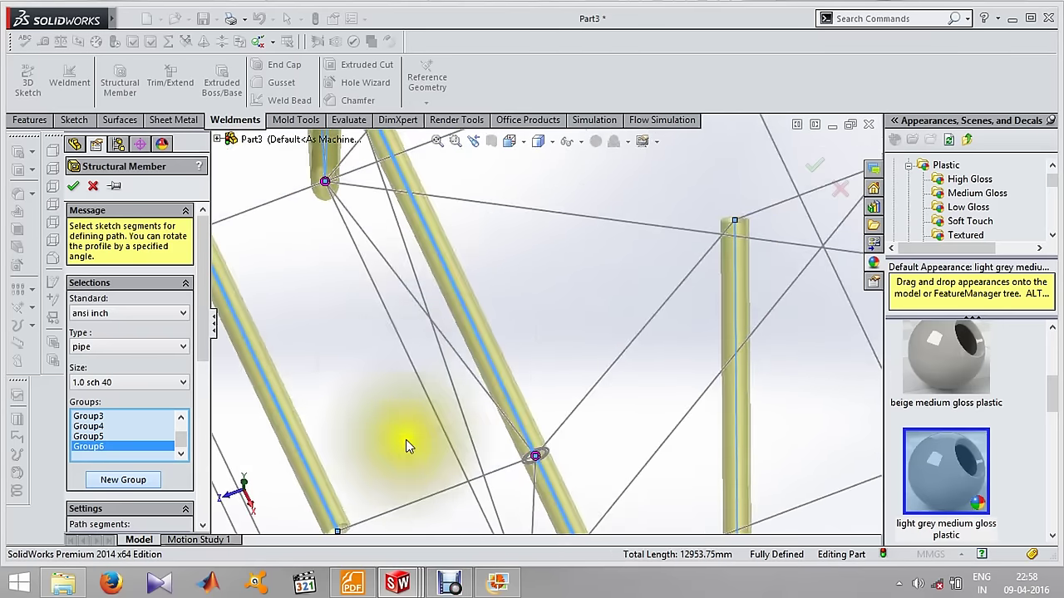
{"action": "left_click", "coordinate": [425, 504]}
{"action": "middle_click_drag", "start_coordinate": [463, 499], "coordinate": [332, 427]}
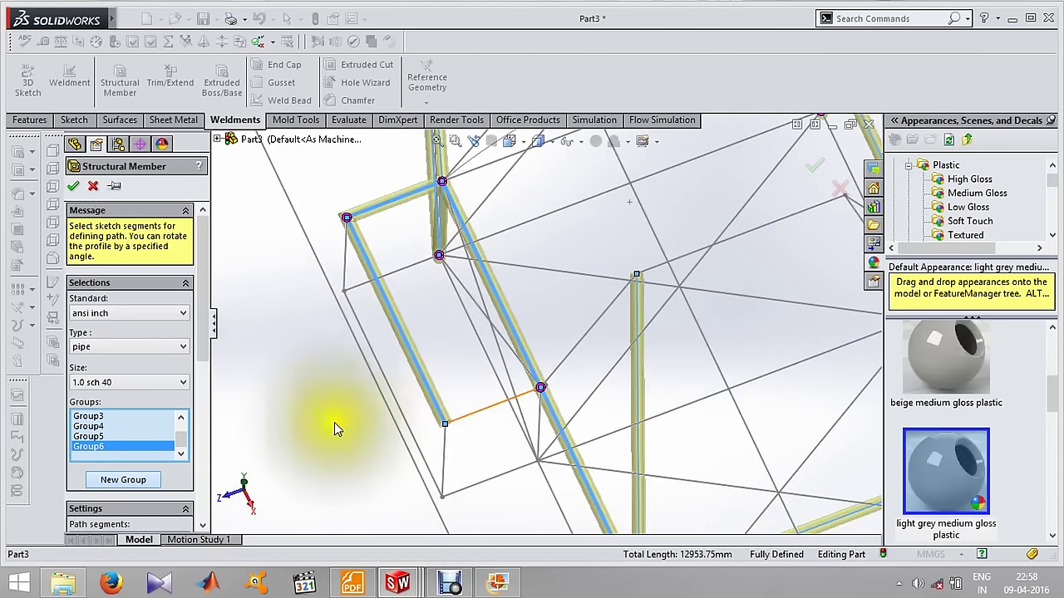
Create Group7 from the short bottom, vertical connector, lower crossbar and upper left cross segments.
{"action": "left_click", "coordinate": [131, 481]}
{"action": "left_click", "coordinate": [503, 402]}
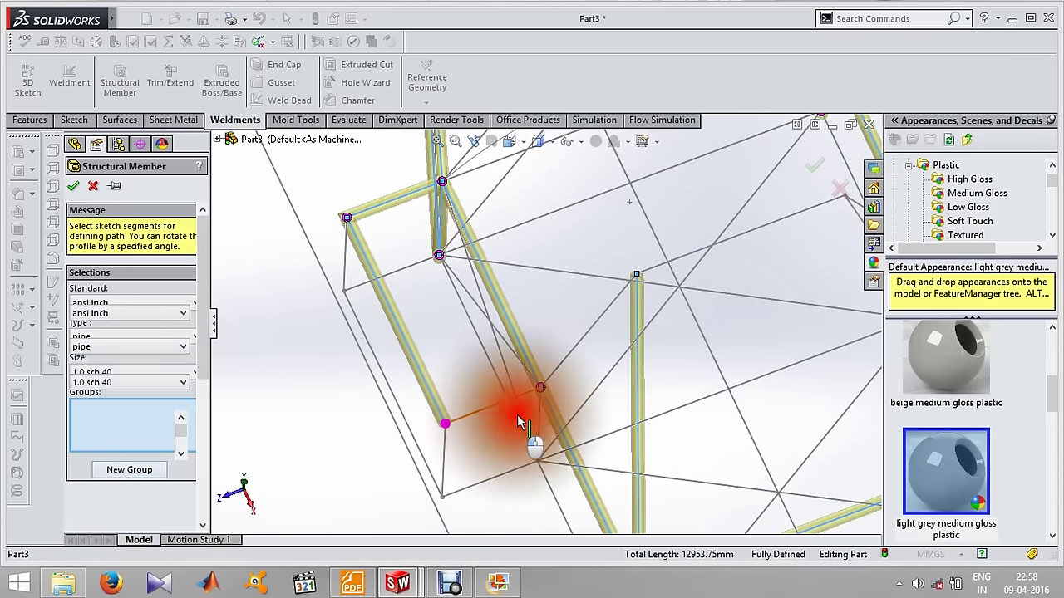
{"action": "left_click", "coordinate": [499, 472]}
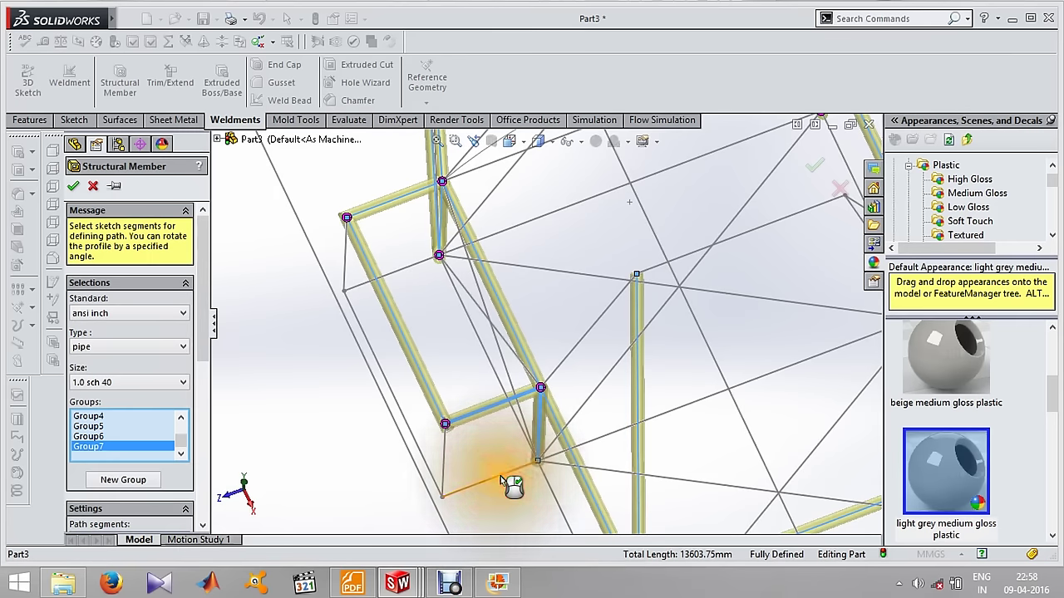
{"action": "left_click", "coordinate": [411, 452]}
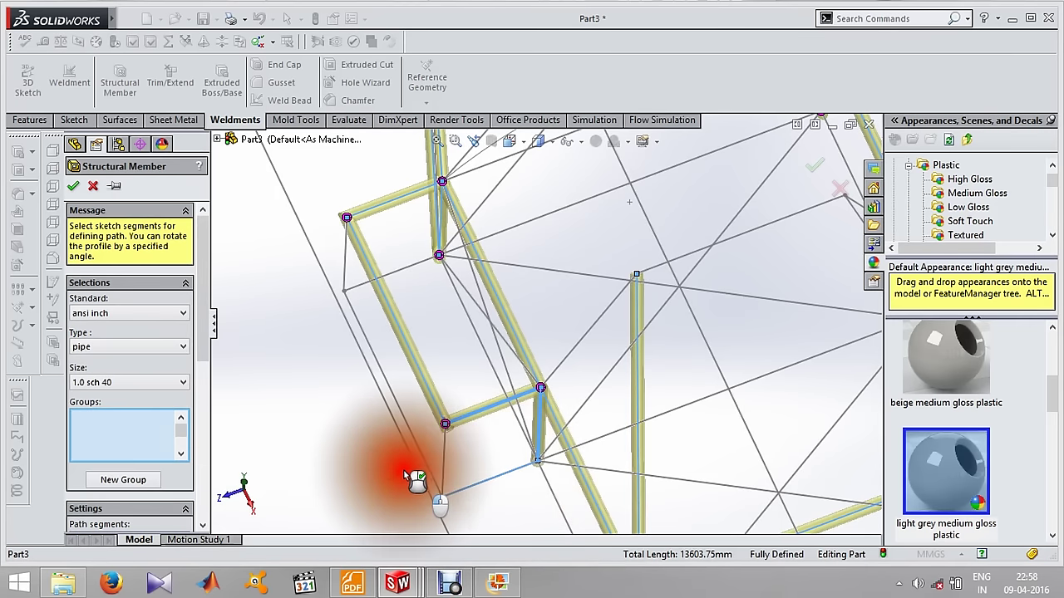
{"action": "left_click", "coordinate": [359, 287]}
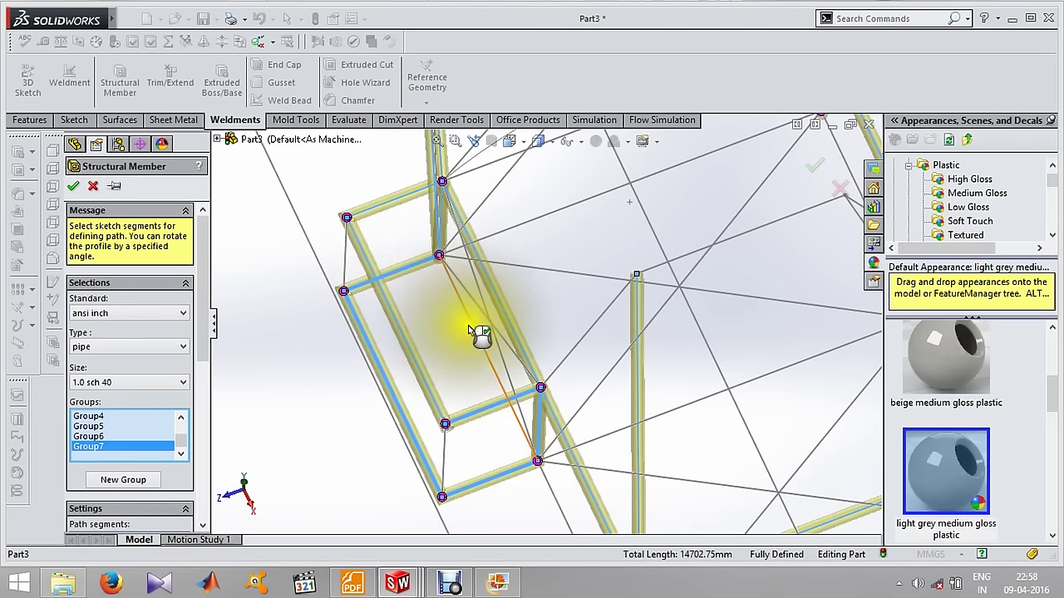
{"action": "mouse_move", "coordinate": [527, 451]}
{"action": "middle_mouse_down"}
{"action": "mouse_move", "coordinate": [538, 351]}
{"action": "mouse_move", "coordinate": [577, 325]}
{"action": "mouse_move", "coordinate": [577, 428]}
{"action": "mouse_move", "coordinate": [567, 227]}
{"action": "middle_mouse_up"}
Clear unwanted highlighted segments and add the diagonal segment to the current group.
{"action": "scroll", "coordinate": [574, 241], "scroll_direction": "down", "scroll_amount": 3}
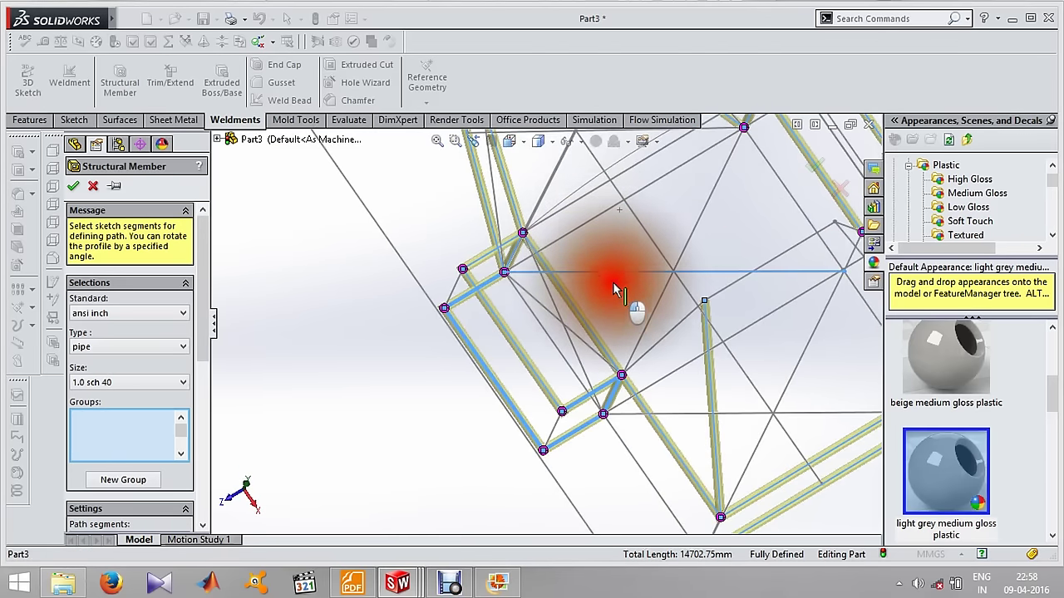
{"action": "scroll", "coordinate": [615, 289], "scroll_direction": "up", "scroll_amount": 1}
{"action": "scroll", "coordinate": [636, 304], "scroll_direction": "up", "scroll_amount": 2}
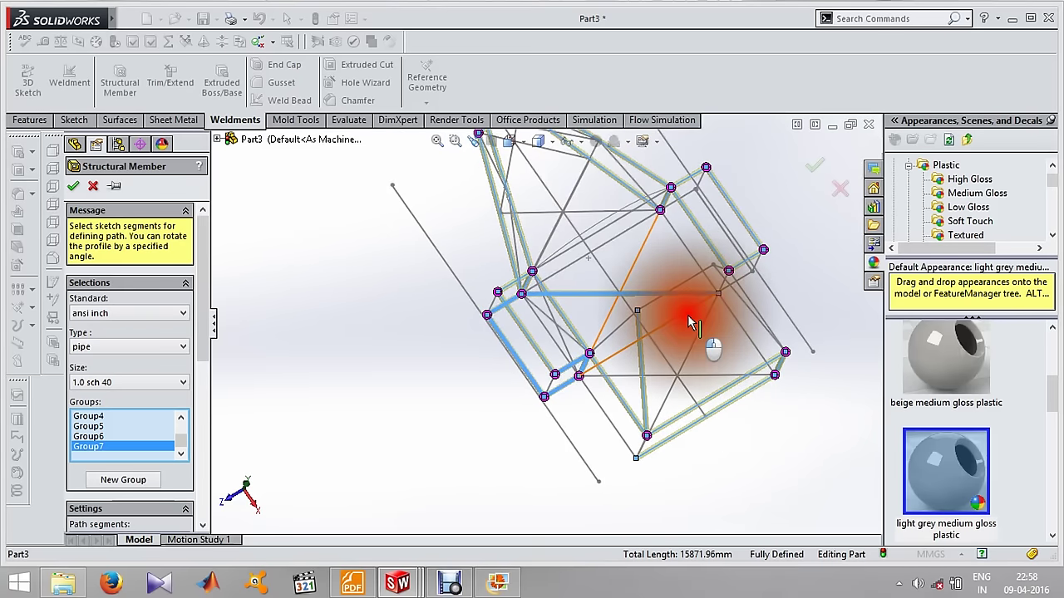
{"action": "left_click", "coordinate": [687, 314]}
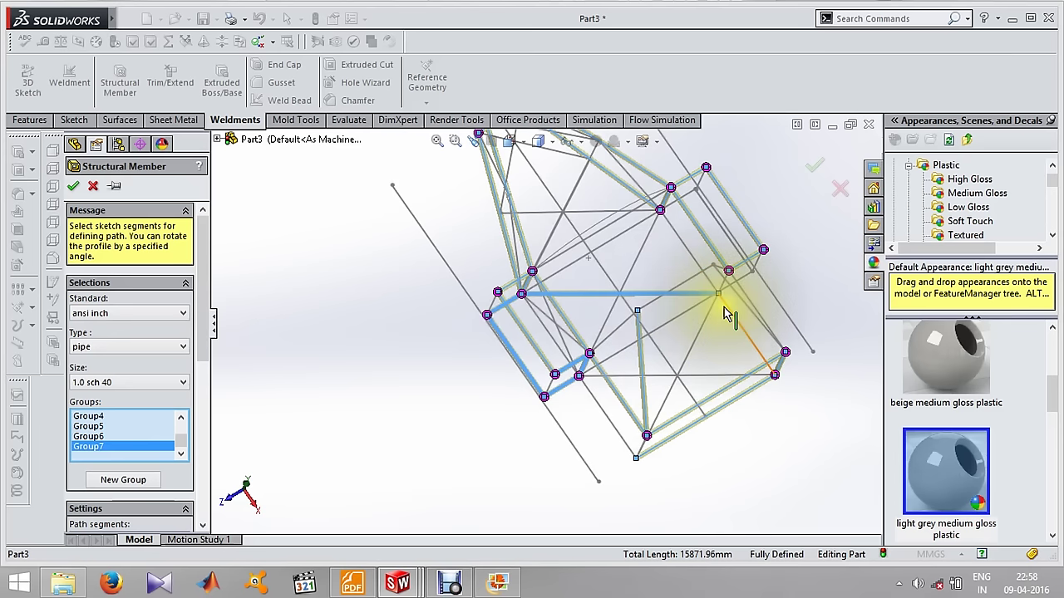
{"action": "right_click", "coordinate": [725, 310]}
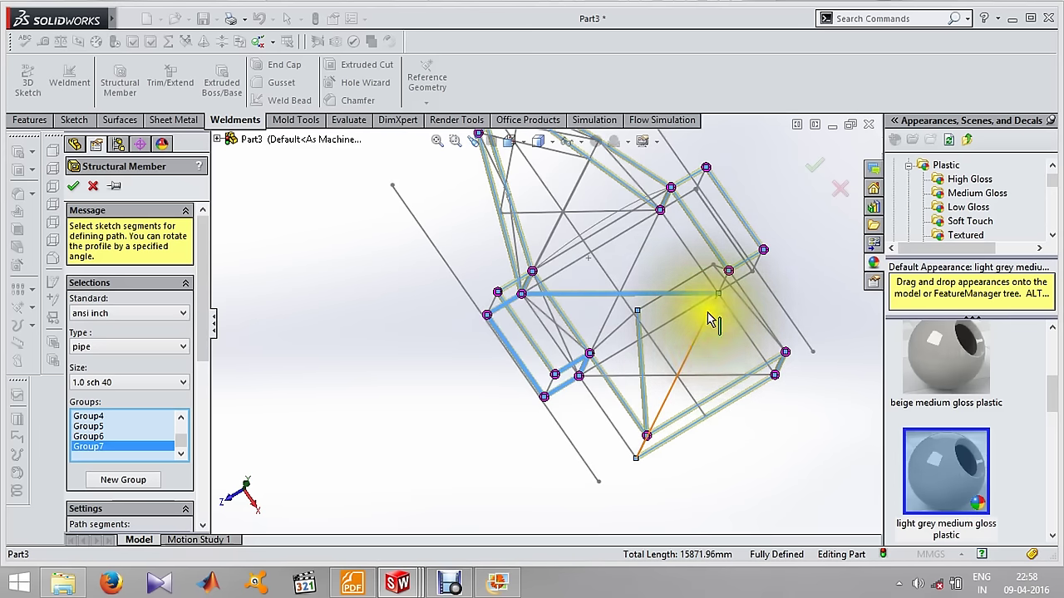
{"action": "left_click", "coordinate": [707, 313]}
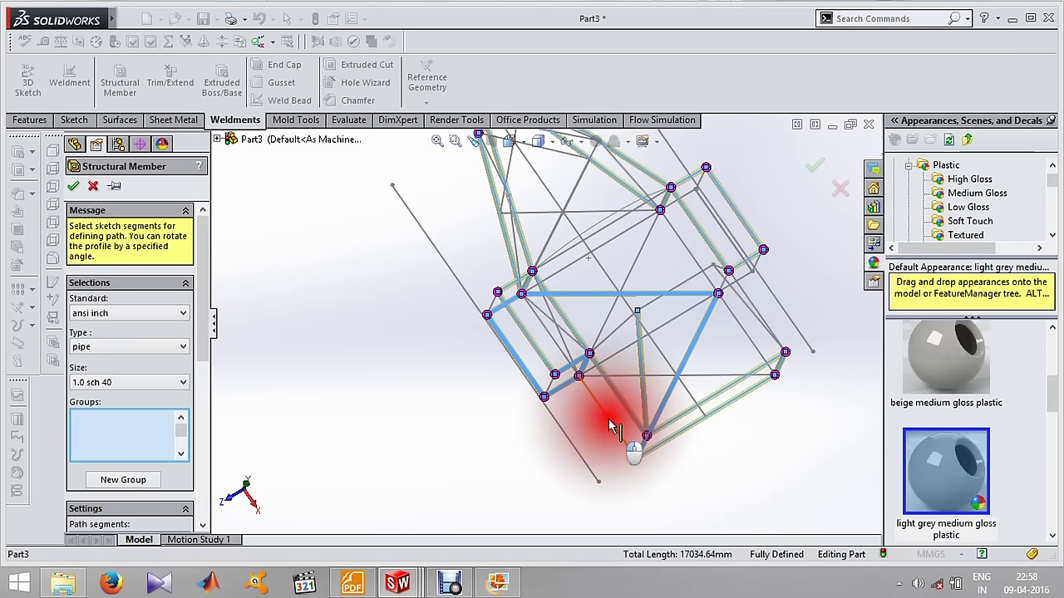
{"action": "left_click", "coordinate": [625, 446]}
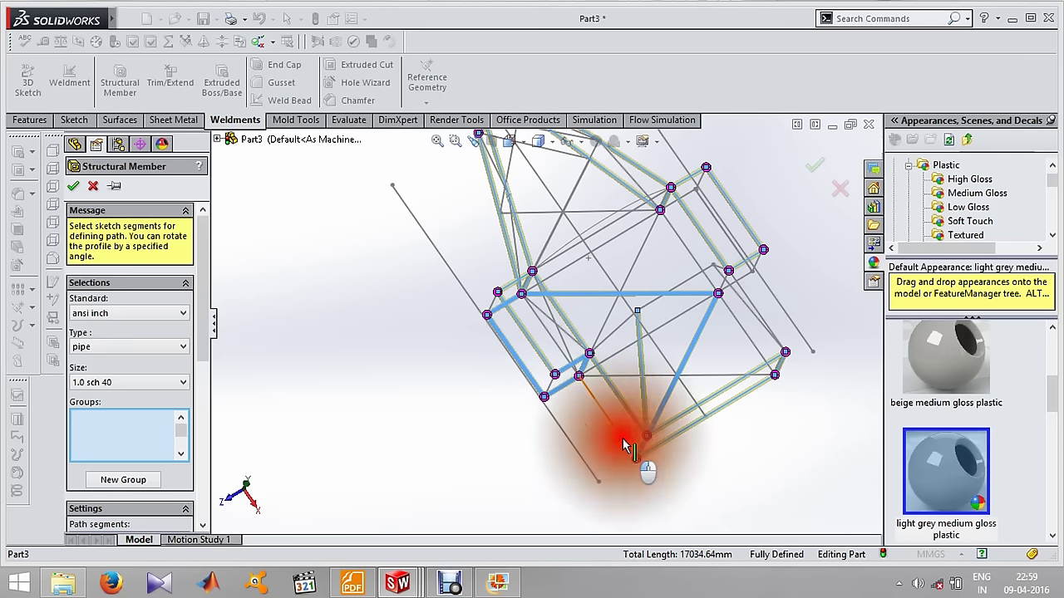
Create Group8 from the lower diagonal, horizontal, right diagonal, upper cross and long diagonal segments.
{"action": "left_click", "coordinate": [123, 479]}
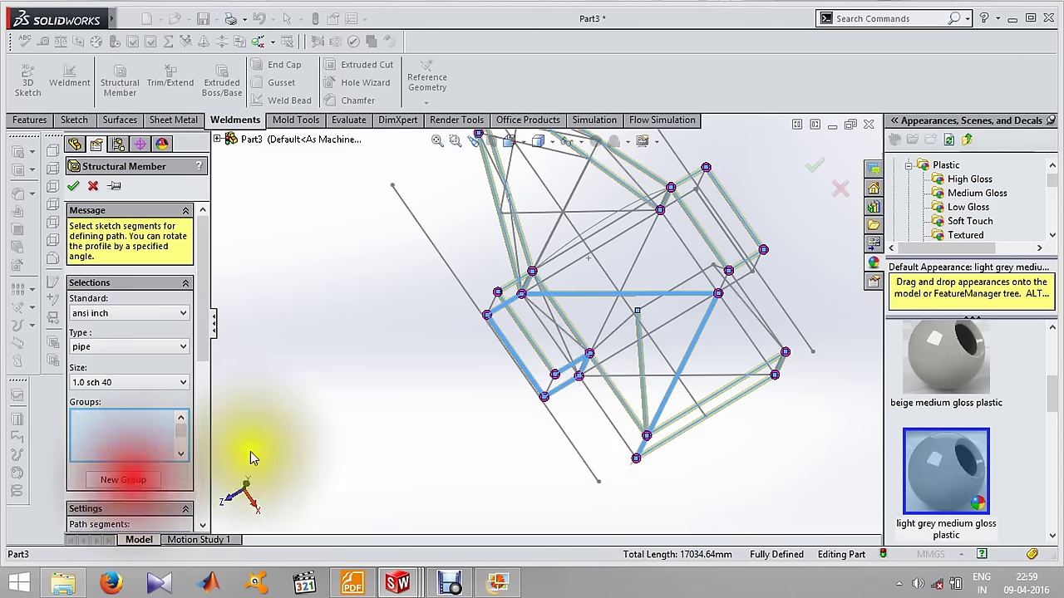
{"action": "left_click", "coordinate": [609, 430]}
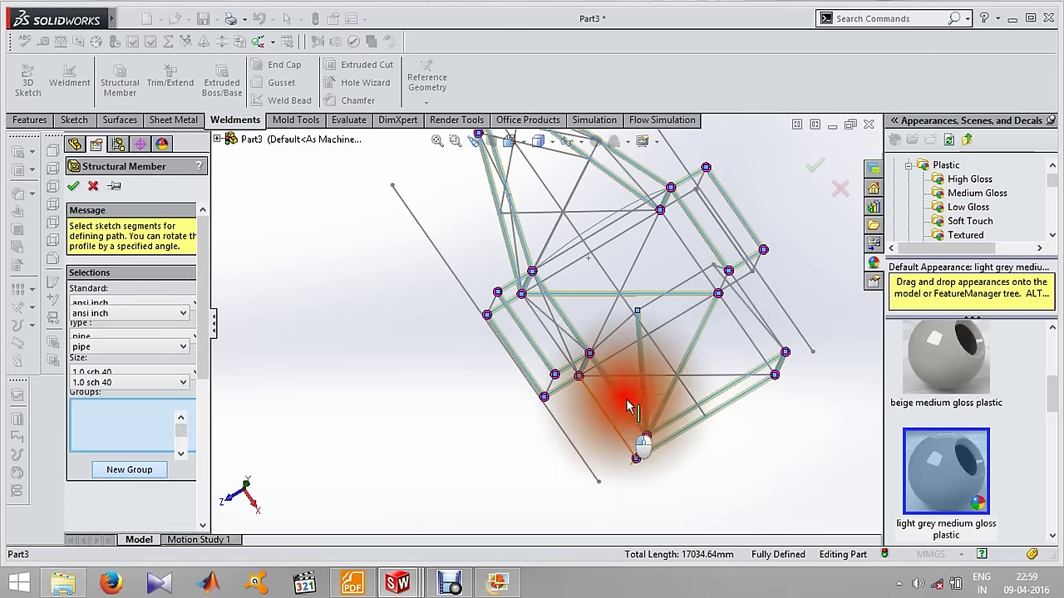
{"action": "left_click", "coordinate": [629, 376]}
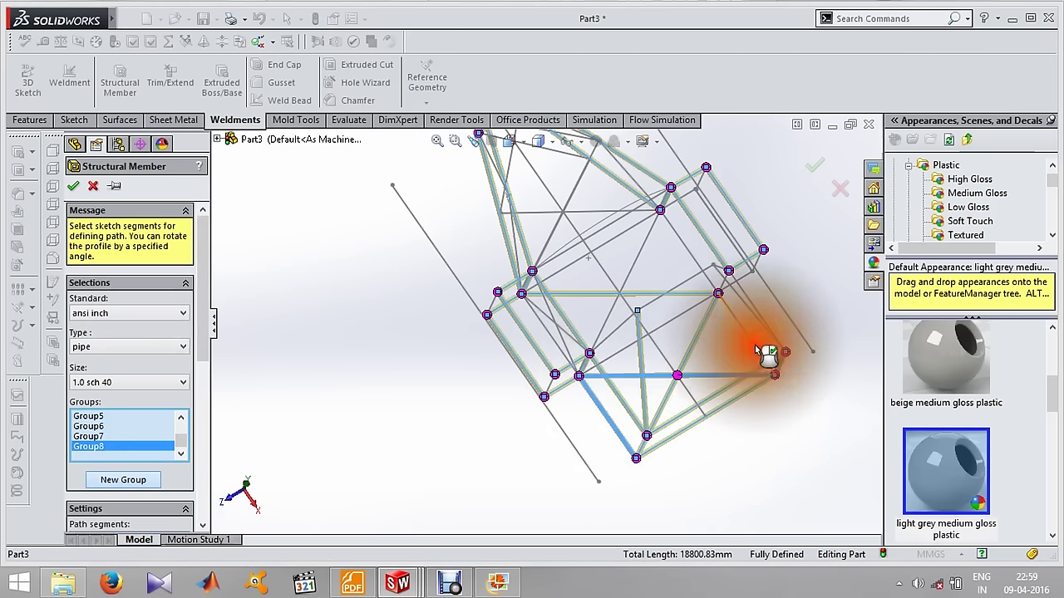
{"action": "left_click", "coordinate": [766, 353]}
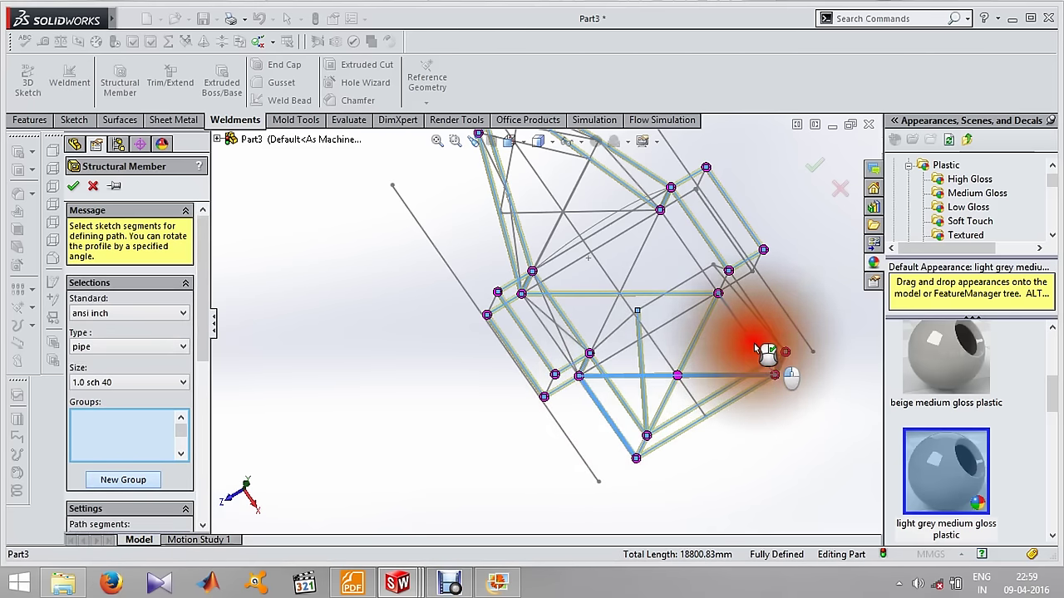
{"action": "left_click", "coordinate": [690, 254]}
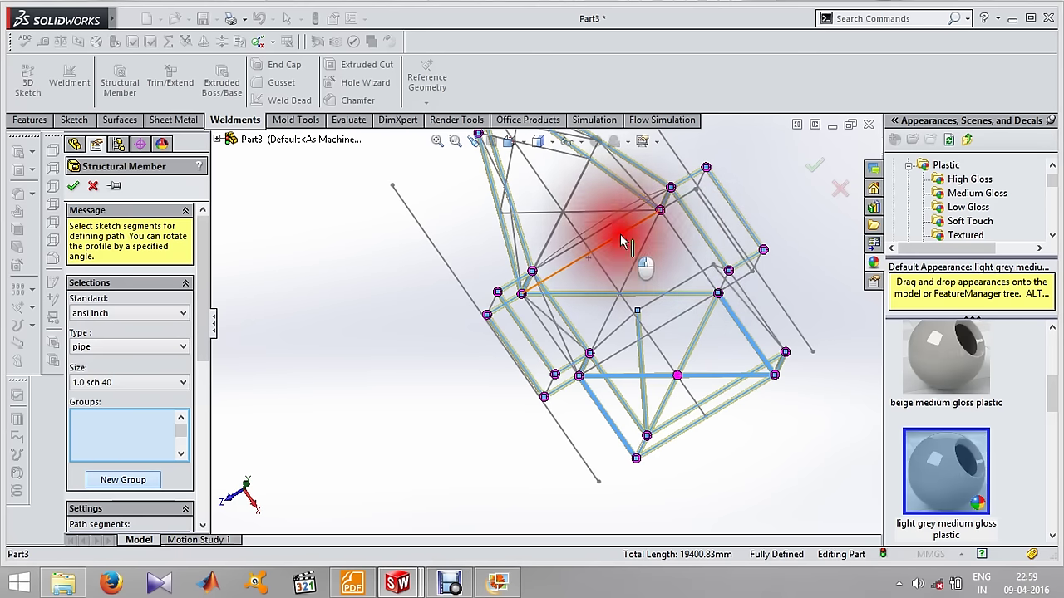
{"action": "mouse_move", "coordinate": [563, 245]}
{"action": "middle_mouse_down"}
{"action": "mouse_move", "coordinate": [566, 227]}
{"action": "mouse_move", "coordinate": [664, 249]}
{"action": "middle_mouse_up"}
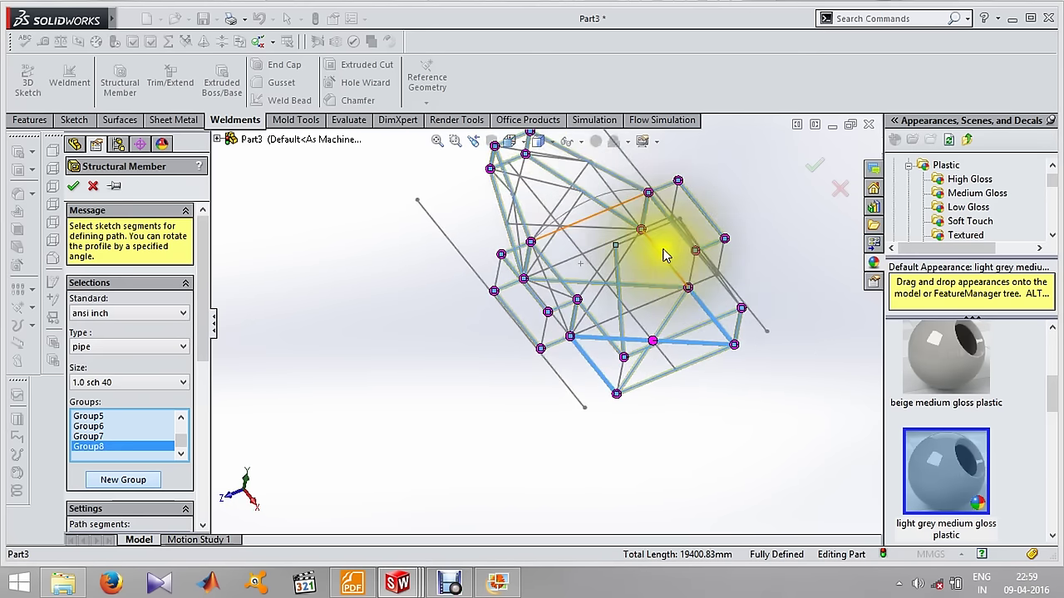
{"action": "scroll", "coordinate": [665, 257], "scroll_direction": "down", "scroll_amount": 5}
{"action": "left_click", "coordinate": [611, 291]}
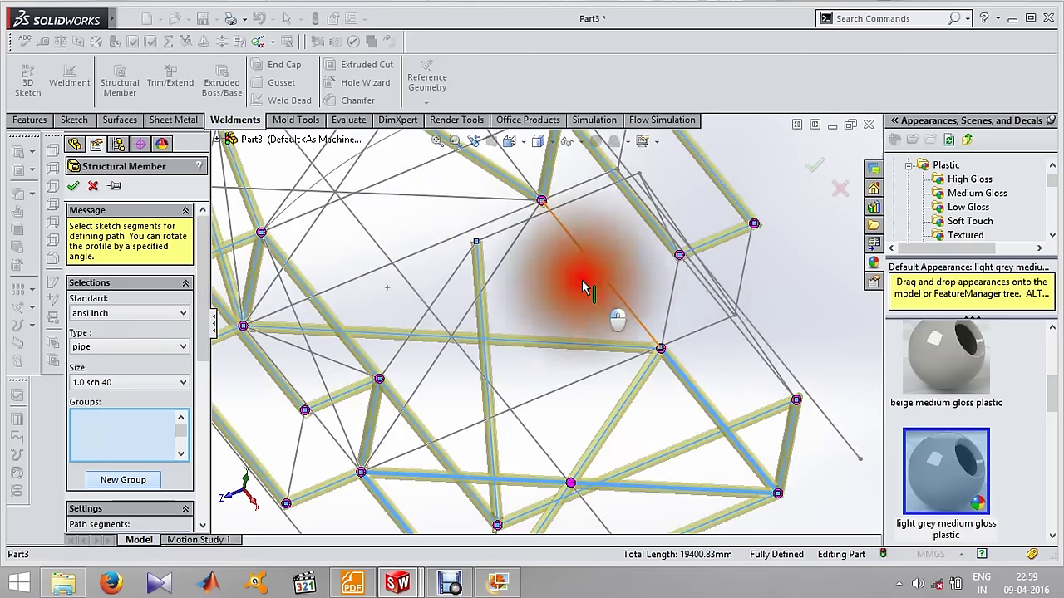
{"action": "left_click_drag", "start_coordinate": [611, 292], "coordinate": [594, 302]}
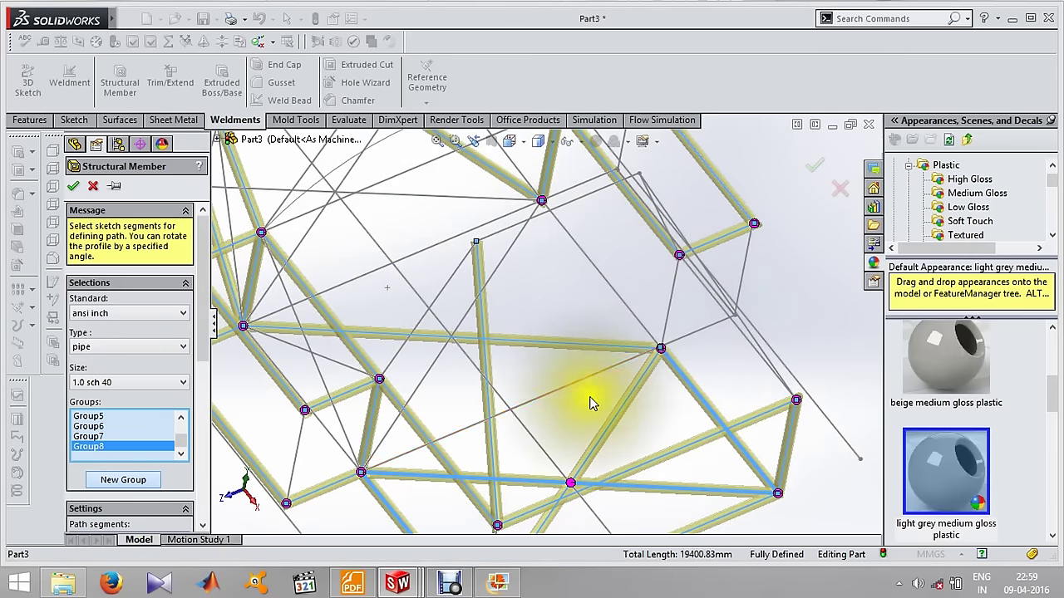
{"action": "left_click", "coordinate": [598, 373]}
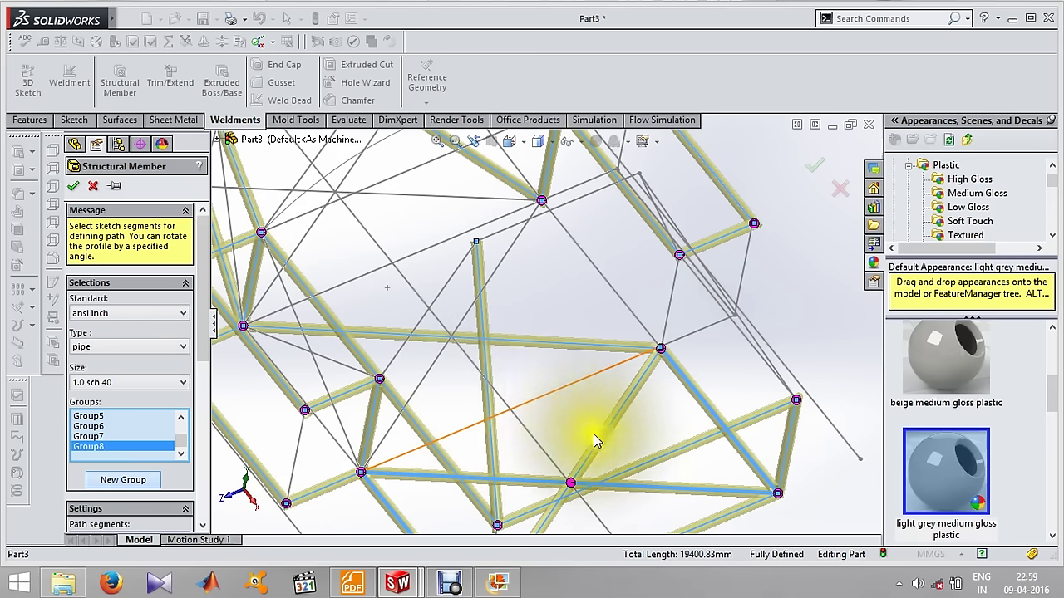
{"action": "left_click", "coordinate": [580, 412]}
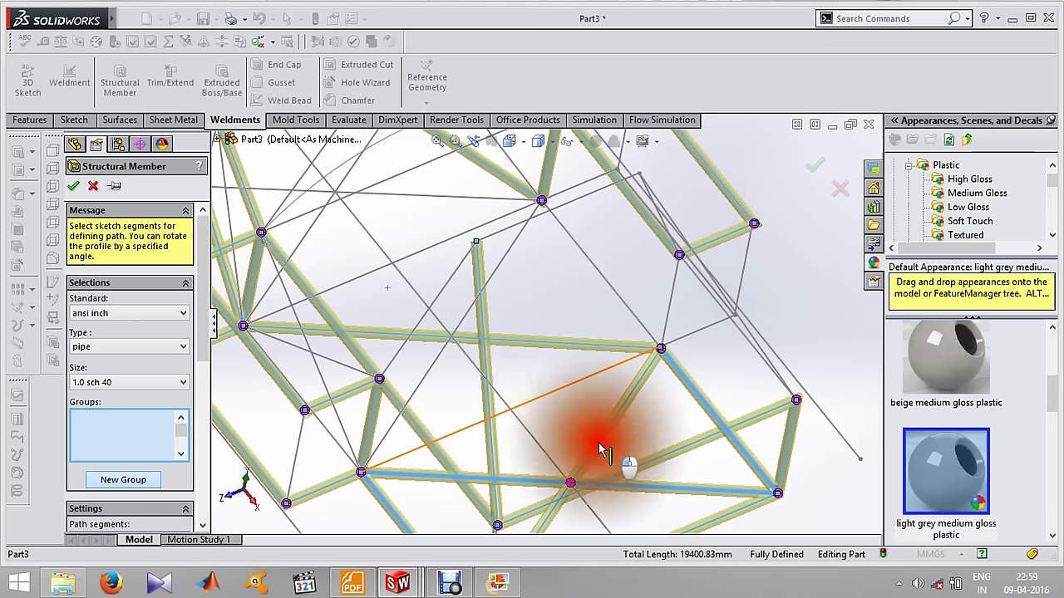
{"action": "left_click_drag", "start_coordinate": [601, 446], "coordinate": [297, 499]}
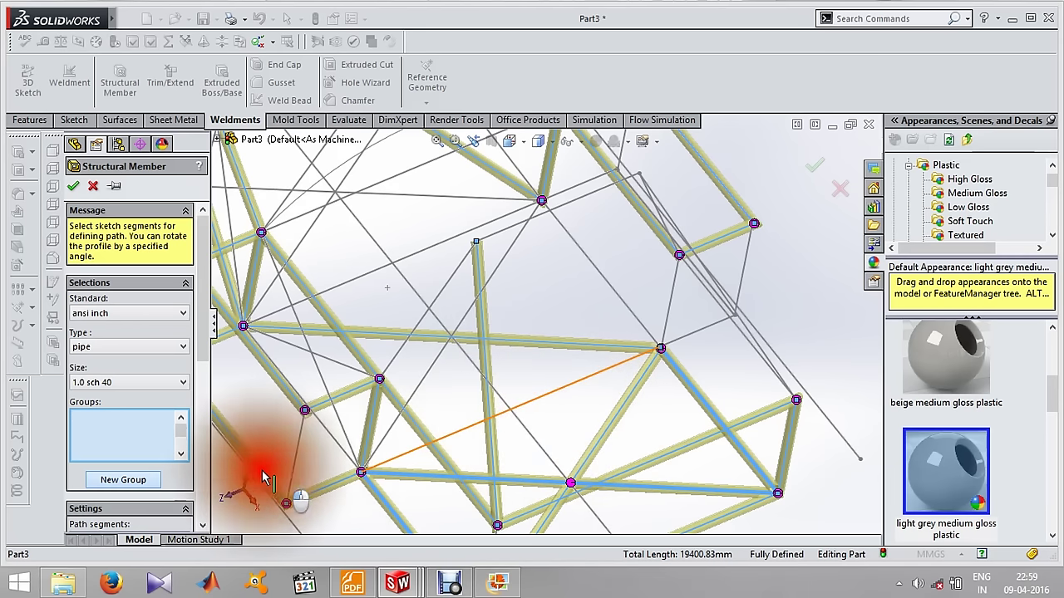
Create a new group with the long diagonal and a top sketch segment.
{"action": "left_click", "coordinate": [127, 487]}
{"action": "mouse_move", "coordinate": [570, 380]}
{"action": "left_mouse_down"}
{"action": "mouse_move", "coordinate": [440, 368]}
{"action": "mouse_move", "coordinate": [479, 204]}
{"action": "mouse_move", "coordinate": [395, 203]}
{"action": "left_mouse_up"}
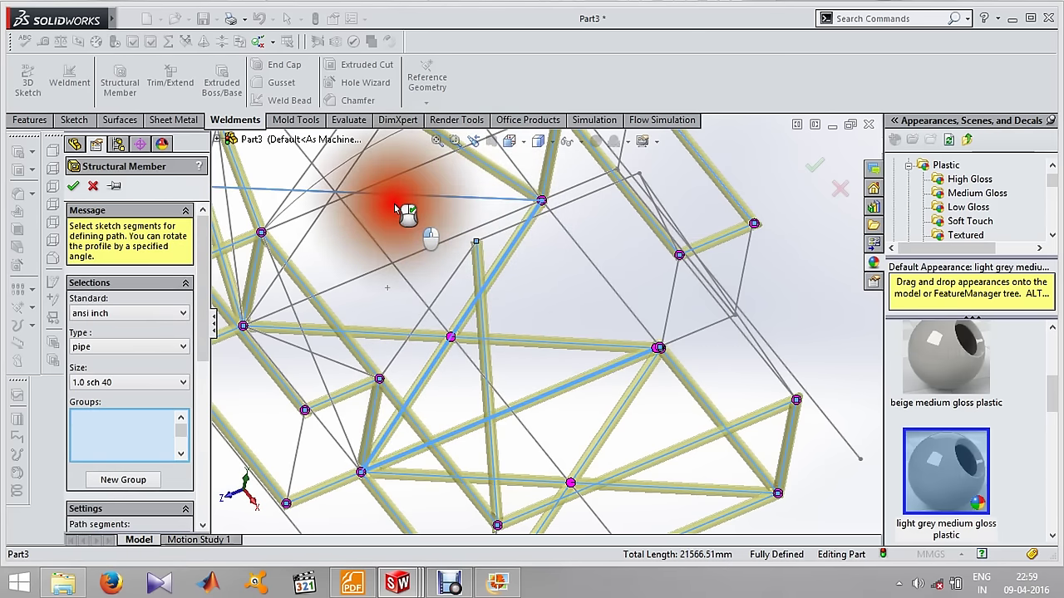
{"action": "key", "text": "z"}
{"action": "middle_click_drag", "start_coordinate": [396, 208], "coordinate": [396, 214]}
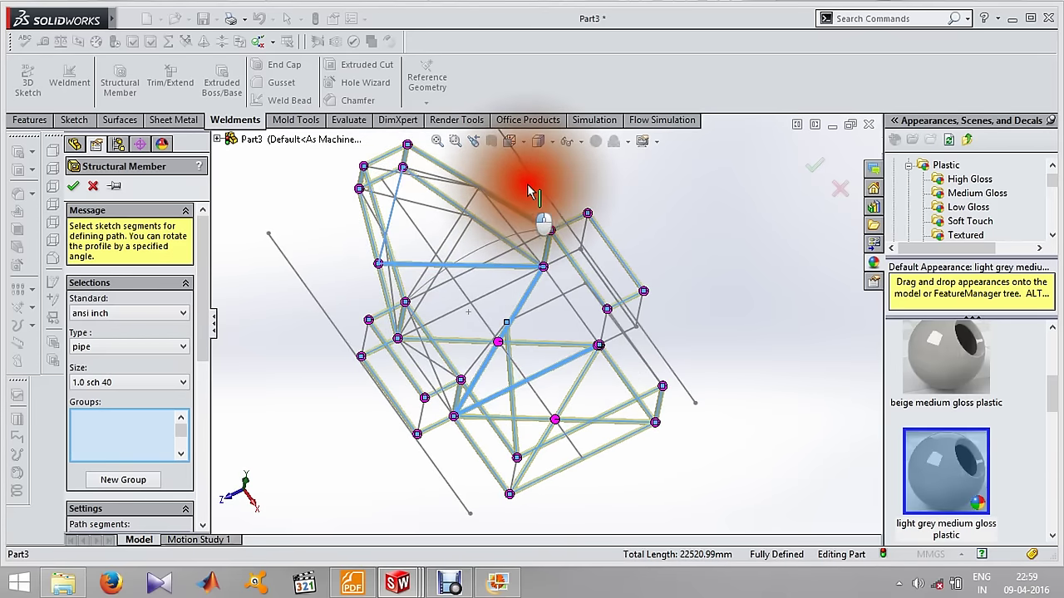
{"action": "left_click", "coordinate": [390, 213]}
Create another group from the top, central diagonal and right-edge segments of the frame.
{"action": "left_click", "coordinate": [128, 478]}
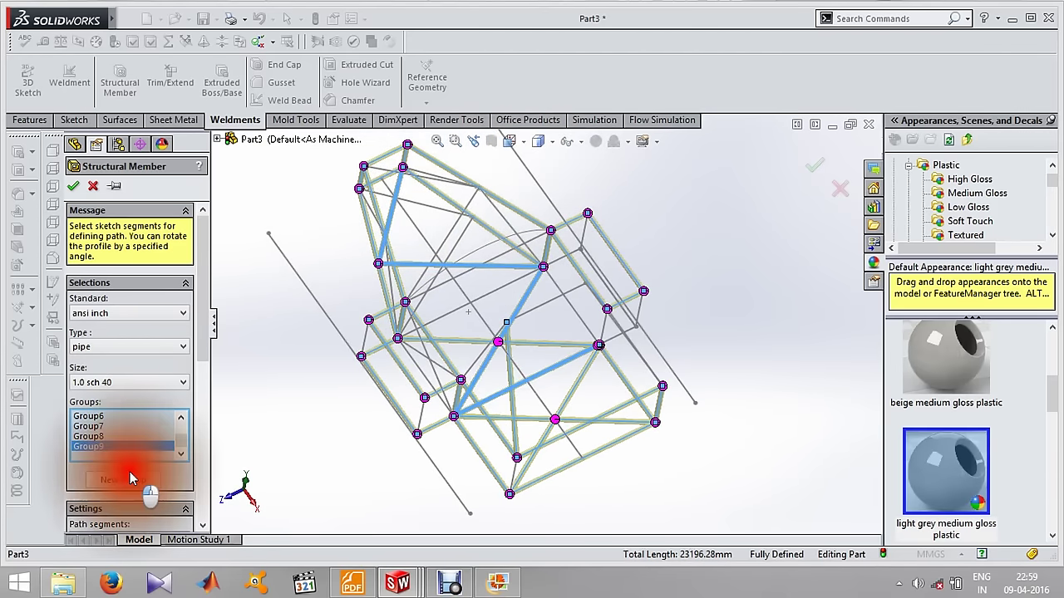
{"action": "left_click", "coordinate": [466, 245]}
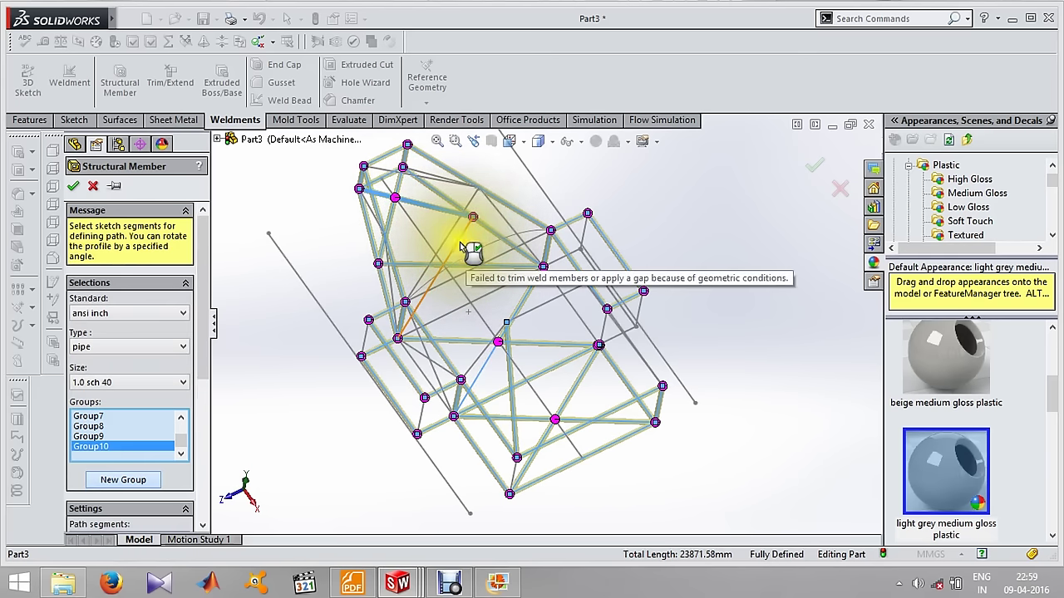
{"action": "left_click", "coordinate": [468, 243]}
{"action": "left_click", "coordinate": [486, 333]}
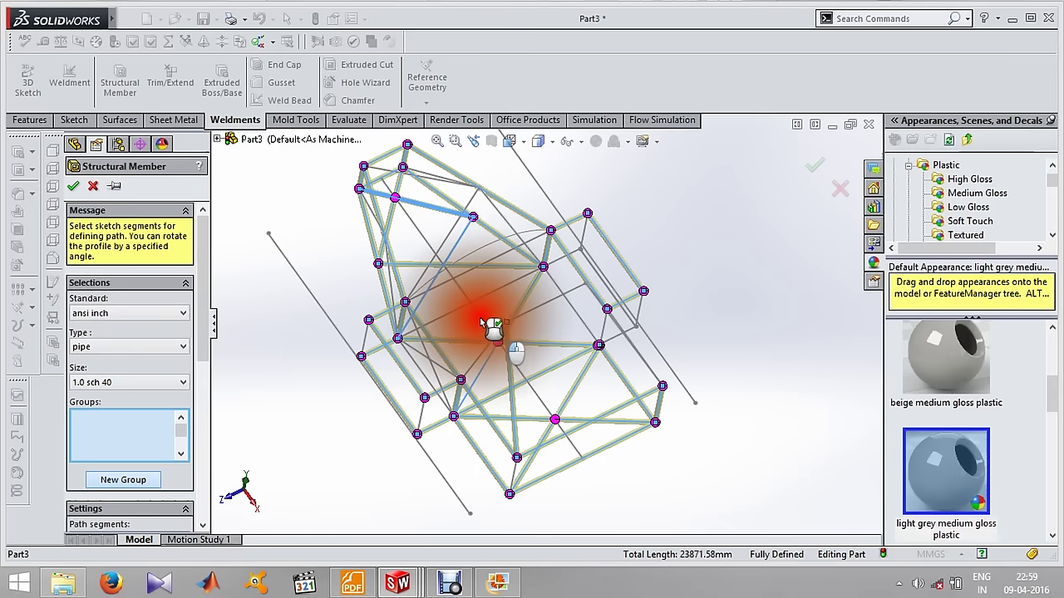
{"action": "left_click", "coordinate": [483, 322]}
{"action": "left_click", "coordinate": [462, 314]}
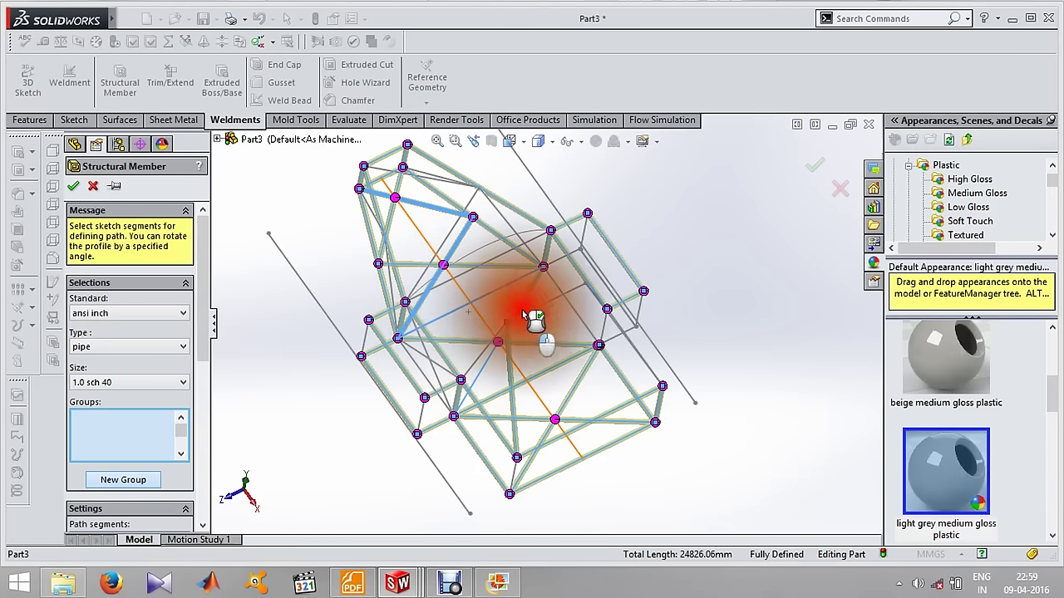
{"action": "left_click", "coordinate": [567, 310]}
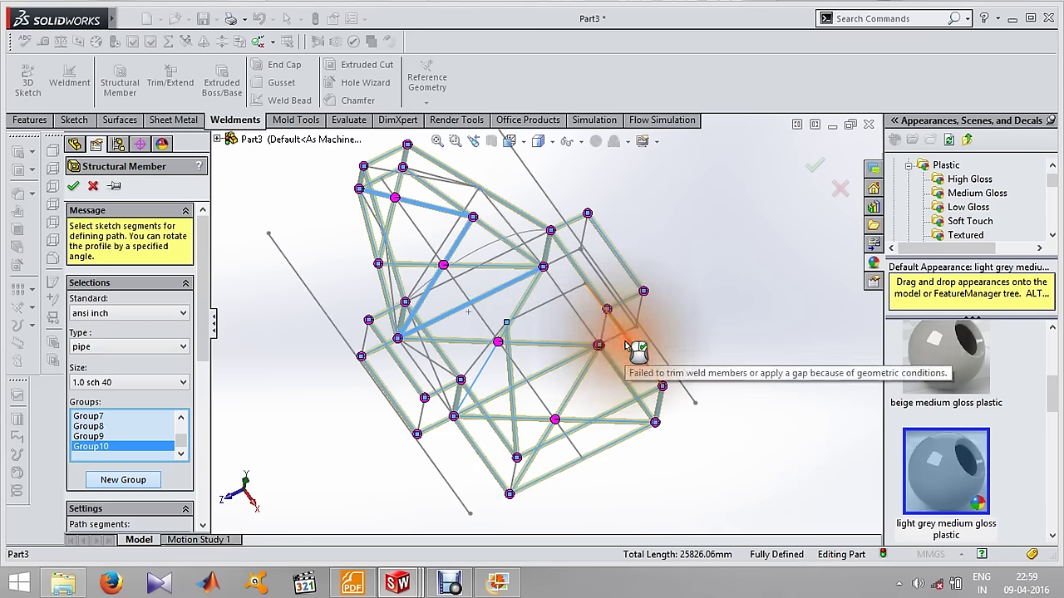
{"action": "left_click", "coordinate": [561, 269]}
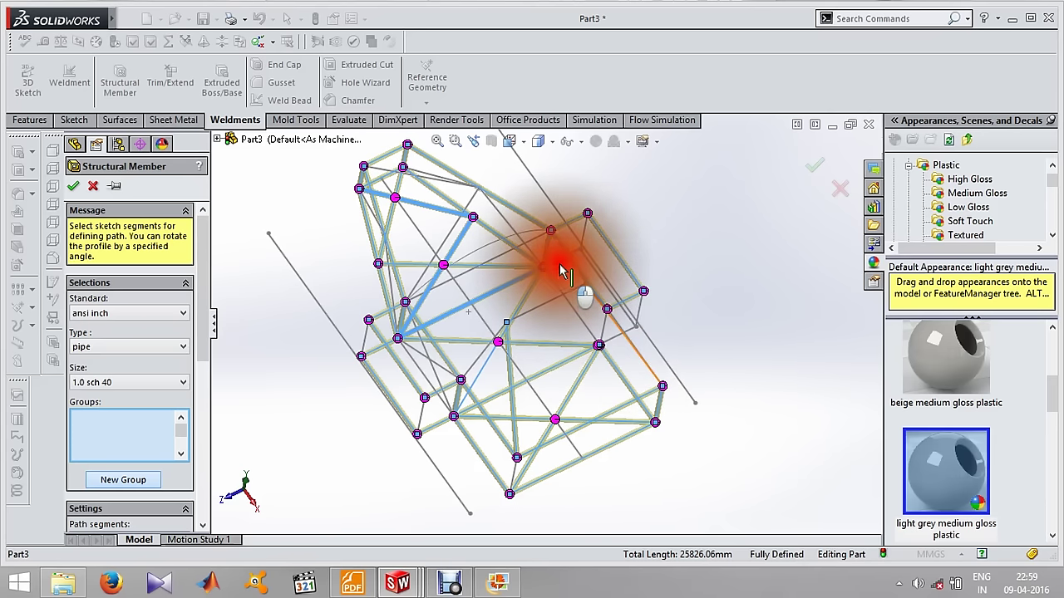
{"action": "left_click", "coordinate": [579, 280]}
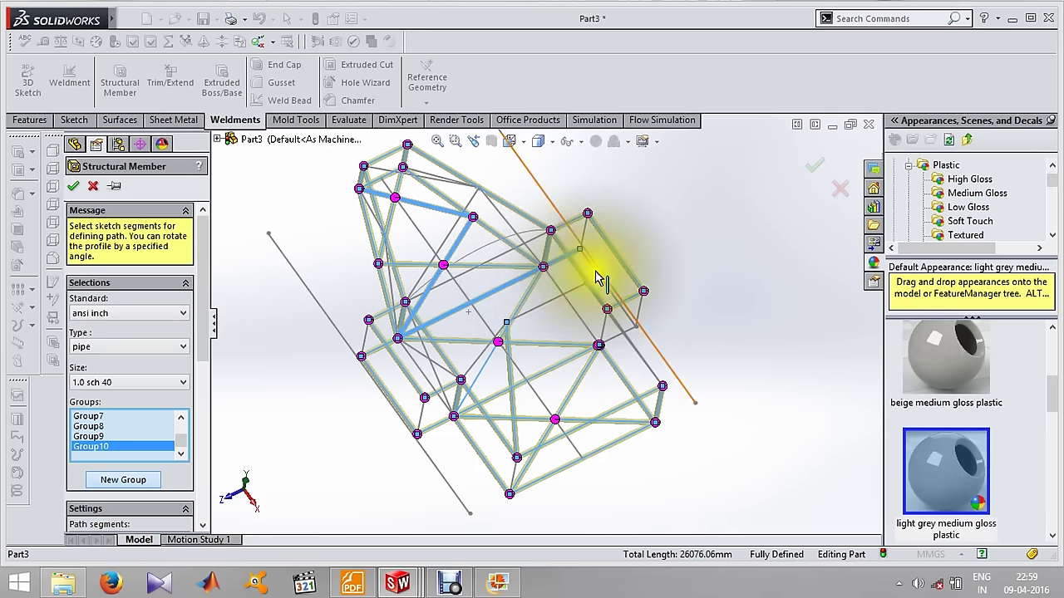
{"action": "left_click", "coordinate": [624, 312]}
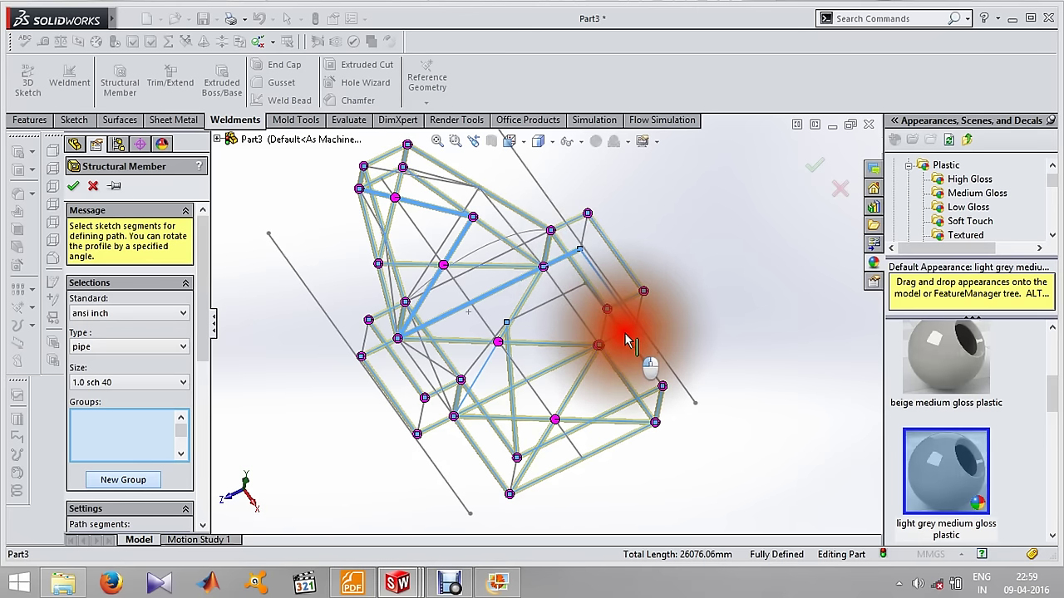
{"action": "left_click", "coordinate": [629, 333]}
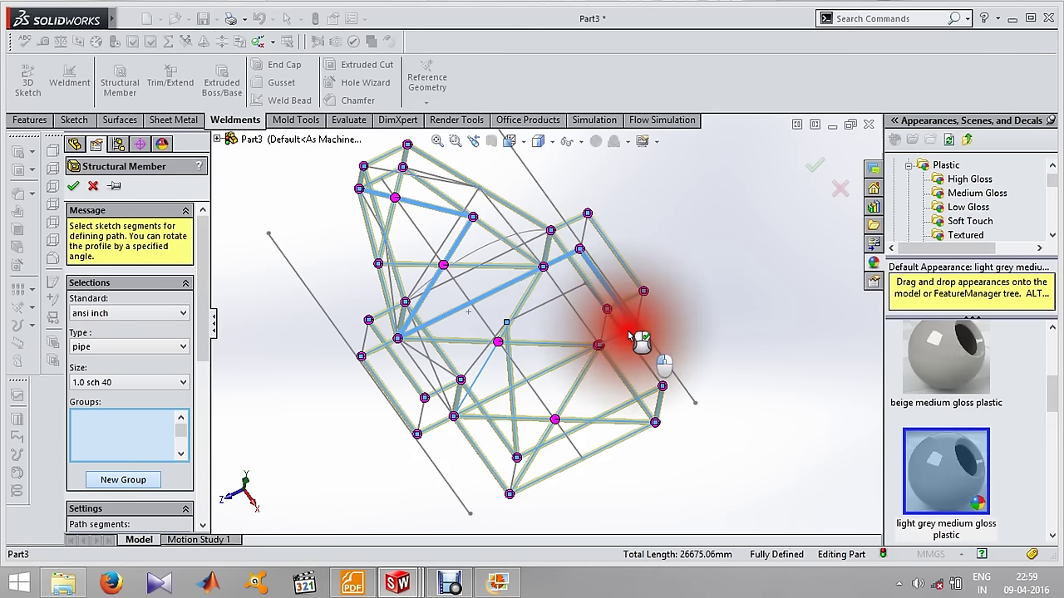
{"action": "mouse_move", "coordinate": [559, 324]}
{"action": "middle_mouse_down"}
{"action": "mouse_move", "coordinate": [623, 304]}
{"action": "mouse_move", "coordinate": [580, 312]}
{"action": "middle_mouse_up"}
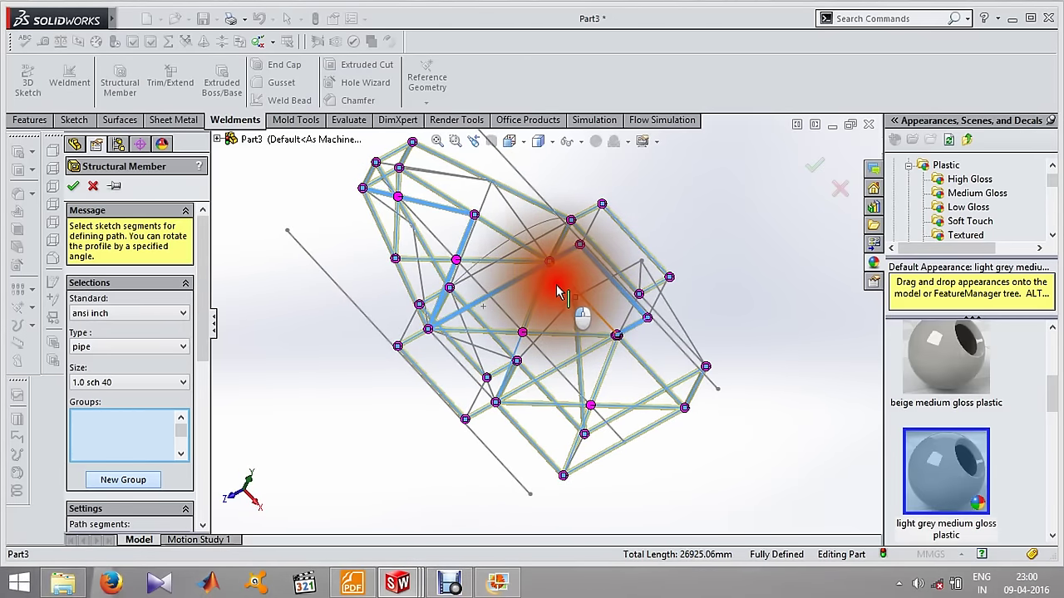
{"action": "mouse_move", "coordinate": [499, 274]}
{"action": "middle_mouse_down"}
{"action": "mouse_move", "coordinate": [498, 302]}
{"action": "mouse_move", "coordinate": [433, 229]}
{"action": "mouse_move", "coordinate": [385, 308]}
{"action": "mouse_move", "coordinate": [423, 399]}
{"action": "mouse_move", "coordinate": [399, 340]}
{"action": "mouse_move", "coordinate": [181, 393]}
{"action": "middle_mouse_up"}
Start another group and pick the short outer line on the left side.
{"action": "left_click", "coordinate": [133, 479]}
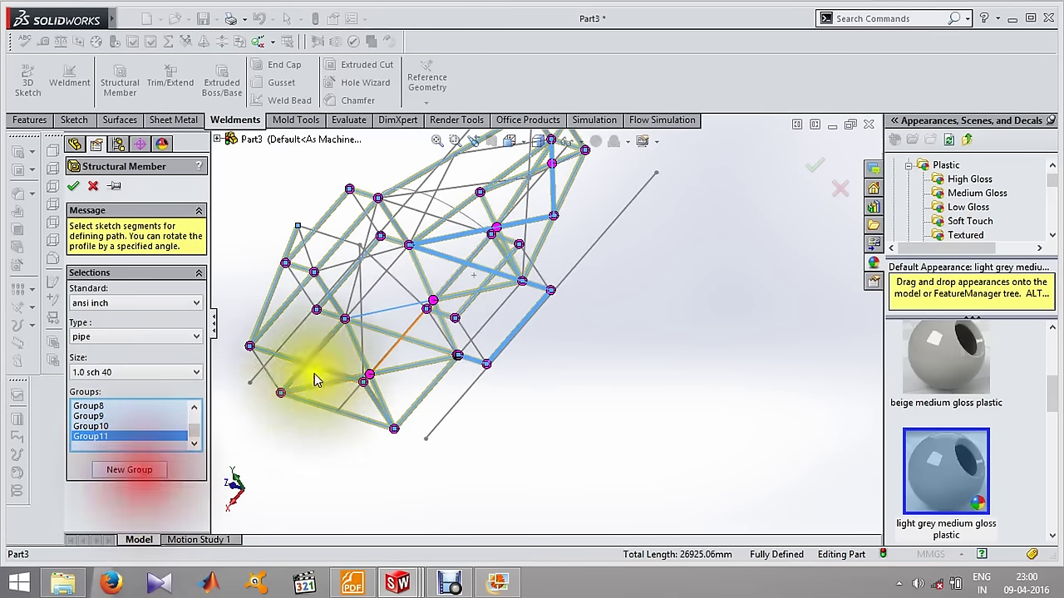
{"action": "middle_click_drag", "start_coordinate": [415, 308], "coordinate": [432, 343]}
{"action": "right_click", "coordinate": [424, 331]}
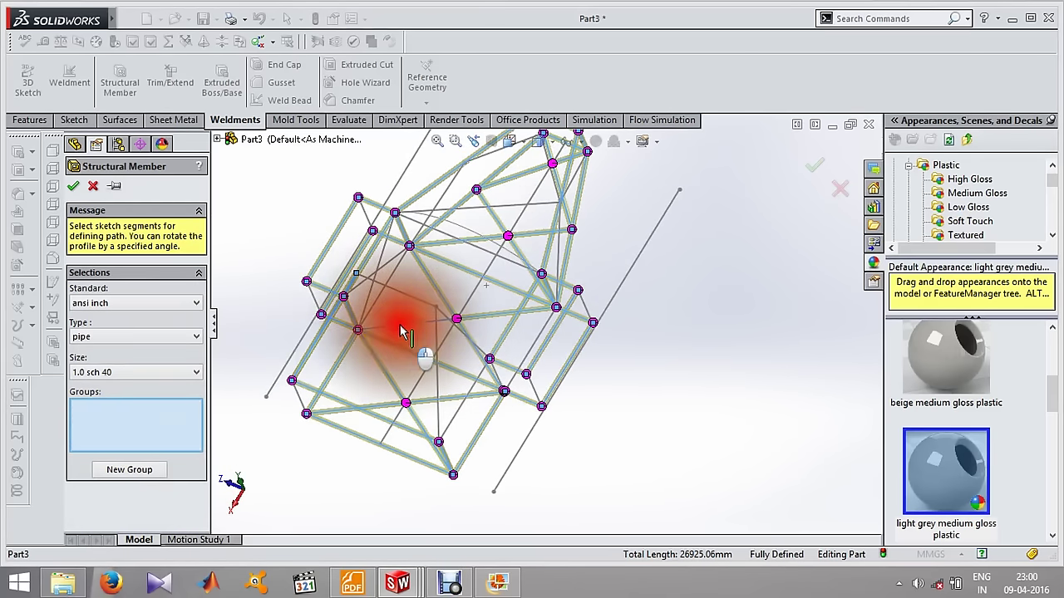
{"action": "mouse_move", "coordinate": [421, 331]}
{"action": "middle_mouse_down"}
{"action": "mouse_move", "coordinate": [355, 332]}
{"action": "mouse_move", "coordinate": [428, 368]}
{"action": "mouse_move", "coordinate": [435, 355]}
{"action": "mouse_move", "coordinate": [421, 314]}
{"action": "middle_mouse_up"}
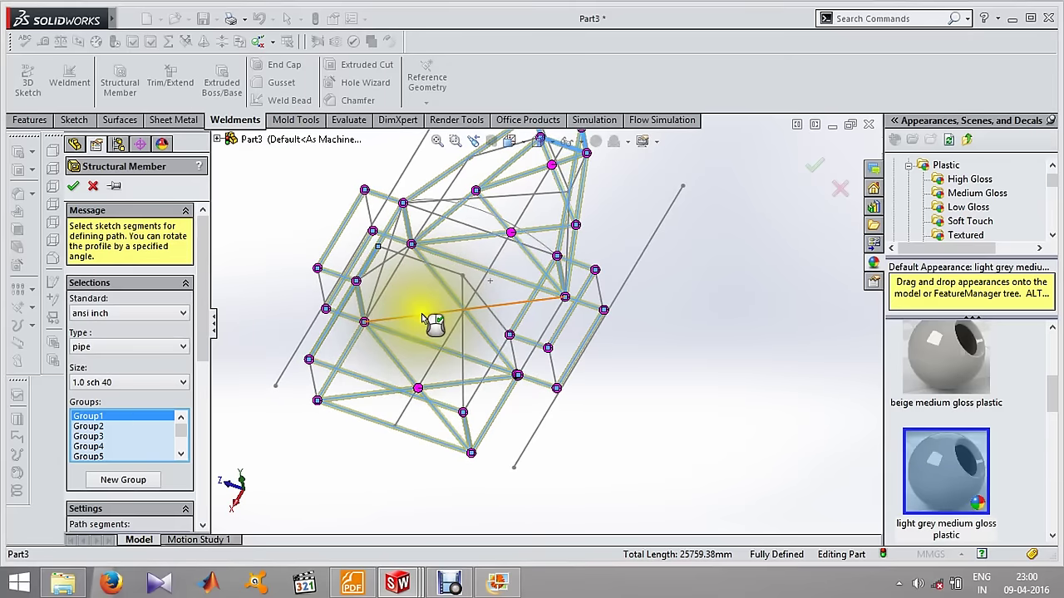
{"action": "scroll", "coordinate": [421, 313], "scroll_direction": "down", "scroll_amount": 5}
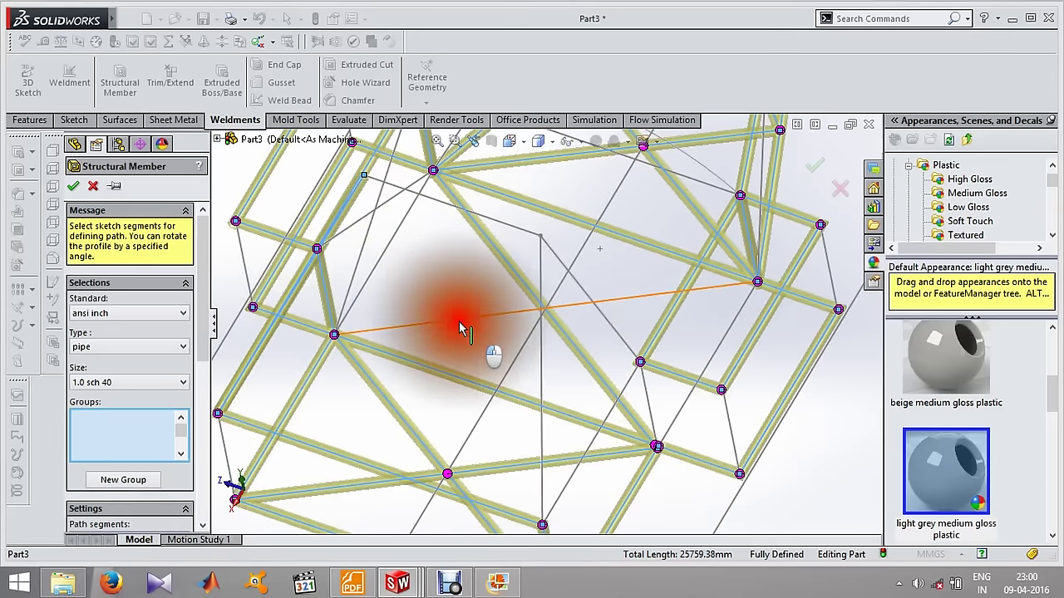
{"action": "right_click", "coordinate": [441, 331]}
{"action": "right_click_drag", "start_coordinate": [435, 325], "coordinate": [459, 336]}
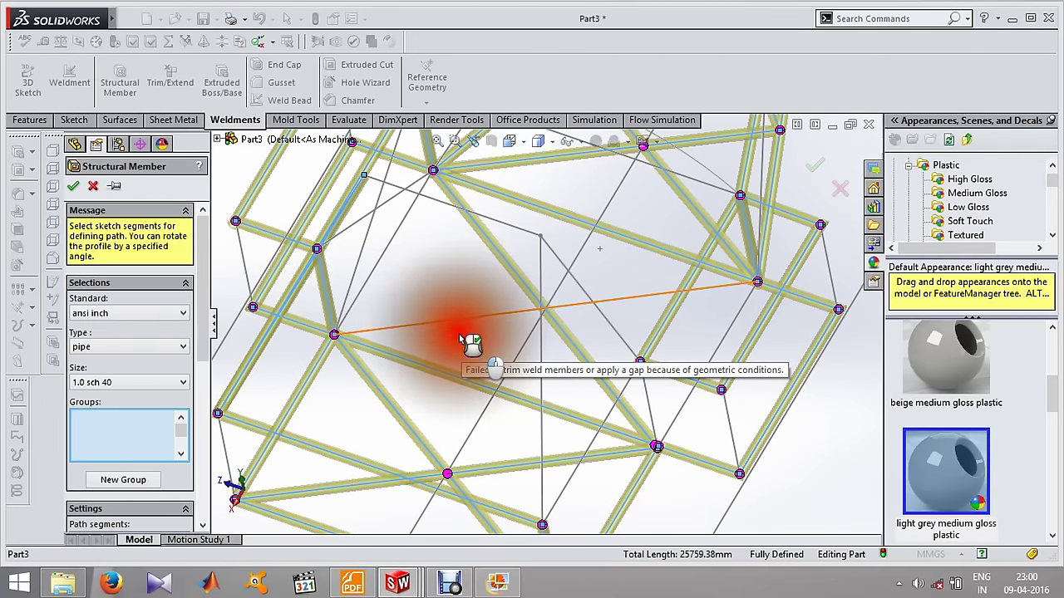
{"action": "mouse_move", "coordinate": [463, 330]}
{"action": "middle_mouse_down"}
{"action": "mouse_move", "coordinate": [457, 304]}
{"action": "mouse_move", "coordinate": [437, 290]}
{"action": "mouse_move", "coordinate": [439, 237]}
{"action": "mouse_move", "coordinate": [408, 294]}
{"action": "mouse_move", "coordinate": [435, 285]}
{"action": "mouse_move", "coordinate": [432, 247]}
{"action": "mouse_move", "coordinate": [463, 278]}
{"action": "mouse_move", "coordinate": [507, 230]}
{"action": "mouse_move", "coordinate": [440, 247]}
{"action": "mouse_move", "coordinate": [397, 292]}
{"action": "mouse_move", "coordinate": [397, 328]}
{"action": "mouse_move", "coordinate": [339, 308]}
{"action": "middle_mouse_up"}
{"action": "scroll", "coordinate": [339, 308], "scroll_direction": "down", "scroll_amount": 5}
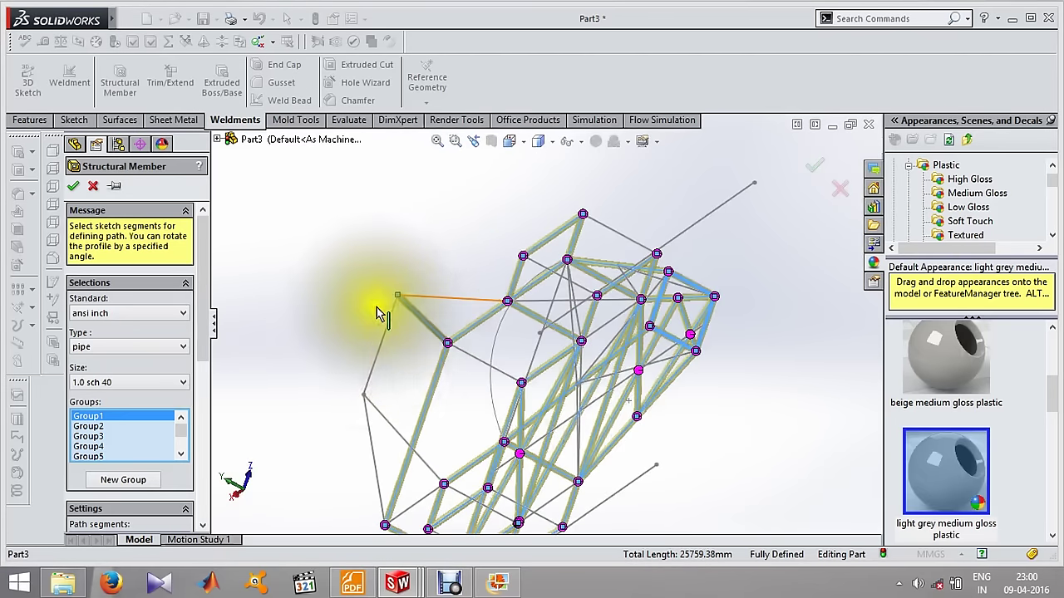
{"action": "left_click", "coordinate": [384, 372]}
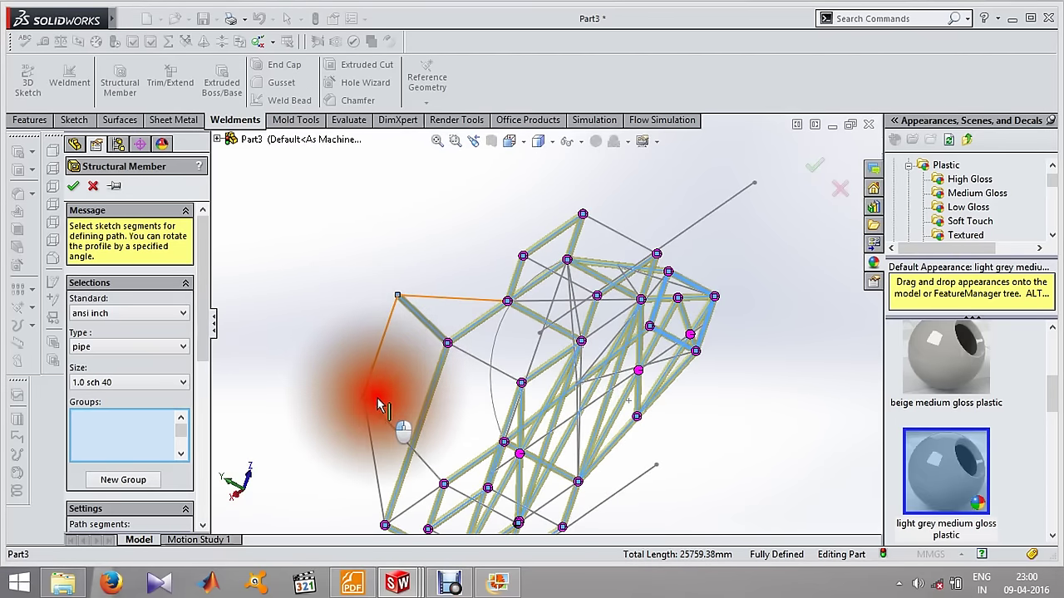
Create a final group from the outer left and lower left segments, reaching 27686.46 mm.
{"action": "left_click", "coordinate": [137, 478]}
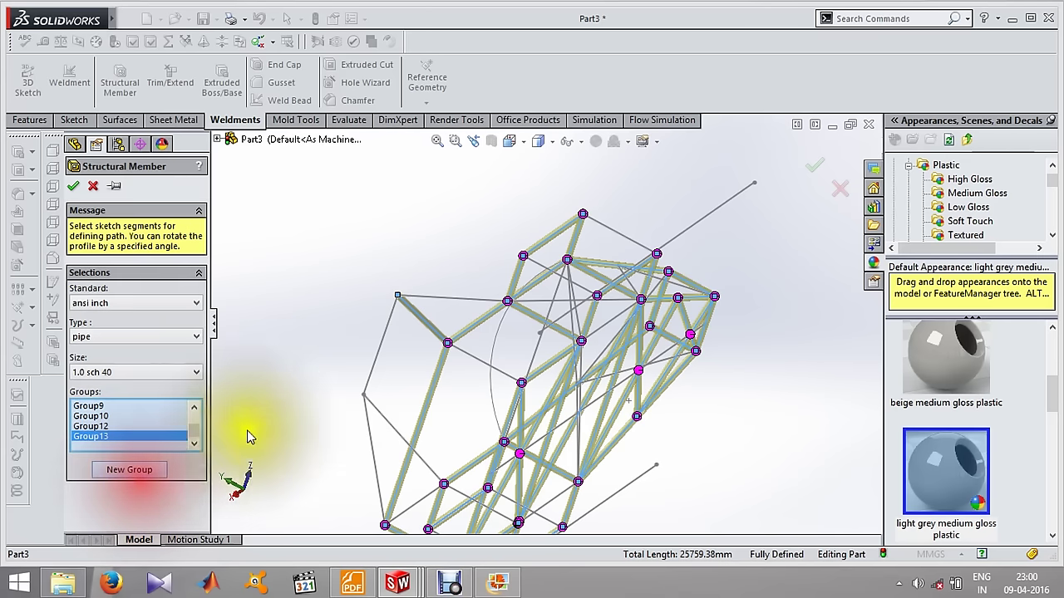
{"action": "left_click", "coordinate": [388, 350]}
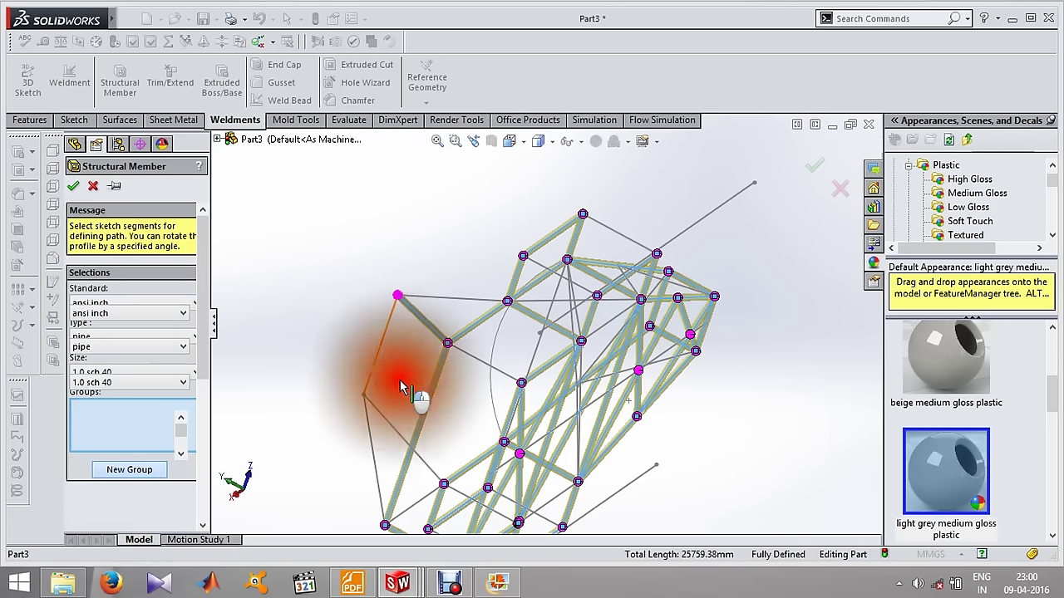
{"action": "left_click", "coordinate": [370, 430]}
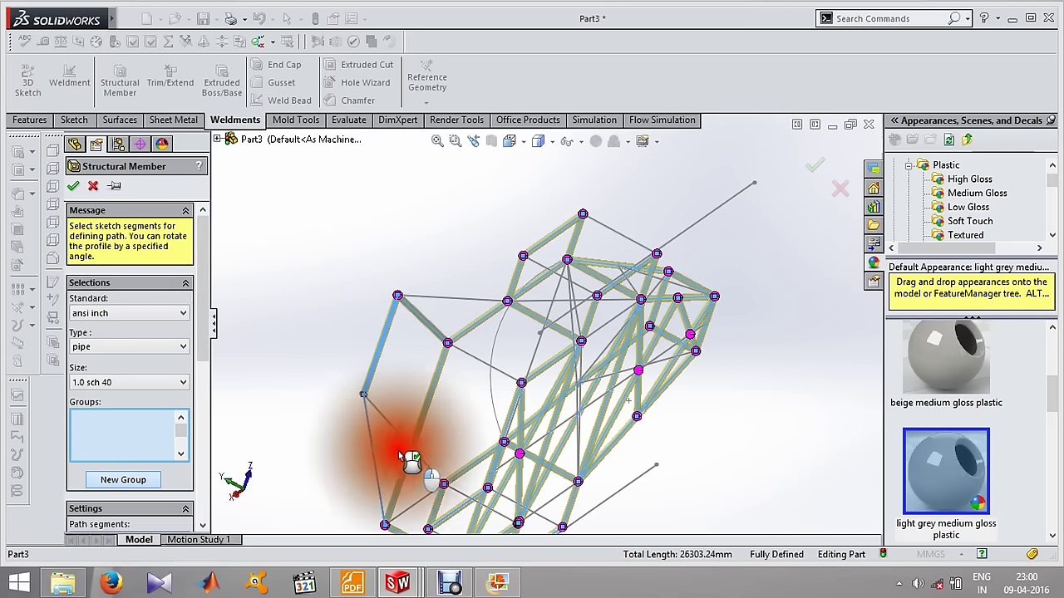
{"action": "mouse_move", "coordinate": [418, 475]}
{"action": "middle_mouse_down"}
{"action": "mouse_move", "coordinate": [423, 415]}
{"action": "mouse_move", "coordinate": [406, 440]}
{"action": "mouse_move", "coordinate": [442, 463]}
{"action": "middle_mouse_up"}
{"action": "mouse_move", "coordinate": [449, 472]}
{"action": "right_mouse_down"}
{"action": "mouse_move", "coordinate": [463, 456]}
{"action": "mouse_move", "coordinate": [470, 391]}
{"action": "mouse_move", "coordinate": [462, 377]}
{"action": "mouse_move", "coordinate": [432, 379]}
{"action": "right_mouse_up"}
Create group 14 with a side segment, the vertical segment and the nose diagonal as pipe members.
{"action": "left_click", "coordinate": [97, 470]}
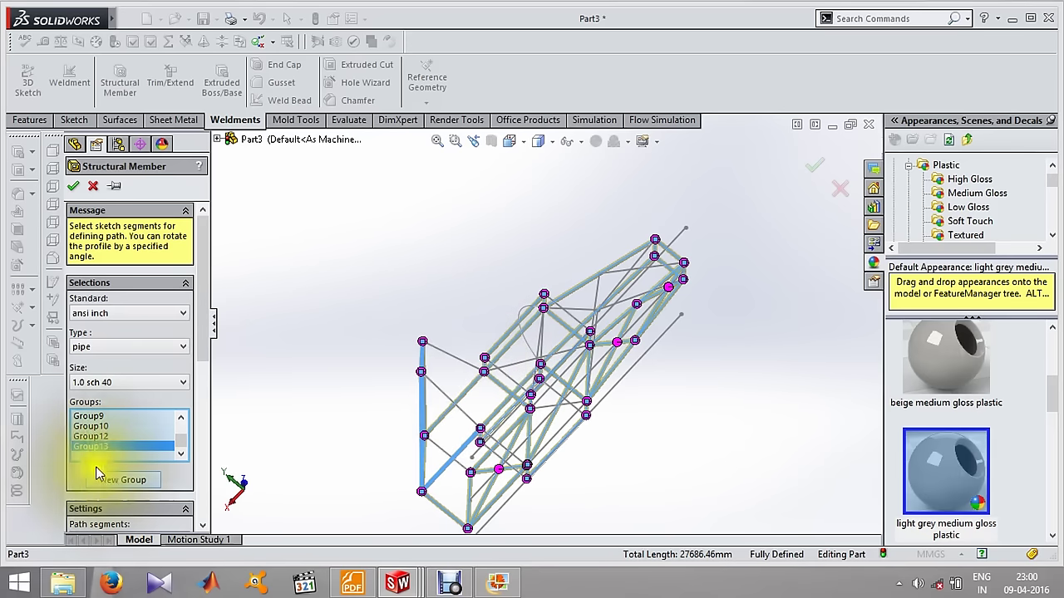
{"action": "mouse_move", "coordinate": [387, 441]}
{"action": "middle_mouse_down"}
{"action": "mouse_move", "coordinate": [439, 391]}
{"action": "mouse_move", "coordinate": [463, 333]}
{"action": "mouse_move", "coordinate": [366, 327]}
{"action": "mouse_move", "coordinate": [346, 399]}
{"action": "mouse_move", "coordinate": [392, 527]}
{"action": "mouse_move", "coordinate": [368, 510]}
{"action": "mouse_move", "coordinate": [496, 441]}
{"action": "middle_mouse_up"}
{"action": "left_click", "coordinate": [496, 441]}
{"action": "left_click", "coordinate": [585, 360]}
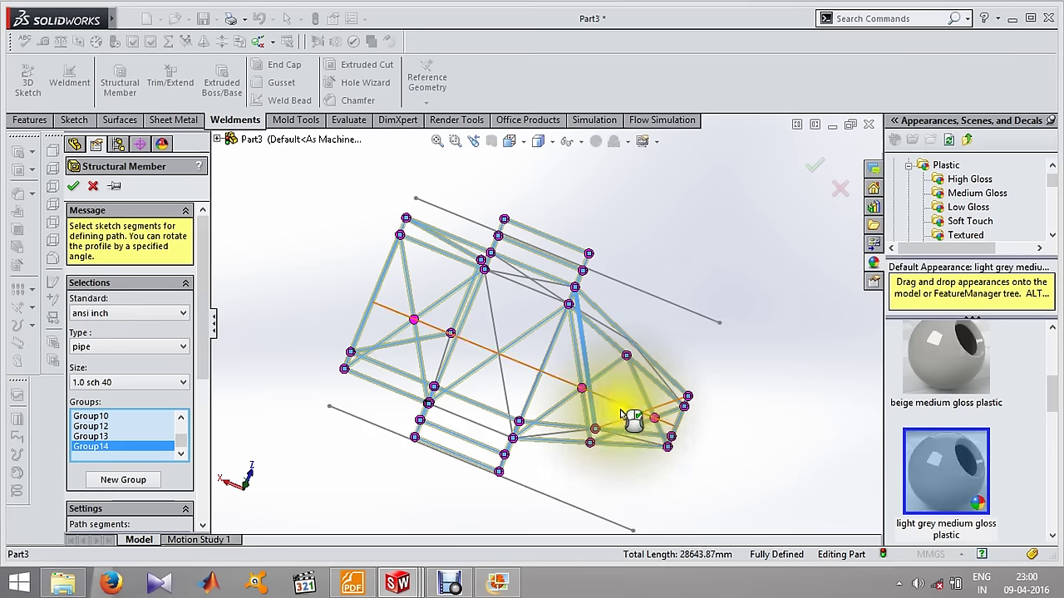
{"action": "middle_click_drag", "start_coordinate": [618, 419], "coordinate": [593, 358]}
{"action": "scroll", "coordinate": [623, 409], "scroll_direction": "down", "scroll_amount": 5}
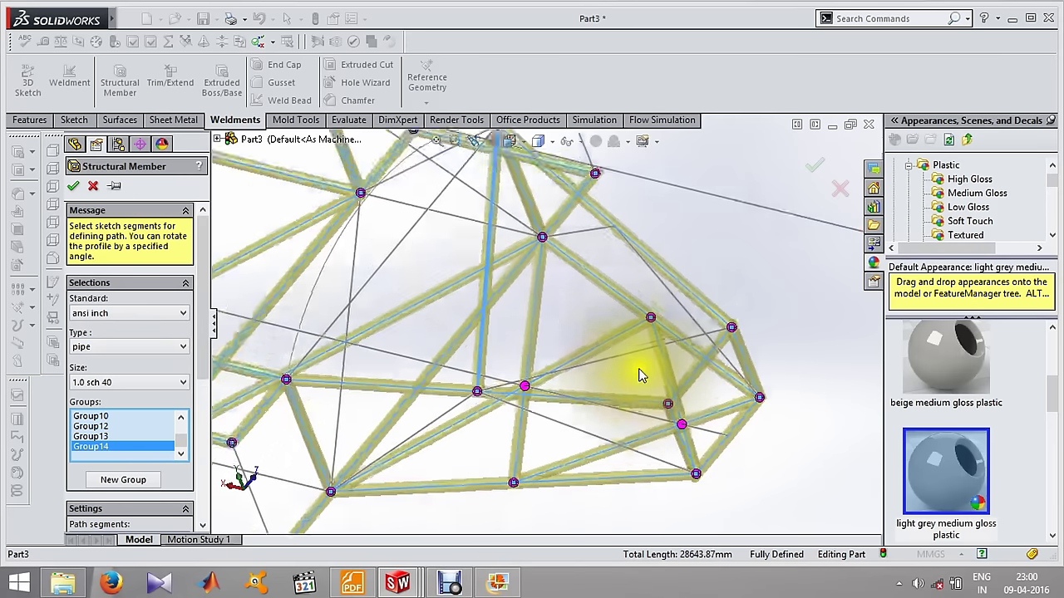
{"action": "scroll", "coordinate": [641, 368], "scroll_direction": "down", "scroll_amount": 3}
{"action": "left_click", "coordinate": [615, 331]}
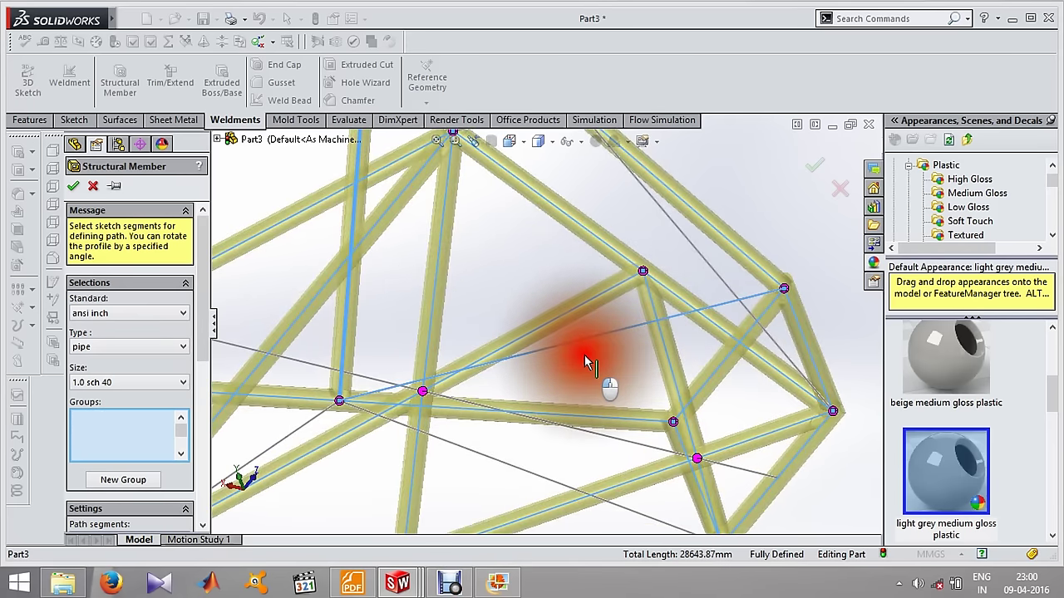
{"action": "scroll", "coordinate": [584, 358], "scroll_direction": "up", "scroll_amount": 3}
{"action": "scroll", "coordinate": [582, 368], "scroll_direction": "up", "scroll_amount": 3}
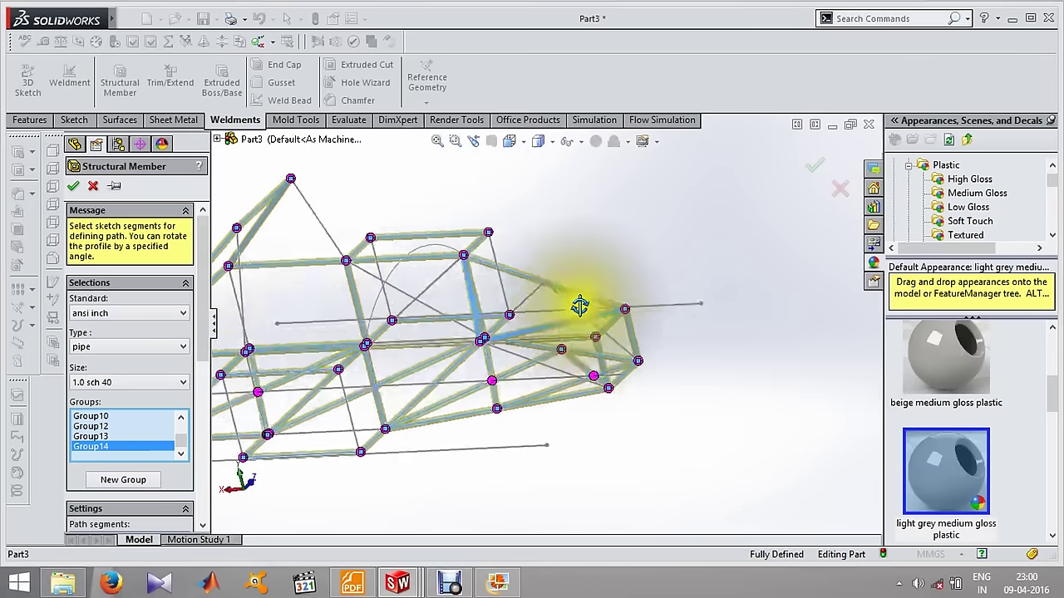
{"action": "scroll", "coordinate": [577, 304], "scroll_direction": "up", "scroll_amount": 3}
Add group 15 with two more frame sketch segments as 1.0 sch 40 pipe.
{"action": "left_click", "coordinate": [123, 479]}
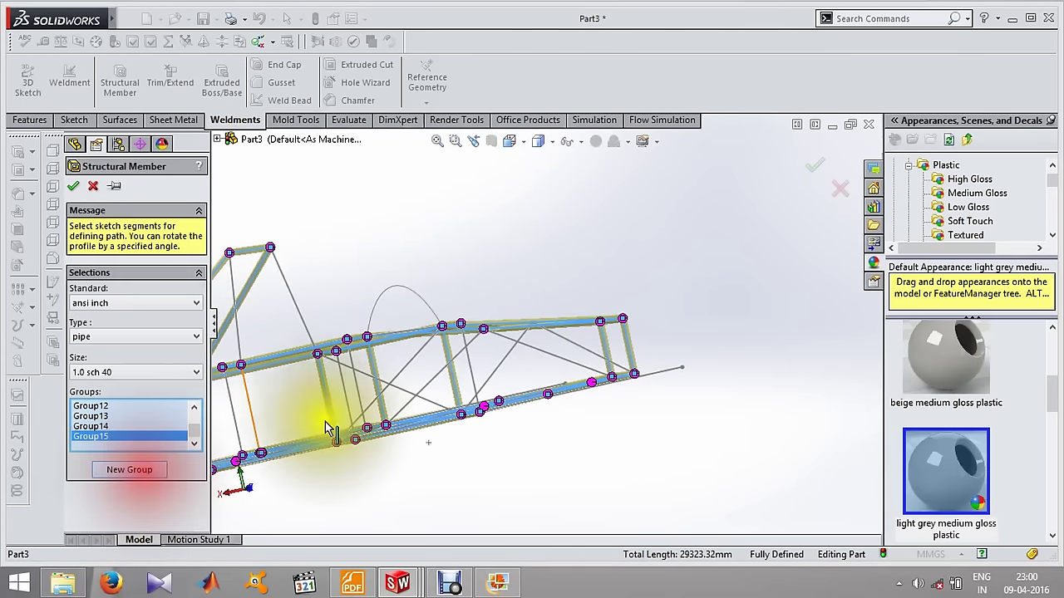
{"action": "middle_click_drag", "start_coordinate": [324, 424], "coordinate": [460, 392]}
{"action": "right_click_drag", "start_coordinate": [478, 389], "coordinate": [565, 368]}
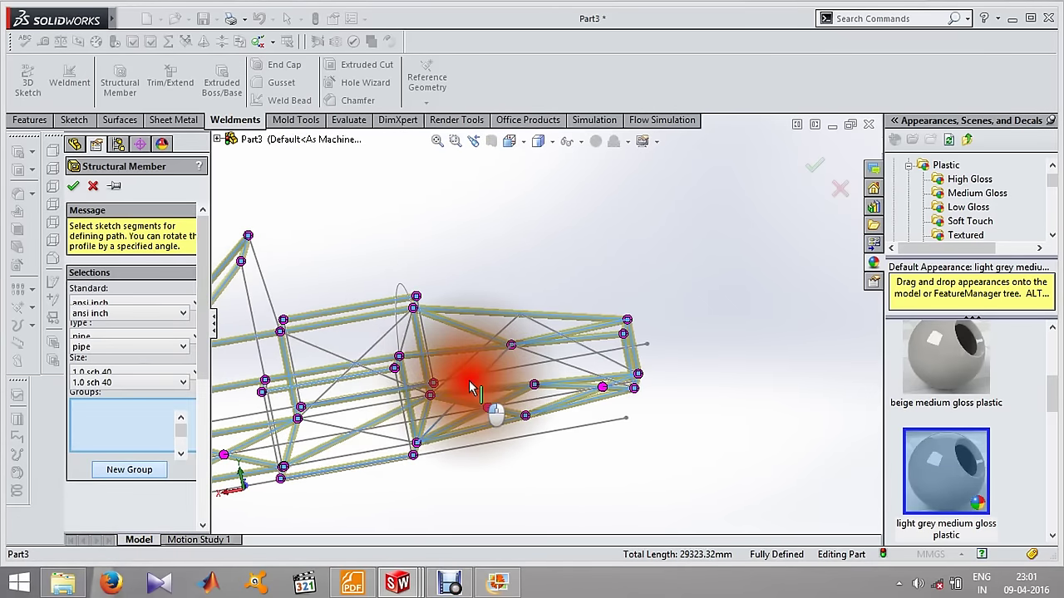
{"action": "left_click", "coordinate": [565, 368]}
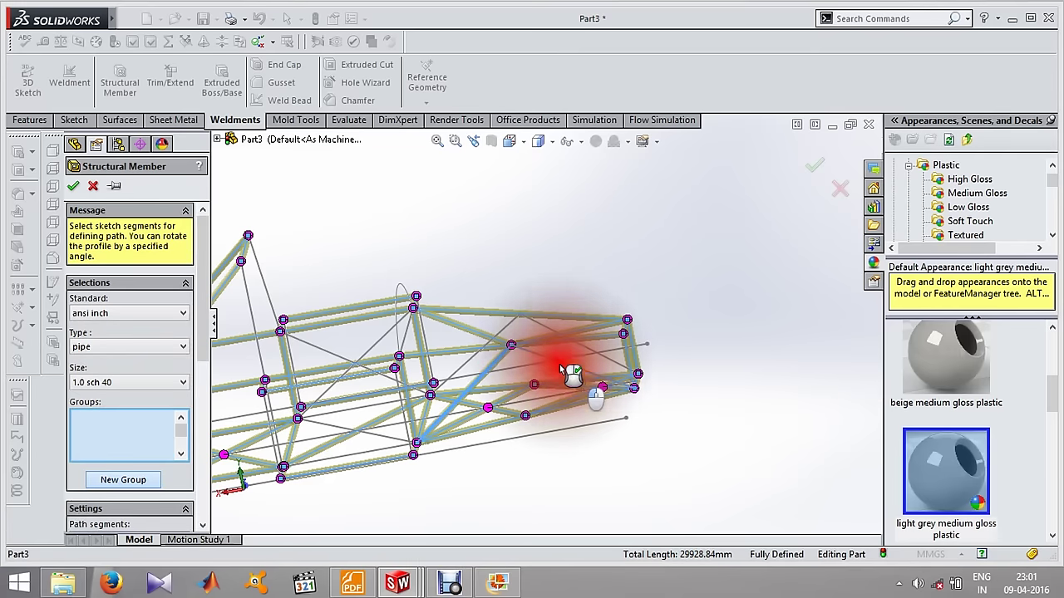
{"action": "left_click", "coordinate": [604, 421]}
{"action": "mouse_move", "coordinate": [598, 409]}
{"action": "middle_mouse_down"}
{"action": "mouse_move", "coordinate": [408, 522]}
{"action": "mouse_move", "coordinate": [426, 552]}
{"action": "mouse_move", "coordinate": [415, 392]}
{"action": "mouse_move", "coordinate": [416, 415]}
{"action": "middle_mouse_up"}
{"action": "scroll", "coordinate": [401, 450], "scroll_direction": "up", "scroll_amount": 3}
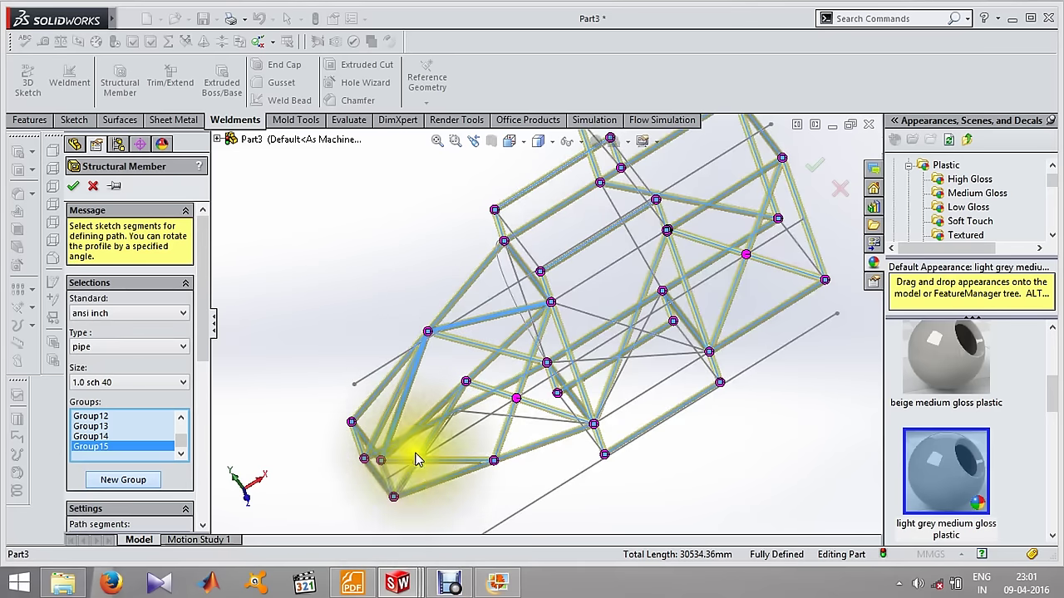
{"action": "mouse_move", "coordinate": [418, 460]}
{"action": "middle_mouse_down"}
{"action": "mouse_move", "coordinate": [408, 408]}
{"action": "mouse_move", "coordinate": [380, 396]}
{"action": "mouse_move", "coordinate": [379, 408]}
{"action": "middle_mouse_up"}
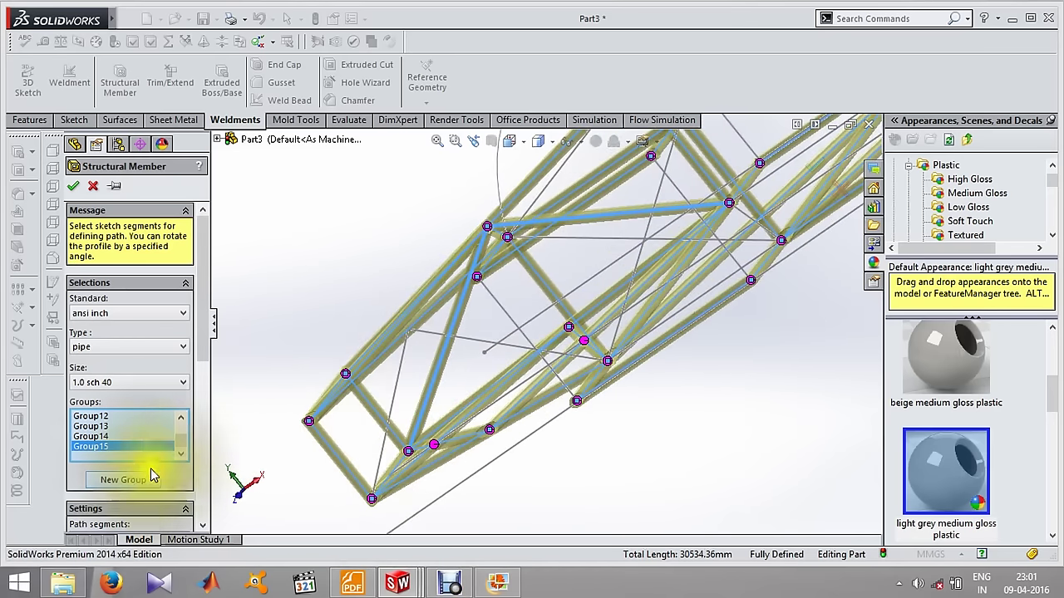
Add group 16 with one more frame segment, bringing the total length to 31745.39 mm.
{"action": "left_click", "coordinate": [151, 476]}
{"action": "left_click", "coordinate": [503, 359]}
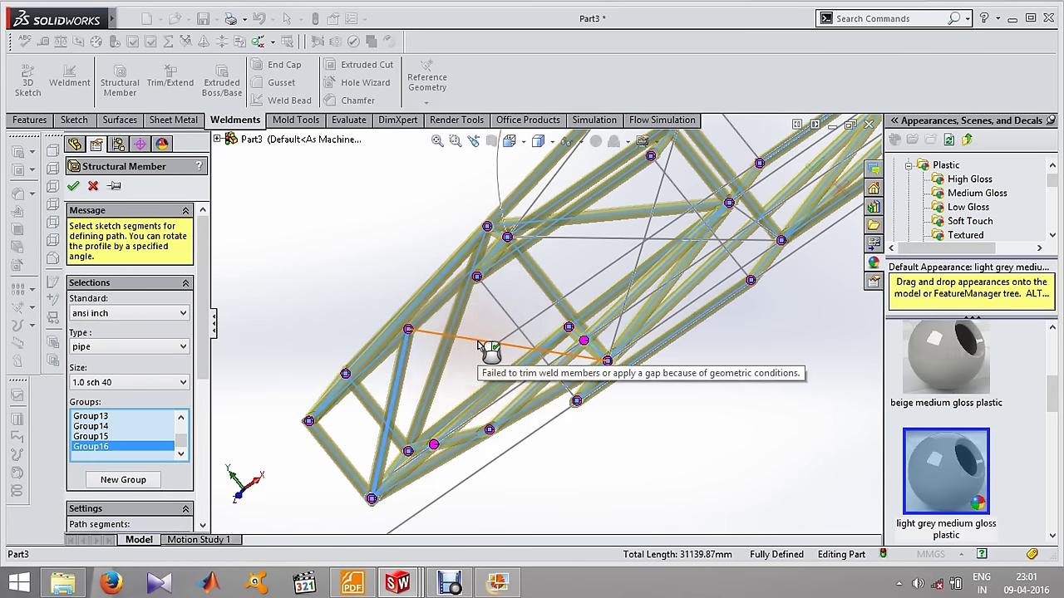
{"action": "left_click_drag", "start_coordinate": [479, 344], "coordinate": [529, 468]}
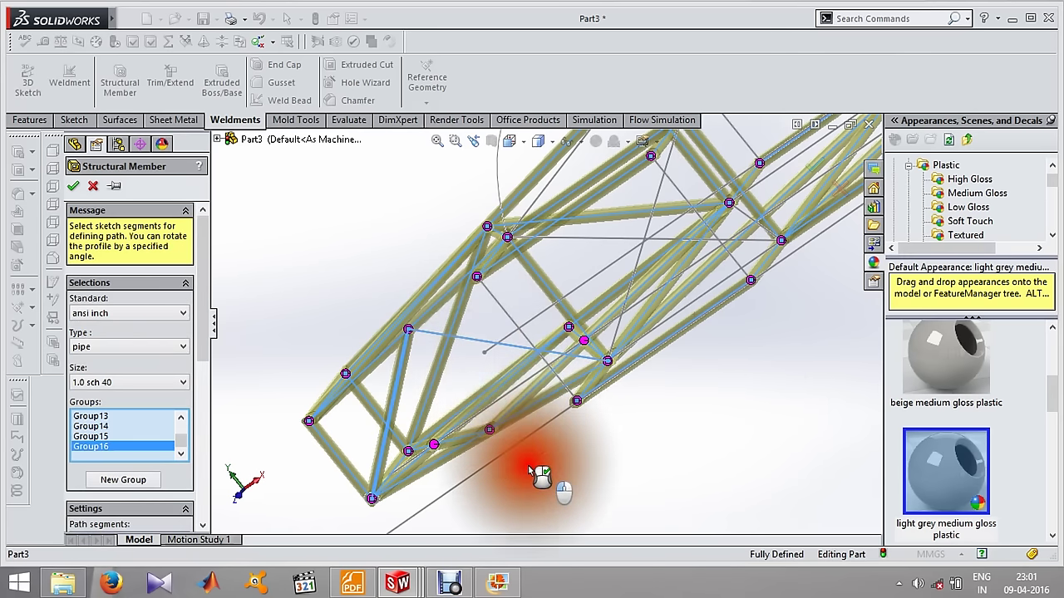
{"action": "mouse_move", "coordinate": [541, 474]}
{"action": "middle_mouse_down"}
{"action": "mouse_move", "coordinate": [586, 444]}
{"action": "mouse_move", "coordinate": [628, 447]}
{"action": "middle_mouse_up"}
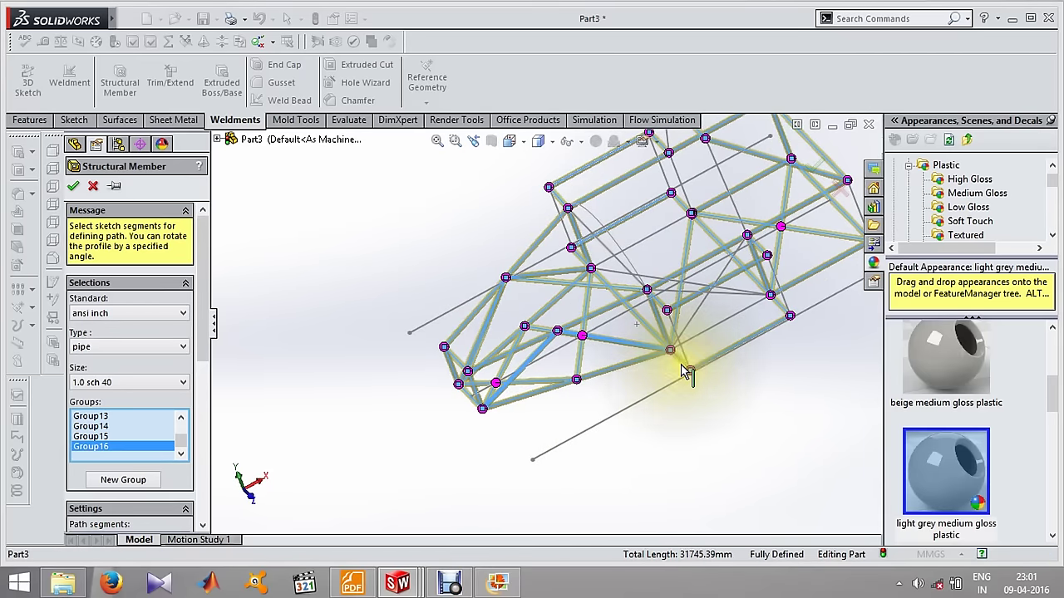
{"action": "mouse_move", "coordinate": [681, 360]}
{"action": "middle_mouse_down"}
{"action": "mouse_move", "coordinate": [613, 408]}
{"action": "mouse_move", "coordinate": [653, 406]}
{"action": "mouse_move", "coordinate": [645, 399]}
{"action": "middle_mouse_up"}
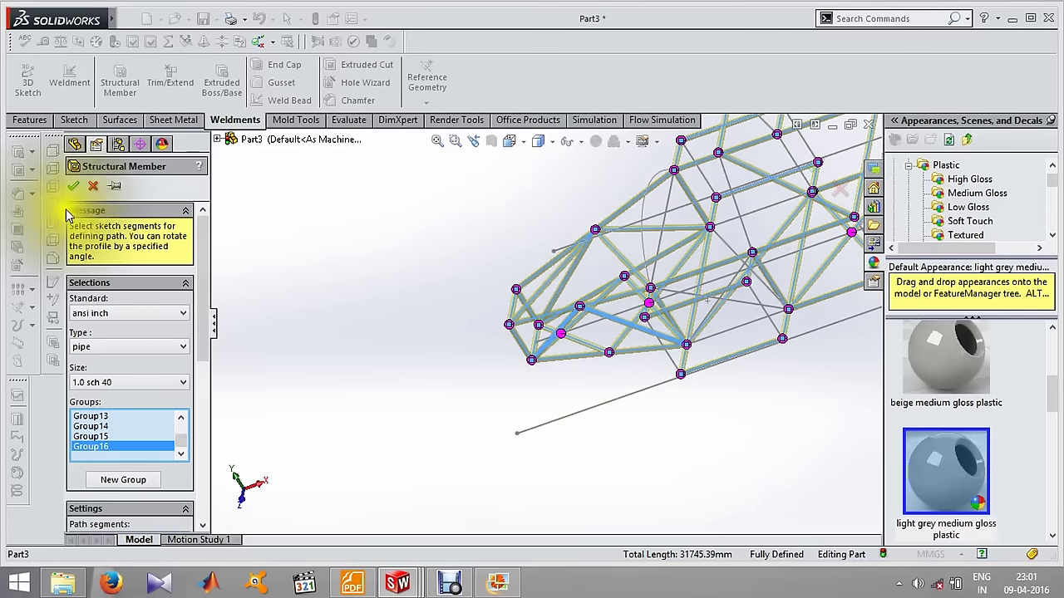
Create group 17 with two vertical sketch segments as pipe members.
{"action": "left_click", "coordinate": [123, 476]}
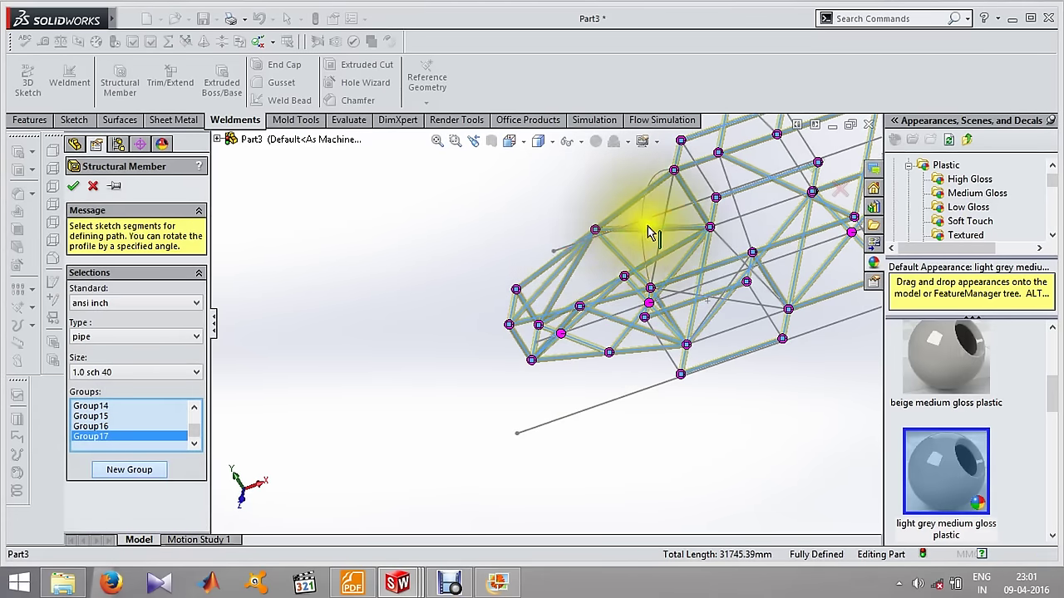
{"action": "mouse_move", "coordinate": [648, 226]}
{"action": "middle_mouse_down"}
{"action": "mouse_move", "coordinate": [630, 259]}
{"action": "mouse_move", "coordinate": [658, 304]}
{"action": "middle_mouse_up"}
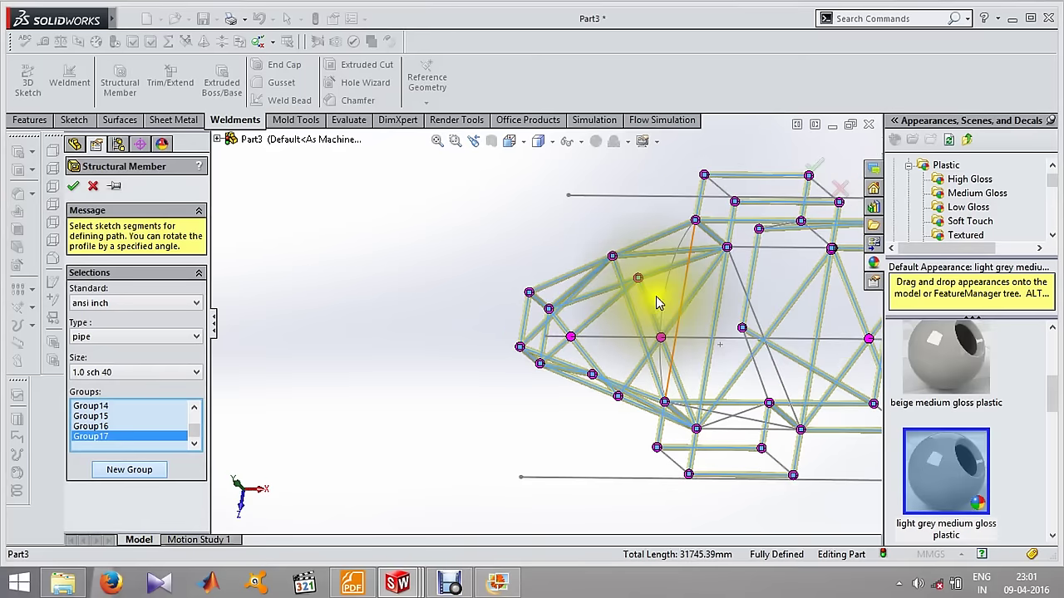
{"action": "left_click", "coordinate": [681, 295]}
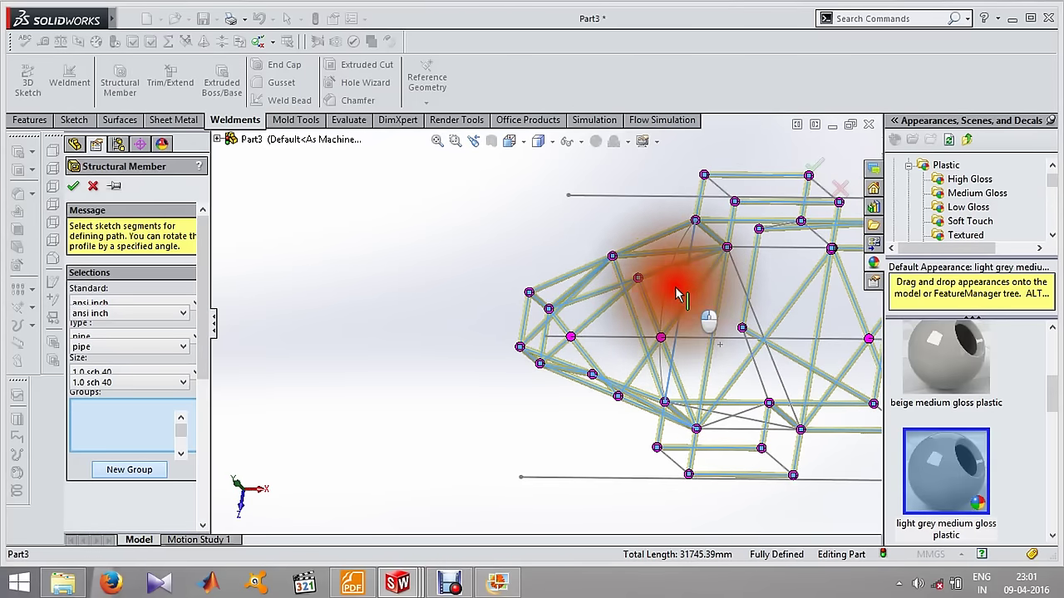
{"action": "left_click", "coordinate": [628, 298]}
{"action": "middle_click_drag", "start_coordinate": [623, 278], "coordinate": [610, 293]}
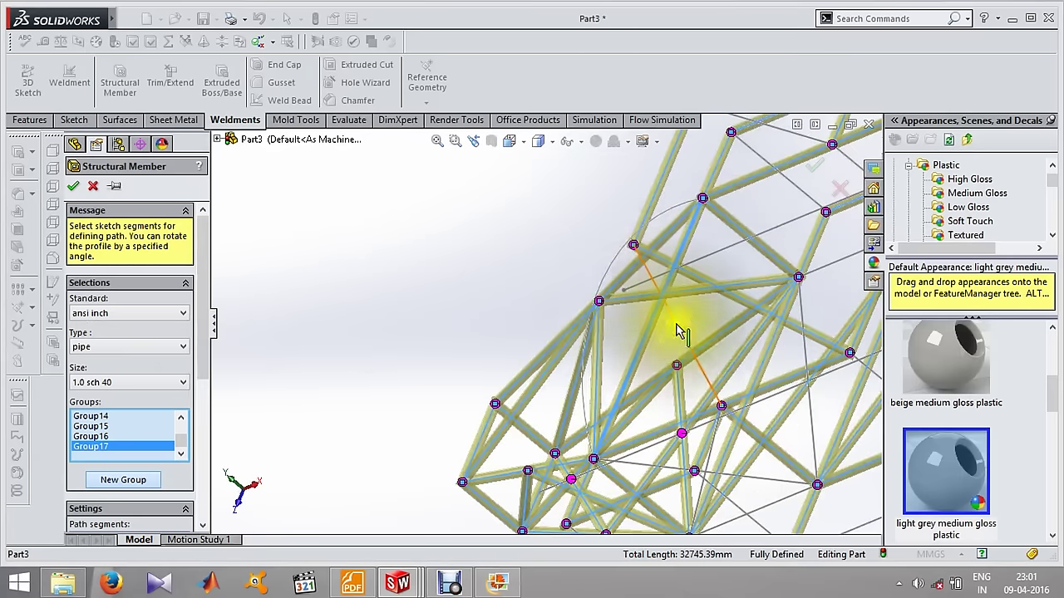
{"action": "right_click", "coordinate": [612, 297]}
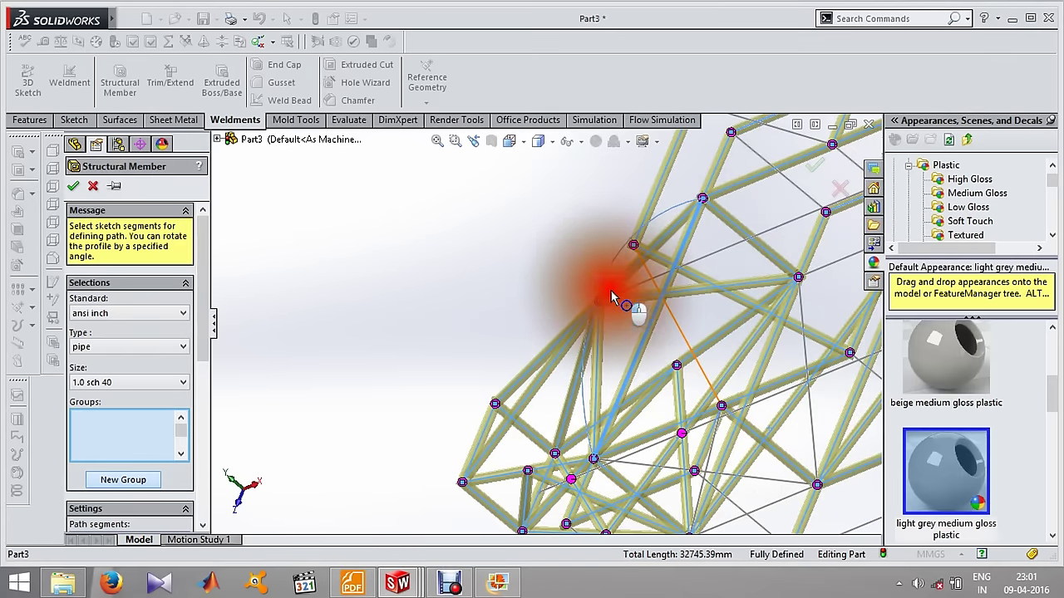
{"action": "right_click", "coordinate": [617, 339]}
{"action": "mouse_move", "coordinate": [613, 332]}
{"action": "middle_mouse_down"}
{"action": "mouse_move", "coordinate": [679, 250]}
{"action": "mouse_move", "coordinate": [712, 256]}
{"action": "mouse_move", "coordinate": [712, 238]}
{"action": "mouse_move", "coordinate": [731, 250]}
{"action": "middle_mouse_up"}
Add group 18 with the next vertical frame segments.
{"action": "left_click", "coordinate": [125, 479]}
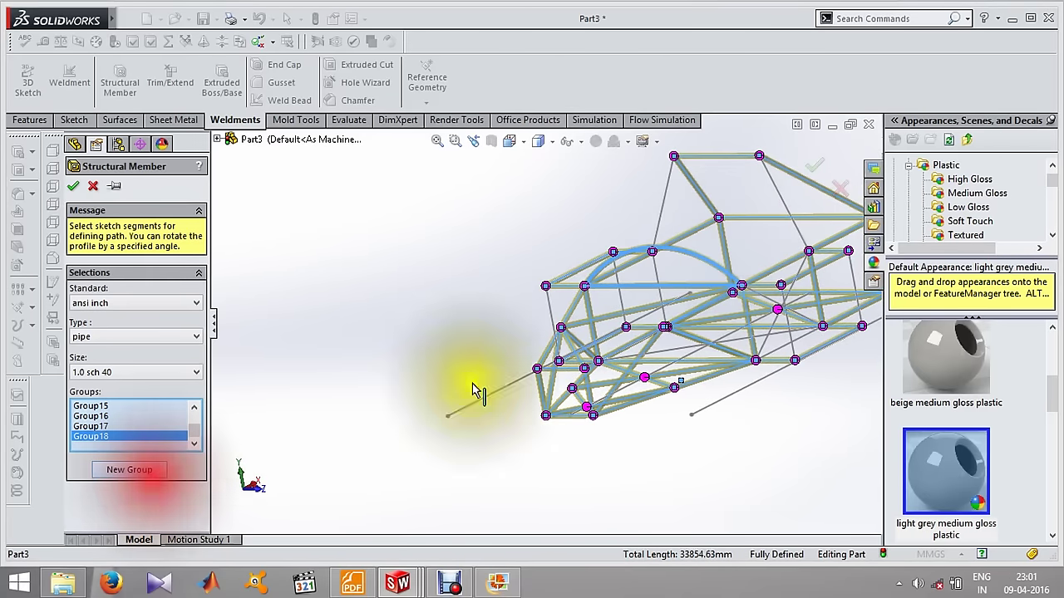
{"action": "left_click", "coordinate": [665, 202]}
{"action": "left_click", "coordinate": [661, 283]}
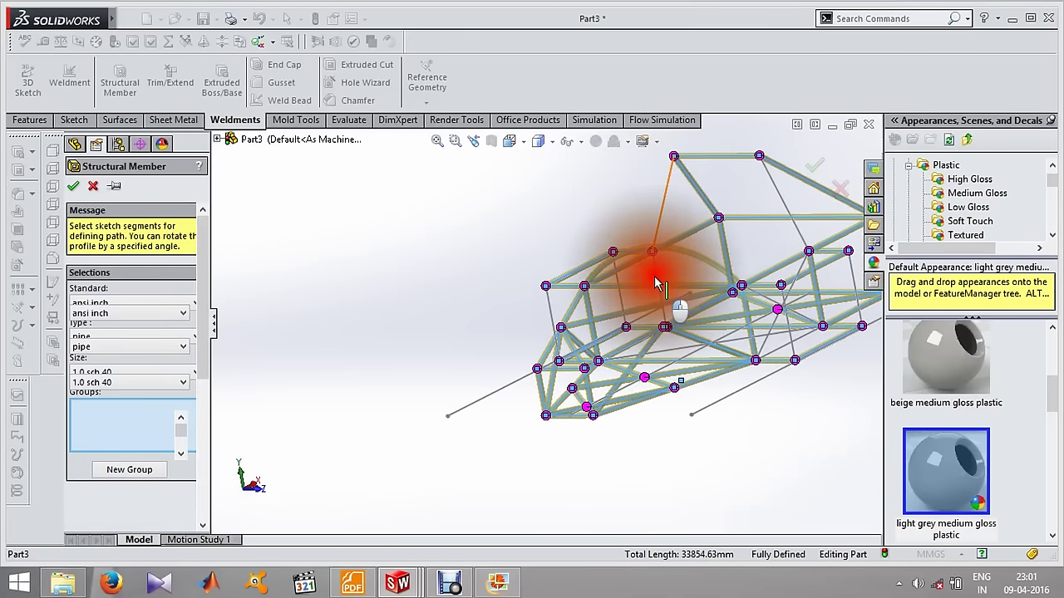
{"action": "scroll", "coordinate": [660, 281], "scroll_direction": "down", "scroll_amount": 3}
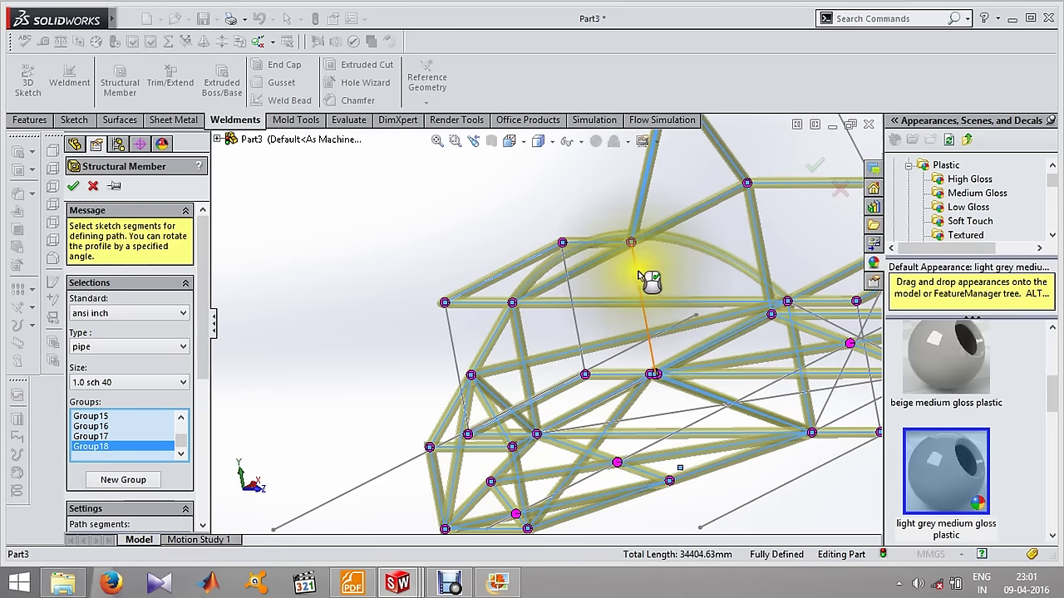
{"action": "left_click", "coordinate": [641, 276]}
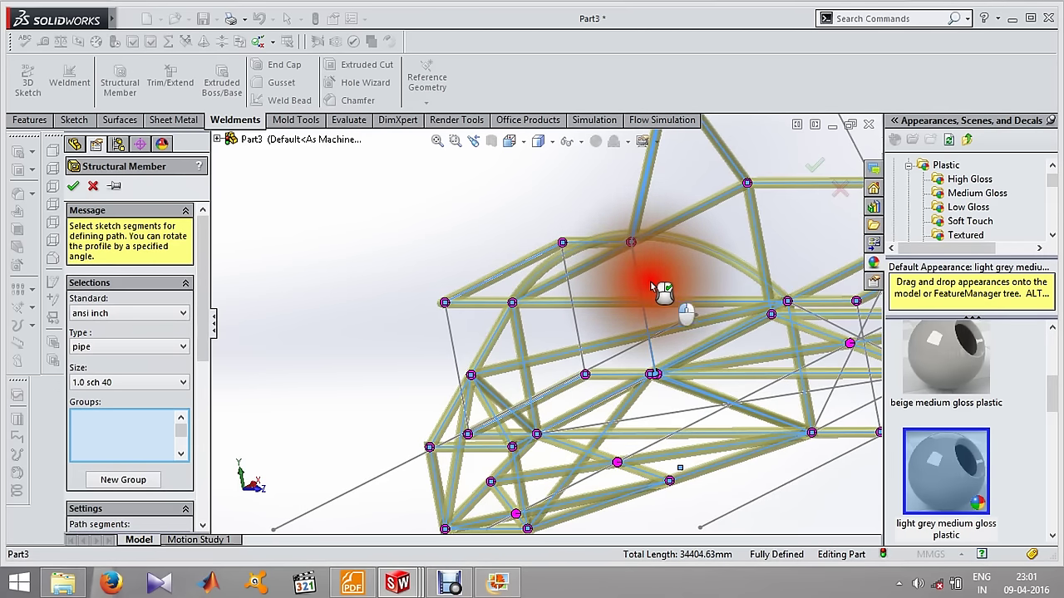
{"action": "mouse_move", "coordinate": [692, 298]}
{"action": "middle_mouse_down"}
{"action": "mouse_move", "coordinate": [661, 251]}
{"action": "mouse_move", "coordinate": [695, 266]}
{"action": "middle_mouse_up"}
Add group 19 with further vertical segments on the frame's side.
{"action": "left_click", "coordinate": [136, 475]}
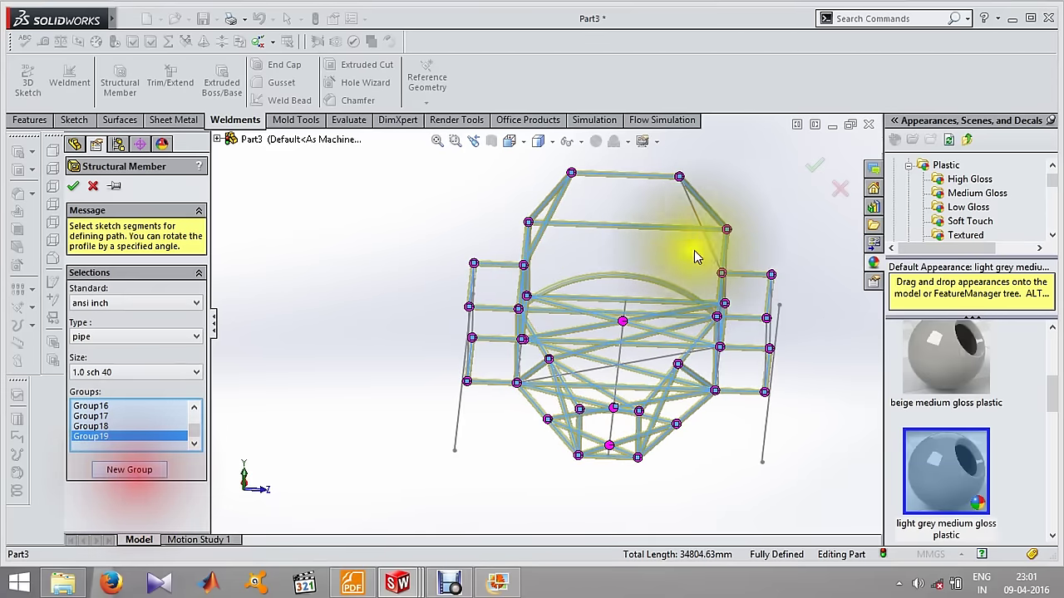
{"action": "left_click", "coordinate": [705, 230]}
{"action": "left_click", "coordinate": [727, 320]}
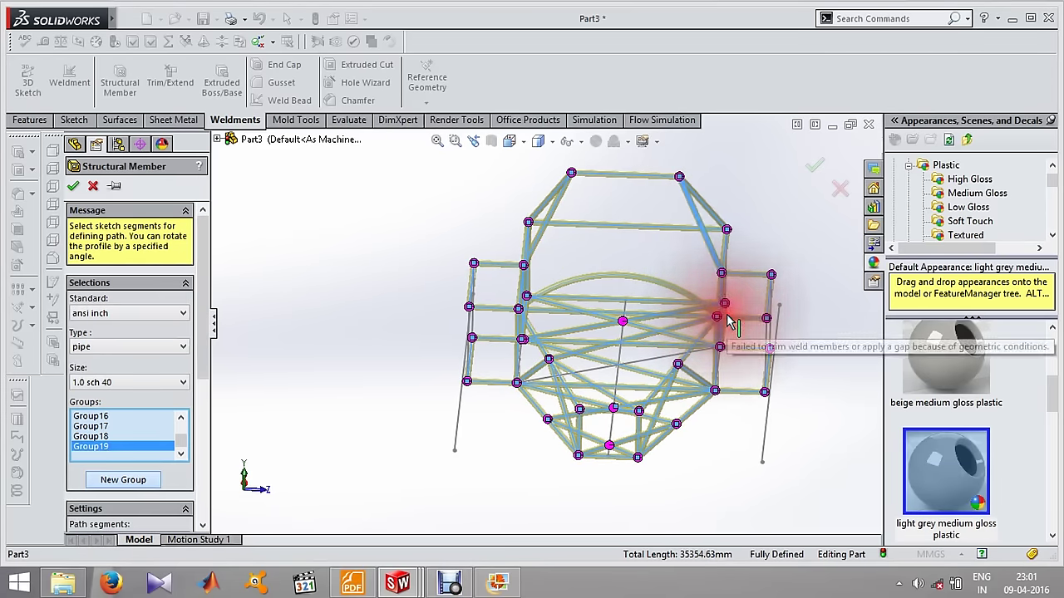
{"action": "mouse_move", "coordinate": [689, 308]}
{"action": "middle_mouse_down"}
{"action": "mouse_move", "coordinate": [709, 339]}
{"action": "mouse_move", "coordinate": [682, 332]}
{"action": "mouse_move", "coordinate": [713, 344]}
{"action": "mouse_move", "coordinate": [654, 333]}
{"action": "middle_mouse_up"}
{"action": "left_click", "coordinate": [659, 329]}
{"action": "mouse_move", "coordinate": [659, 325]}
{"action": "left_mouse_down"}
{"action": "mouse_move", "coordinate": [650, 351]}
{"action": "mouse_move", "coordinate": [653, 332]}
{"action": "left_mouse_up"}
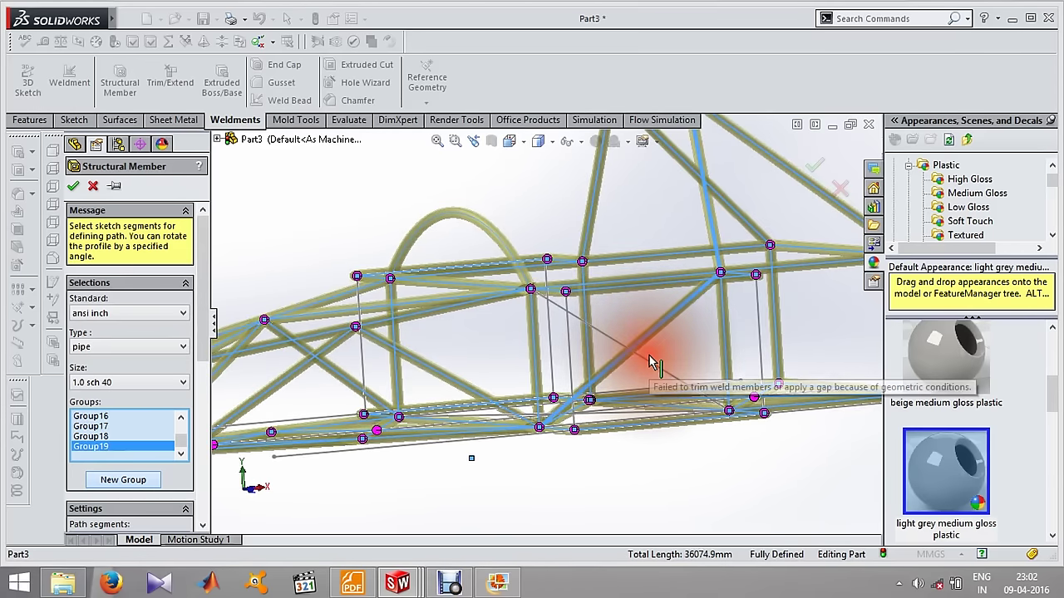
{"action": "middle_click_drag", "start_coordinate": [641, 368], "coordinate": [618, 386]}
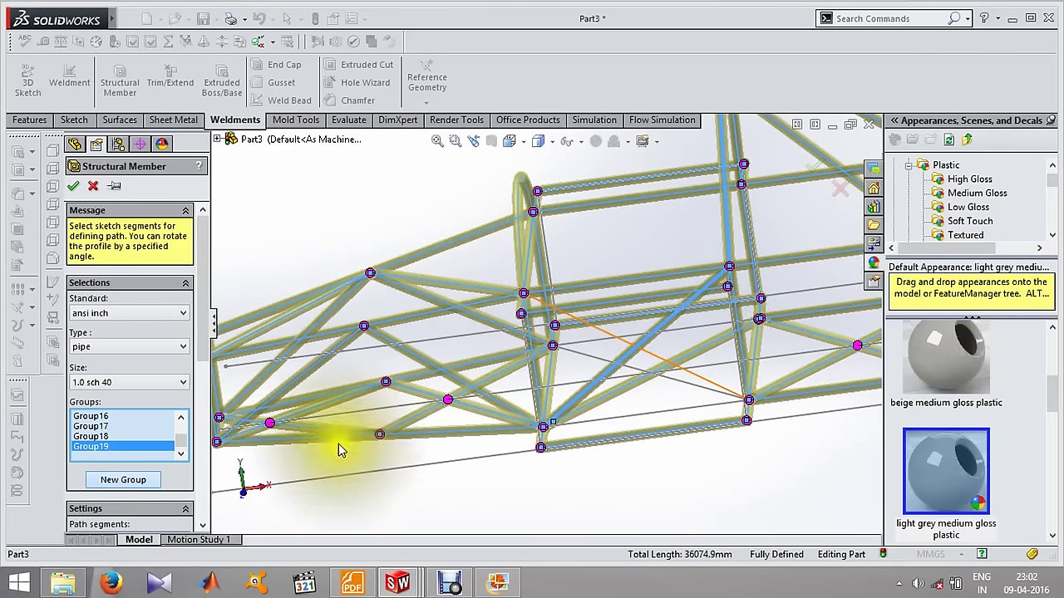
Add group 20 with one more segment, then fit the whole frame in view.
{"action": "left_click", "coordinate": [124, 479]}
{"action": "mouse_move", "coordinate": [598, 337]}
{"action": "middle_mouse_down"}
{"action": "mouse_move", "coordinate": [605, 440]}
{"action": "mouse_move", "coordinate": [577, 351]}
{"action": "mouse_move", "coordinate": [494, 354]}
{"action": "middle_mouse_up"}
{"action": "left_click", "coordinate": [499, 356]}
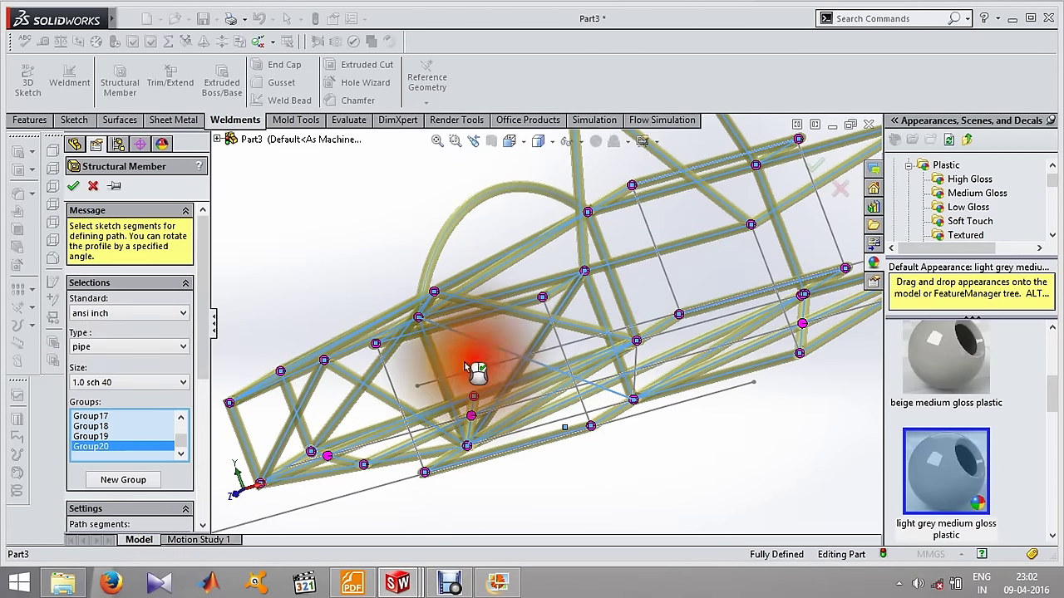
{"action": "mouse_move", "coordinate": [482, 373]}
{"action": "middle_mouse_down"}
{"action": "mouse_move", "coordinate": [494, 345]}
{"action": "mouse_move", "coordinate": [547, 348]}
{"action": "middle_mouse_up"}
{"action": "key", "text": "f"}
{"action": "scroll", "coordinate": [570, 357], "scroll_direction": "down", "scroll_amount": 2}
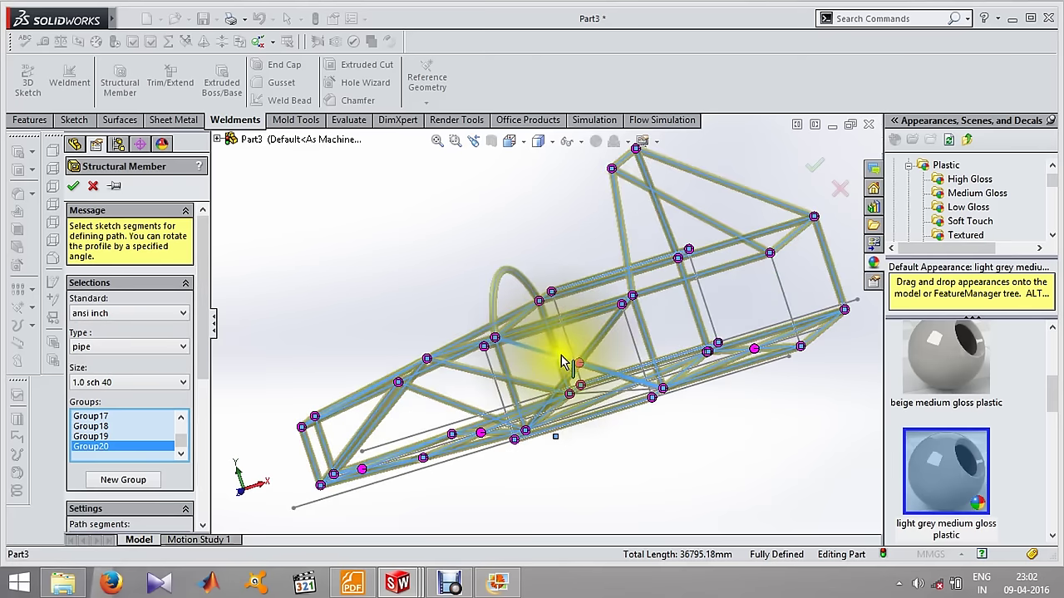
{"action": "scroll", "coordinate": [557, 373], "scroll_direction": "down", "scroll_amount": 2}
{"action": "scroll", "coordinate": [551, 384], "scroll_direction": "down", "scroll_amount": 2}
{"action": "scroll", "coordinate": [456, 407], "scroll_direction": "down", "scroll_amount": 1}
{"action": "scroll", "coordinate": [427, 406], "scroll_direction": "up", "scroll_amount": 3}
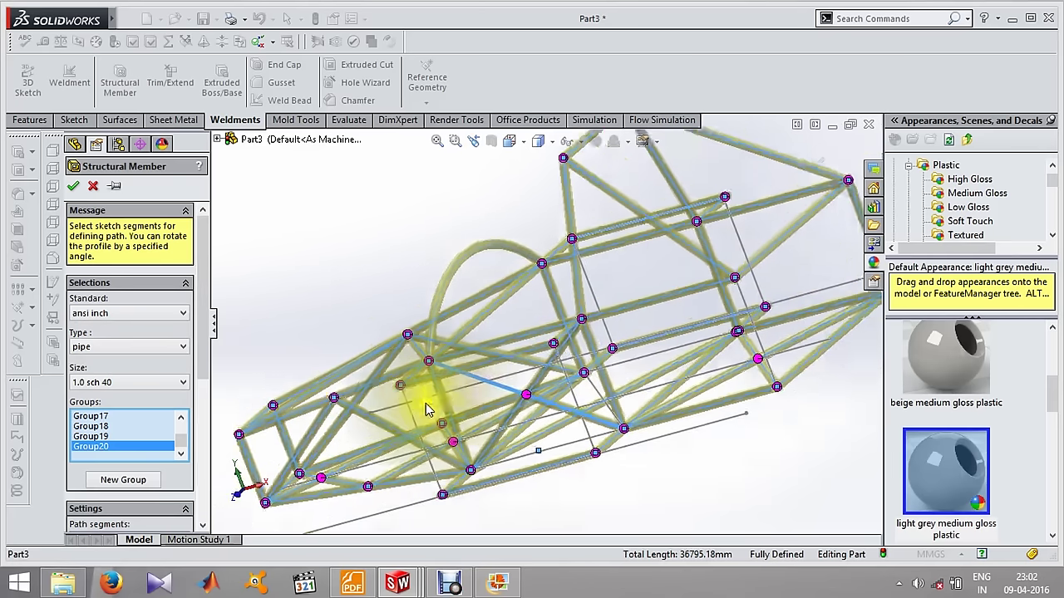
{"action": "scroll", "coordinate": [426, 403], "scroll_direction": "up", "scroll_amount": 2}
Add group 21 with the lower frame segments.
{"action": "left_click", "coordinate": [133, 488]}
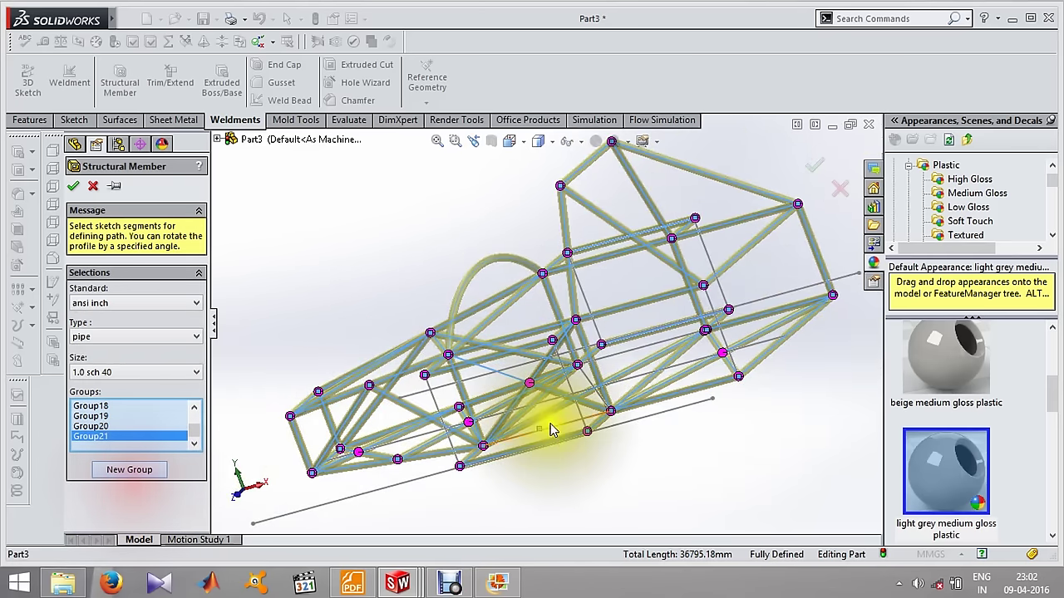
{"action": "mouse_move", "coordinate": [546, 427]}
{"action": "middle_mouse_down"}
{"action": "mouse_move", "coordinate": [332, 416]}
{"action": "mouse_move", "coordinate": [399, 442]}
{"action": "mouse_move", "coordinate": [400, 456]}
{"action": "middle_mouse_up"}
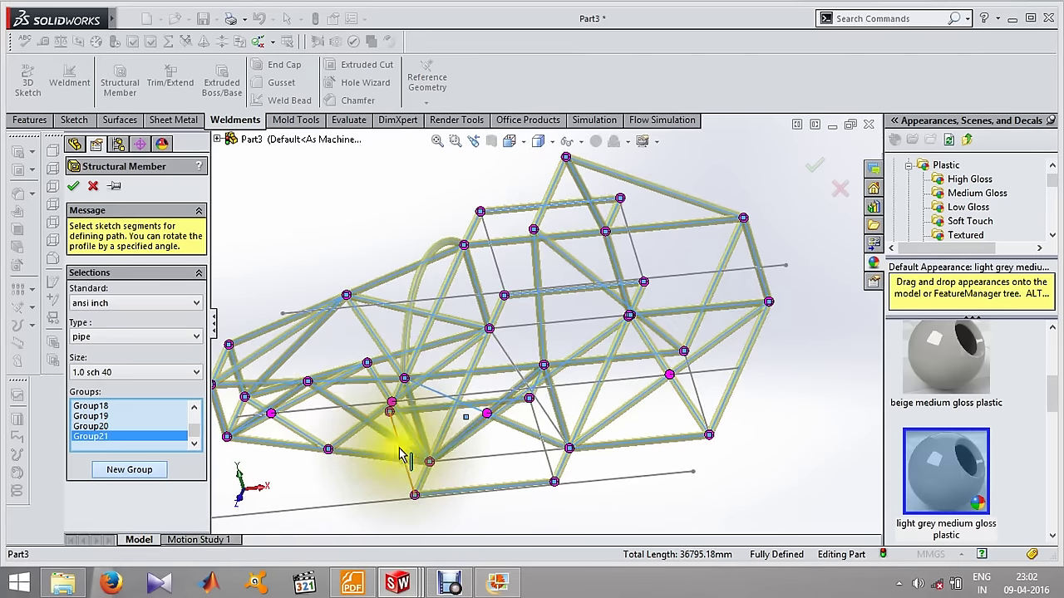
{"action": "left_click", "coordinate": [402, 463]}
{"action": "left_click", "coordinate": [508, 485]}
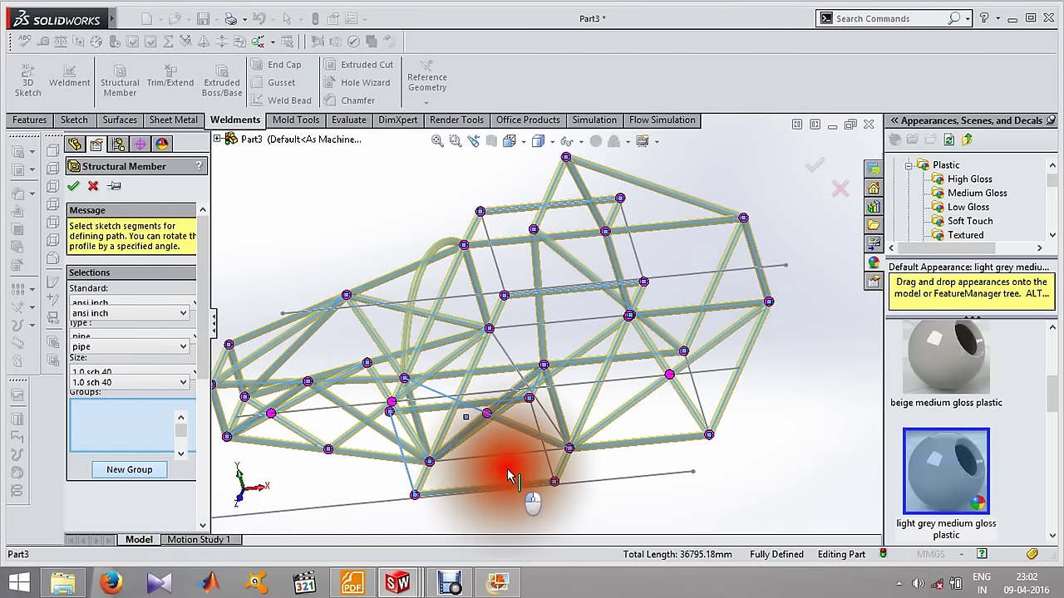
{"action": "mouse_move", "coordinate": [487, 440]}
{"action": "middle_mouse_down"}
{"action": "mouse_move", "coordinate": [600, 440]}
{"action": "mouse_move", "coordinate": [676, 413]}
{"action": "mouse_move", "coordinate": [624, 444]}
{"action": "mouse_move", "coordinate": [640, 465]}
{"action": "middle_mouse_up"}
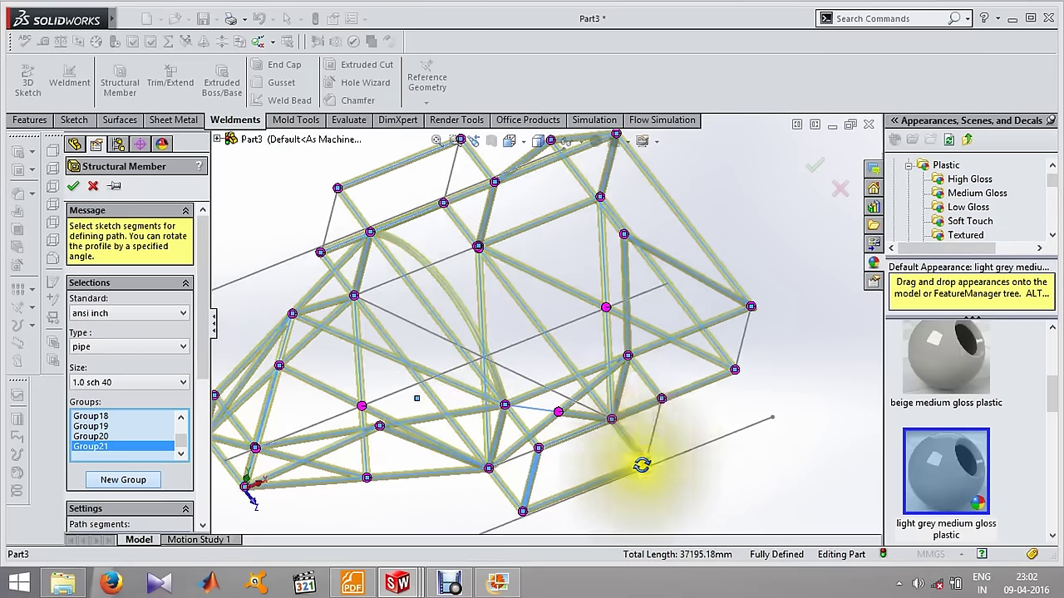
{"action": "left_click", "coordinate": [662, 434]}
{"action": "mouse_move", "coordinate": [662, 434]}
{"action": "left_mouse_down"}
{"action": "mouse_move", "coordinate": [646, 449]}
{"action": "mouse_move", "coordinate": [546, 466]}
{"action": "mouse_move", "coordinate": [150, 486]}
{"action": "left_mouse_up"}
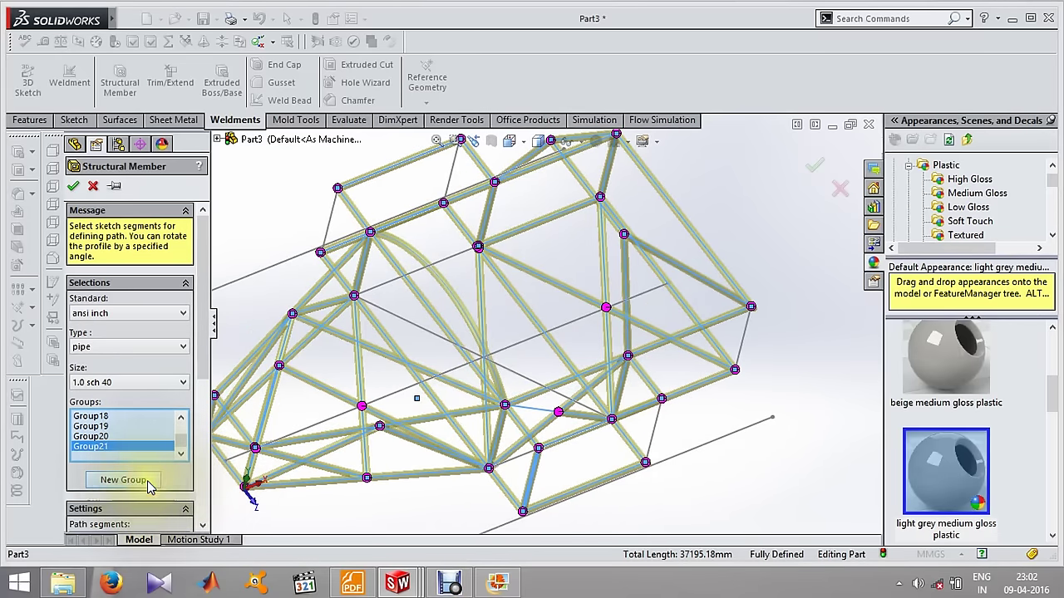
Add groups 22 to 24 for the last vertical segments, reaching 38395.18 mm total length.
{"action": "left_click", "coordinate": [151, 482]}
{"action": "left_click", "coordinate": [654, 434]}
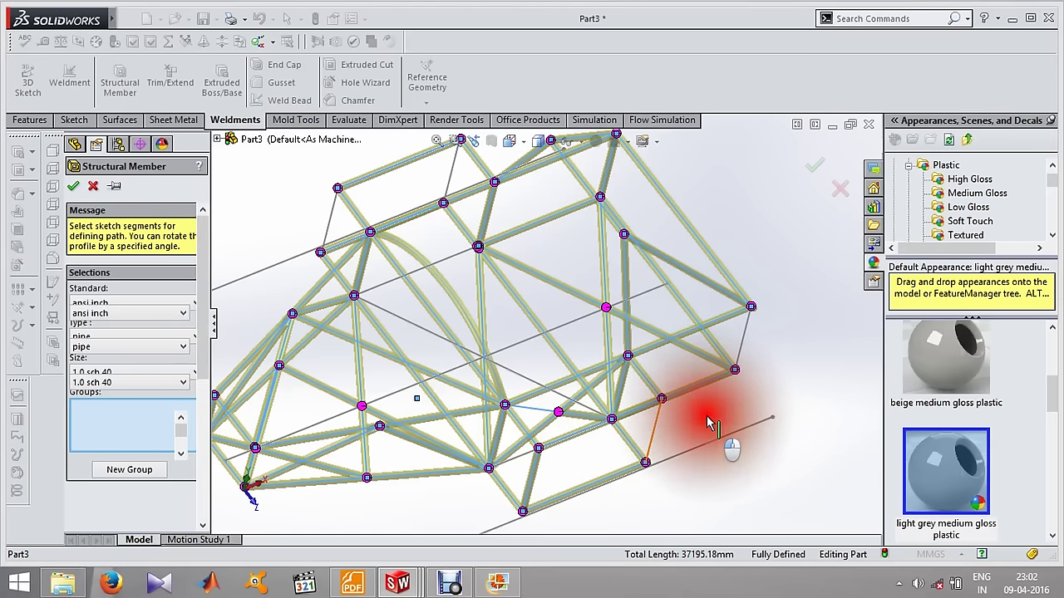
{"action": "mouse_move", "coordinate": [712, 415]}
{"action": "middle_mouse_down"}
{"action": "mouse_move", "coordinate": [696, 368]}
{"action": "mouse_move", "coordinate": [724, 321]}
{"action": "mouse_move", "coordinate": [612, 359]}
{"action": "mouse_move", "coordinate": [707, 321]}
{"action": "mouse_move", "coordinate": [707, 358]}
{"action": "mouse_move", "coordinate": [676, 359]}
{"action": "mouse_move", "coordinate": [693, 375]}
{"action": "mouse_move", "coordinate": [316, 257]}
{"action": "middle_mouse_up"}
{"action": "left_click", "coordinate": [143, 480]}
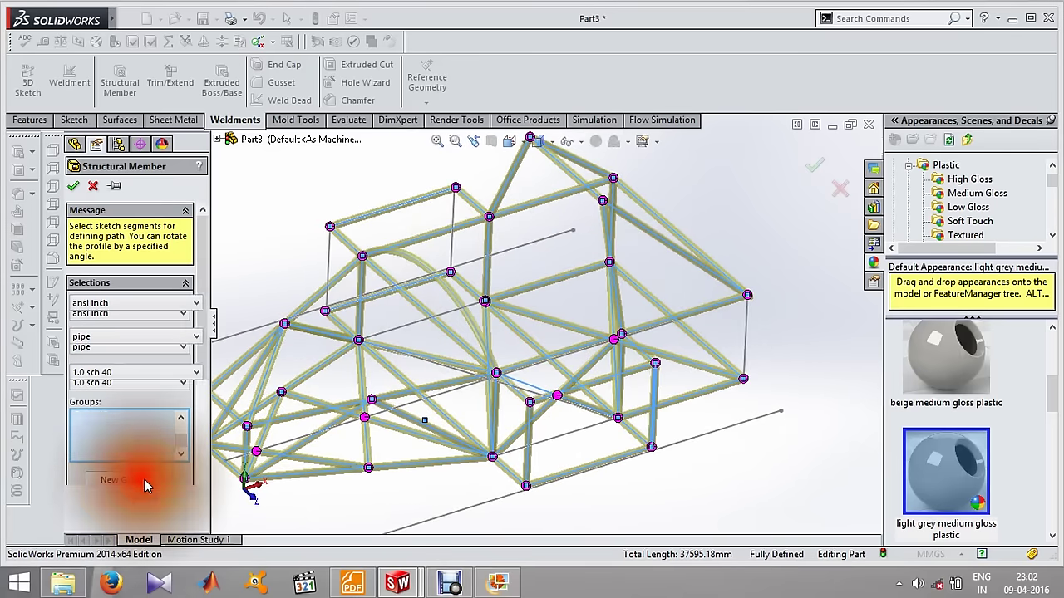
{"action": "left_click", "coordinate": [328, 245]}
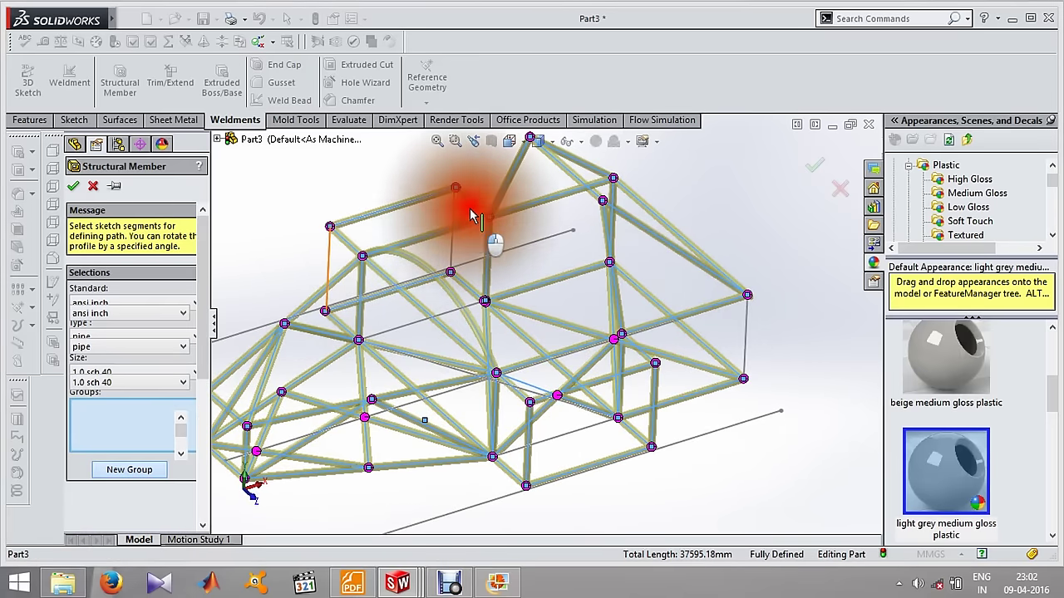
{"action": "left_click", "coordinate": [456, 214]}
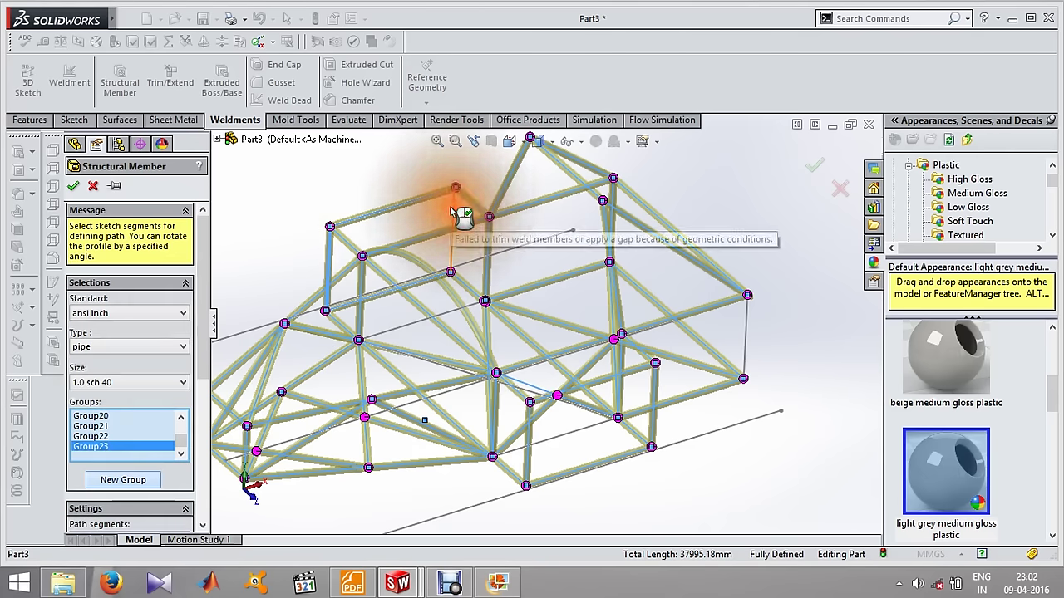
{"action": "left_click", "coordinate": [129, 471]}
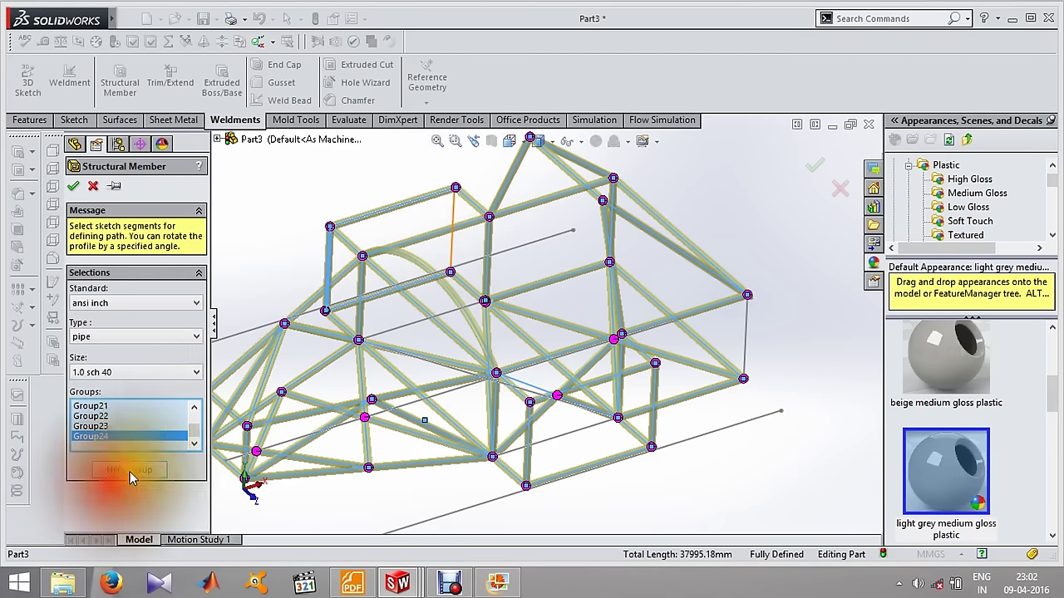
{"action": "left_click", "coordinate": [453, 221]}
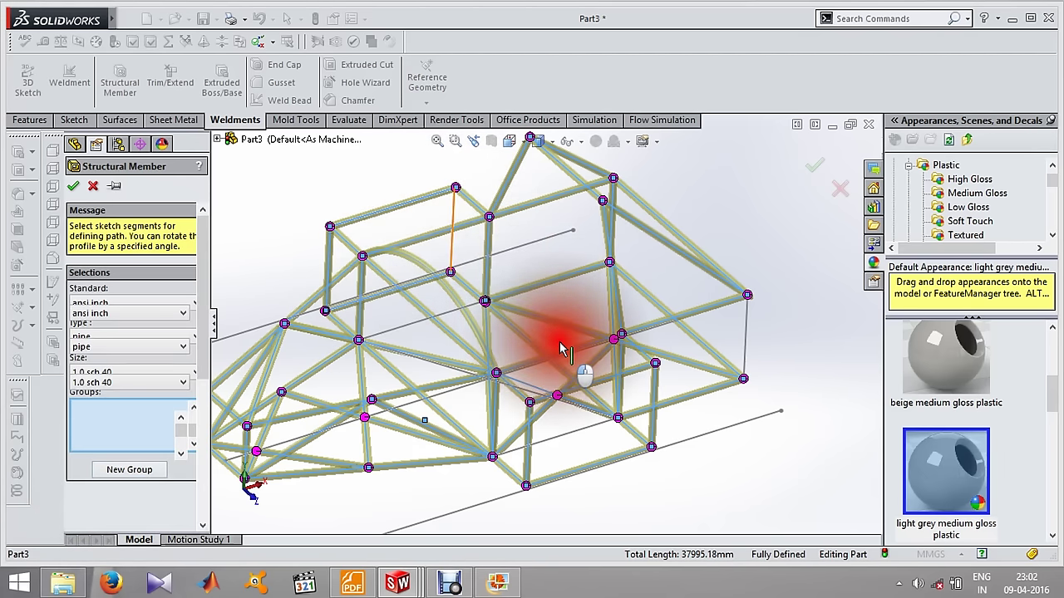
{"action": "scroll", "coordinate": [505, 339], "scroll_direction": "up", "scroll_amount": 3}
Start a new group and orbit the frame to find the remaining diagonals.
{"action": "mouse_move", "coordinate": [506, 339]}
{"action": "middle_mouse_down"}
{"action": "mouse_move", "coordinate": [458, 327]}
{"action": "mouse_move", "coordinate": [476, 376]}
{"action": "mouse_move", "coordinate": [475, 291]}
{"action": "mouse_move", "coordinate": [444, 292]}
{"action": "mouse_move", "coordinate": [437, 304]}
{"action": "mouse_move", "coordinate": [431, 279]}
{"action": "mouse_move", "coordinate": [505, 266]}
{"action": "mouse_move", "coordinate": [518, 304]}
{"action": "mouse_move", "coordinate": [404, 285]}
{"action": "middle_mouse_up"}
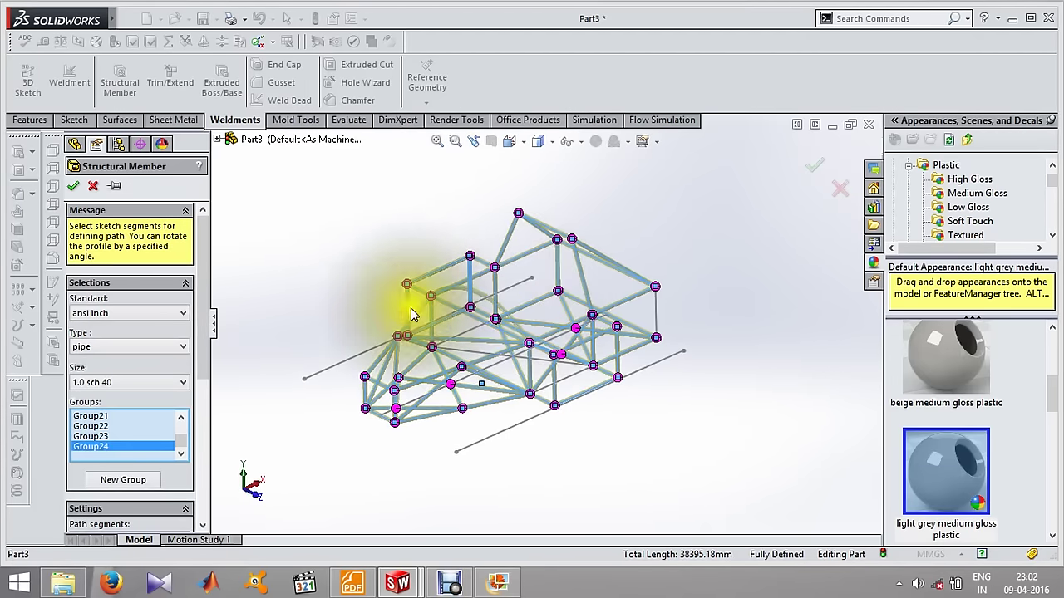
{"action": "left_click", "coordinate": [130, 481]}
{"action": "scroll", "coordinate": [657, 296], "scroll_direction": "down", "scroll_amount": 3}
{"action": "scroll", "coordinate": [606, 299], "scroll_direction": "down", "scroll_amount": 3}
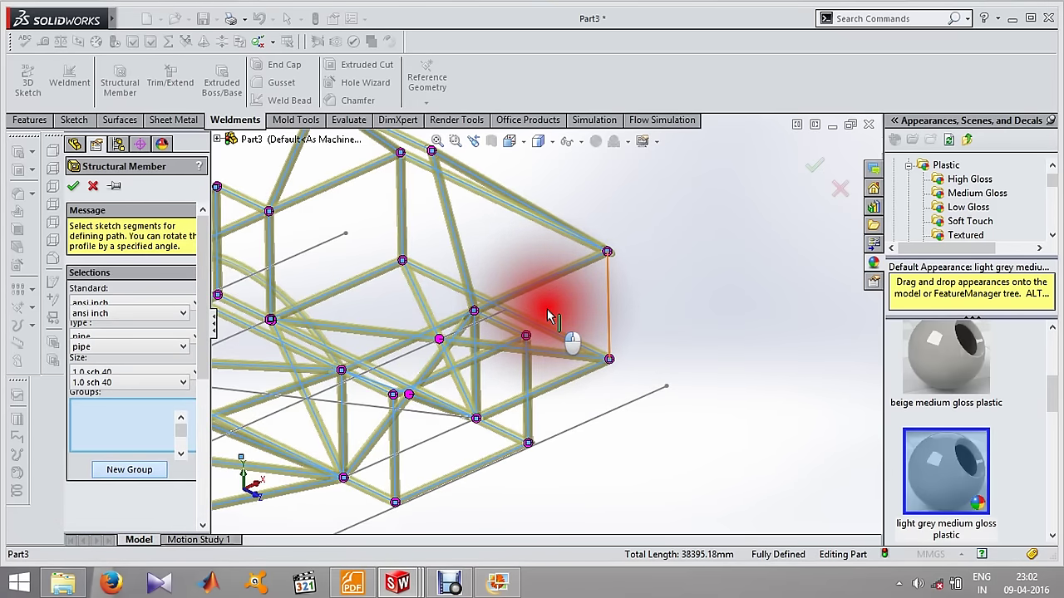
{"action": "scroll", "coordinate": [570, 309], "scroll_direction": "up", "scroll_amount": 3}
{"action": "scroll", "coordinate": [581, 332], "scroll_direction": "up", "scroll_amount": 3}
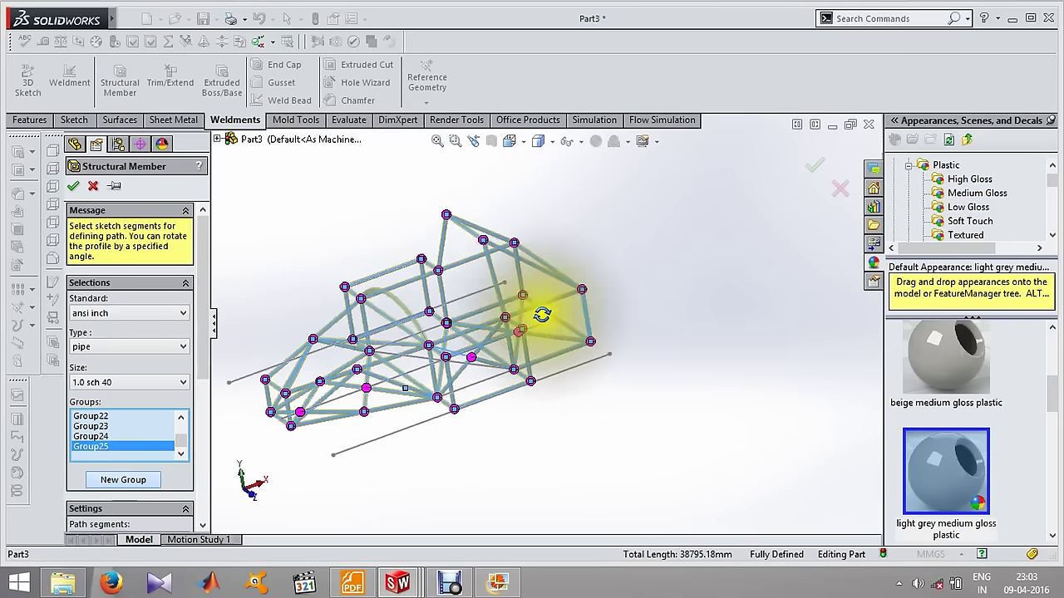
{"action": "mouse_move", "coordinate": [541, 315]}
{"action": "middle_mouse_down"}
{"action": "mouse_move", "coordinate": [515, 338]}
{"action": "mouse_move", "coordinate": [484, 300]}
{"action": "middle_mouse_up"}
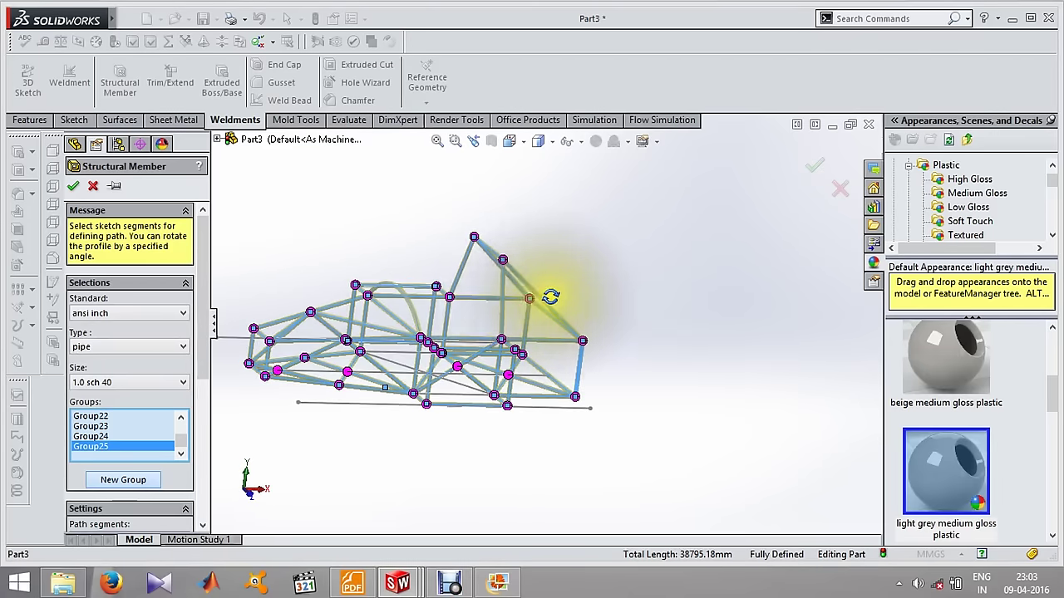
{"action": "middle_click_drag", "start_coordinate": [484, 300], "coordinate": [551, 296]}
{"action": "scroll", "coordinate": [379, 323], "scroll_direction": "down", "scroll_amount": 5}
{"action": "mouse_move", "coordinate": [423, 352]}
{"action": "middle_mouse_down"}
{"action": "mouse_move", "coordinate": [360, 373]}
{"action": "mouse_move", "coordinate": [417, 377]}
{"action": "mouse_move", "coordinate": [408, 426]}
{"action": "middle_mouse_up"}
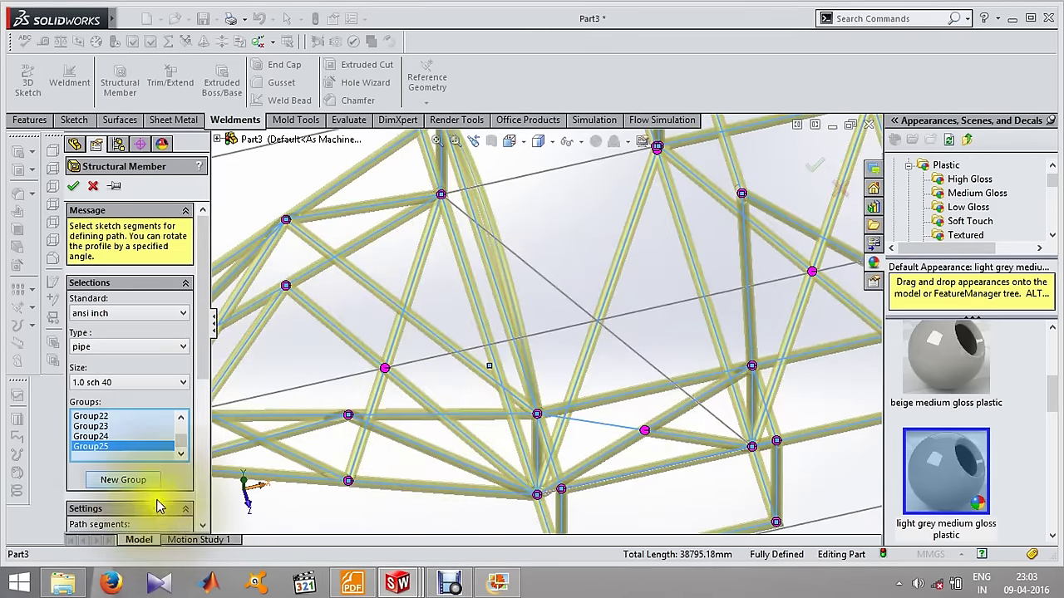
Add the two diagonal segments as groups and complete Structural Member1 with 38795.18 mm of pipe.
{"action": "left_click", "coordinate": [148, 481]}
{"action": "left_click", "coordinate": [542, 277]}
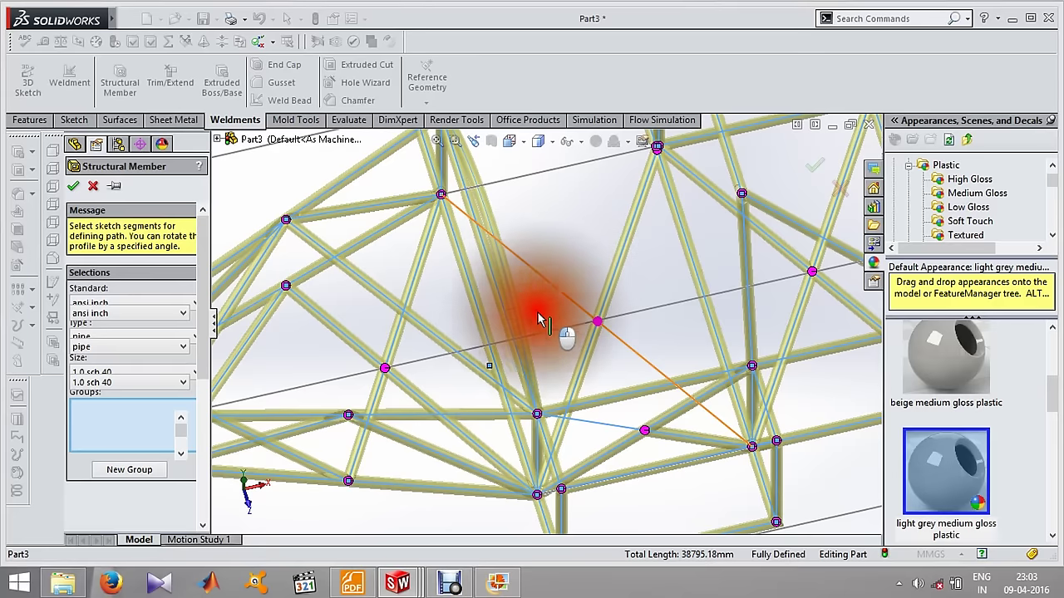
{"action": "left_click", "coordinate": [135, 481]}
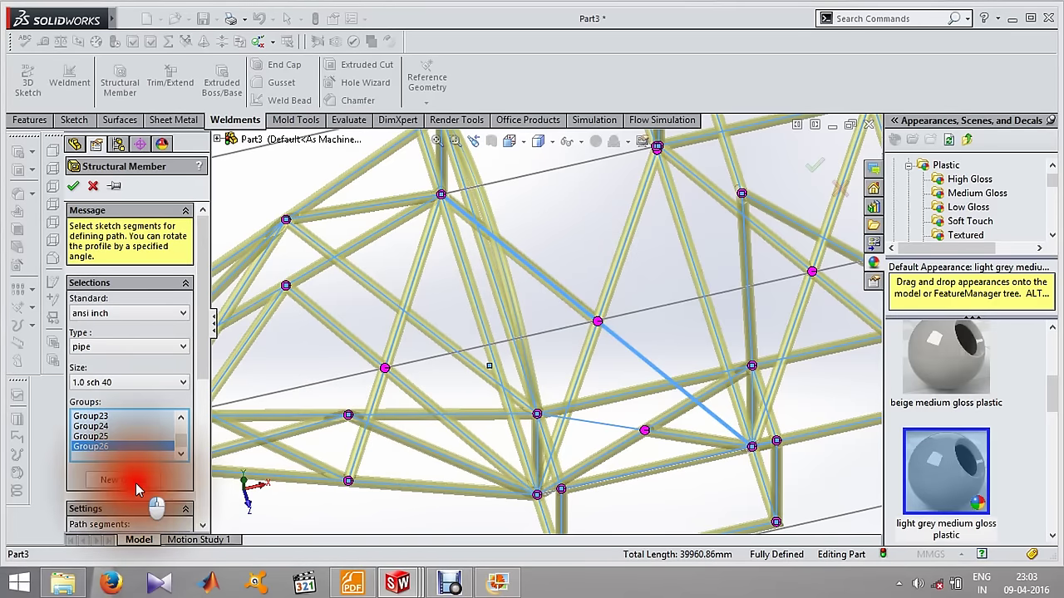
{"action": "left_click", "coordinate": [628, 346]}
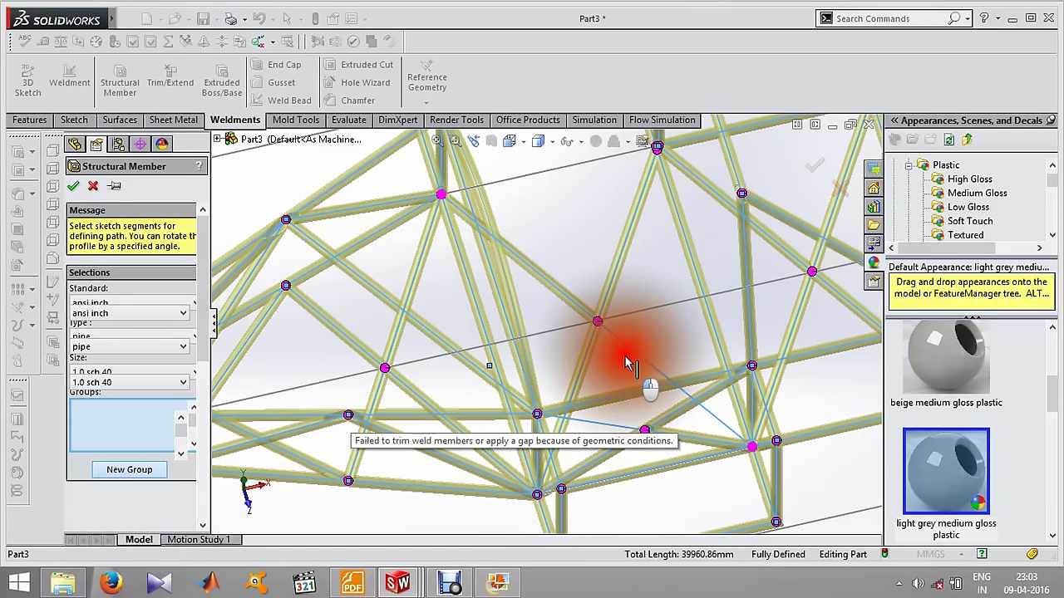
{"action": "left_click", "coordinate": [151, 482]}
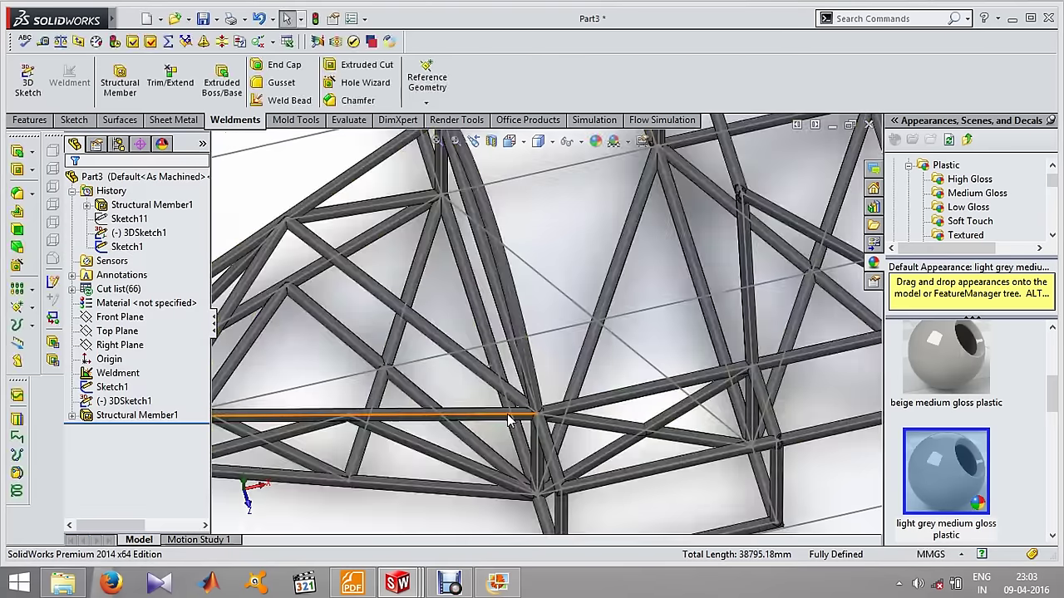
{"action": "scroll", "coordinate": [508, 416], "scroll_direction": "down", "scroll_amount": 5}
{"action": "scroll", "coordinate": [509, 420], "scroll_direction": "down", "scroll_amount": 3}
{"action": "mouse_move", "coordinate": [515, 360]}
{"action": "middle_mouse_down"}
{"action": "mouse_move", "coordinate": [553, 247]}
{"action": "mouse_move", "coordinate": [632, 308]}
{"action": "mouse_move", "coordinate": [620, 392]}
{"action": "mouse_move", "coordinate": [657, 423]}
{"action": "mouse_move", "coordinate": [637, 440]}
{"action": "mouse_move", "coordinate": [523, 262]}
{"action": "middle_mouse_up"}
{"action": "scroll", "coordinate": [540, 286], "scroll_direction": "down", "scroll_amount": 5}
{"action": "scroll", "coordinate": [565, 308], "scroll_direction": "down", "scroll_amount": 2}
Create Structural Member2 as 1.0 sch 40 pipe along the diagonal sketch line.
{"action": "left_click", "coordinate": [575, 307]}
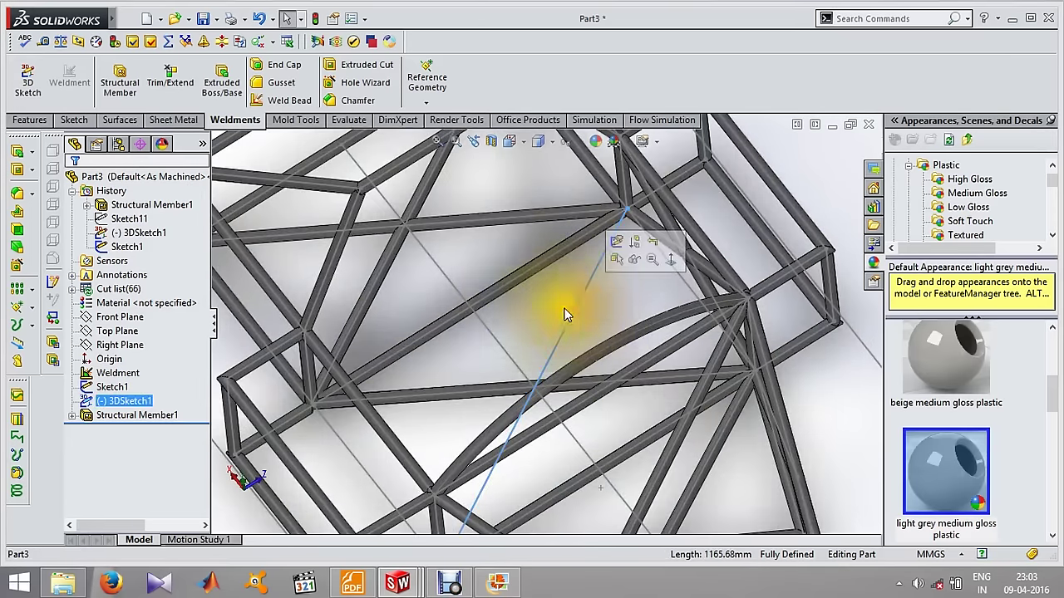
{"action": "left_click", "coordinate": [510, 249]}
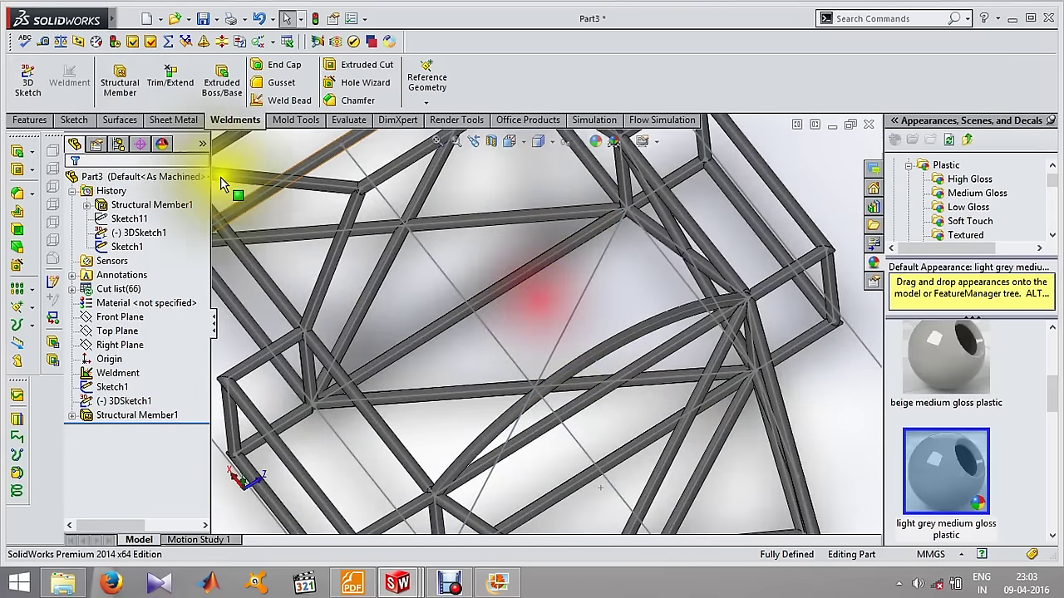
{"action": "left_click", "coordinate": [130, 83]}
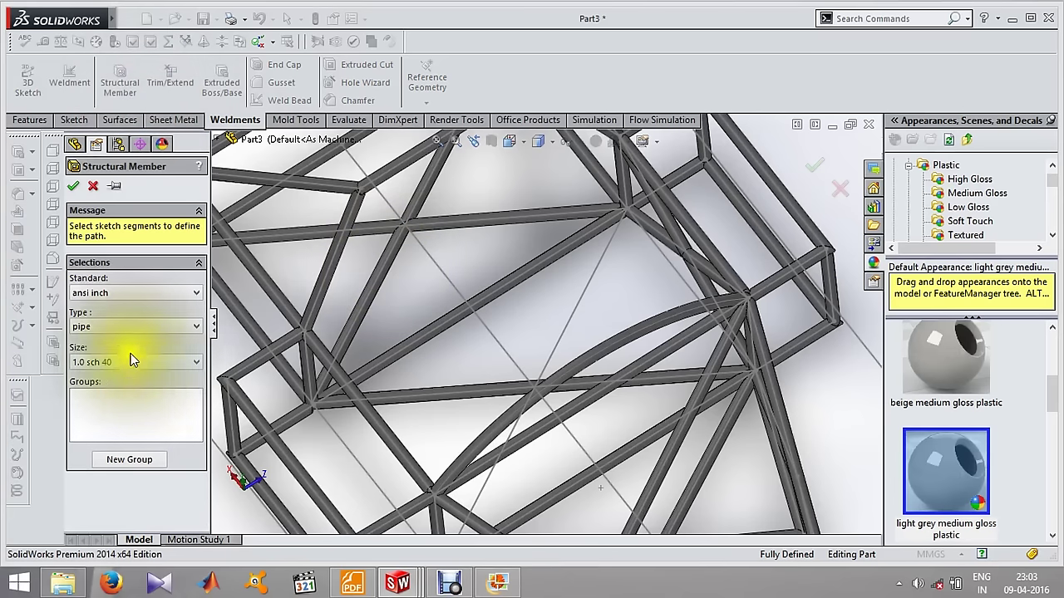
{"action": "left_click", "coordinate": [172, 419]}
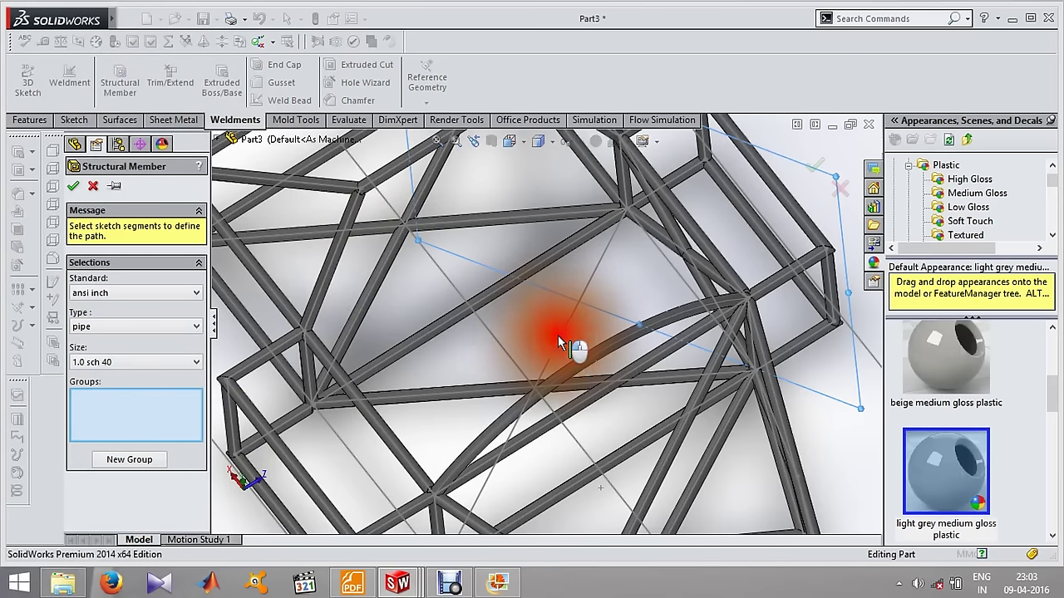
{"action": "left_click", "coordinate": [548, 354]}
{"action": "mouse_move", "coordinate": [547, 355]}
{"action": "middle_mouse_down"}
{"action": "mouse_move", "coordinate": [543, 394]}
{"action": "mouse_move", "coordinate": [532, 391]}
{"action": "middle_mouse_up"}
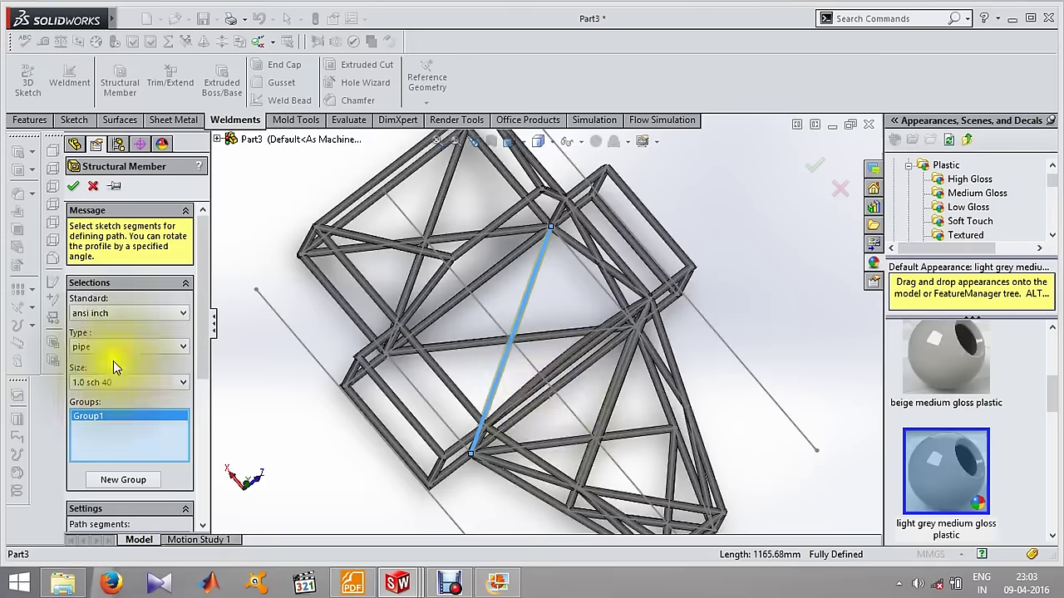
{"action": "left_click", "coordinate": [75, 186]}
Hide the sketch lines using Hide/Show Items.
{"action": "mouse_move", "coordinate": [536, 366]}
{"action": "middle_mouse_down"}
{"action": "mouse_move", "coordinate": [598, 195]}
{"action": "mouse_move", "coordinate": [487, 256]}
{"action": "mouse_move", "coordinate": [482, 335]}
{"action": "mouse_move", "coordinate": [464, 349]}
{"action": "mouse_move", "coordinate": [430, 332]}
{"action": "mouse_move", "coordinate": [539, 246]}
{"action": "mouse_move", "coordinate": [554, 214]}
{"action": "mouse_move", "coordinate": [423, 218]}
{"action": "mouse_move", "coordinate": [423, 200]}
{"action": "middle_mouse_up"}
{"action": "left_click", "coordinate": [567, 141]}
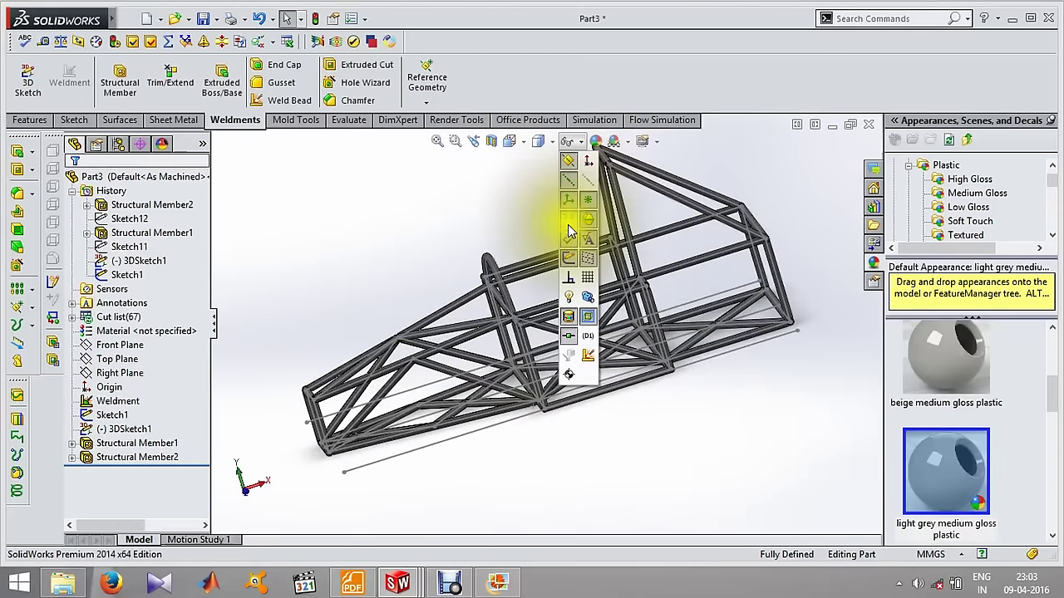
{"action": "left_click", "coordinate": [566, 256]}
Orbit the solid pipe chassis of Part3 with the sketches hidden.
{"action": "mouse_move", "coordinate": [404, 223]}
{"action": "middle_mouse_down"}
{"action": "mouse_move", "coordinate": [462, 221]}
{"action": "mouse_move", "coordinate": [480, 266]}
{"action": "mouse_move", "coordinate": [415, 268]}
{"action": "mouse_move", "coordinate": [540, 172]}
{"action": "mouse_move", "coordinate": [593, 180]}
{"action": "mouse_move", "coordinate": [579, 232]}
{"action": "mouse_move", "coordinate": [416, 246]}
{"action": "mouse_move", "coordinate": [423, 352]}
{"action": "mouse_move", "coordinate": [454, 371]}
{"action": "mouse_move", "coordinate": [399, 316]}
{"action": "mouse_move", "coordinate": [439, 351]}
{"action": "mouse_move", "coordinate": [541, 364]}
{"action": "mouse_move", "coordinate": [541, 373]}
{"action": "mouse_move", "coordinate": [477, 373]}
{"action": "mouse_move", "coordinate": [436, 359]}
{"action": "mouse_move", "coordinate": [422, 371]}
{"action": "mouse_move", "coordinate": [435, 380]}
{"action": "mouse_move", "coordinate": [390, 349]}
{"action": "middle_mouse_up"}
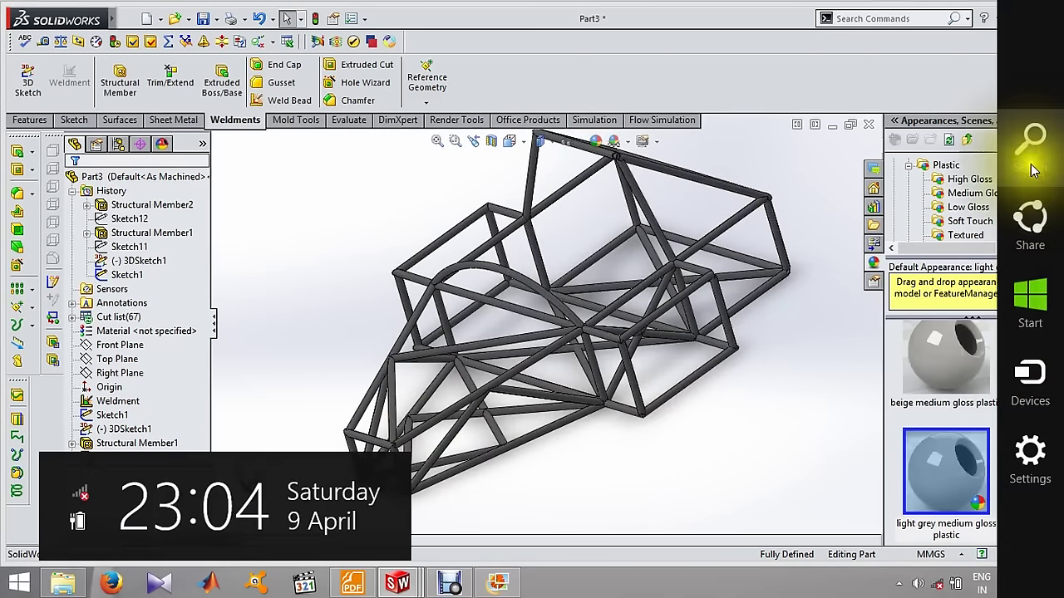
Search Windows for 'note' and launch Notepad from the results.
{"action": "left_click", "coordinate": [1031, 166]}
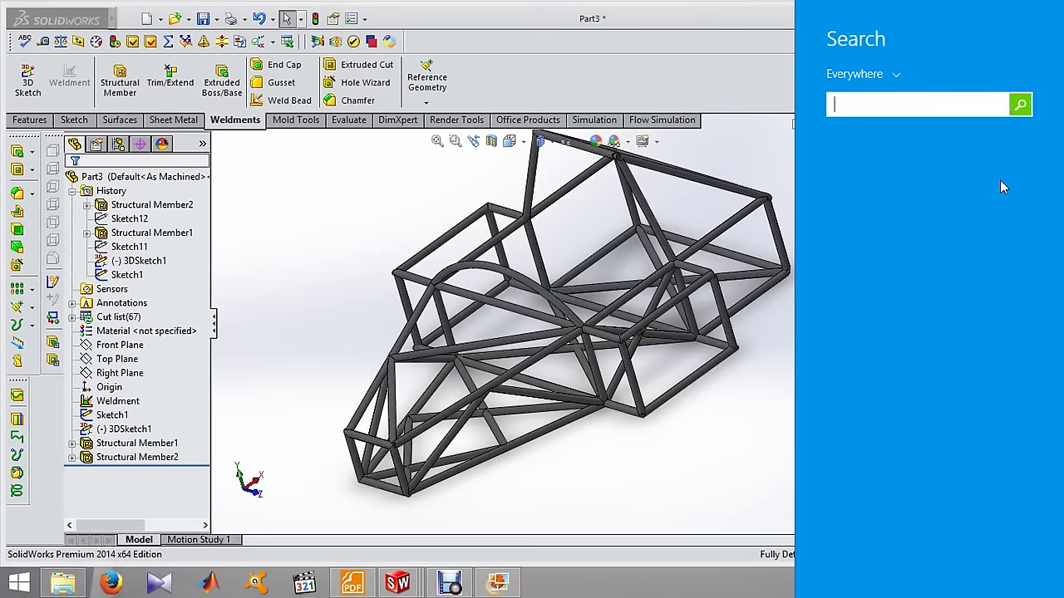
{"action": "type", "text": "notepad"}
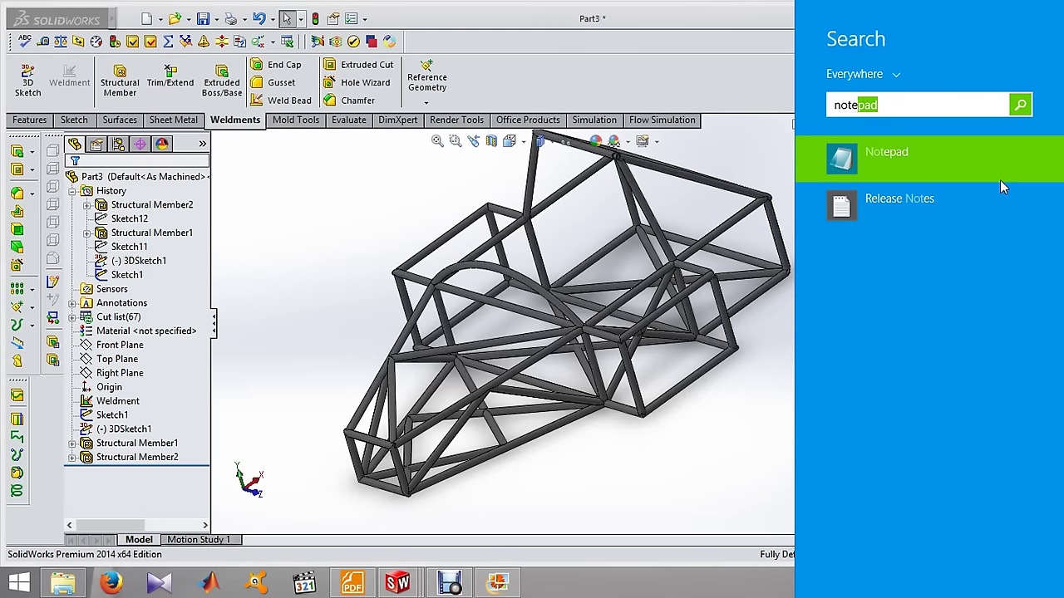
{"action": "left_click", "coordinate": [976, 165]}
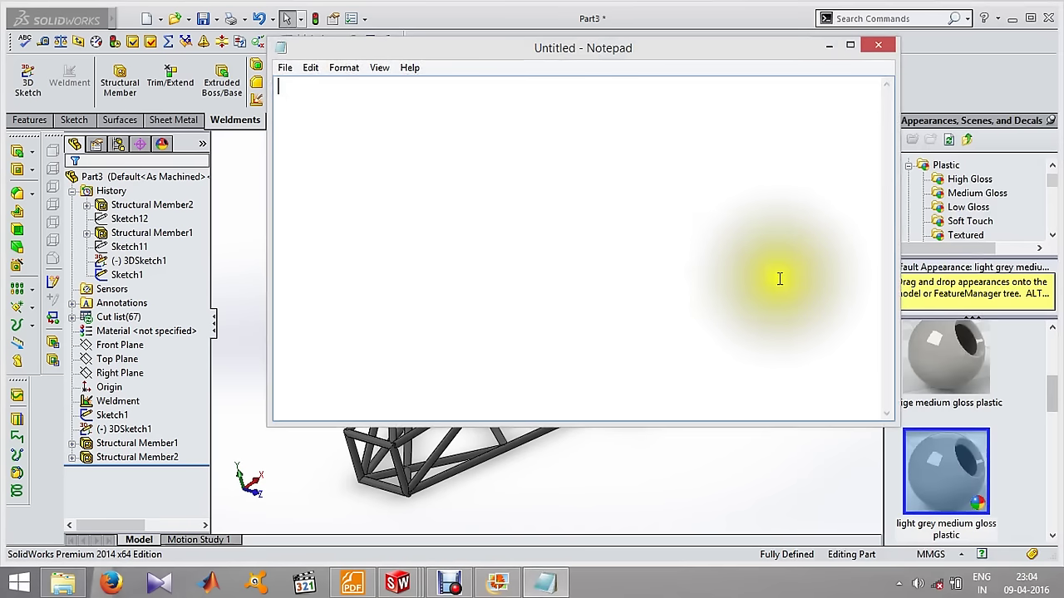
Type a line inviting viewers to comment or send a message on Instagram, with the Instagram handle.
{"action": "left_click", "coordinate": [672, 209]}
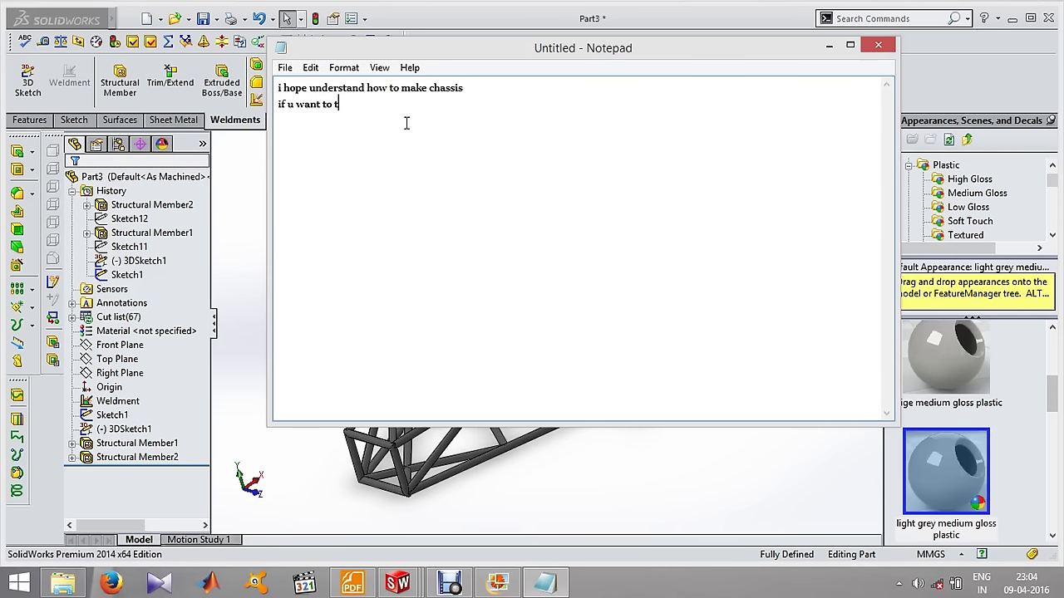
{"action": "type", "text": "alk to"}
{"action": "type", "text": " me eit"}
{"action": "type", "text": "her co"}
{"action": "type", "text": "mment o"}
{"action": "type", "text": "r "}
{"action": "type", "text": "senf"}
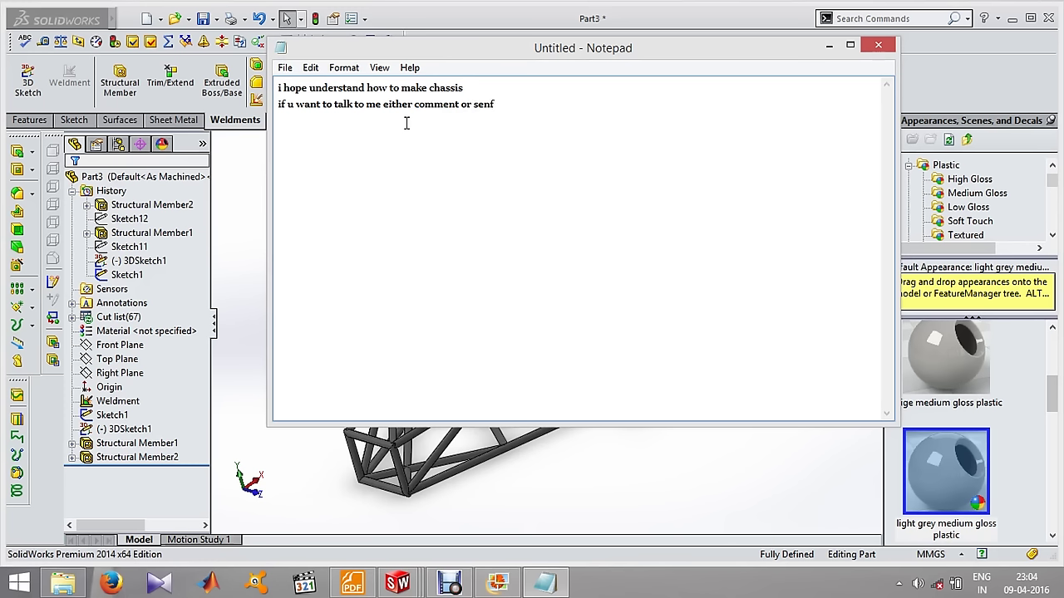
{"action": "key", "text": "BackSpace"}
{"action": "type", "text": "d me m"}
{"action": "type", "text": "essag"}
{"action": "type", "text": "e on ins"}
{"action": "type", "text": "tagra"}
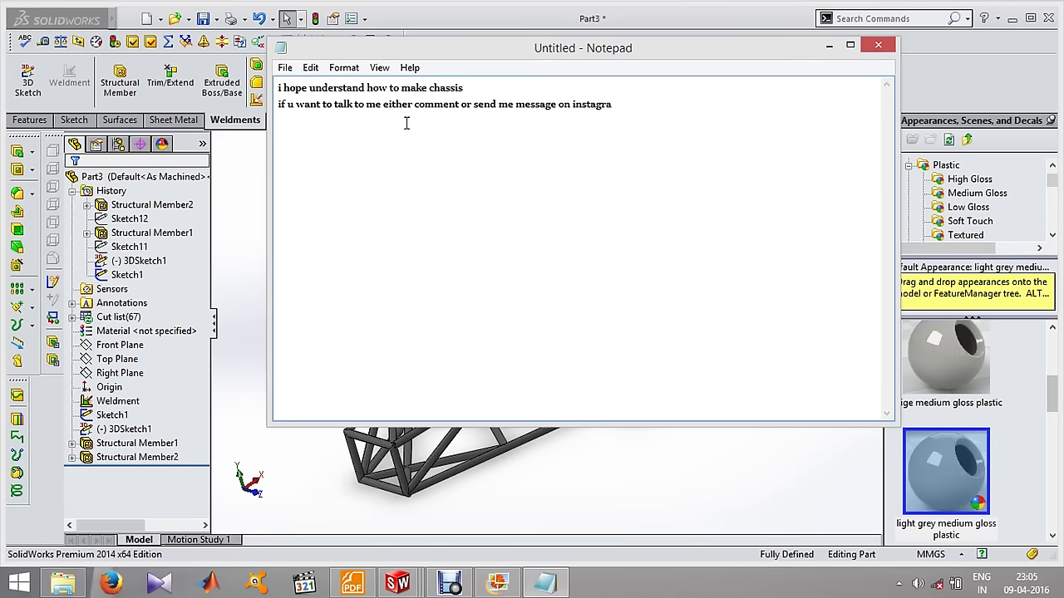
{"action": "type", "text": "m "}
{"action": "type", "text": "@"}
{"action": "type", "text": " am"}
{"action": "type", "text": "it"}
{"action": "type", "text": "_"}
{"action": "type", "text": "137"}
Add a new line 'thanks for watching and have a nice day'.
{"action": "key", "text": "Return"}
{"action": "type", "text": "tha"}
{"action": "type", "text": "nks for"}
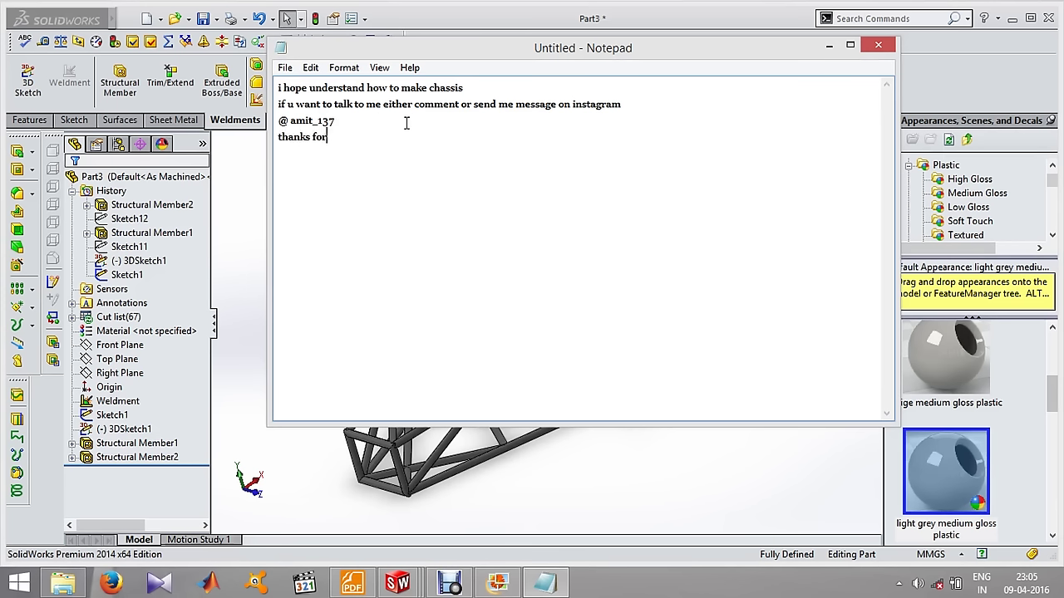
{"action": "type", "text": " wa"}
{"action": "type", "text": "t"}
{"action": "type", "text": "ching "}
{"action": "type", "text": "and h"}
{"action": "type", "text": "avea"}
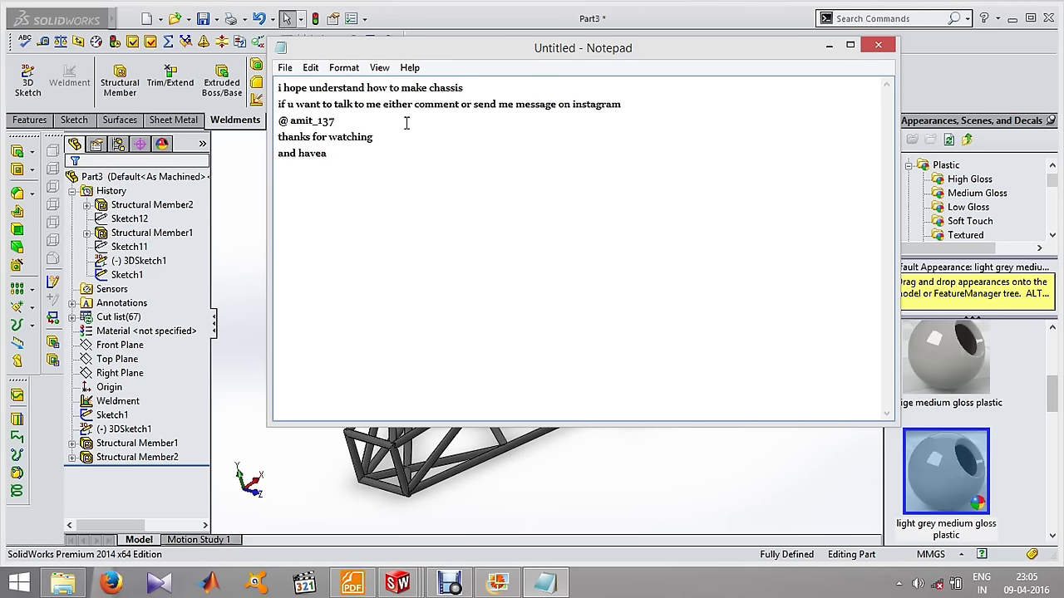
{"action": "key", "text": "BackSpace"}
{"action": "type", "text": "a "}
{"action": "type", "text": "nice da"}
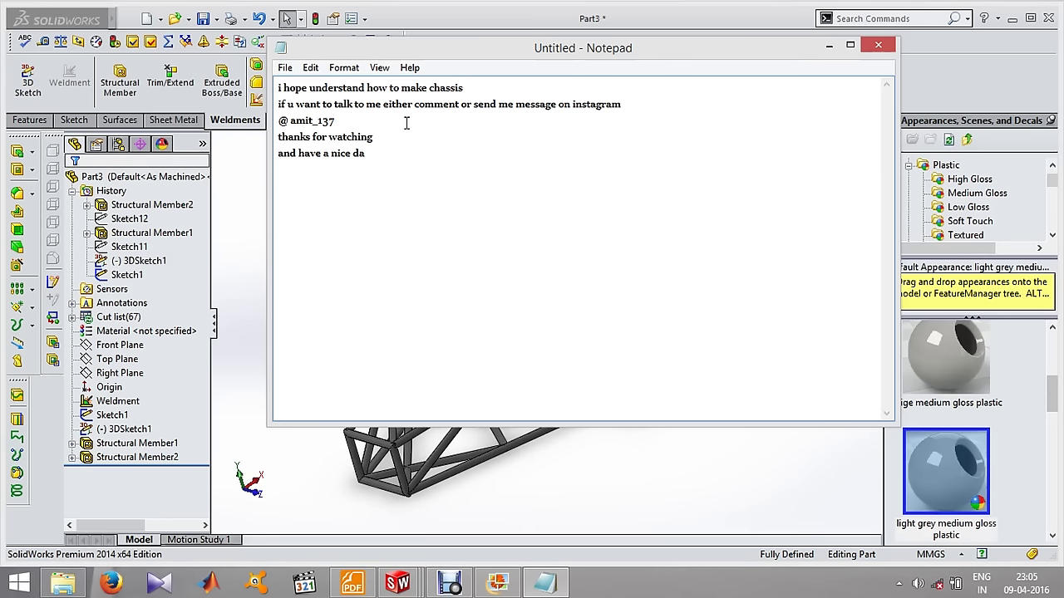